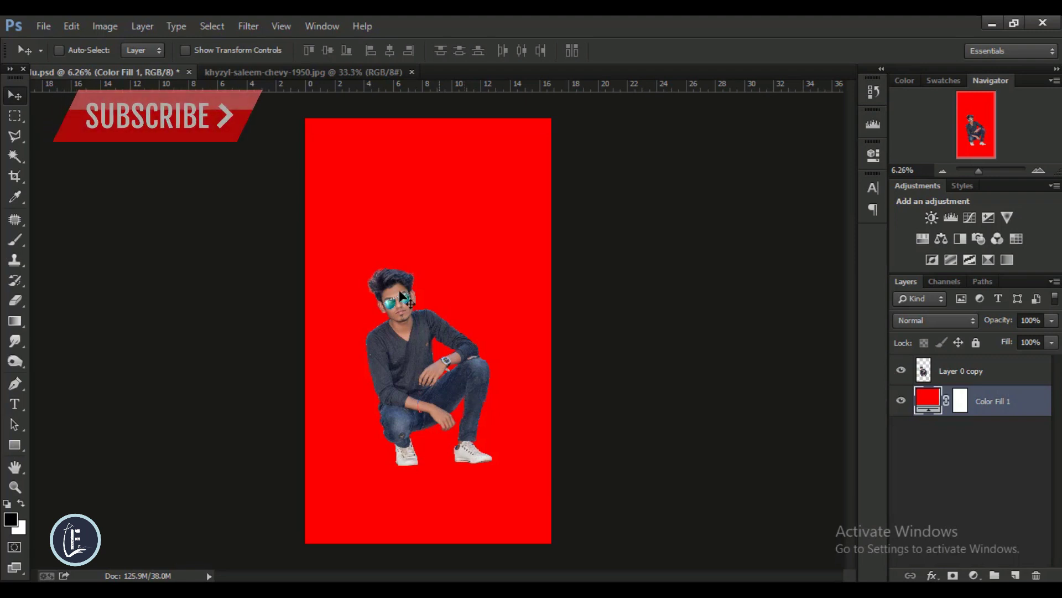
# On Layer 0 copy, burn the stray strands along the hair's left edge darker.
pyautogui.scroll(2, 402, 332)
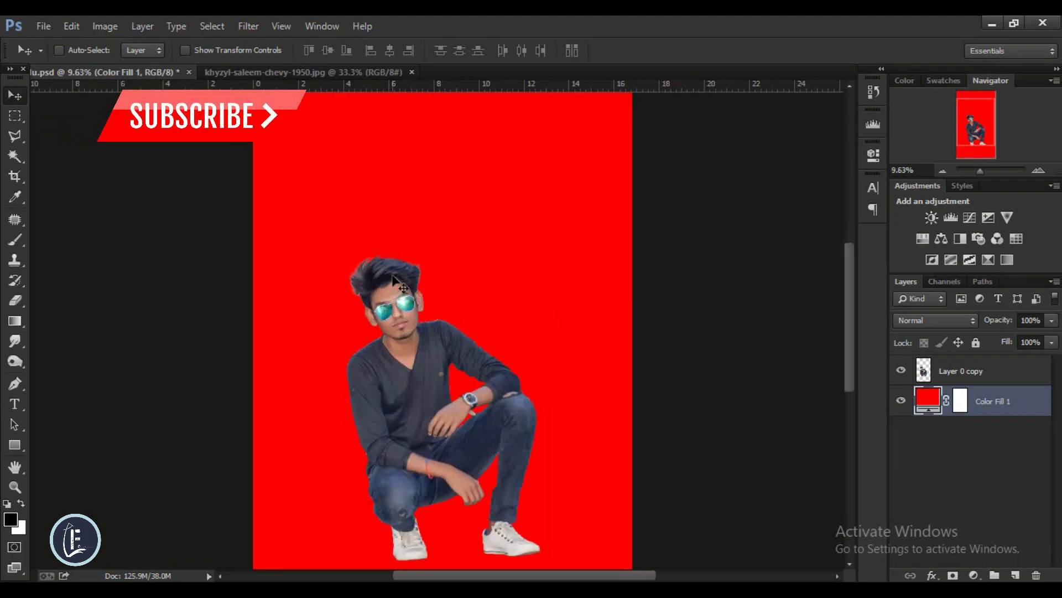
pyautogui.click(944, 372)
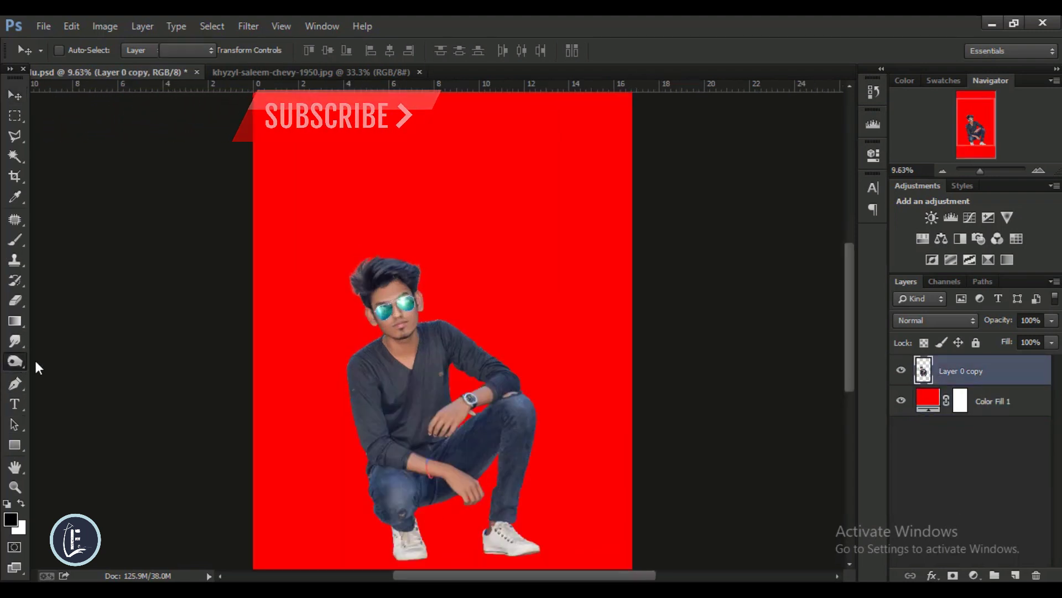
pyautogui.click(15, 361)
pyautogui.scroll(5, 332, 298)
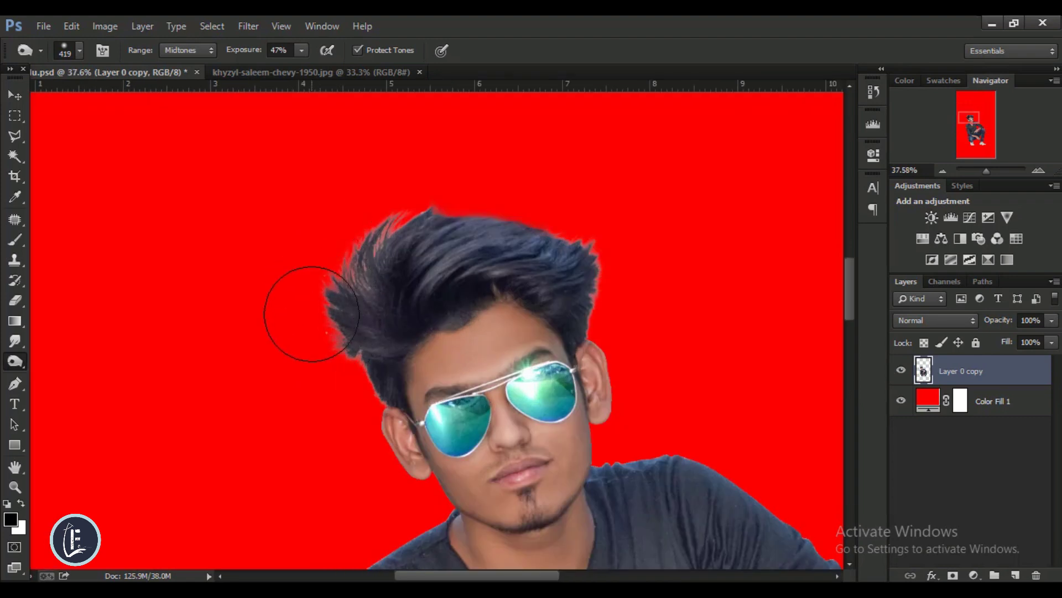
pyautogui.moveTo(308, 304)
pyautogui.mouseDown()
pyautogui.moveTo(315, 267)
pyautogui.moveTo(344, 339)
pyautogui.moveTo(331, 395)
pyautogui.moveTo(327, 269)
pyautogui.moveTo(356, 244)
pyautogui.moveTo(332, 285)
pyautogui.moveTo(429, 180)
pyautogui.moveTo(536, 190)
pyautogui.moveTo(614, 252)
pyautogui.moveTo(589, 300)
pyautogui.mouseUp()
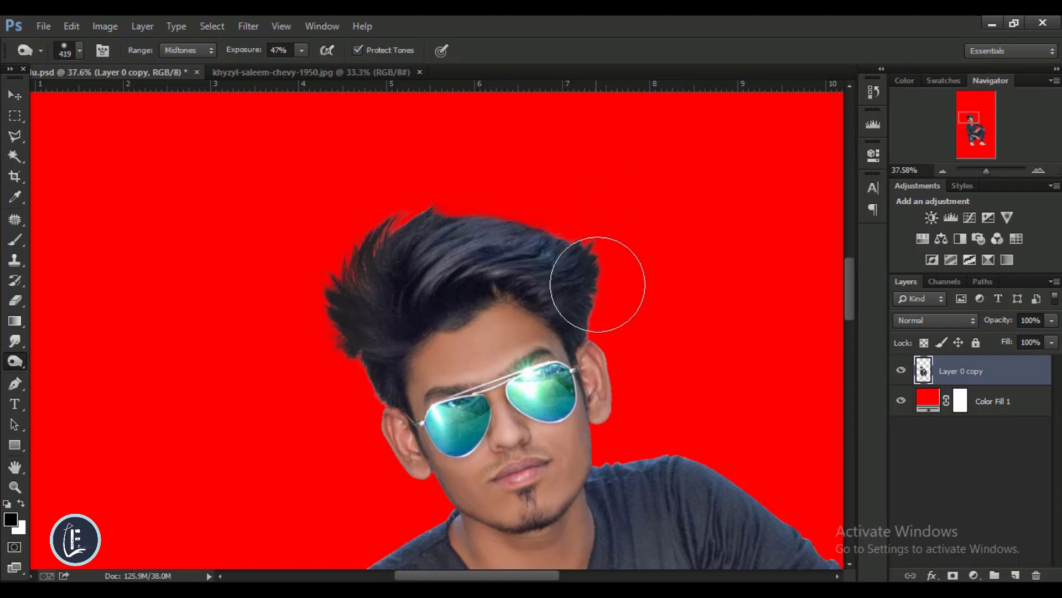
pyautogui.scroll(2, 437, 310)
pyautogui.rightClick(426, 328)
pyautogui.click(353, 437)
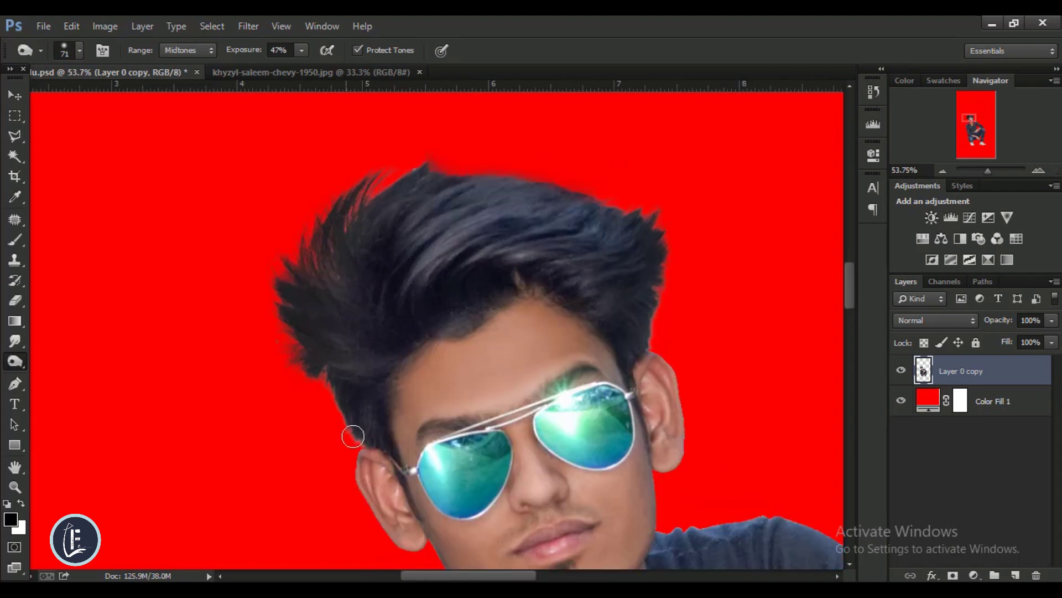
pyautogui.scroll(-3, 337, 420)
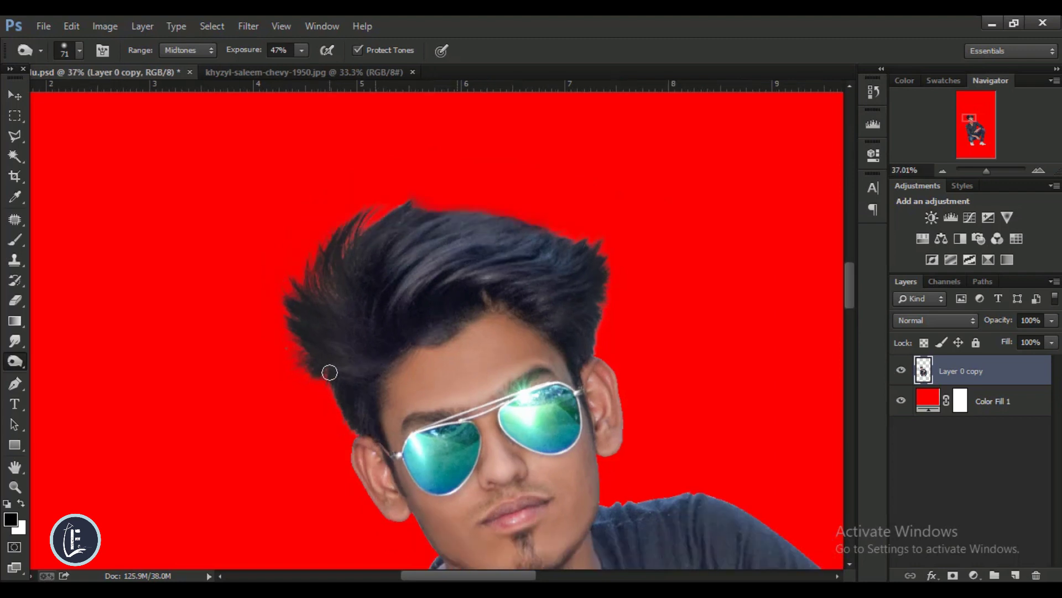
# Blur the cut-out edges along the ear, neck and sneaker to soften them.
pyautogui.click(12, 344)
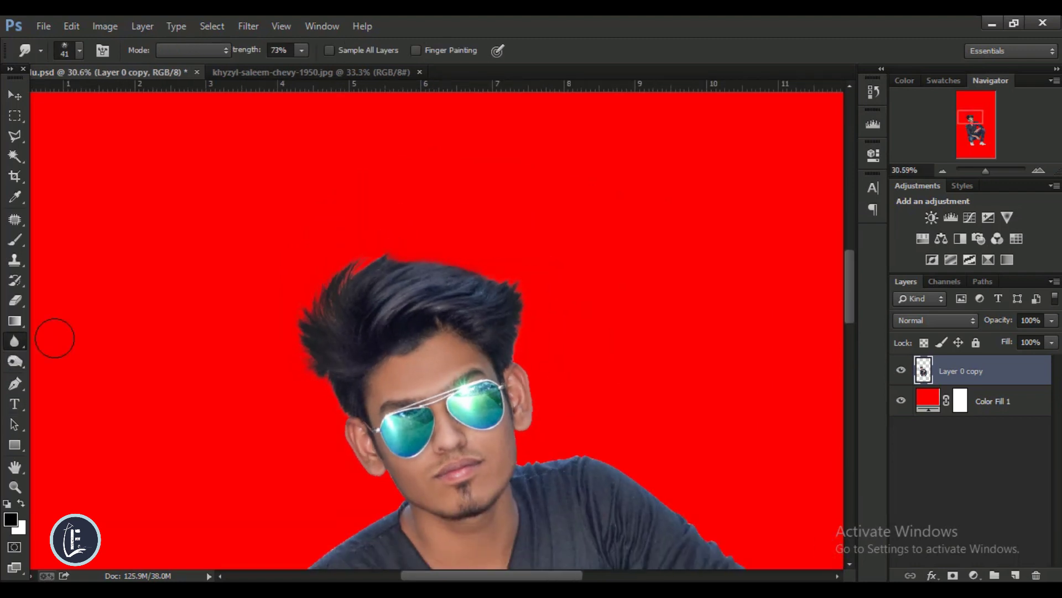
pyautogui.scroll(-3, 516, 257)
pyautogui.moveTo(515, 257); pyautogui.dragTo(521, 332)
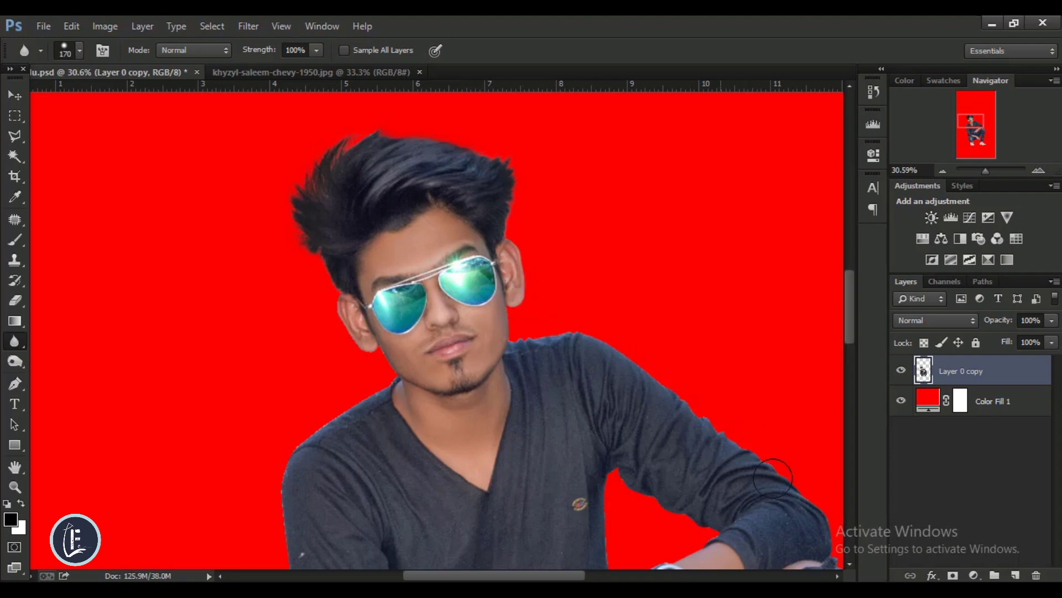
pyautogui.scroll(-5, 328, 286)
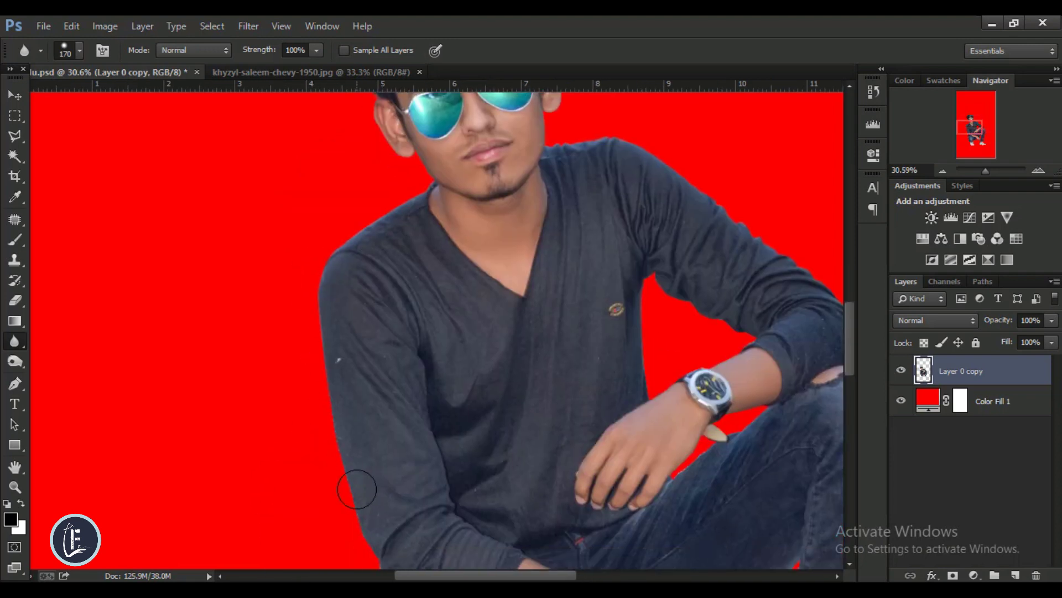
pyautogui.scroll(-5, 688, 464)
pyautogui.scroll(-5, 422, 536)
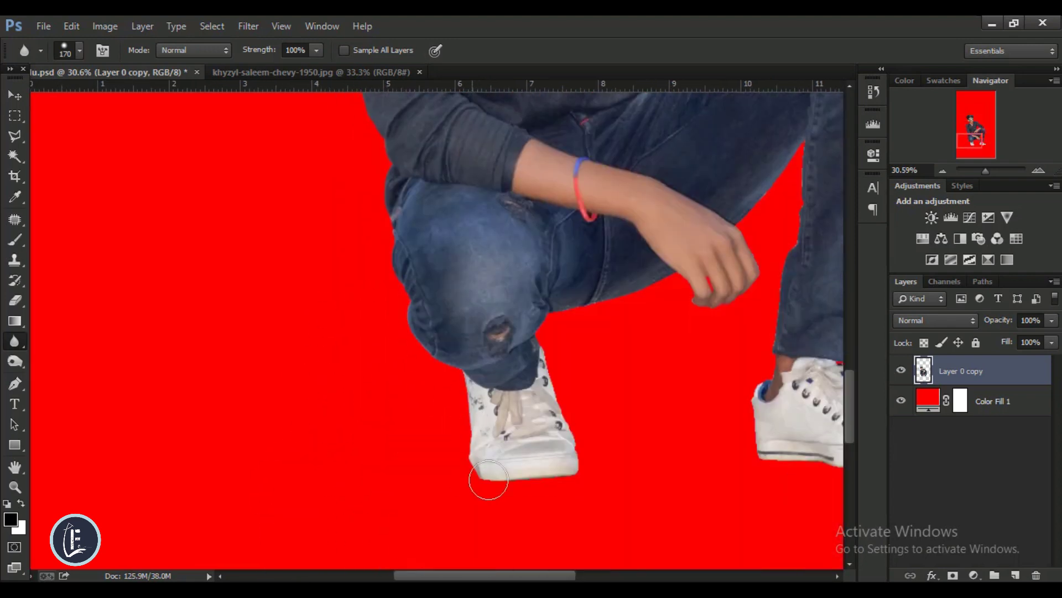
pyautogui.moveTo(768, 455); pyautogui.dragTo(569, 367)
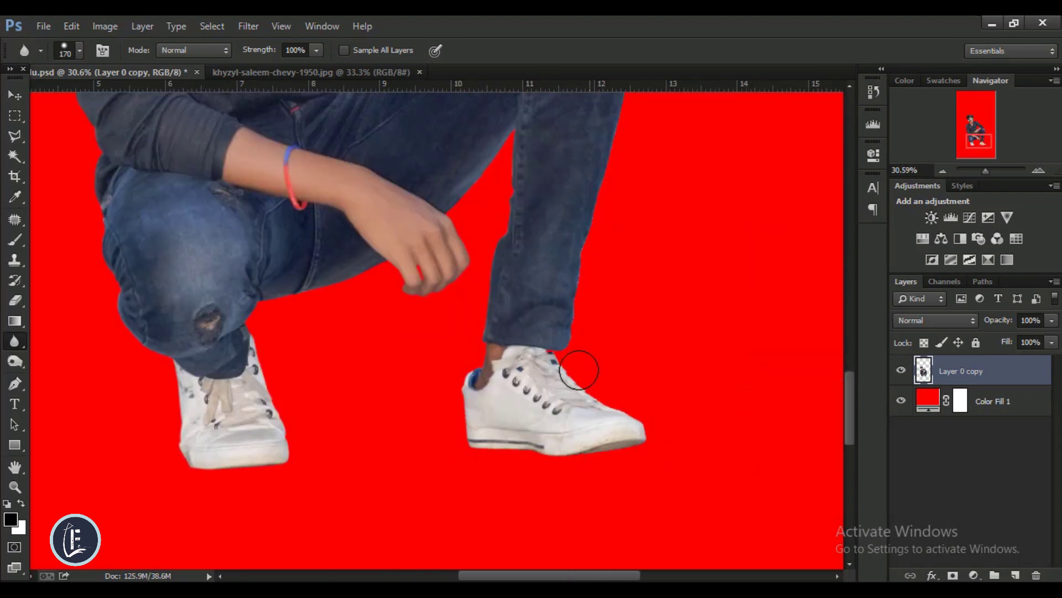
pyautogui.scroll(-5, 636, 199)
pyautogui.click(14, 100)
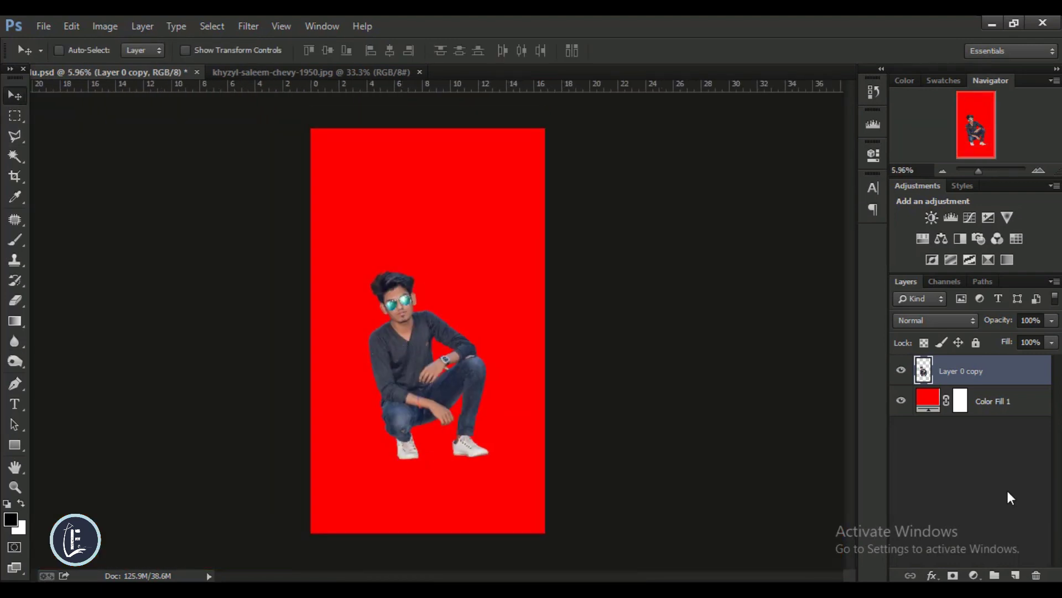
# Bring the truck photo into the composite and place its layer beneath the man.
pyautogui.click(326, 71)
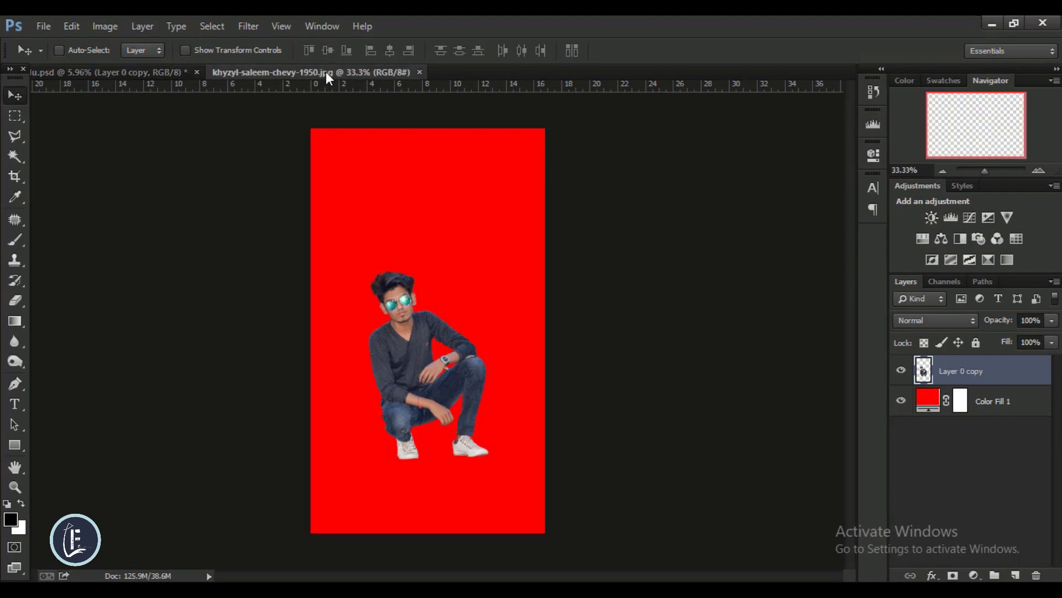
pyautogui.moveTo(500, 324)
pyautogui.mouseDown()
pyautogui.moveTo(155, 73)
pyautogui.moveTo(416, 387)
pyautogui.mouseUp()
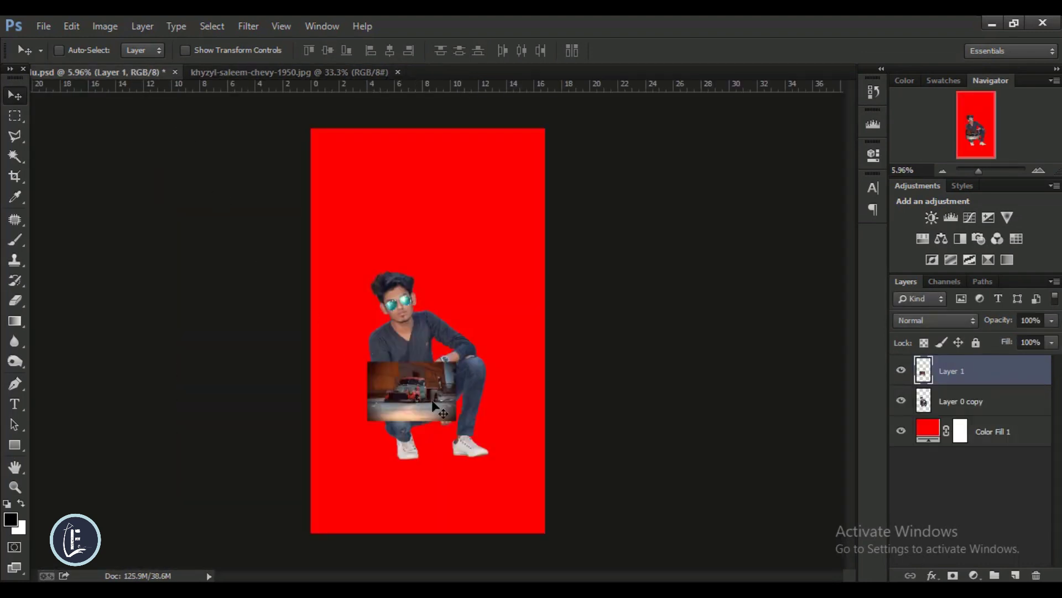
pyautogui.moveTo(946, 372); pyautogui.dragTo(947, 402)
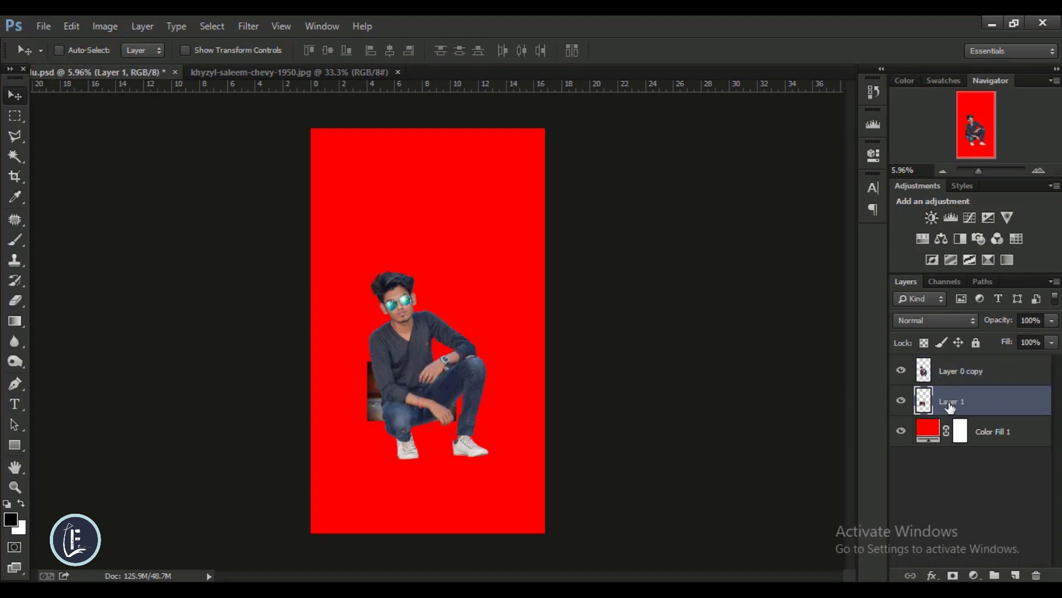
# Scale and position the truck photo with Free Transform so it fills the canvas.
pyautogui.hotkey('ctrl', 't')
pyautogui.moveTo(456, 422); pyautogui.dragTo(686, 575)
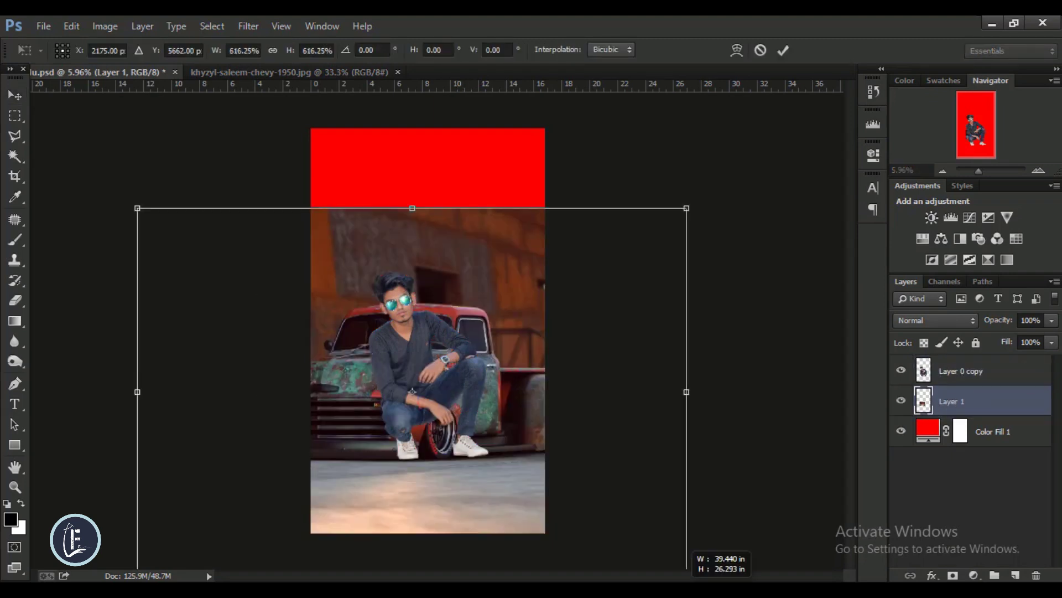
pyautogui.moveTo(609, 511); pyautogui.dragTo(468, 483)
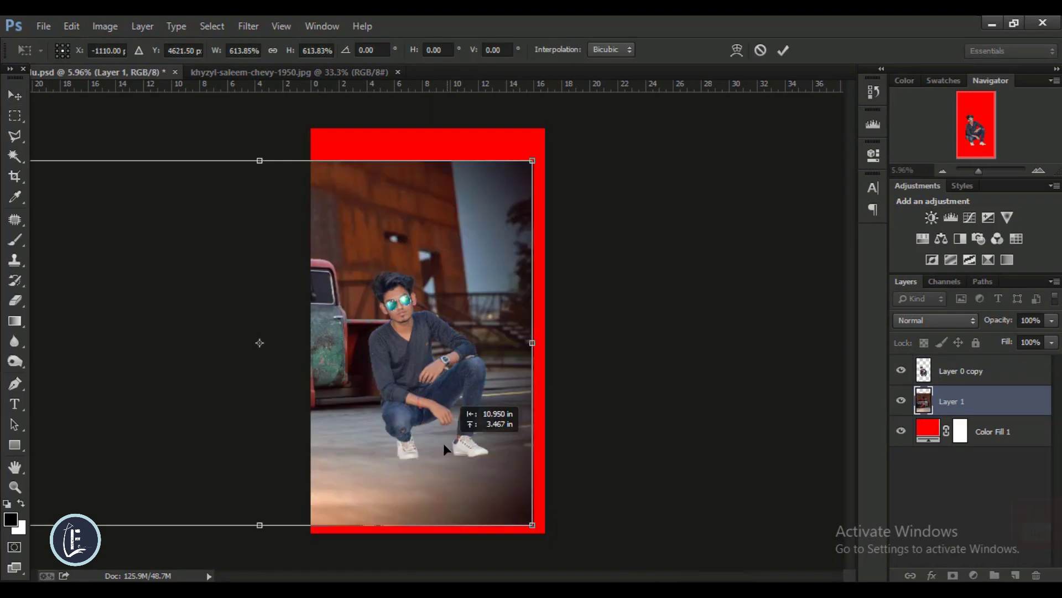
pyautogui.hotkey('ctrl', '-')
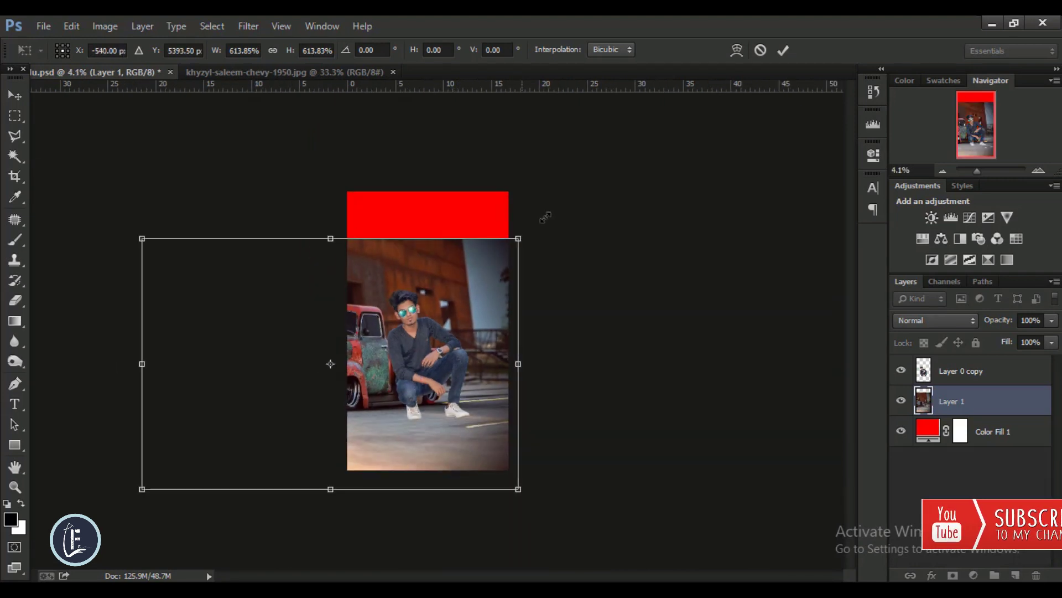
pyautogui.moveTo(520, 224); pyautogui.dragTo(587, 182)
pyautogui.hotkey('ctrl', '+')
pyautogui.moveTo(517, 473)
pyautogui.mouseDown()
pyautogui.moveTo(482, 455)
pyautogui.moveTo(480, 439)
pyautogui.mouseUp()
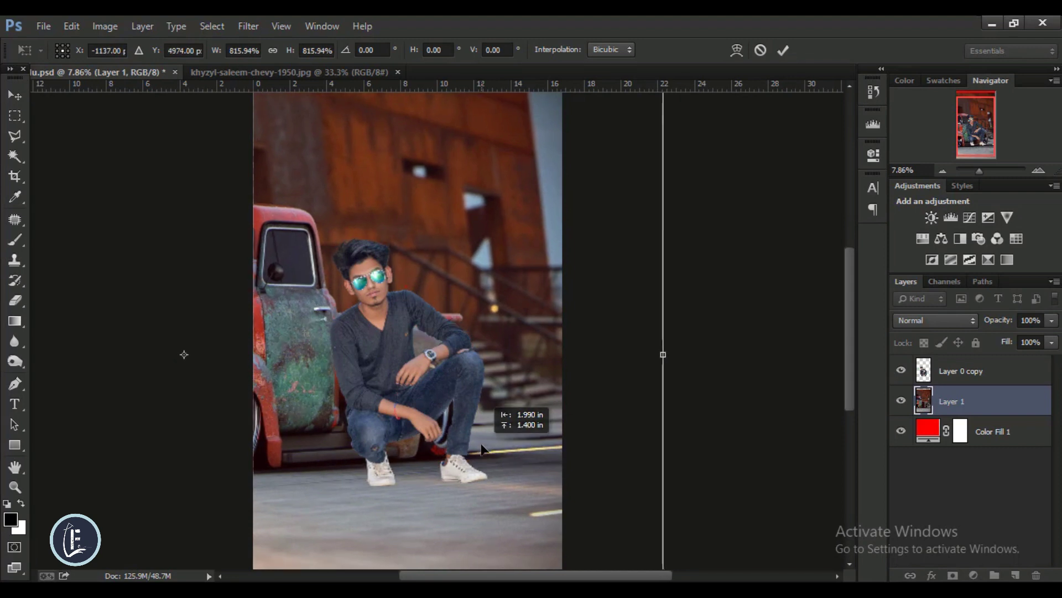
pyautogui.hotkey('ctrl', '-')
pyautogui.hotkey('ctrl', '-')
pyautogui.moveTo(560, 519); pyautogui.dragTo(570, 526)
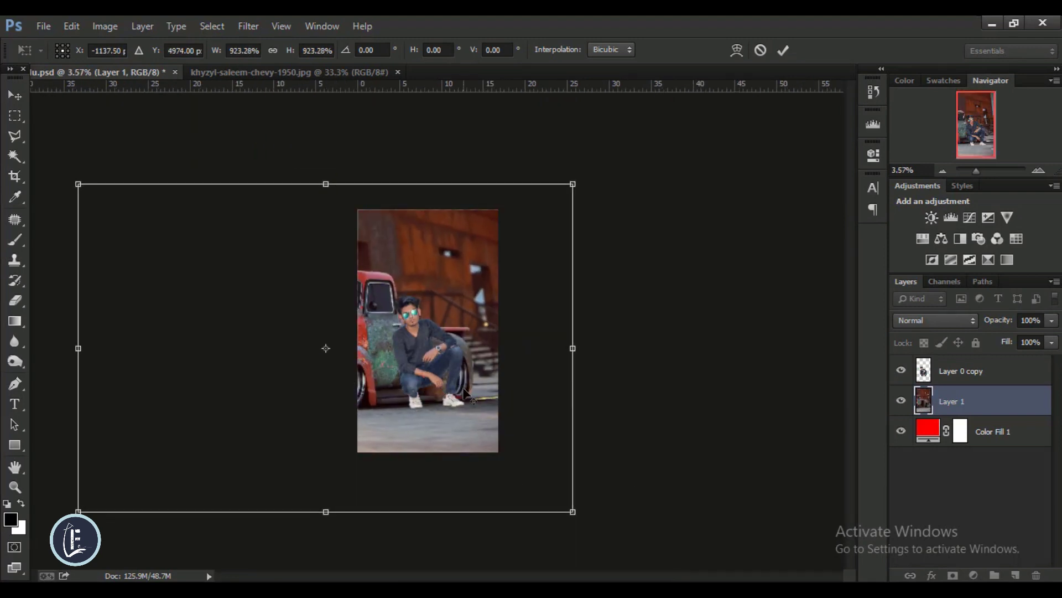
pyautogui.hotkey('ctrl', '+')
pyautogui.moveTo(519, 463); pyautogui.dragTo(507, 453)
pyautogui.press('Return')
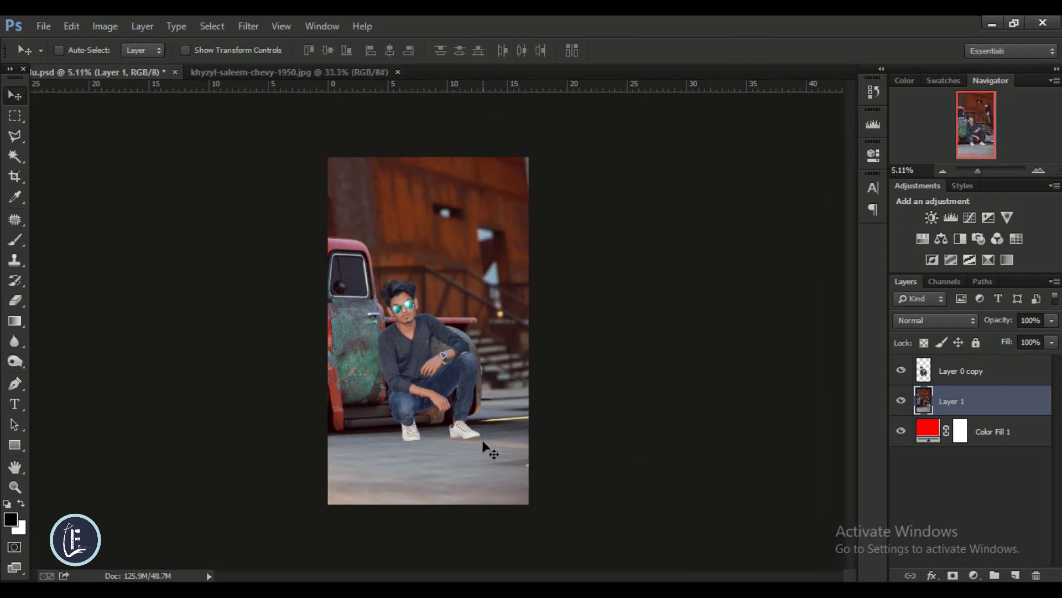
# Add a Hue/Saturation adjustment clipped to the man with Blues saturation at -100.
pyautogui.click(943, 371)
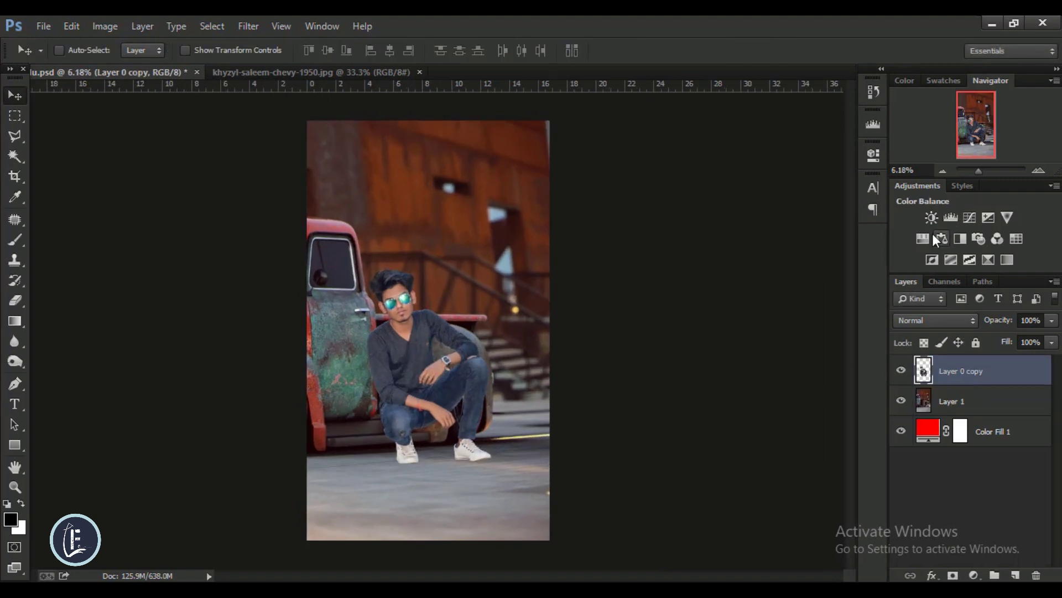
pyautogui.click(941, 239)
pyautogui.click(828, 144)
pyautogui.hotkey('ctrl', 'z')
pyautogui.click(922, 238)
pyautogui.click(739, 409)
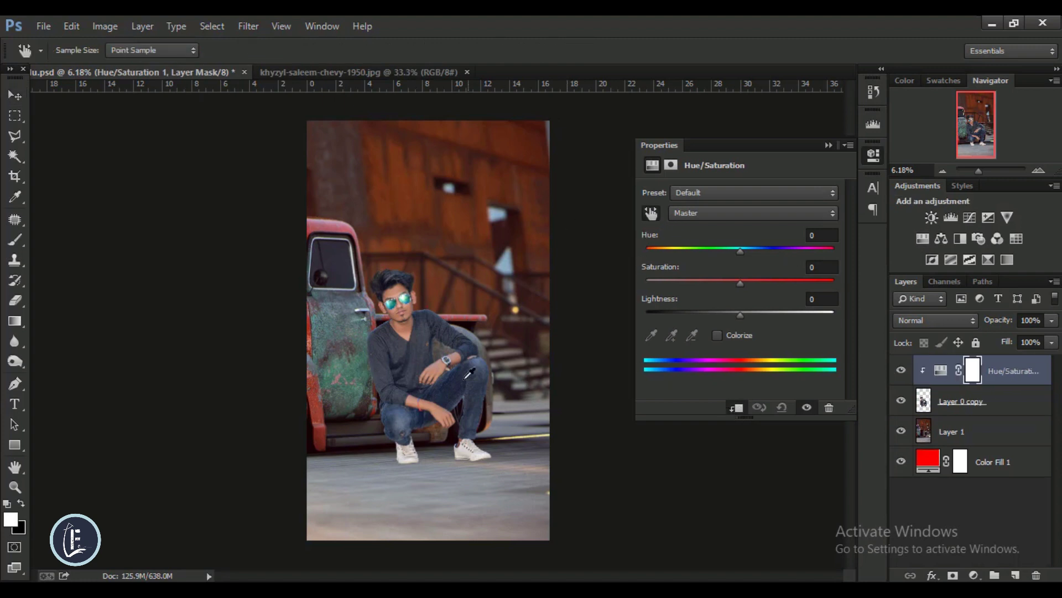
pyautogui.scroll(2, 451, 442)
pyautogui.moveTo(415, 346); pyautogui.dragTo(130, 422)
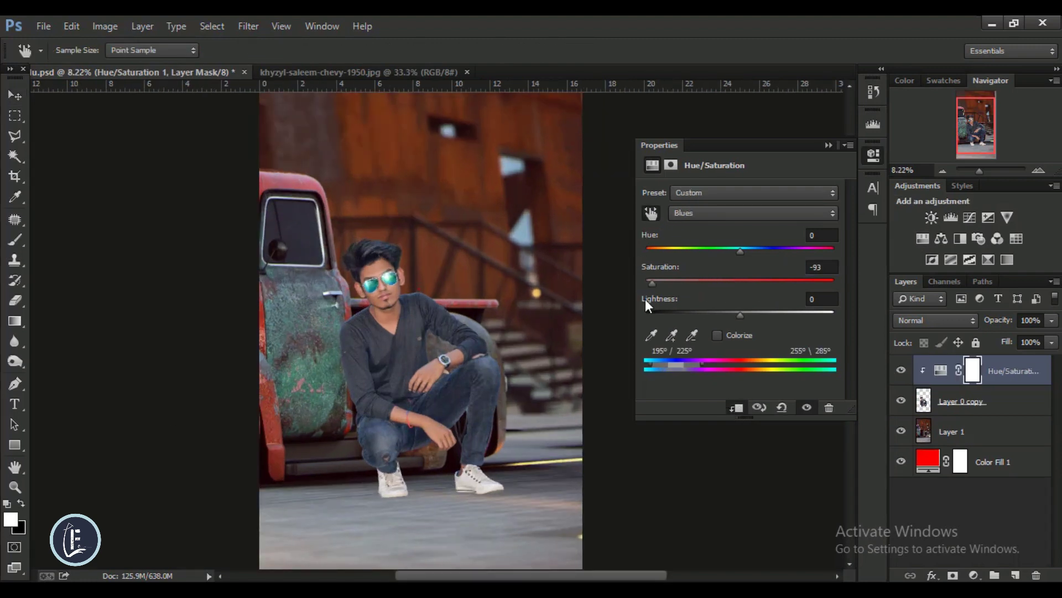
pyautogui.moveTo(645, 299); pyautogui.dragTo(643, 300)
pyautogui.moveTo(740, 315); pyautogui.dragTo(718, 315)
pyautogui.scroll(-2, 446, 332)
pyautogui.click(829, 145)
# Lower the Hue/Saturation adjustment layer's opacity to 64%.
pyautogui.press('v')
pyautogui.click(966, 410)
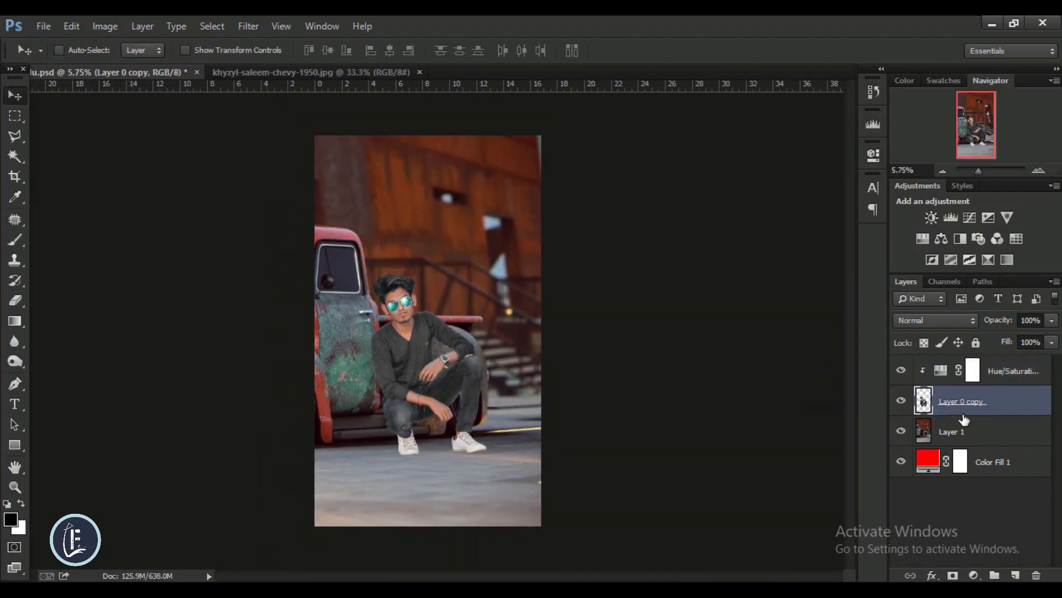
pyautogui.click(1018, 437)
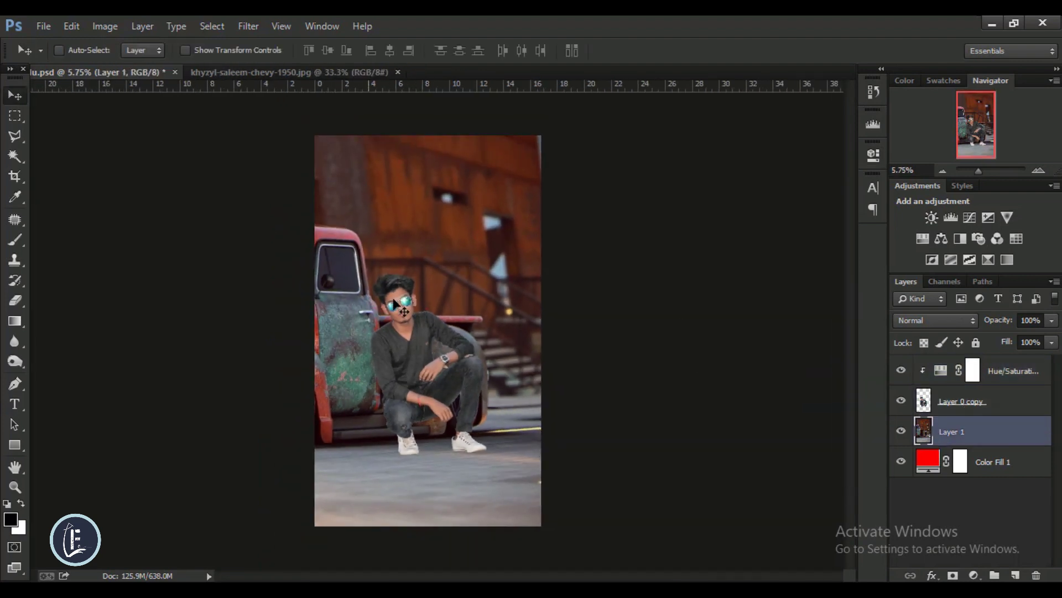
pyautogui.click(972, 370)
pyautogui.moveTo(996, 320); pyautogui.dragTo(976, 335)
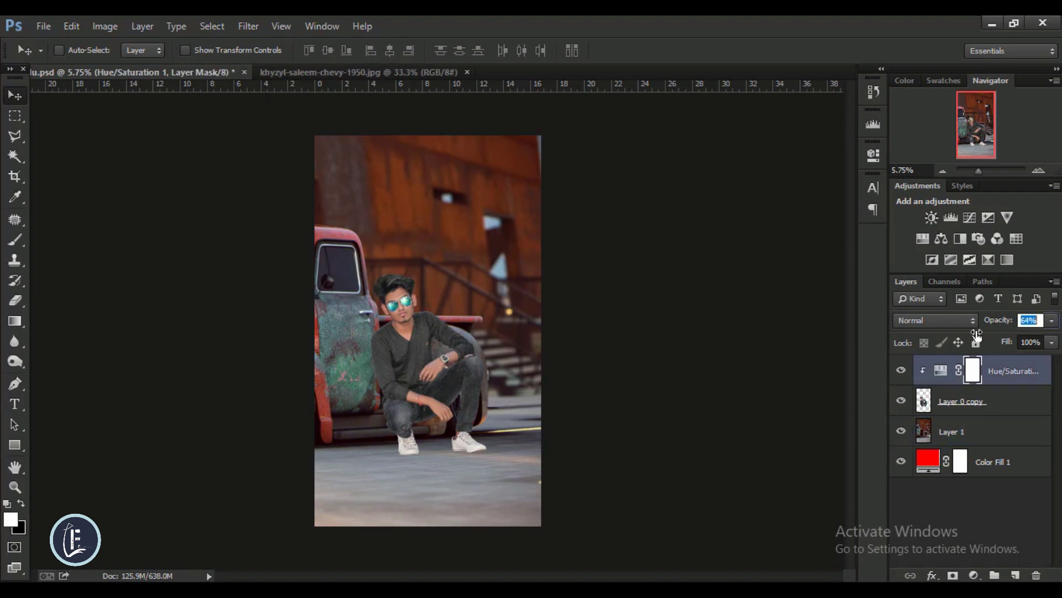
pyautogui.click(963, 401)
# Try a darkening Curves adjustment on the man, then delete it.
pyautogui.click(969, 217)
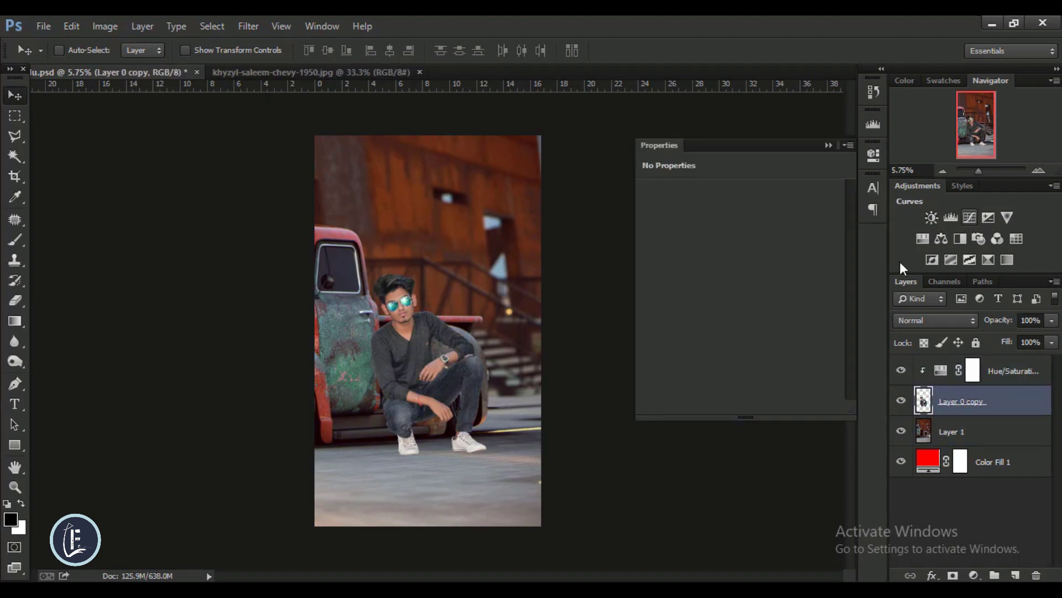
pyautogui.click(752, 310)
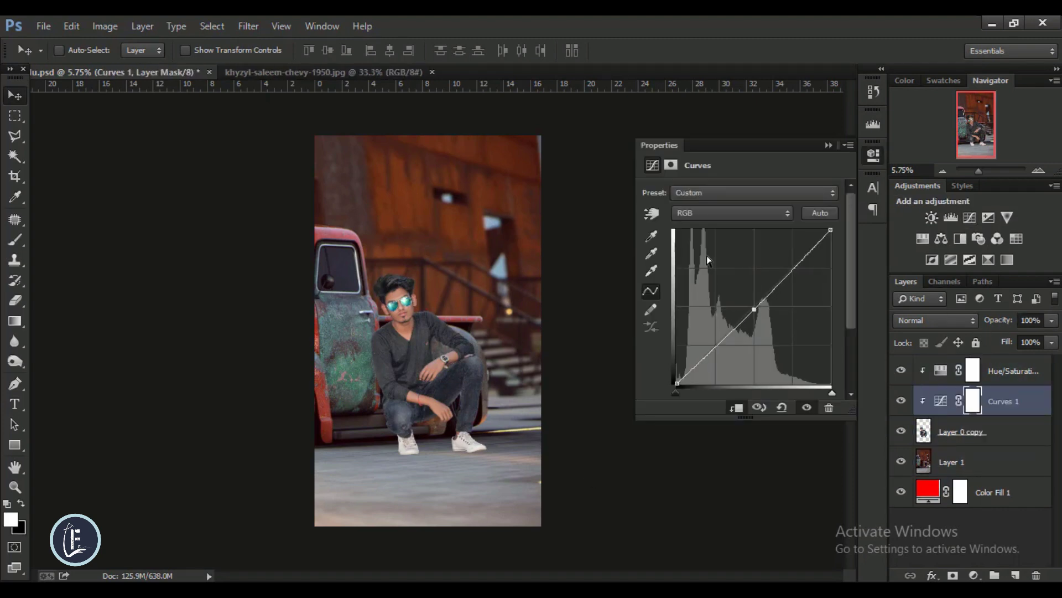
pyautogui.click(658, 214)
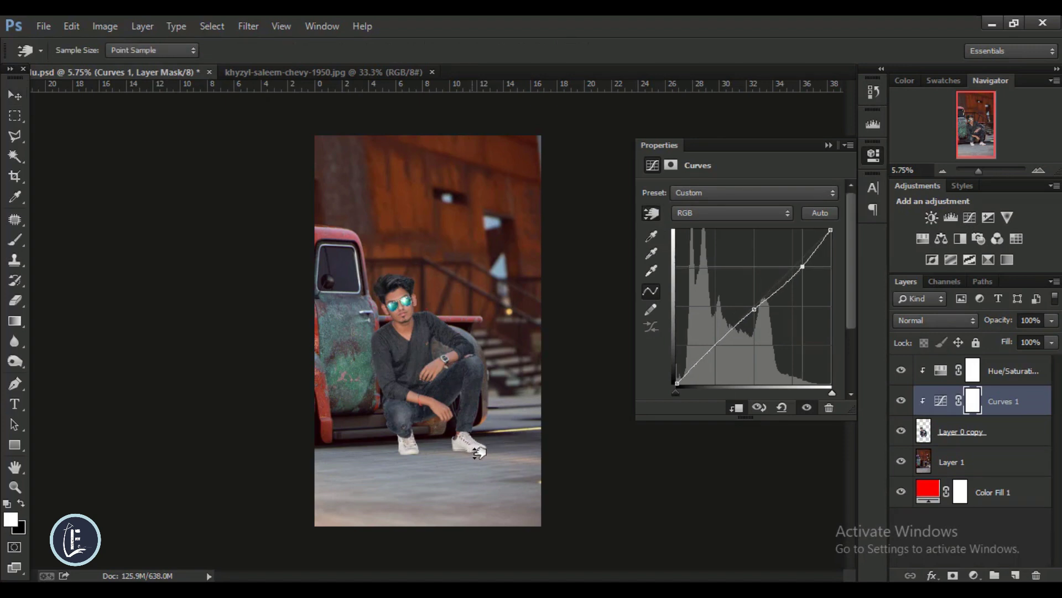
pyautogui.moveTo(467, 440); pyautogui.dragTo(484, 454)
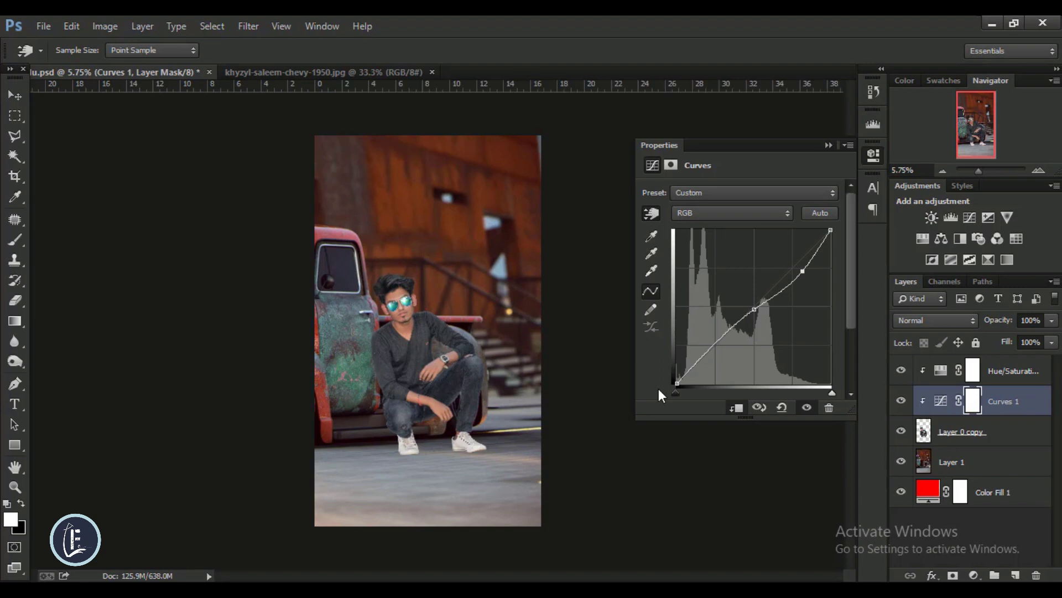
pyautogui.press('v')
pyautogui.press('Delete')
# Add a Curves adjustment clipped to Layer 0 copy and pull the curve down to darken.
pyautogui.click(935, 414)
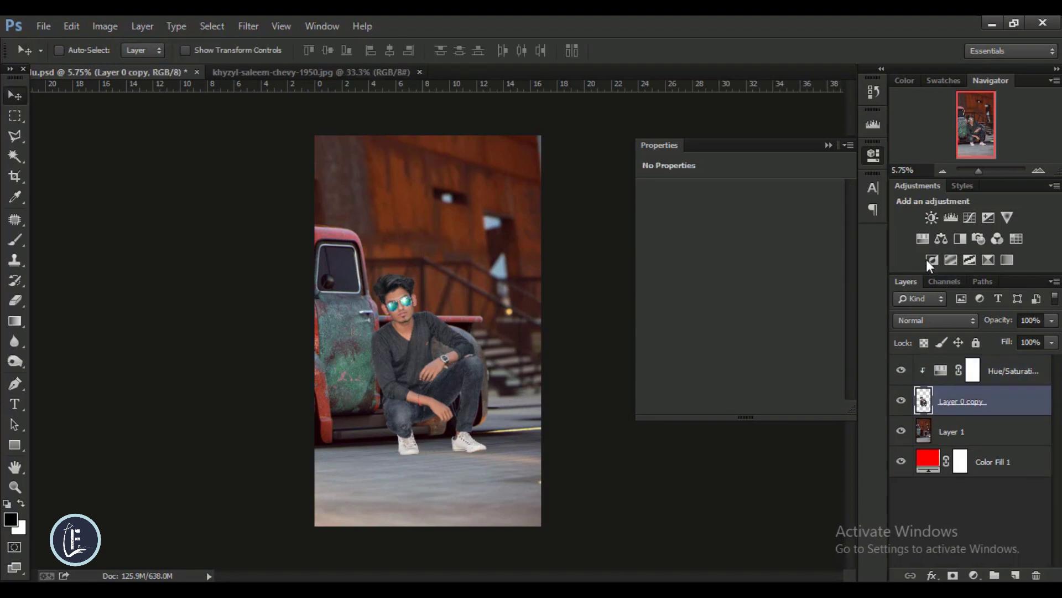
pyautogui.click(970, 217)
pyautogui.hotkey('ctrl', 'alt', 'g')
pyautogui.hotkey('ctrl', '0')
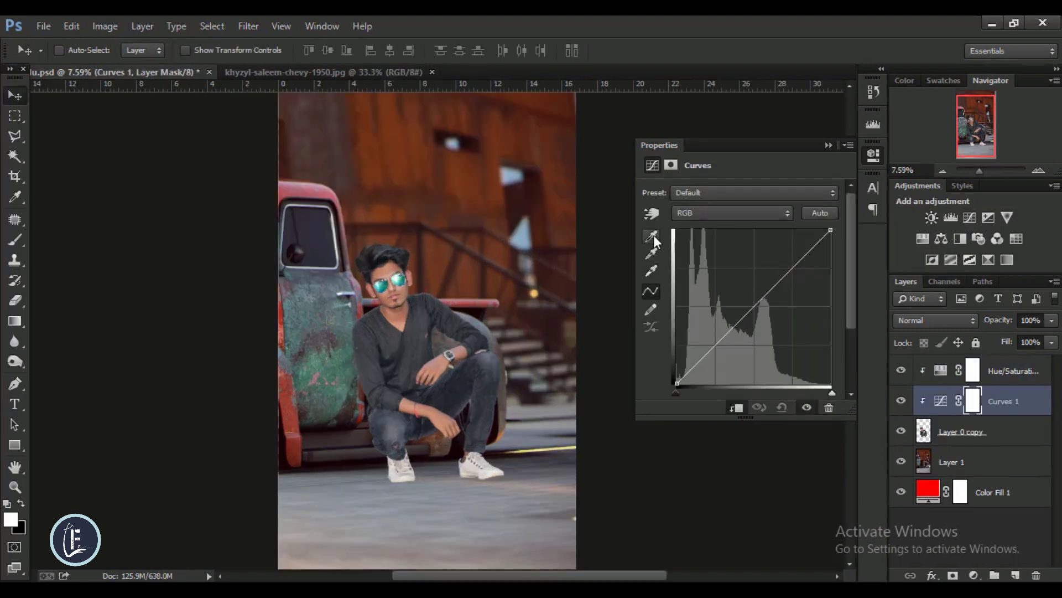
pyautogui.click(651, 213)
pyautogui.scroll(3, 490, 476)
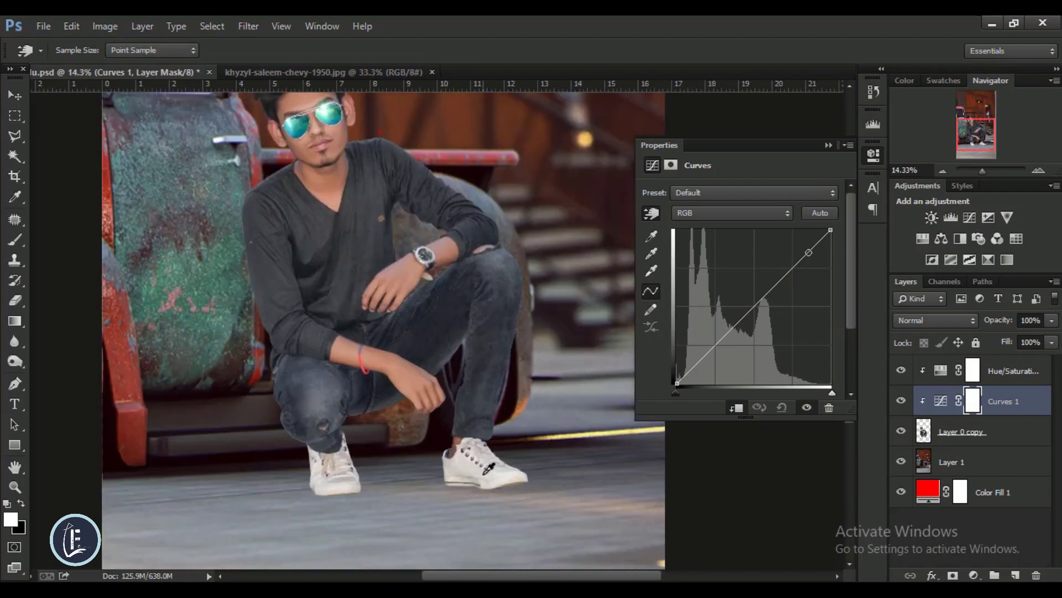
pyautogui.moveTo(490, 470)
pyautogui.mouseDown()
pyautogui.moveTo(520, 501)
pyautogui.moveTo(512, 497)
pyautogui.mouseUp()
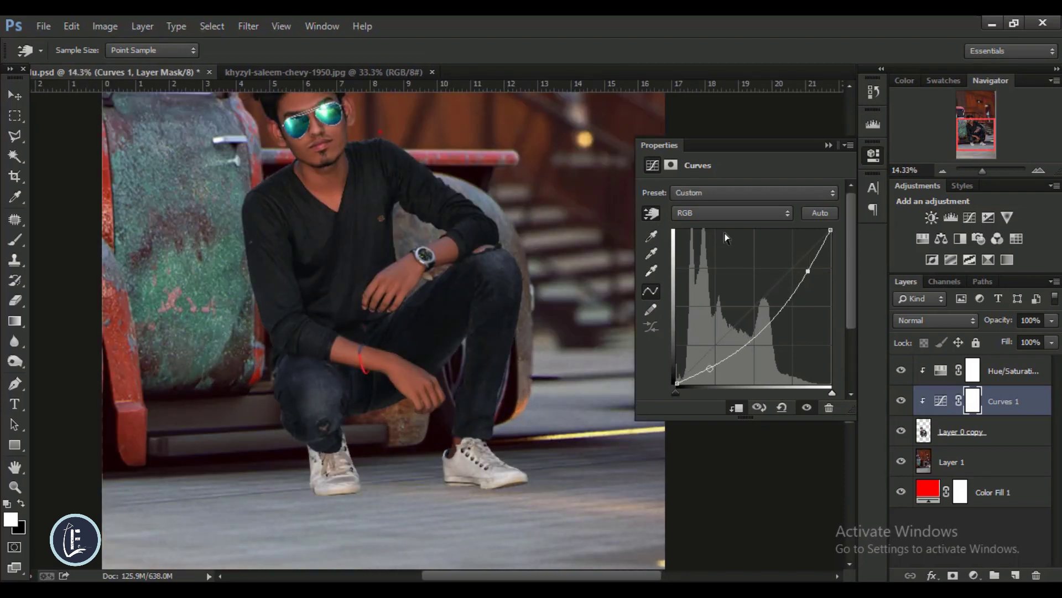
pyautogui.click(828, 143)
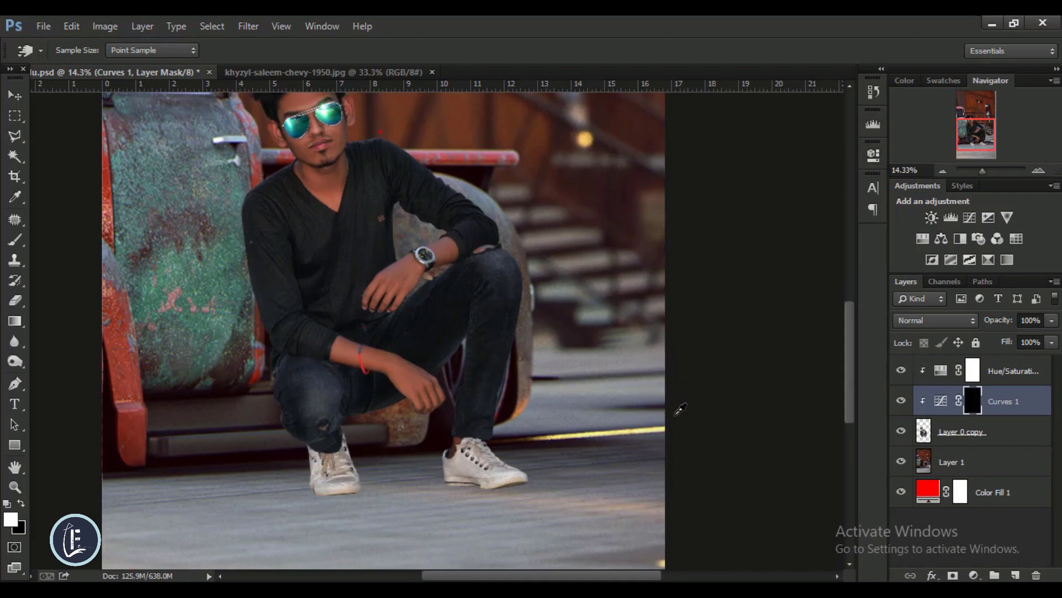
# Brush the Curves darkening back onto both white sneakers through its mask.
pyautogui.press('b')
pyautogui.scroll(3, 334, 520)
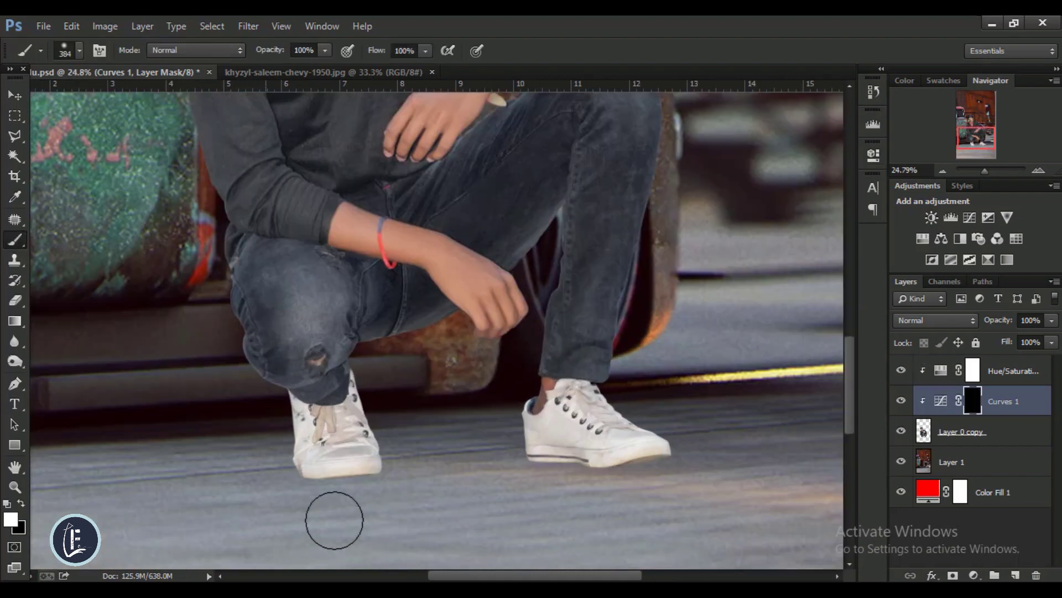
pyautogui.scroll(1, 334, 520)
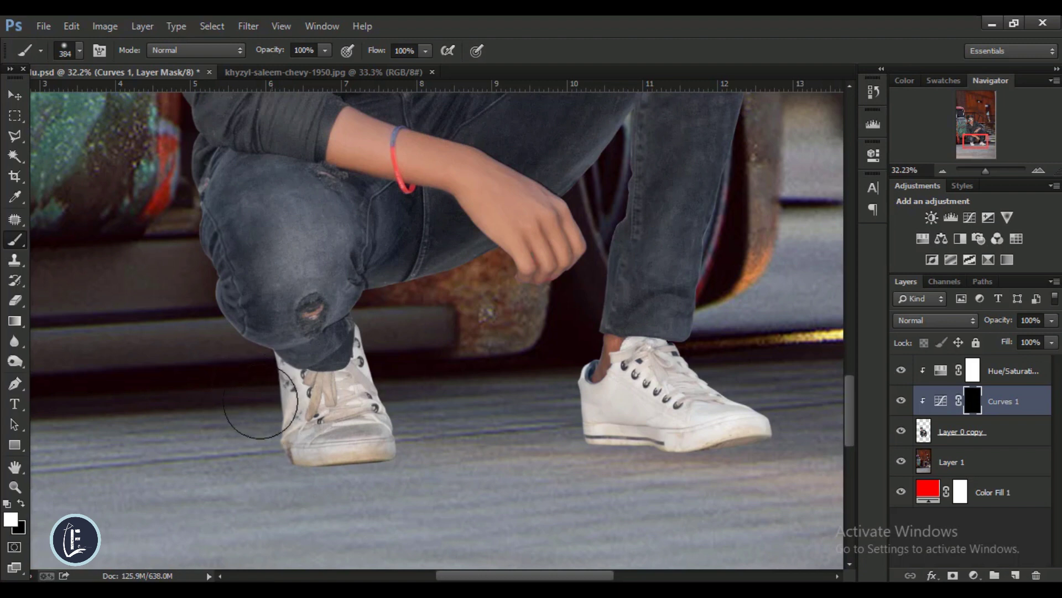
pyautogui.moveTo(261, 402); pyautogui.dragTo(355, 415)
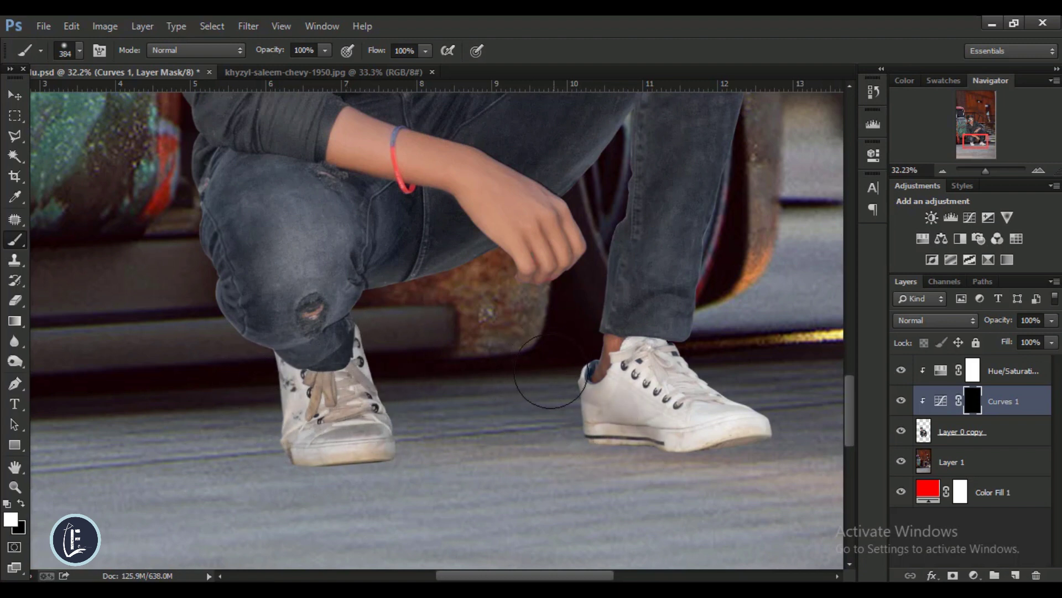
pyautogui.moveTo(550, 372); pyautogui.dragTo(781, 455)
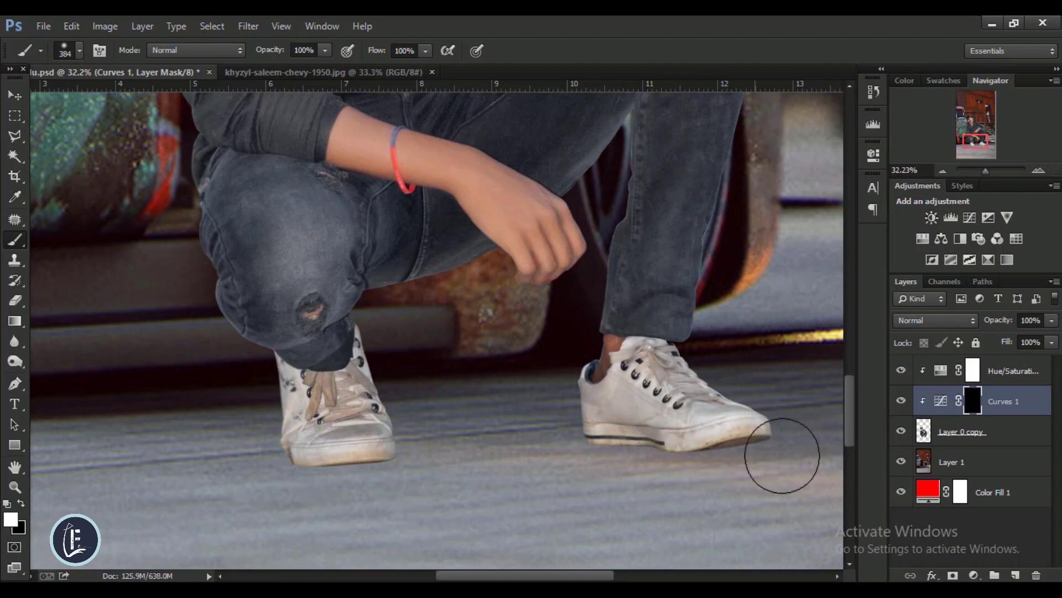
pyautogui.hotkey('ctrl', '0')
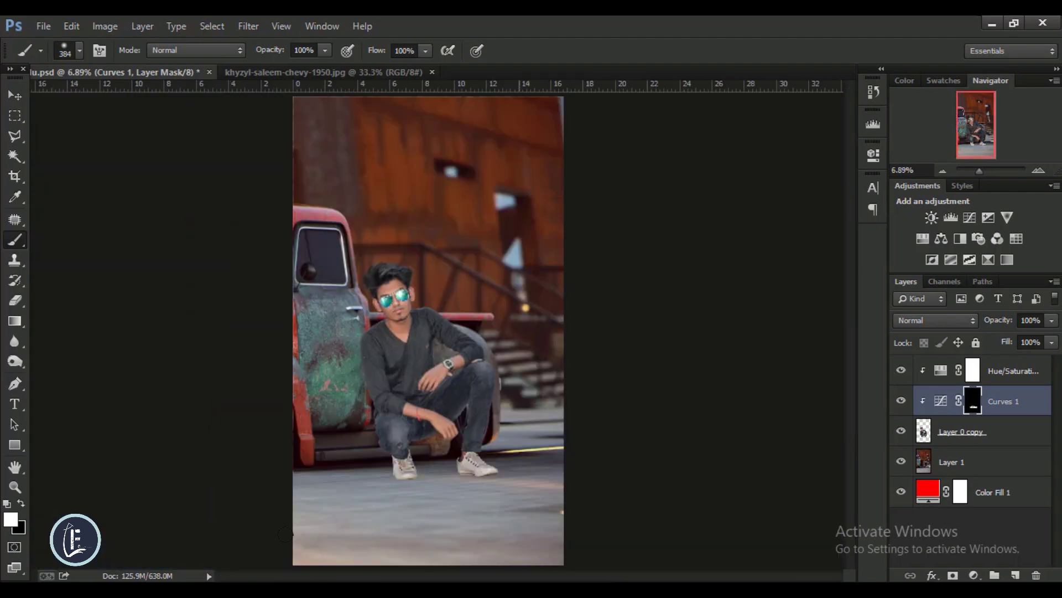
# Start Puppet Warp on Layer 0 copy and pin the head, face, neck, chest, knee and foot.
pyautogui.click(955, 426)
pyautogui.click(72, 26)
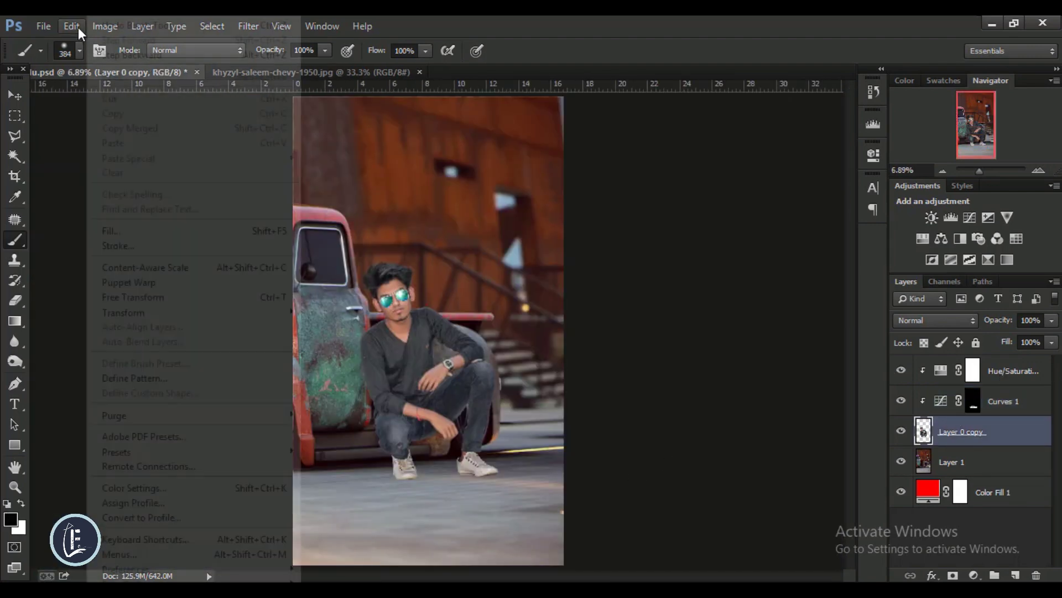
pyautogui.click(128, 283)
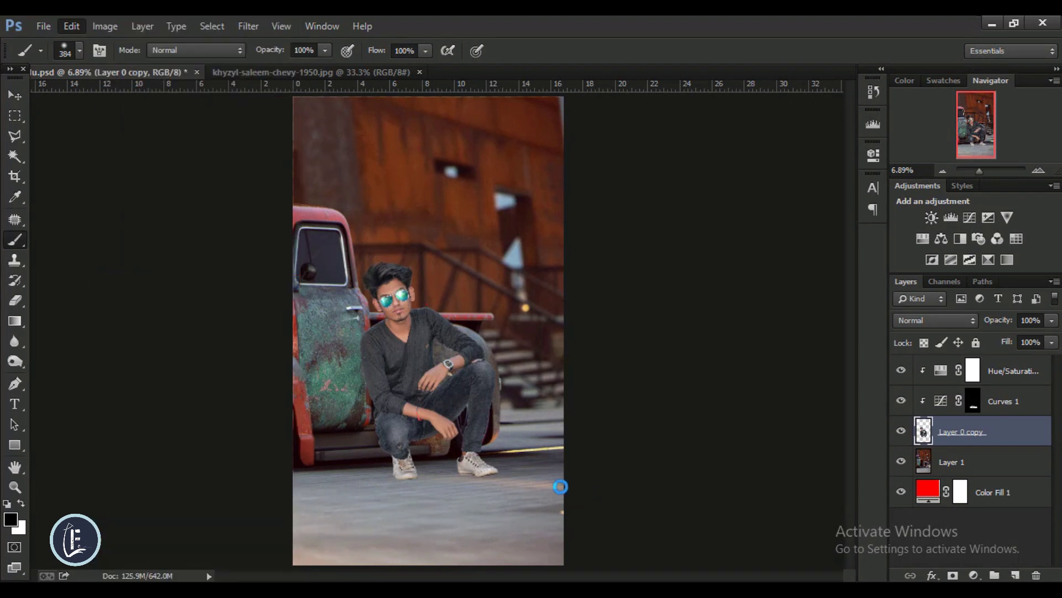
pyautogui.click(393, 306)
pyautogui.click(390, 277)
pyautogui.click(398, 332)
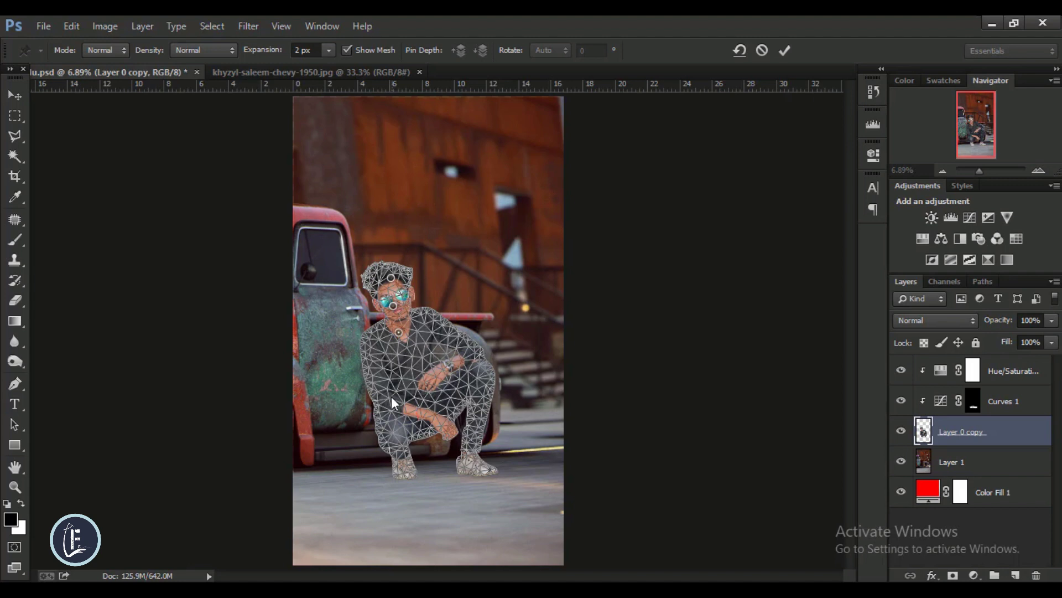
pyautogui.click(391, 360)
pyautogui.click(394, 433)
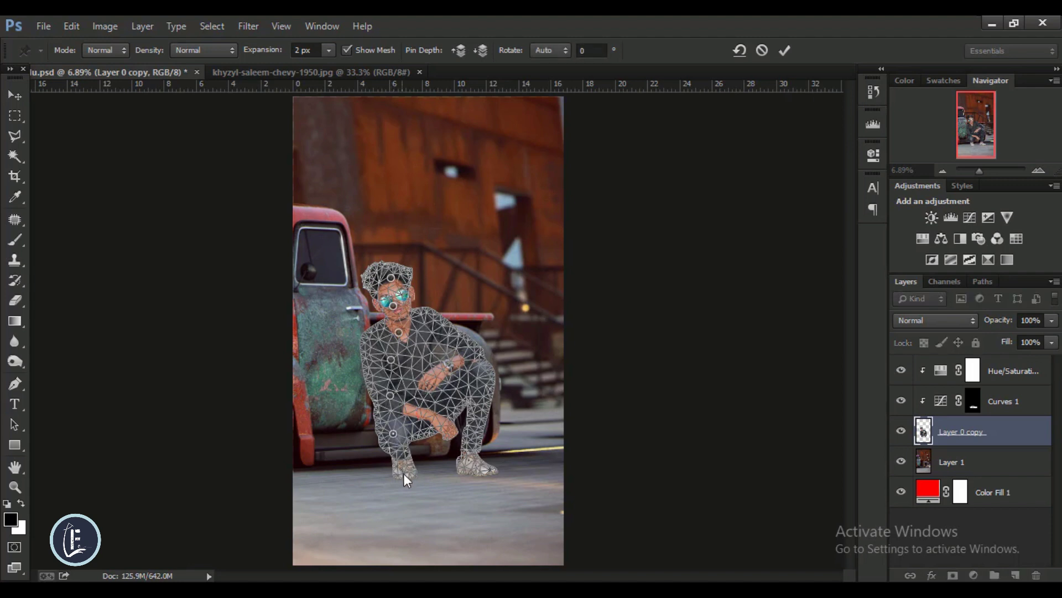
pyautogui.click(403, 474)
# Move the right shoe's heel and toe pins so the toe rests on the ground, then commit.
pyautogui.scroll(2, 473, 476)
pyautogui.scroll(3, 473, 477)
pyautogui.scroll(2, 473, 476)
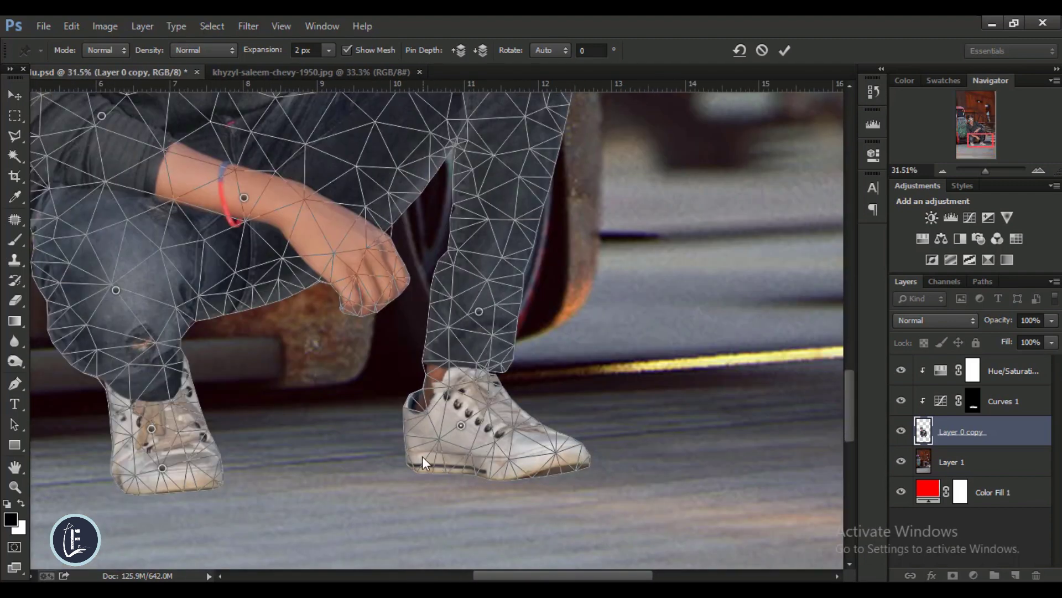
pyautogui.click(555, 452)
pyautogui.scroll(2, 497, 469)
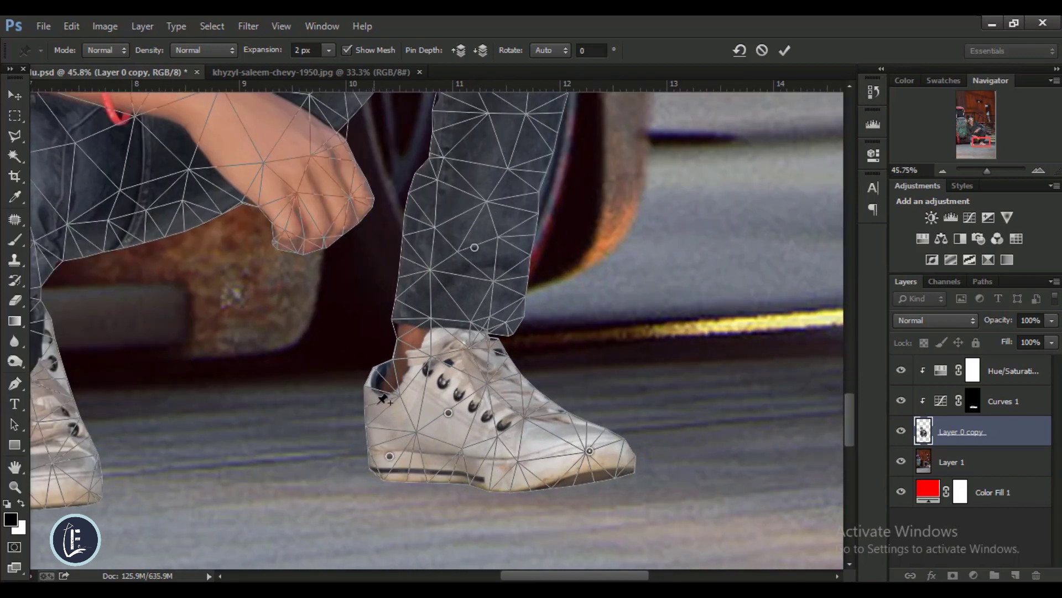
pyautogui.moveTo(374, 385); pyautogui.dragTo(383, 385)
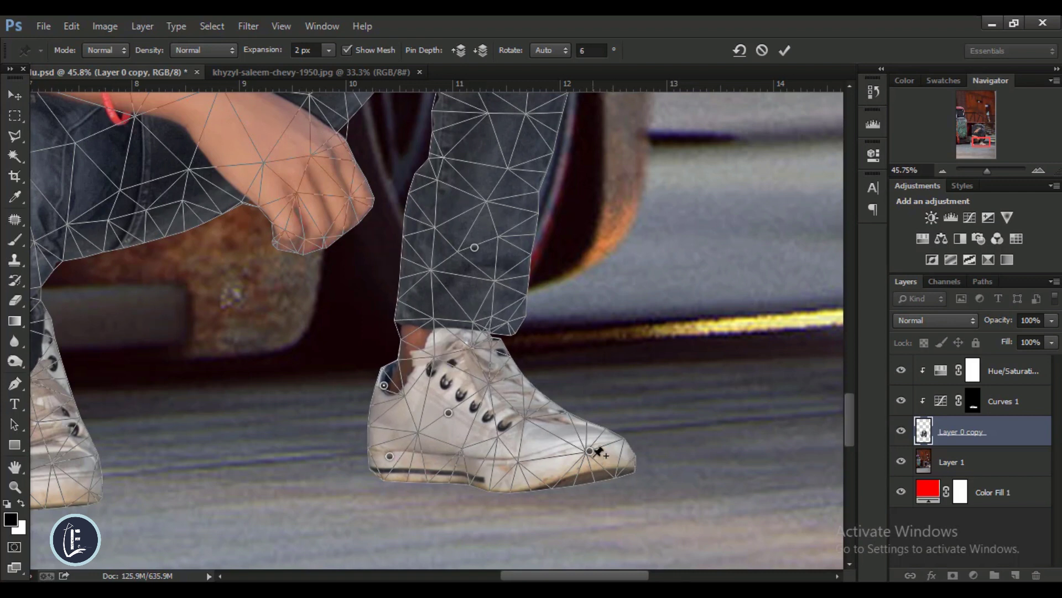
pyautogui.moveTo(590, 451); pyautogui.dragTo(589, 460)
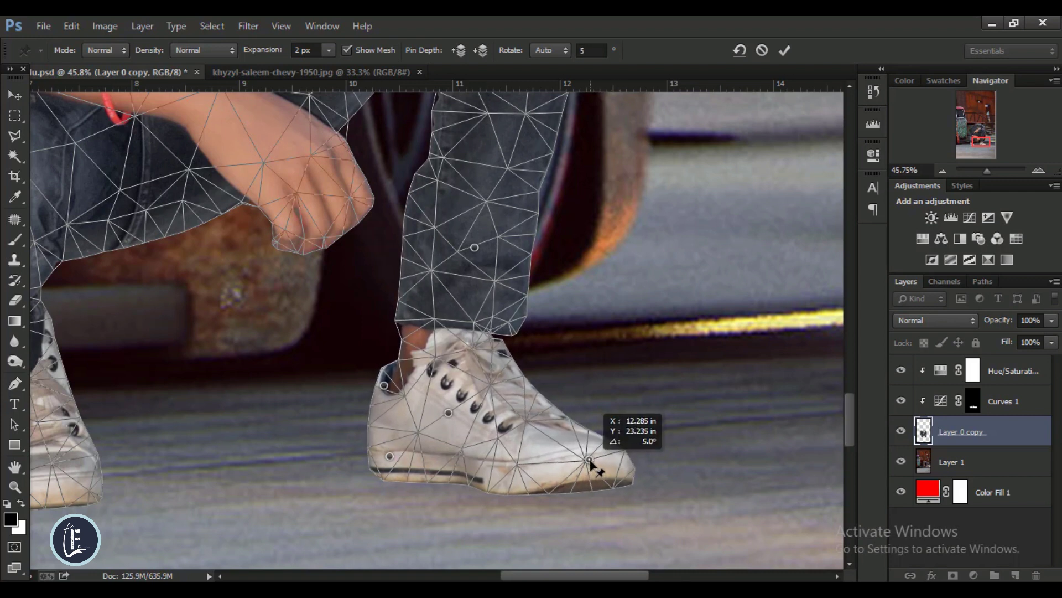
pyautogui.scroll(-2, 589, 460)
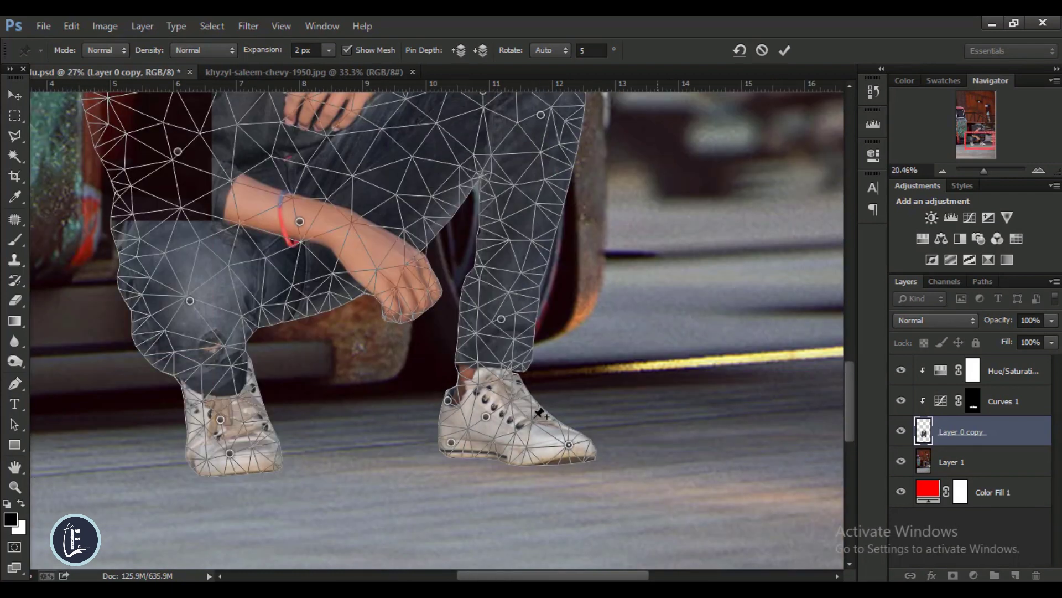
pyautogui.scroll(-1, 465, 450)
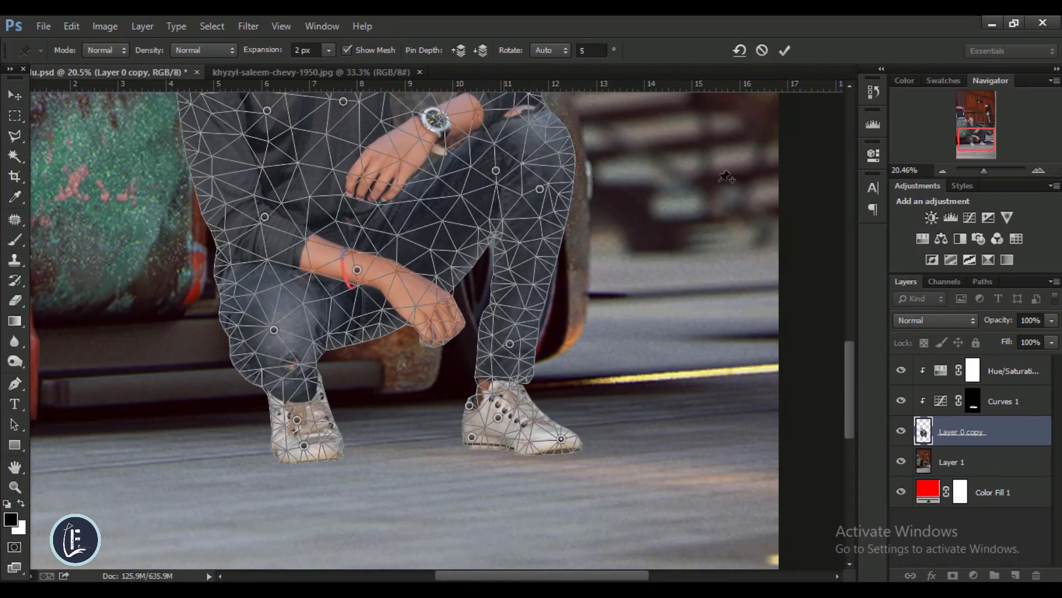
pyautogui.click(785, 53)
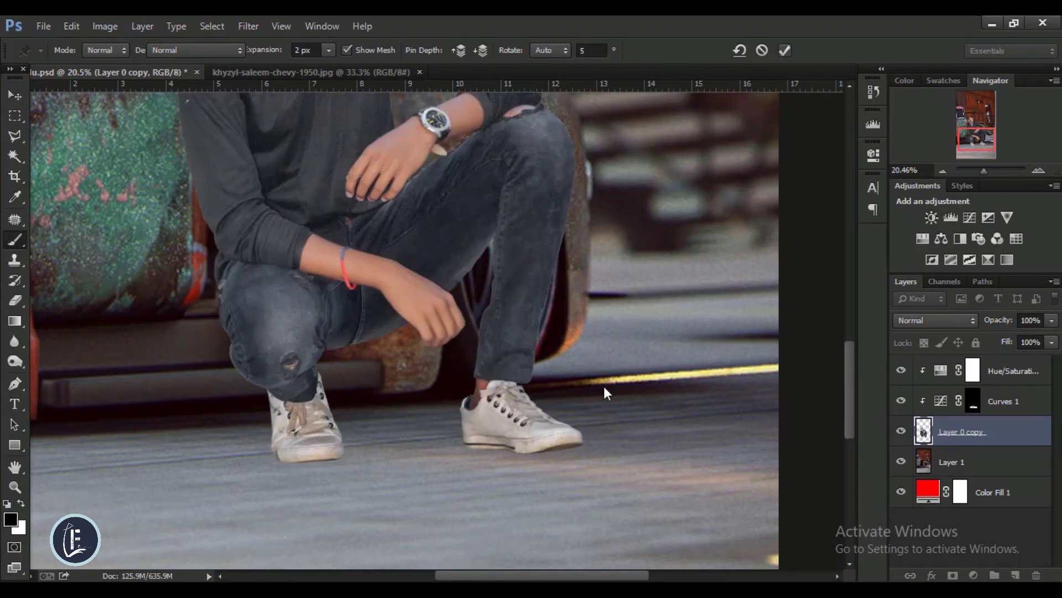
# With the Move tool, nudge Layer 1's truck background slightly right, then back left.
pyautogui.scroll(-1, 600, 387)
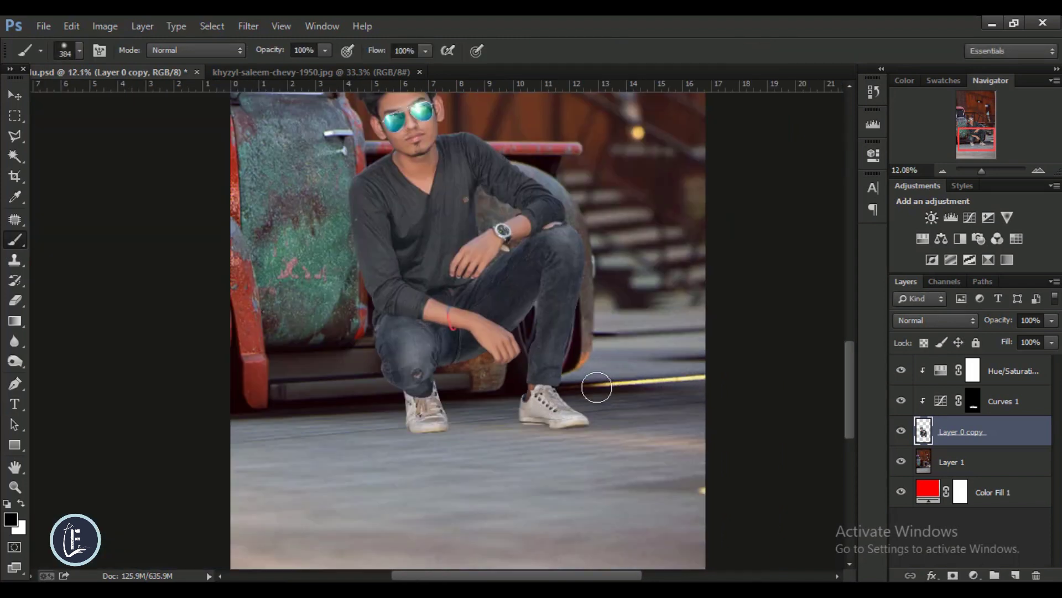
pyautogui.scroll(-1, 597, 386)
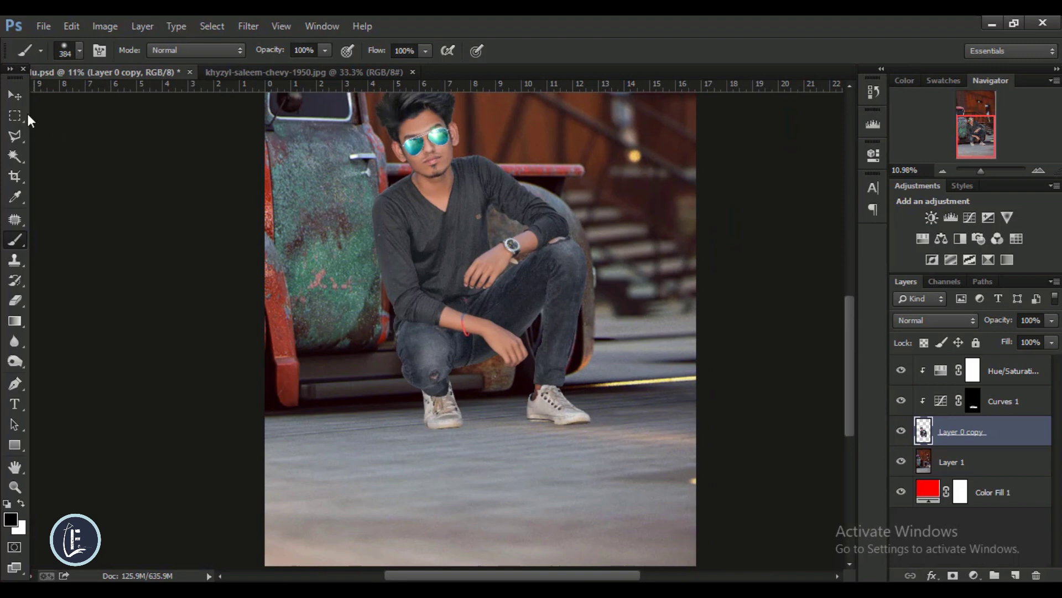
pyautogui.click(25, 103)
pyautogui.scroll(-1, 368, 404)
pyautogui.scroll(-2, 368, 404)
pyautogui.scroll(-2, 368, 404)
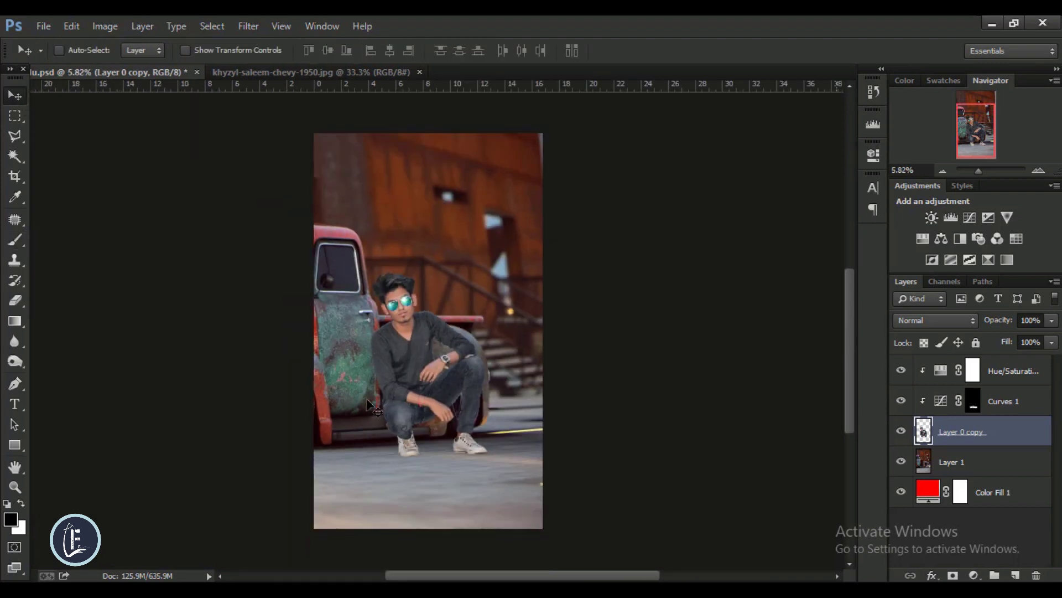
pyautogui.click(967, 457)
pyautogui.scroll(1, 460, 390)
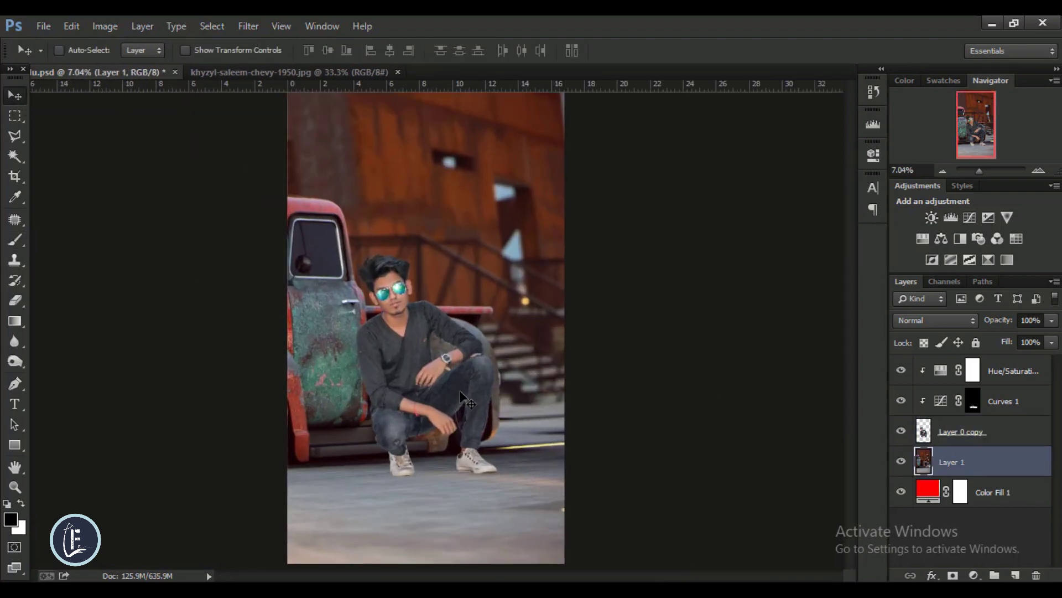
pyautogui.moveTo(477, 389); pyautogui.dragTo(490, 394)
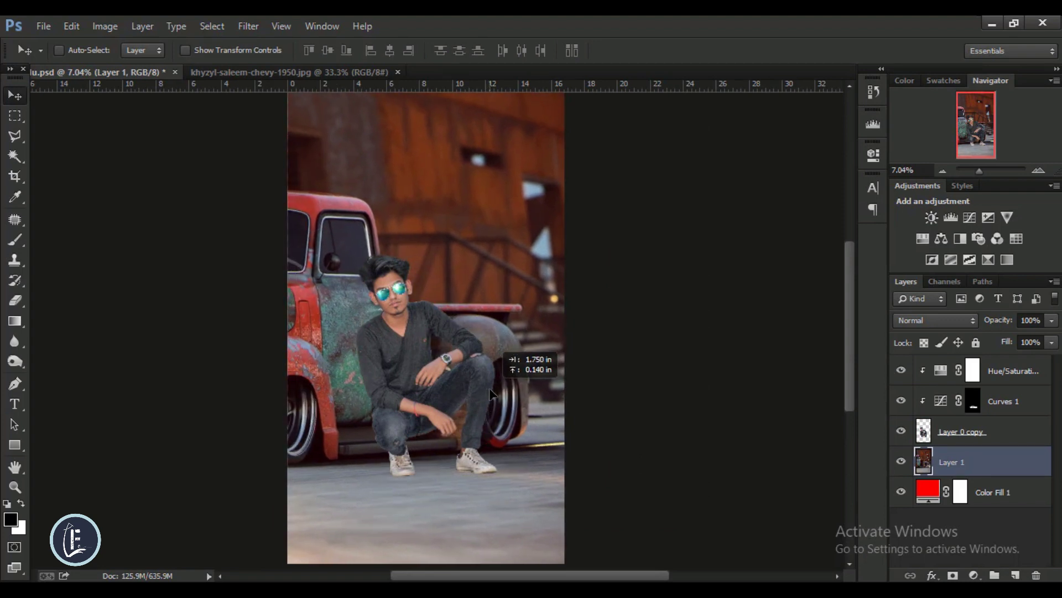
pyautogui.moveTo(459, 389); pyautogui.dragTo(447, 390)
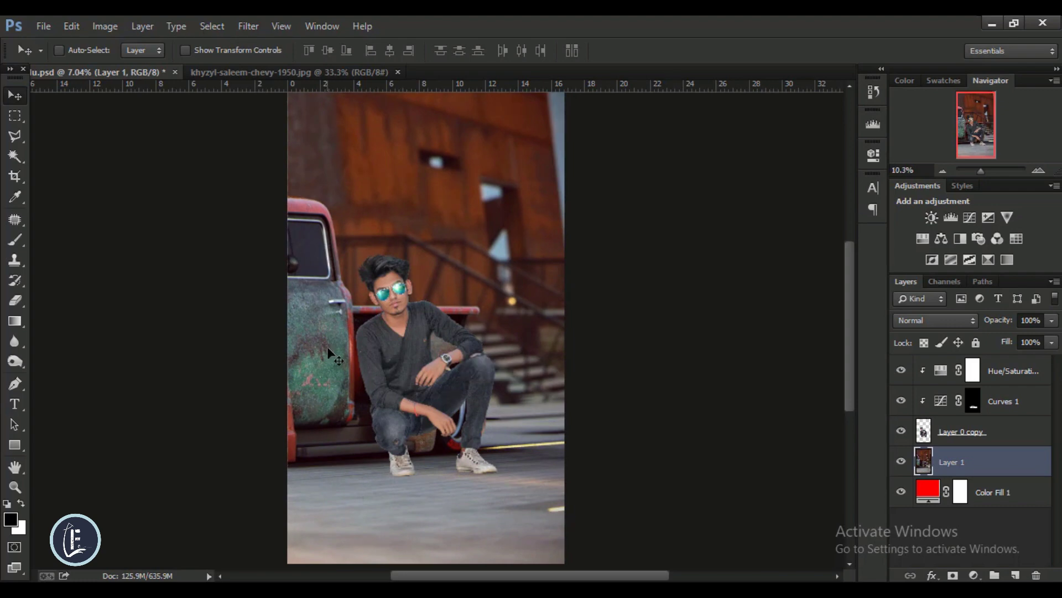
pyautogui.scroll(5, 332, 349)
pyautogui.scroll(2, 407, 385)
pyautogui.scroll(2, 383, 377)
pyautogui.scroll(-4, 380, 373)
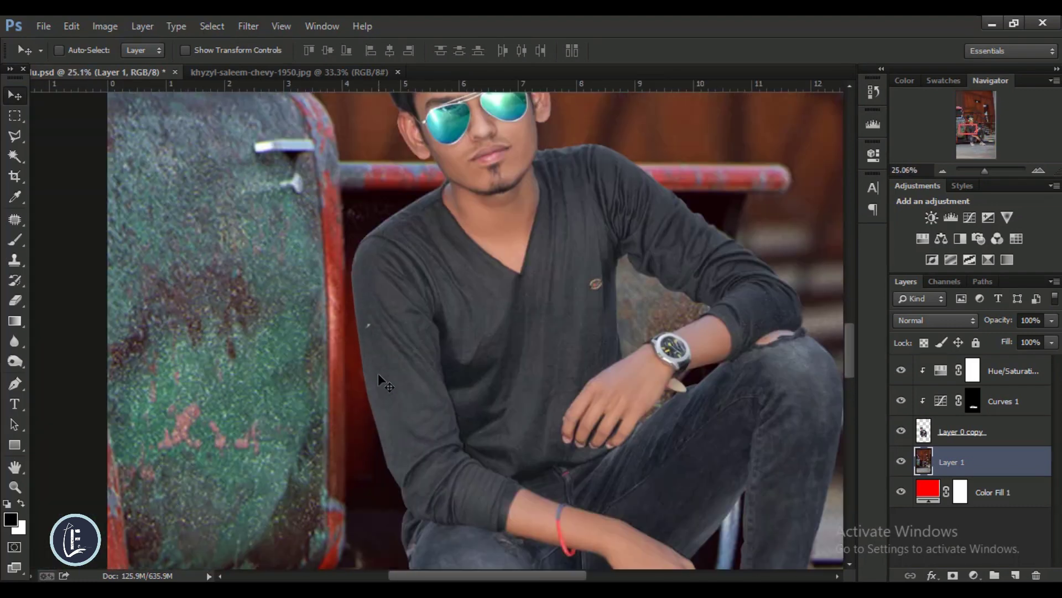
pyautogui.scroll(-2, 377, 373)
pyautogui.scroll(-2, 377, 372)
pyautogui.scroll(-2, 377, 372)
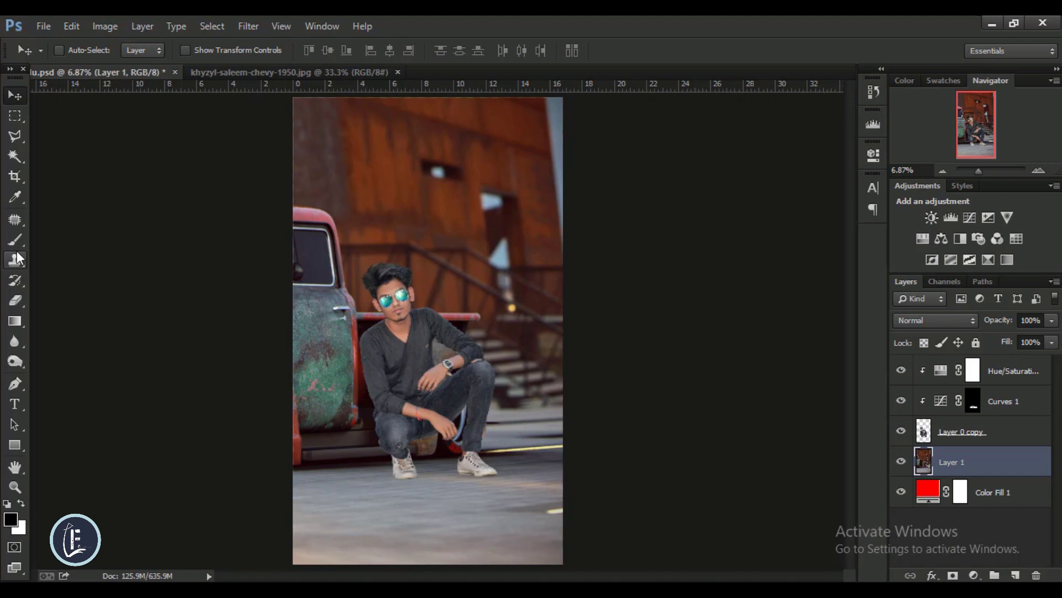
# Crop the canvas with the top, right and bottom edges pulled slightly outward.
pyautogui.press('c')
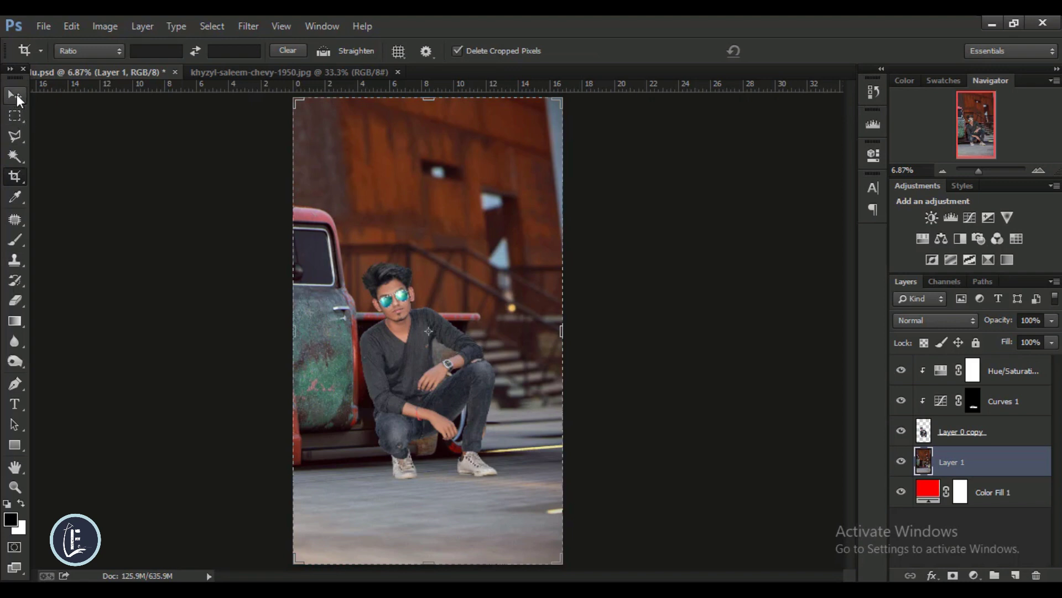
pyautogui.click(17, 95)
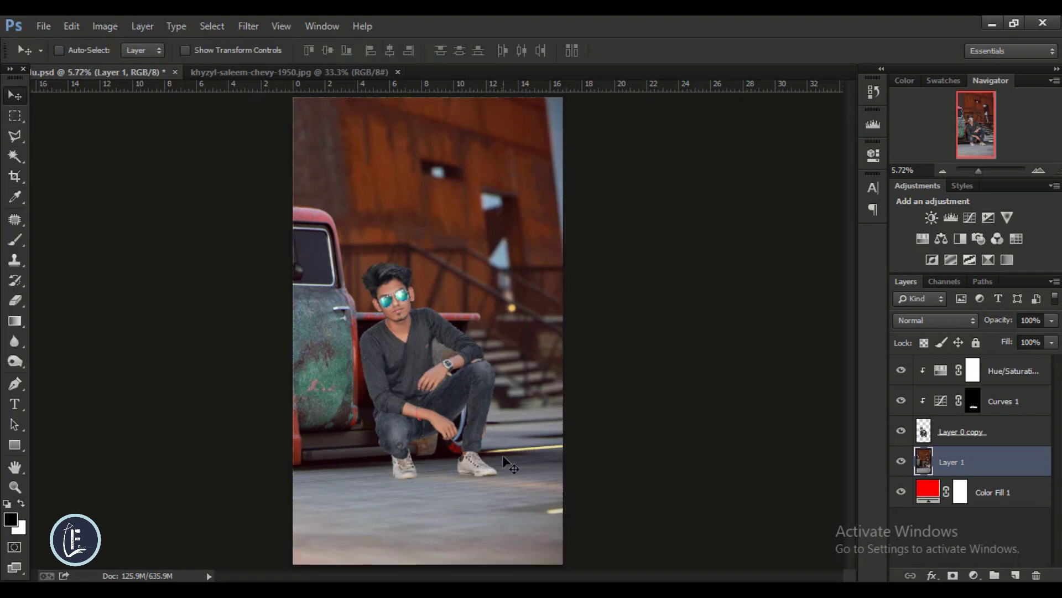
pyautogui.keyDown('alt'); pyautogui.scroll(-2, 503, 457); pyautogui.keyUp('alt')
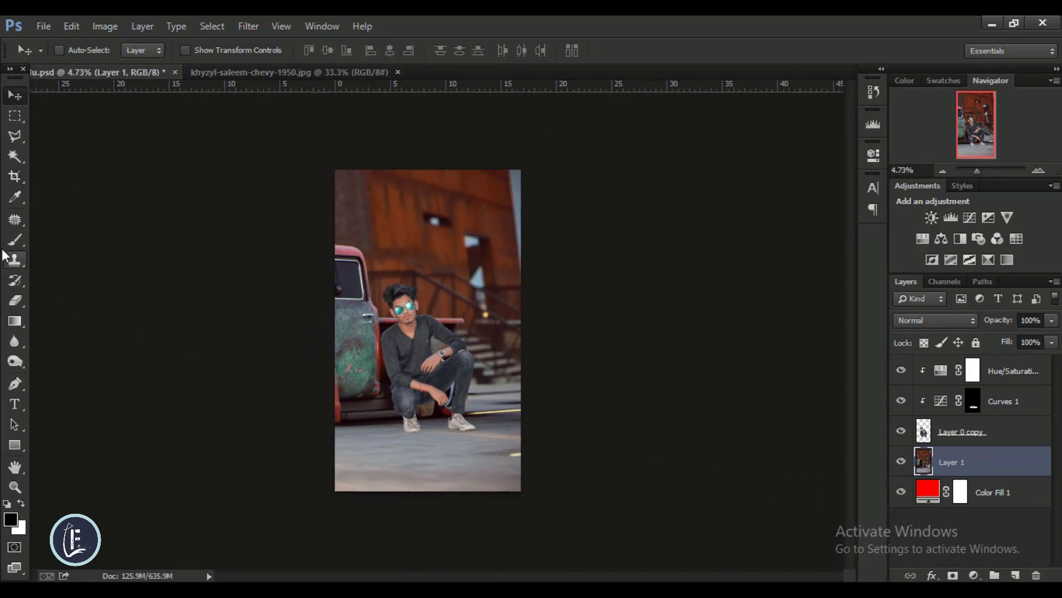
pyautogui.click(15, 176)
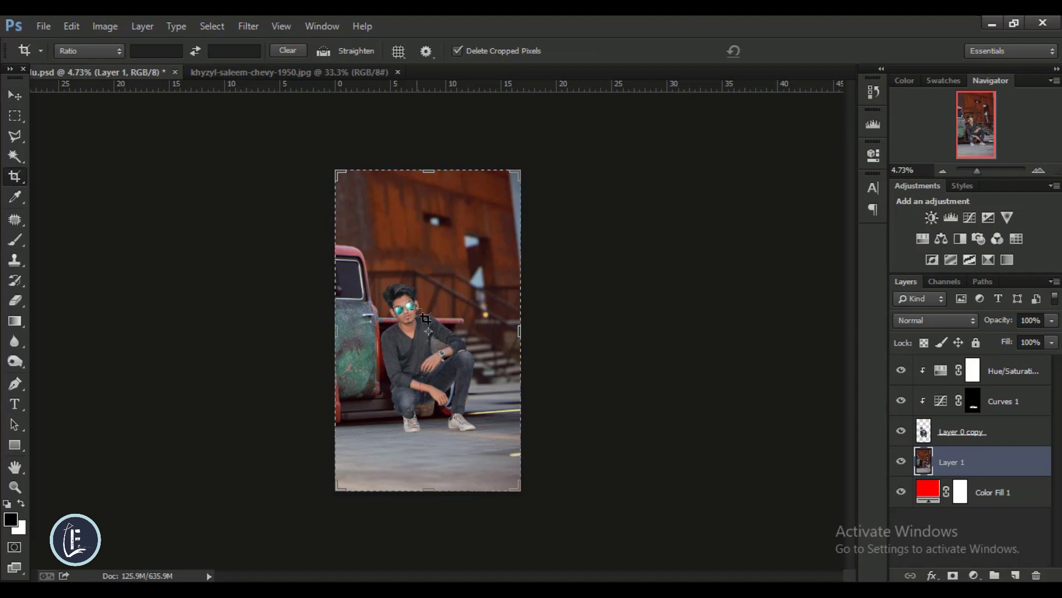
pyautogui.click(426, 319)
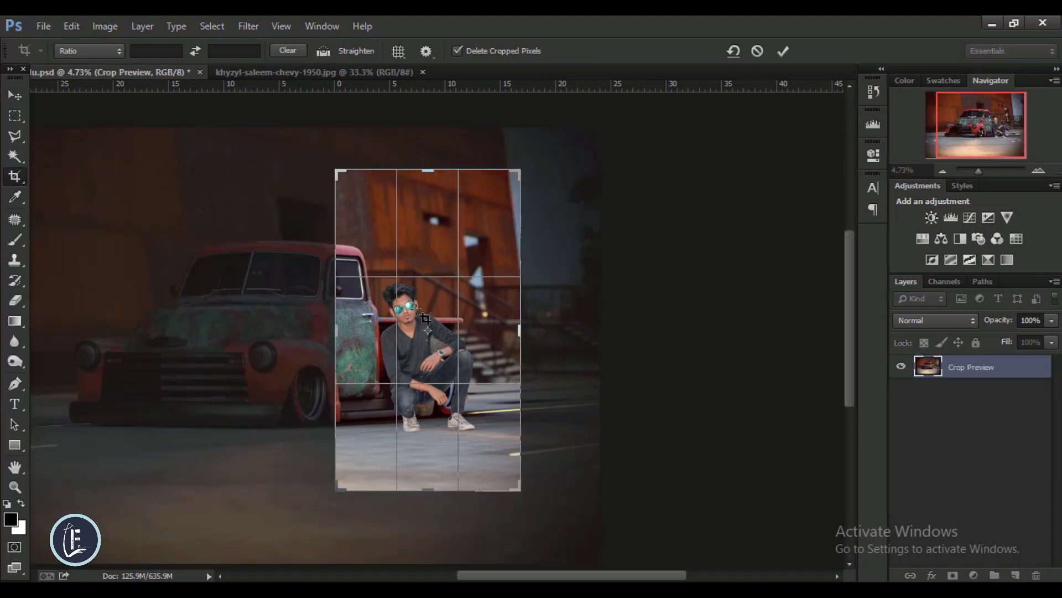
pyautogui.scroll(-1, 429, 344)
pyautogui.moveTo(437, 461); pyautogui.dragTo(436, 457)
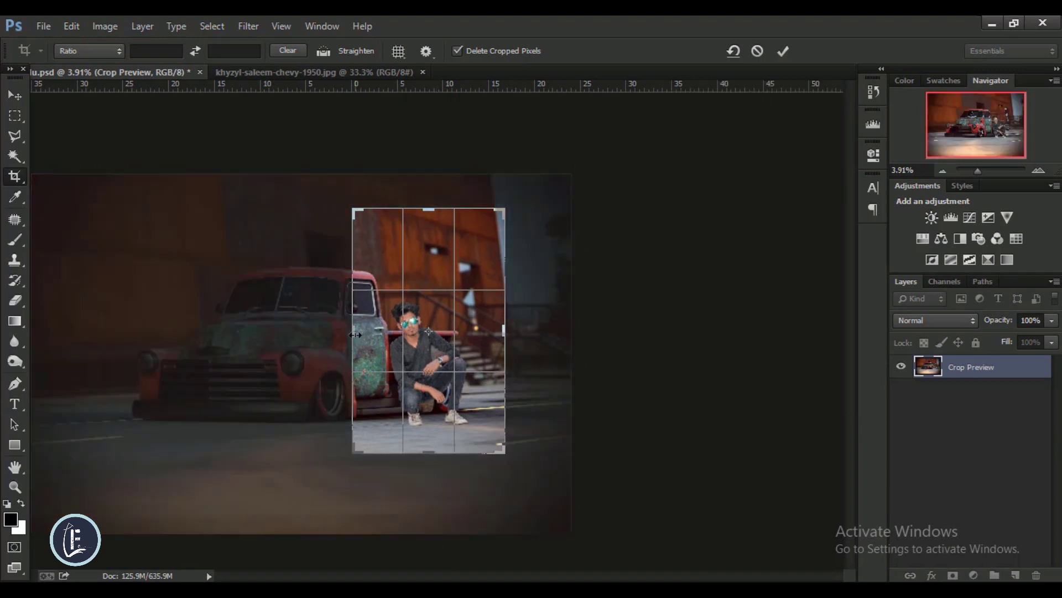
pyautogui.moveTo(429, 209); pyautogui.dragTo(430, 196)
pyautogui.moveTo(504, 332); pyautogui.dragTo(508, 337)
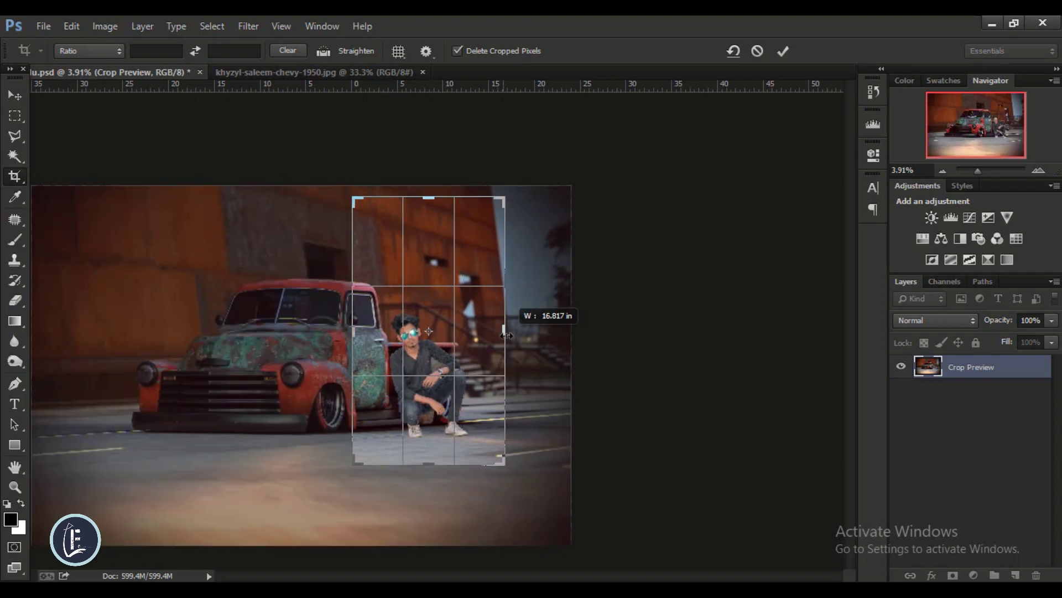
pyautogui.moveTo(437, 465); pyautogui.dragTo(434, 470)
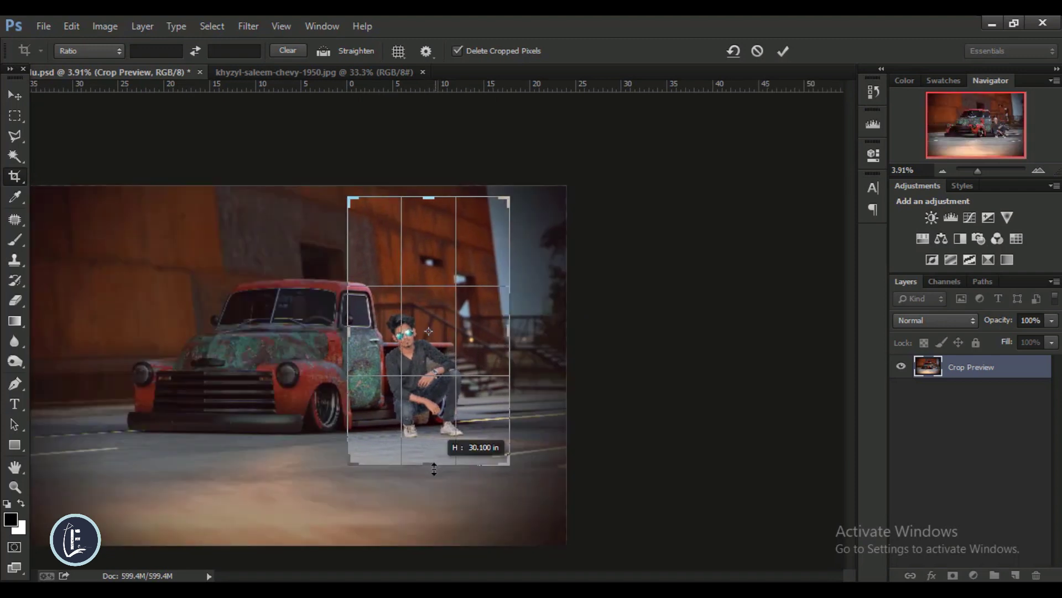
pyautogui.click(783, 50)
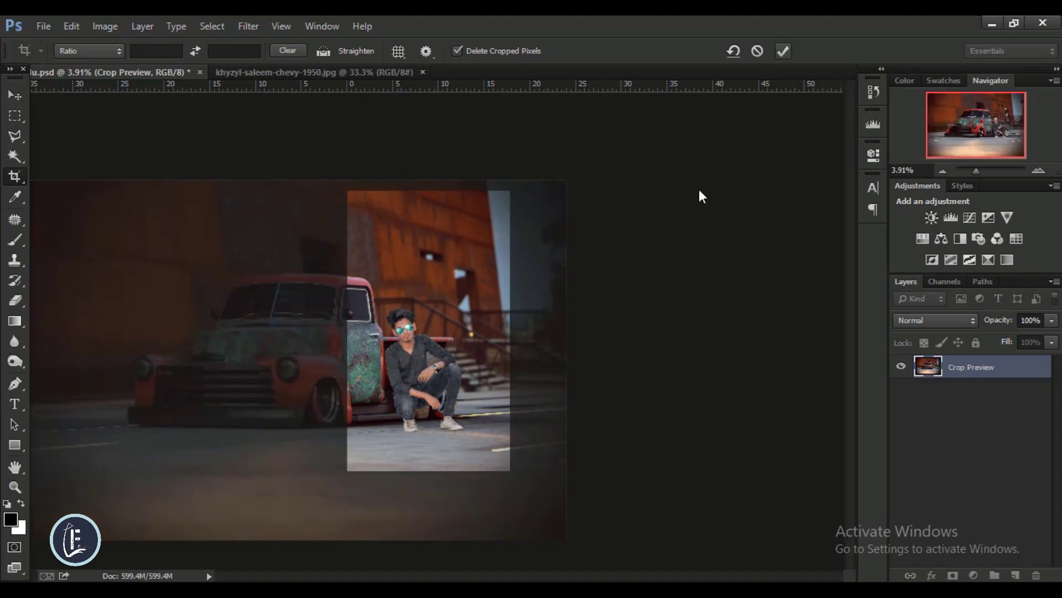
# Return to the Move tool and look over the cropped portrait composite.
pyautogui.click(15, 95)
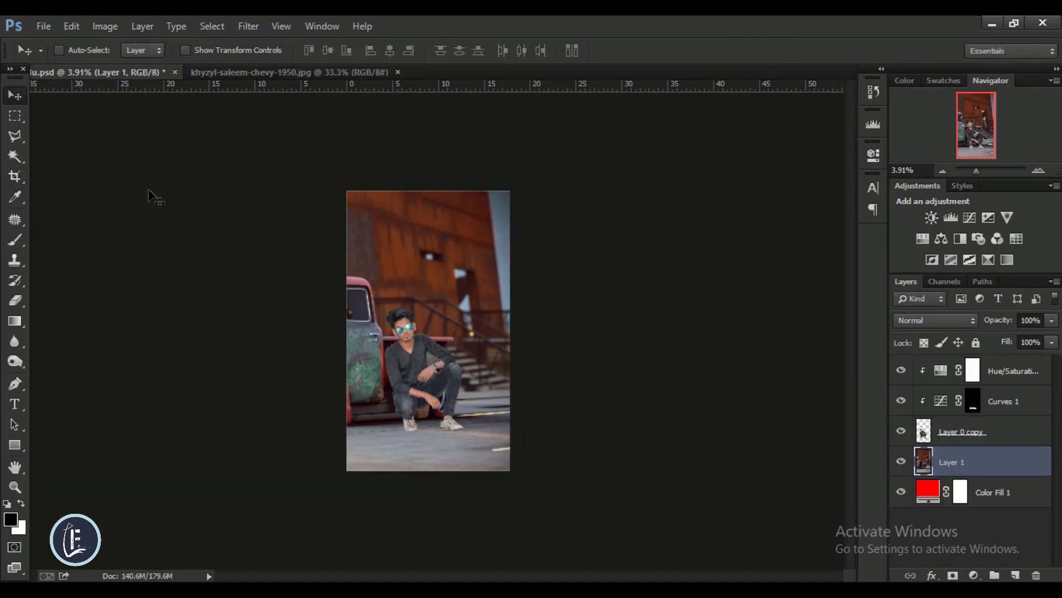
pyautogui.scroll(3, 477, 425)
pyautogui.scroll(2, 462, 320)
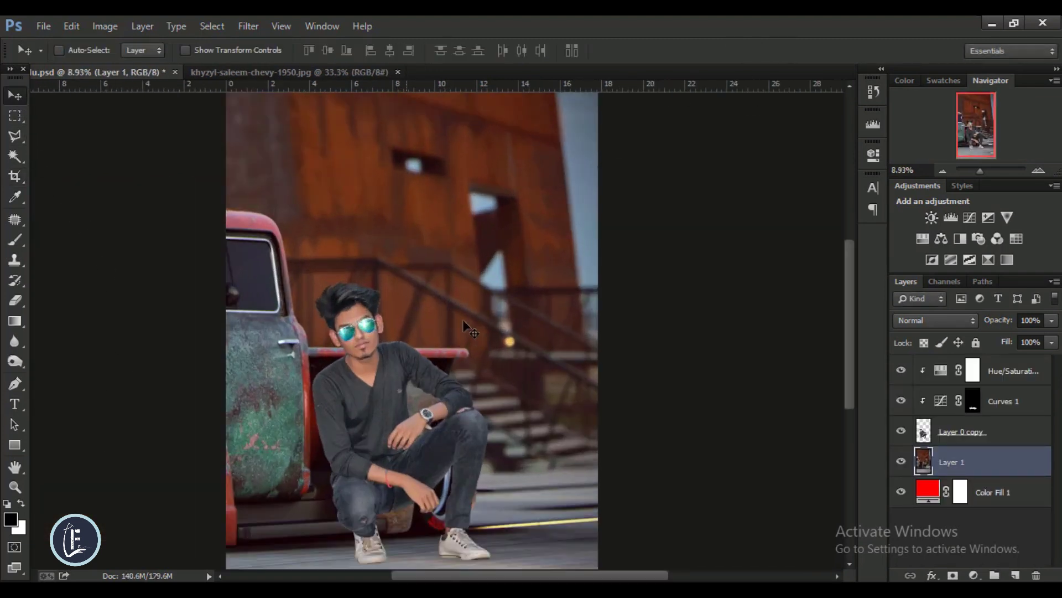
pyautogui.scroll(1, 463, 319)
pyautogui.scroll(-1, 449, 324)
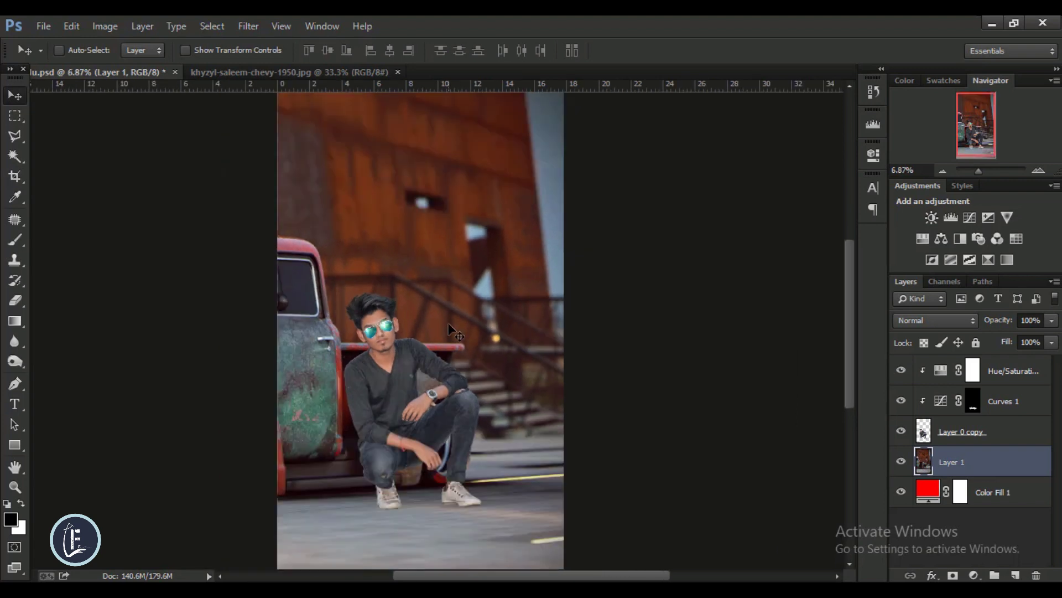
pyautogui.scroll(-1, 455, 331)
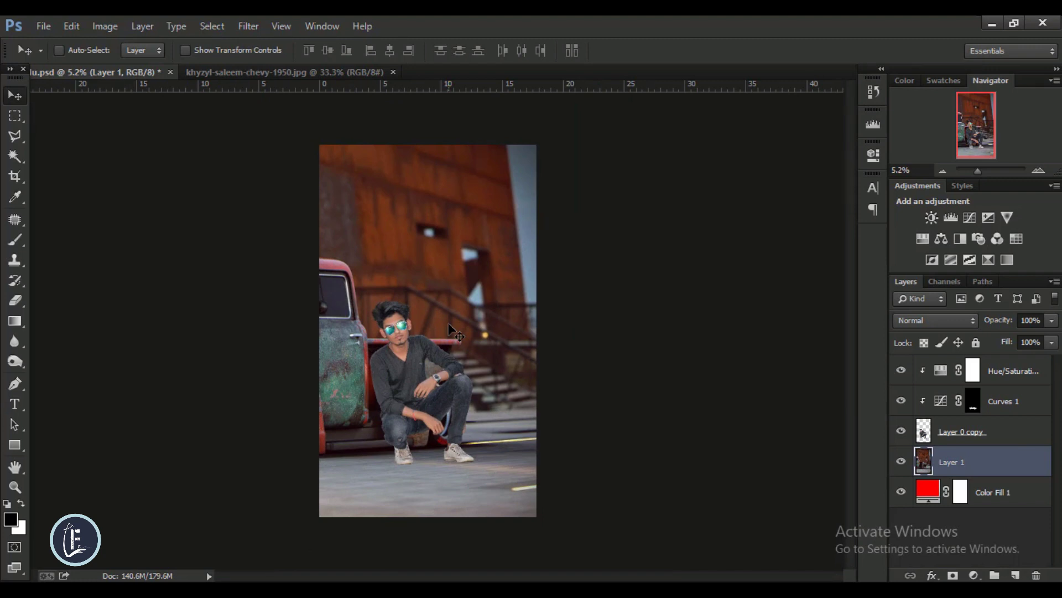
pyautogui.scroll(-1, 449, 327)
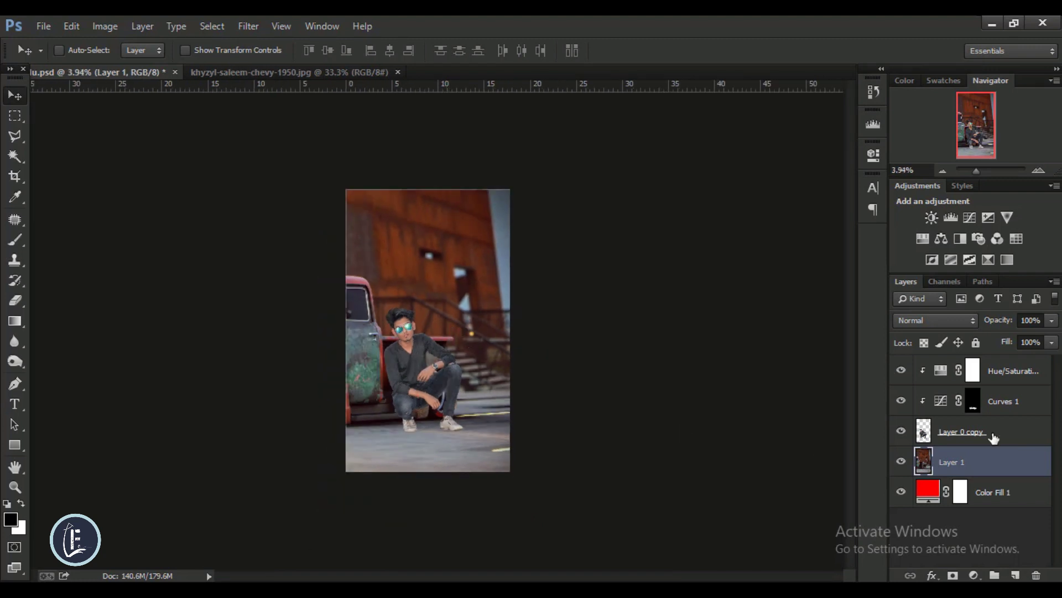
# In the Camera Raw Filter, lower Whites to -53.
pyautogui.click(257, 25)
pyautogui.click(315, 114)
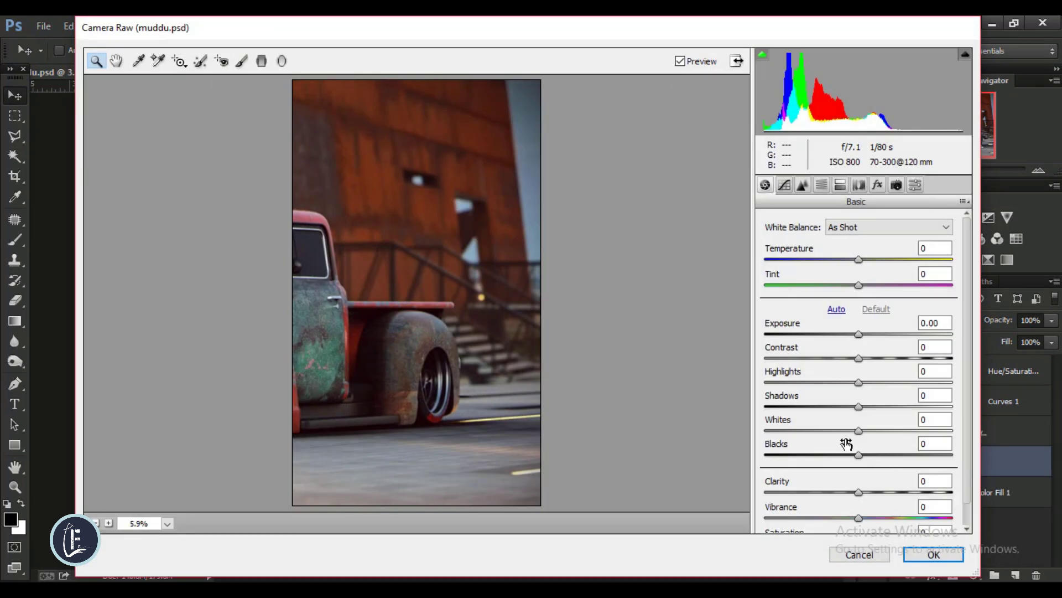
pyautogui.moveTo(859, 431); pyautogui.dragTo(810, 431)
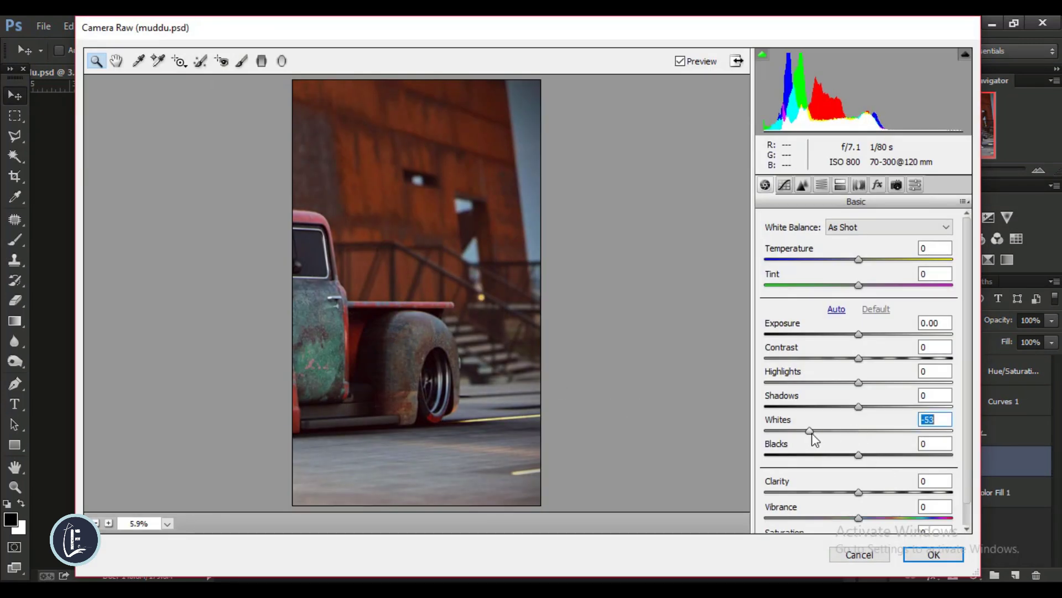
# Paint the lower-left road with an Adjustment Brush at Clarity +70 and Sharpness +100, then apply.
pyautogui.click(242, 61)
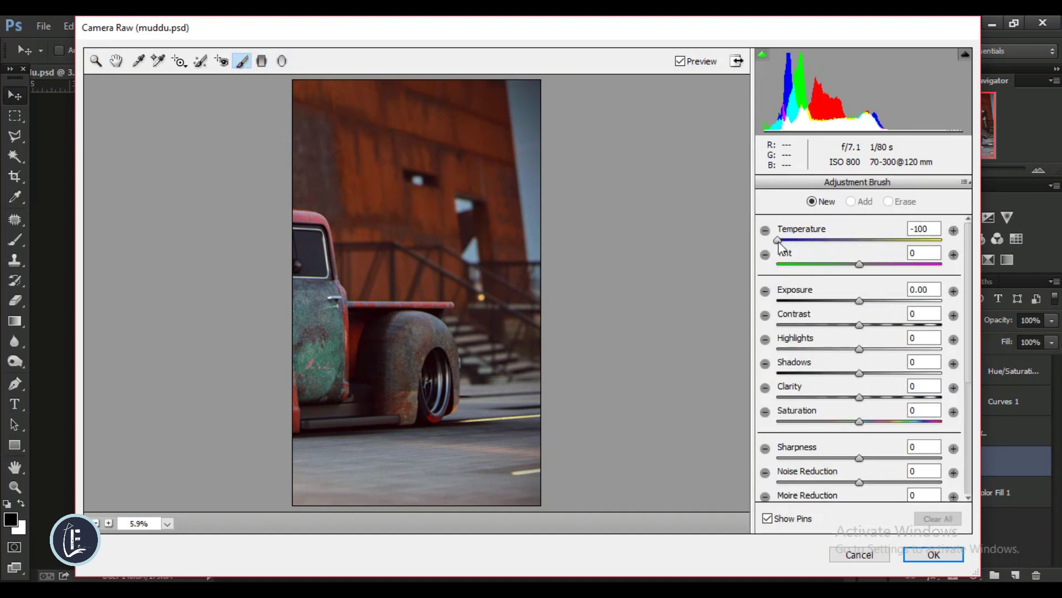
pyautogui.doubleClick(778, 239)
pyautogui.moveTo(859, 397); pyautogui.dragTo(917, 410)
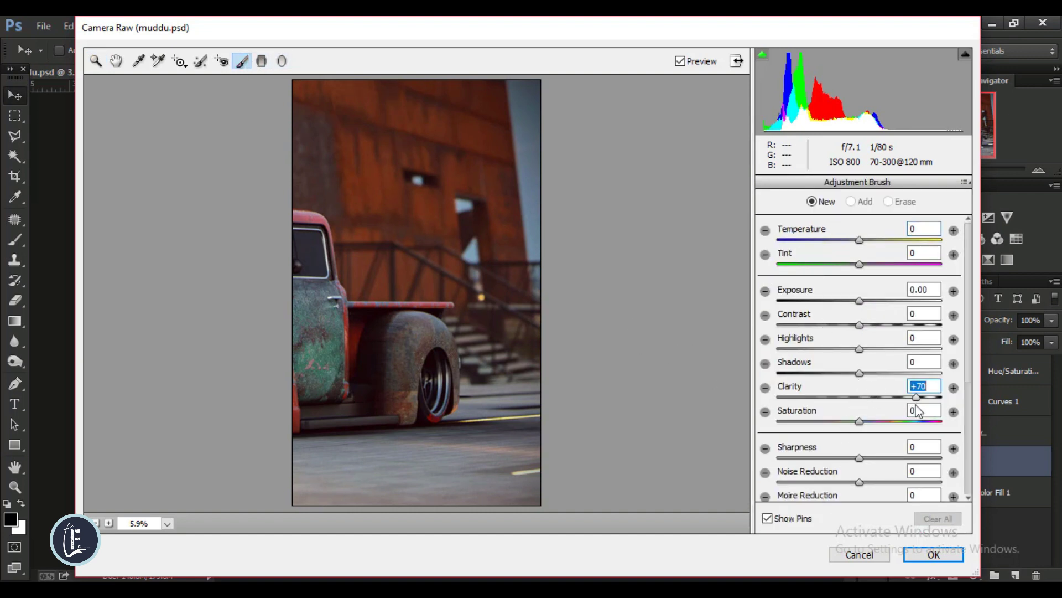
pyautogui.scroll(-5, 918, 409)
pyautogui.moveTo(859, 346); pyautogui.dragTo(943, 346)
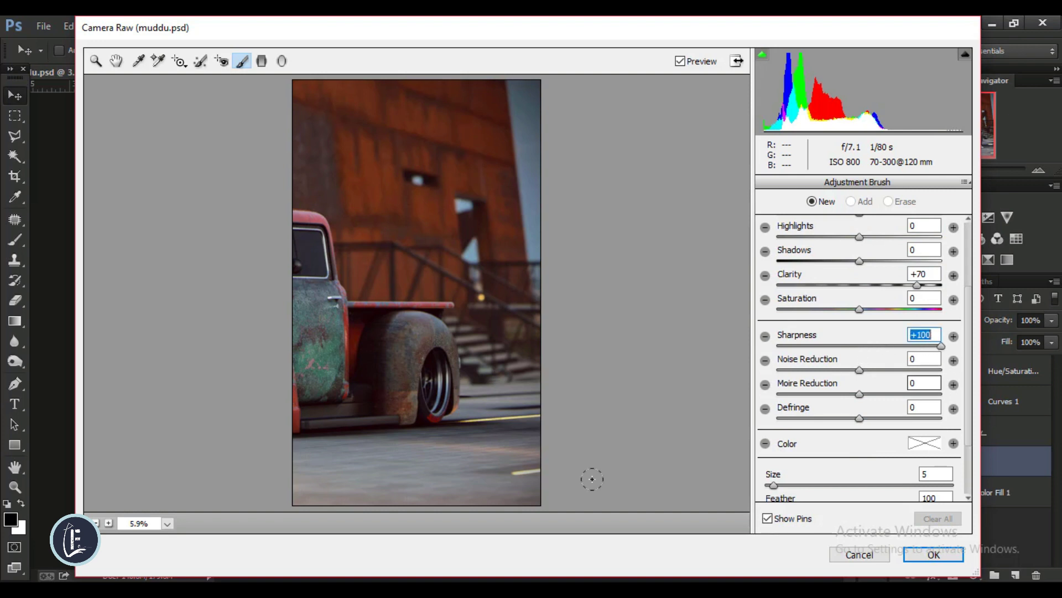
pyautogui.moveTo(368, 481); pyautogui.dragTo(299, 475)
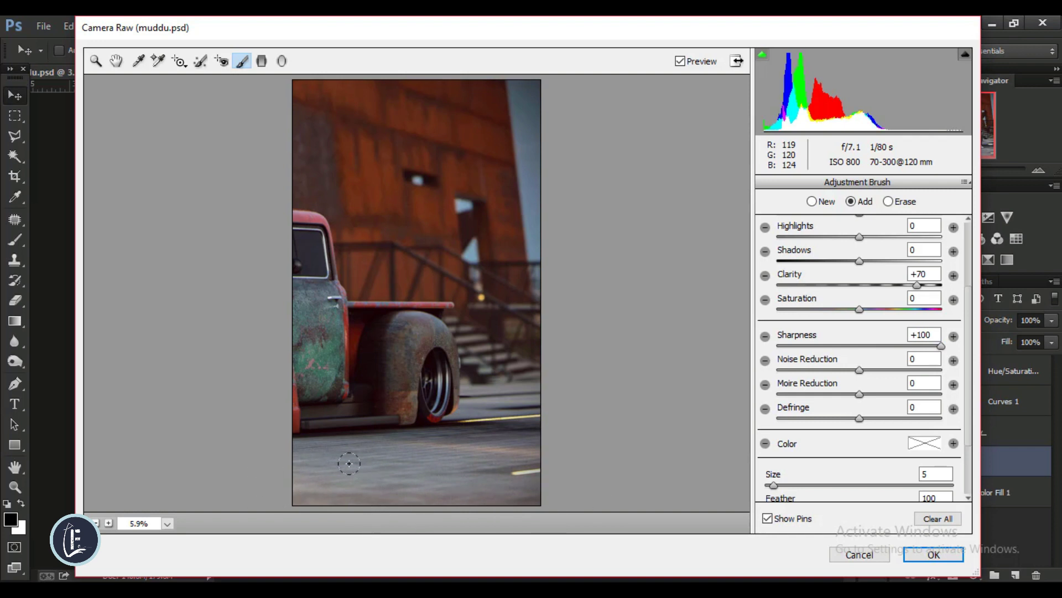
pyautogui.click(511, 458)
pyautogui.click(938, 555)
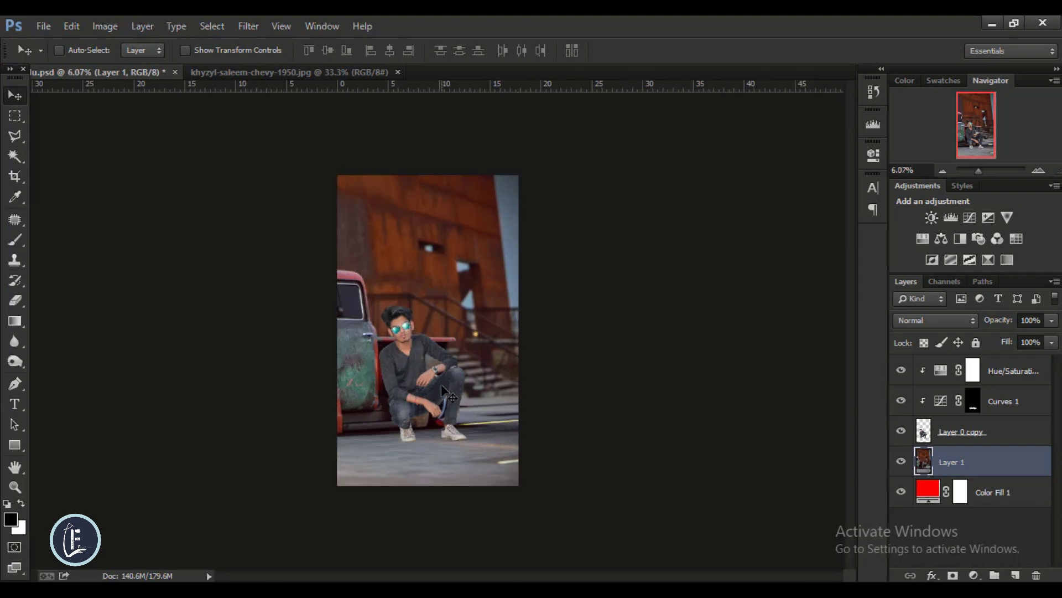
# On a new layer, paint a soft black brush dab below the left shoe.
pyautogui.scroll(2, 466, 372)
pyautogui.scroll(-2, 466, 372)
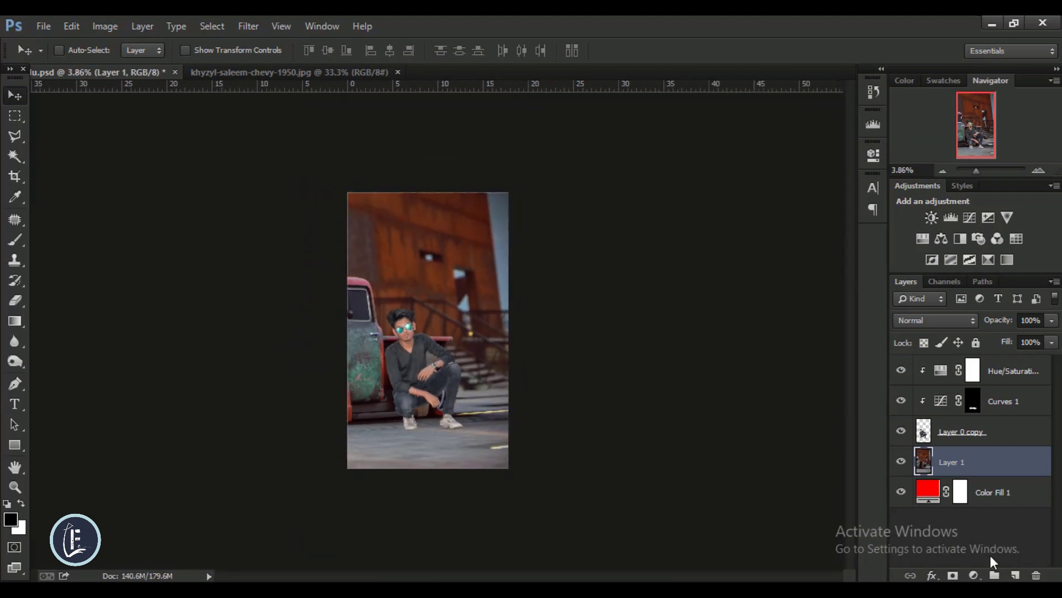
pyautogui.click(1015, 575)
pyautogui.click(16, 240)
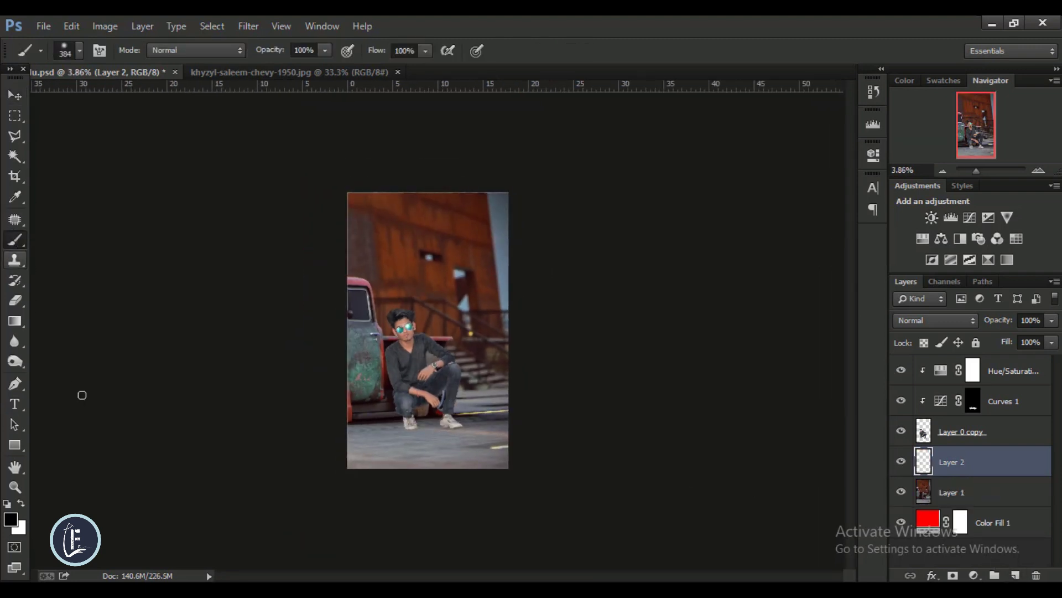
pyautogui.scroll(2, 387, 459)
pyautogui.scroll(3, 425, 500)
pyautogui.scroll(2, 425, 500)
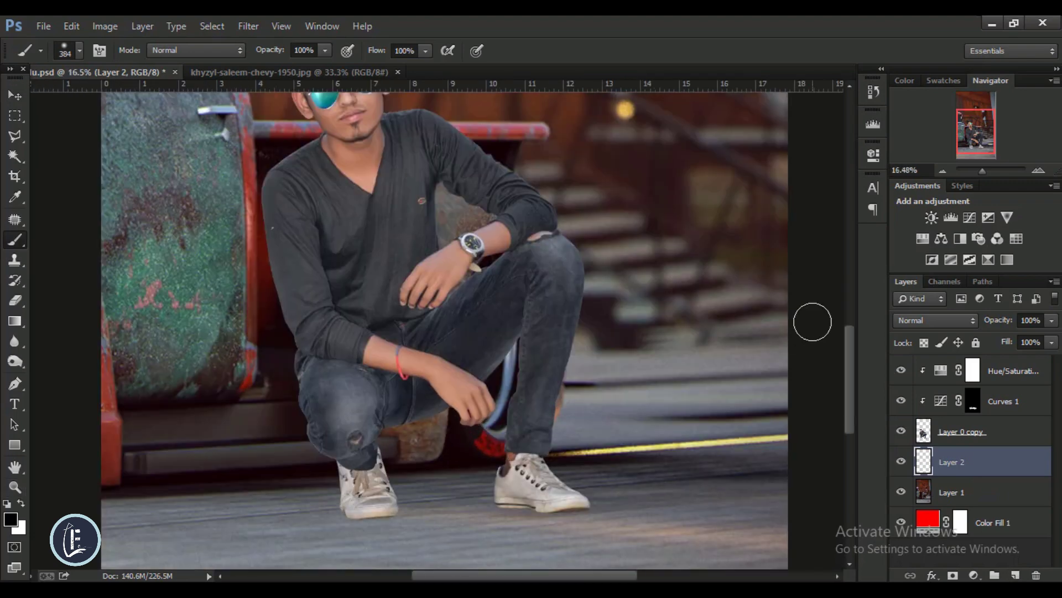
pyautogui.moveTo(848, 343); pyautogui.dragTo(852, 379)
pyautogui.scroll(1, 359, 393)
pyautogui.scroll(2, 359, 392)
pyautogui.click(365, 381)
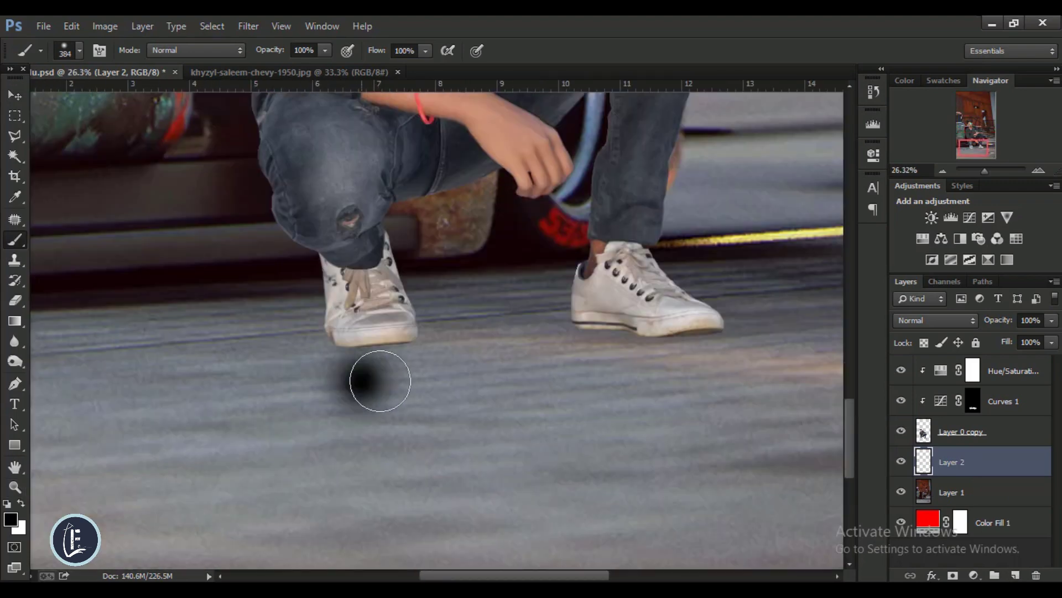
# Free Transform the dab, stretching it wide and flattening it into a thin, tilted shadow.
pyautogui.hotkey('ctrl', 't')
pyautogui.moveTo(426, 382); pyautogui.dragTo(530, 382)
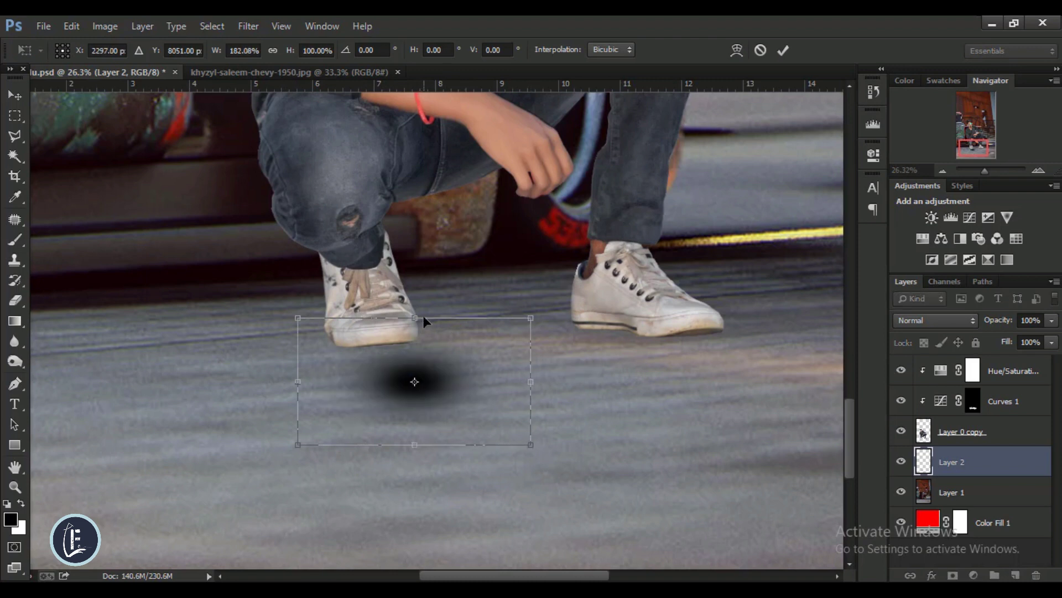
pyautogui.moveTo(424, 318)
pyautogui.mouseDown()
pyautogui.moveTo(424, 421)
pyautogui.moveTo(391, 374)
pyautogui.mouseUp()
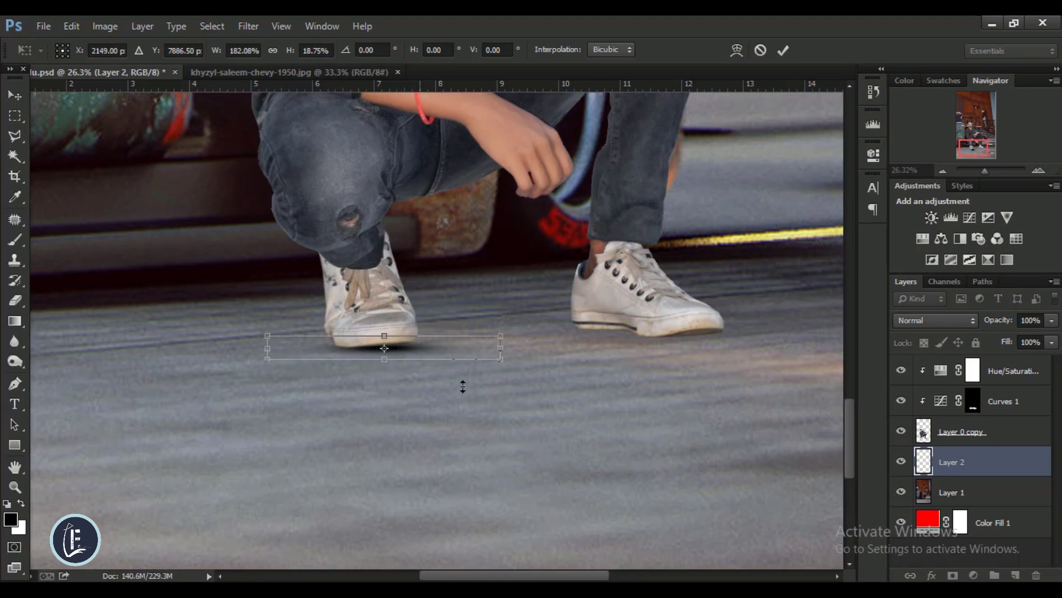
pyautogui.scroll(2, 443, 387)
pyautogui.moveTo(542, 373); pyautogui.dragTo(578, 344)
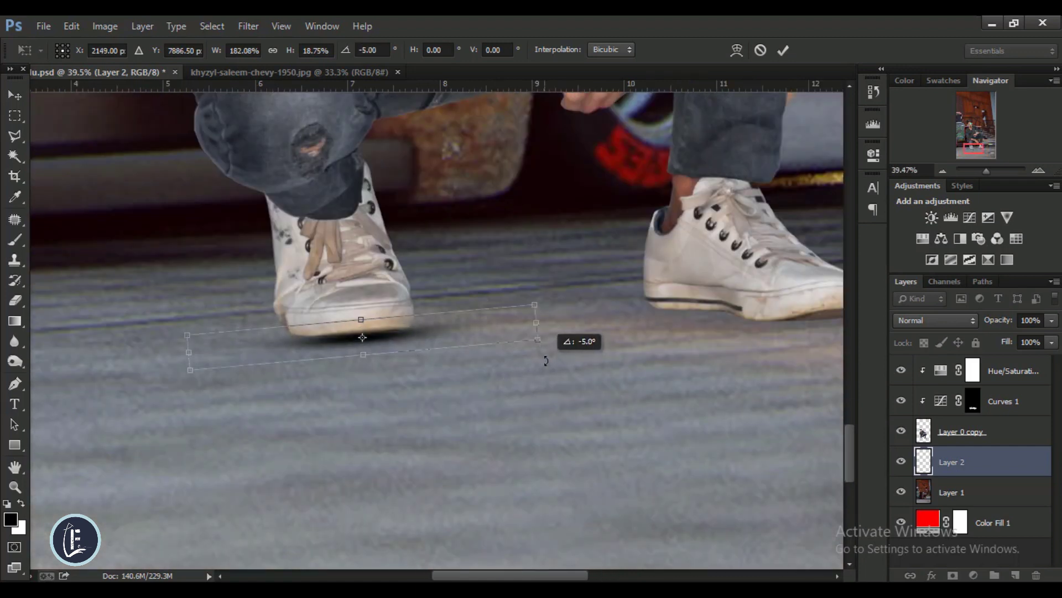
pyautogui.moveTo(377, 355); pyautogui.dragTo(375, 345)
# Widen the left-shoe shadow leftward, flatten and tilt it to the ground, nudge down and commit.
pyautogui.scroll(1, 345, 318)
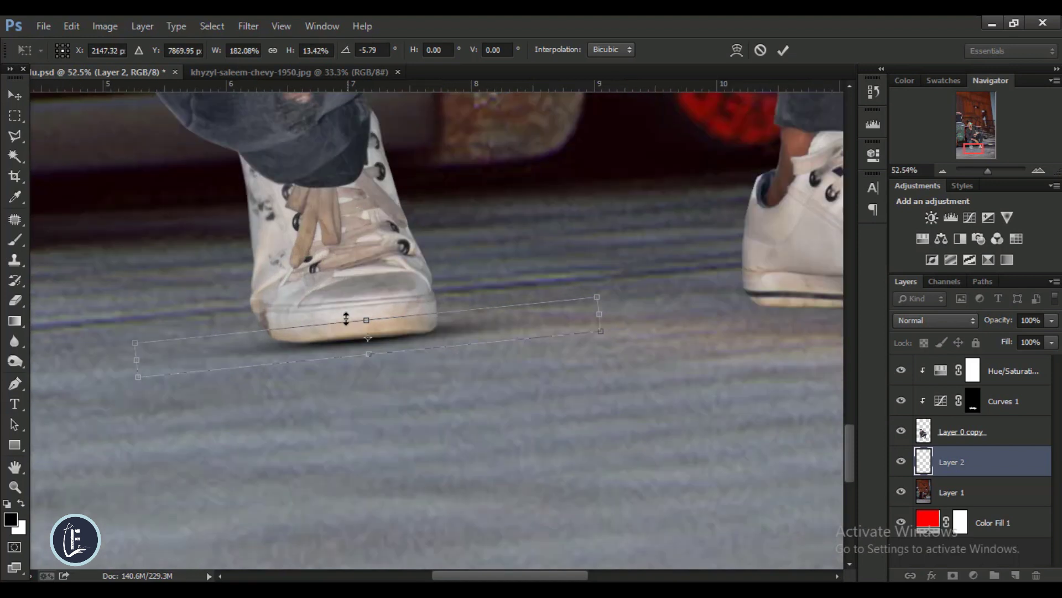
pyautogui.scroll(1, 345, 319)
pyautogui.moveTo(121, 364); pyautogui.dragTo(91, 366)
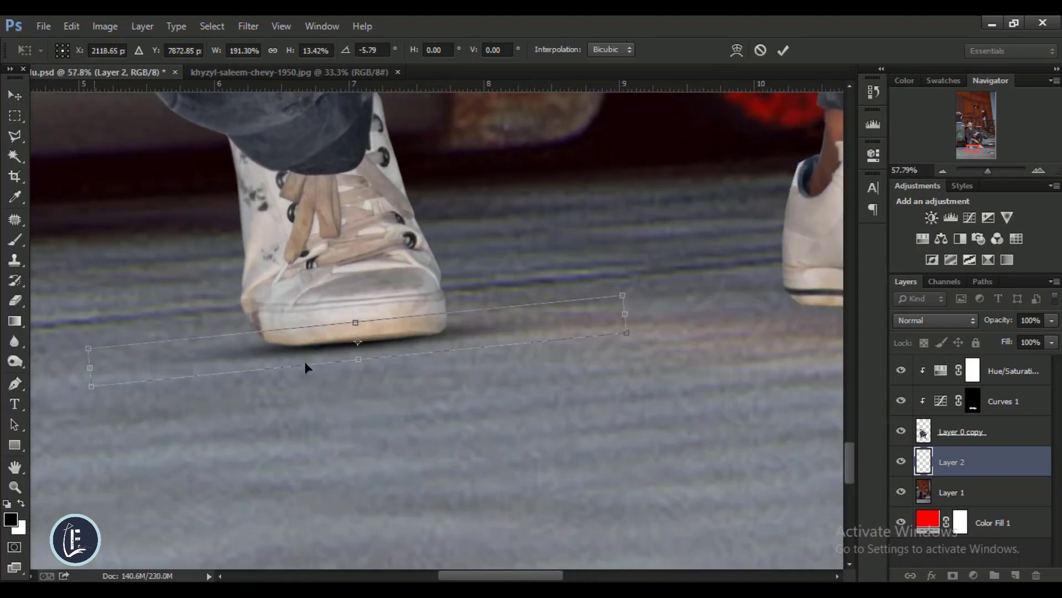
pyautogui.moveTo(366, 358); pyautogui.dragTo(363, 353)
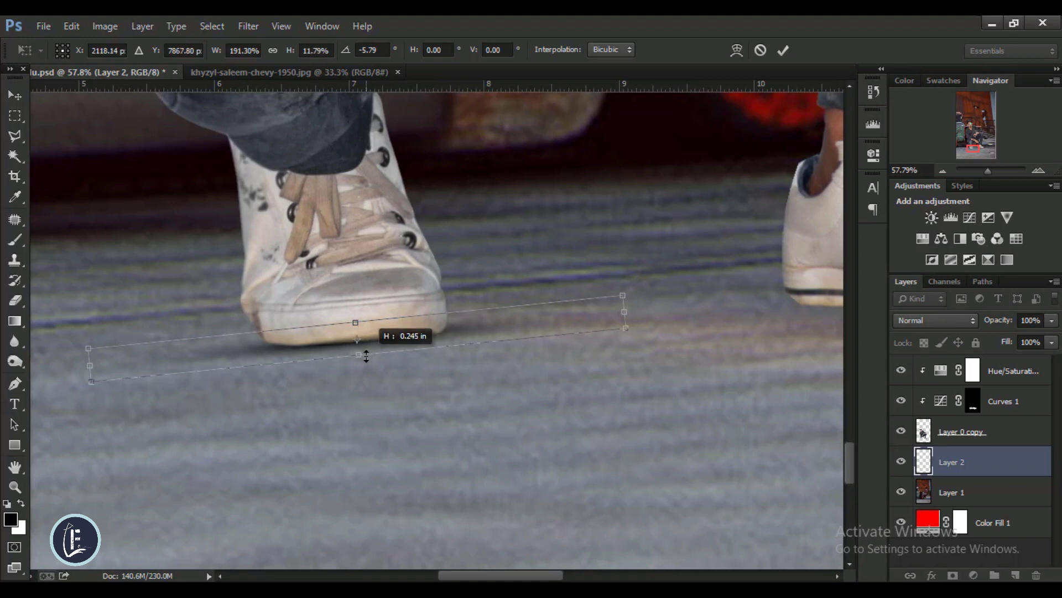
pyautogui.moveTo(673, 339); pyautogui.dragTo(673, 343)
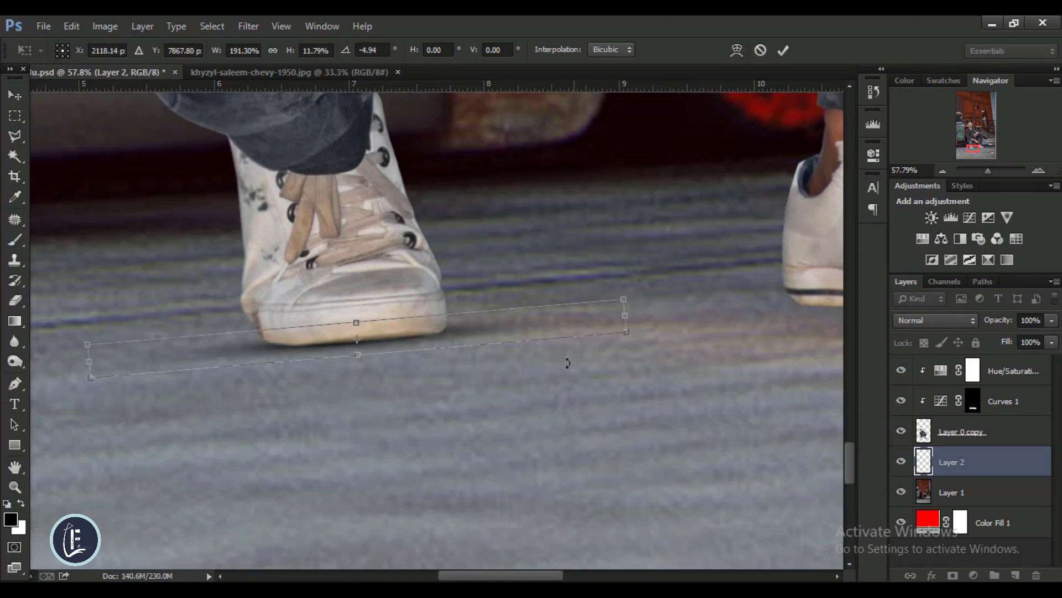
pyautogui.press('Down')
pyautogui.press('Down')
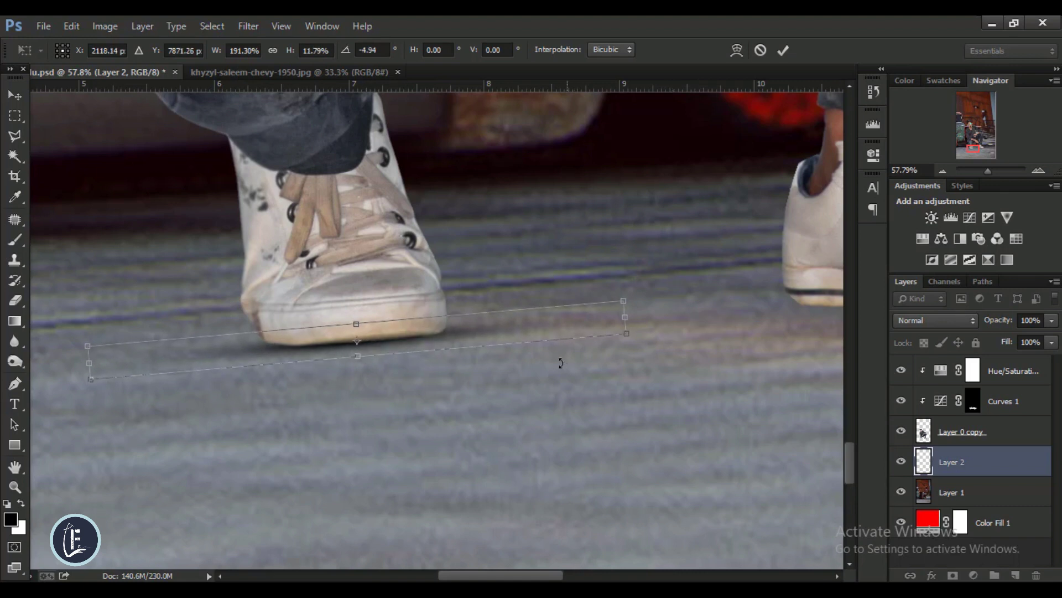
pyautogui.press('Return')
# Add another empty layer and paint a soft black dot under the right shoe.
pyautogui.press('b')
pyautogui.keyDown('alt'); pyautogui.scroll(-5, 458, 316); pyautogui.keyUp('alt')
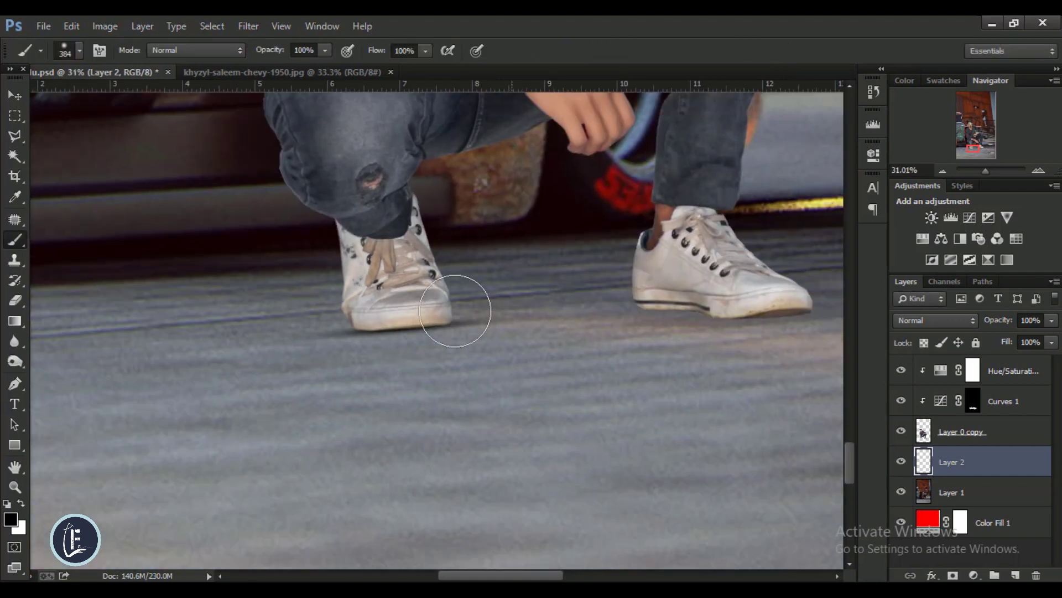
pyautogui.click(1016, 575)
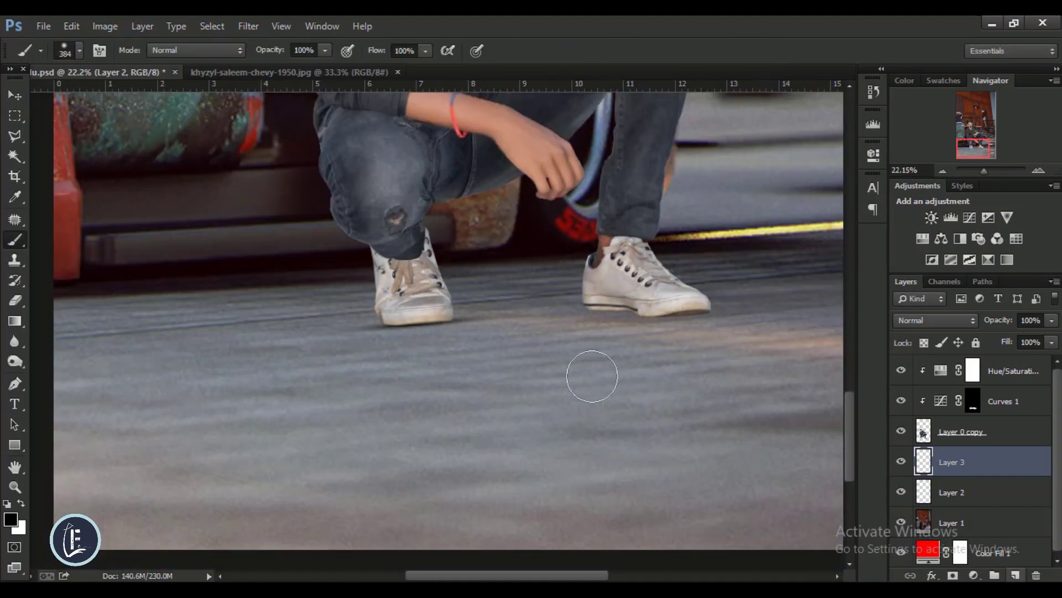
pyautogui.click(650, 341)
# Transform the dot into a flat oval stretched wide past the right shoe's toe, and commit.
pyautogui.hotkey('ctrl', 't')
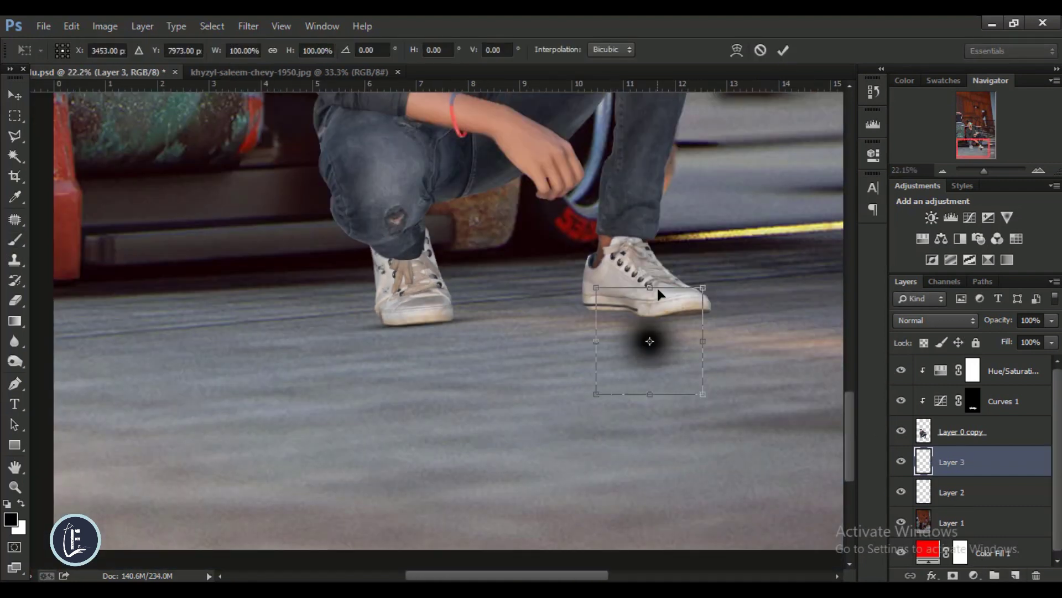
pyautogui.moveTo(658, 287)
pyautogui.mouseDown()
pyautogui.moveTo(652, 371)
pyautogui.moveTo(702, 242)
pyautogui.moveTo(704, 277)
pyautogui.moveTo(705, 248)
pyautogui.mouseUp()
pyautogui.scroll(4, 651, 391)
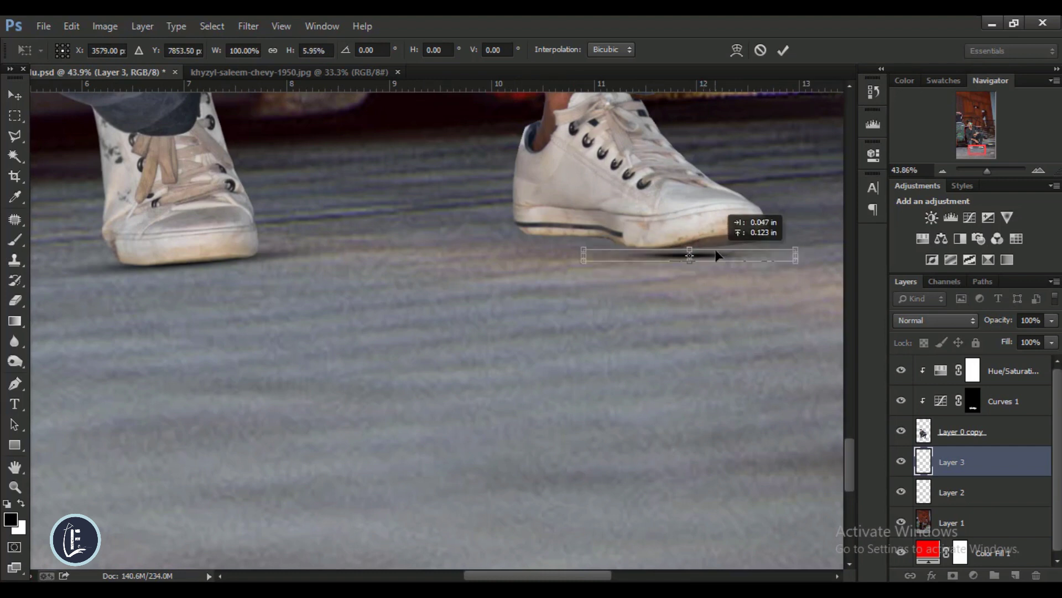
pyautogui.scroll(2, 704, 248)
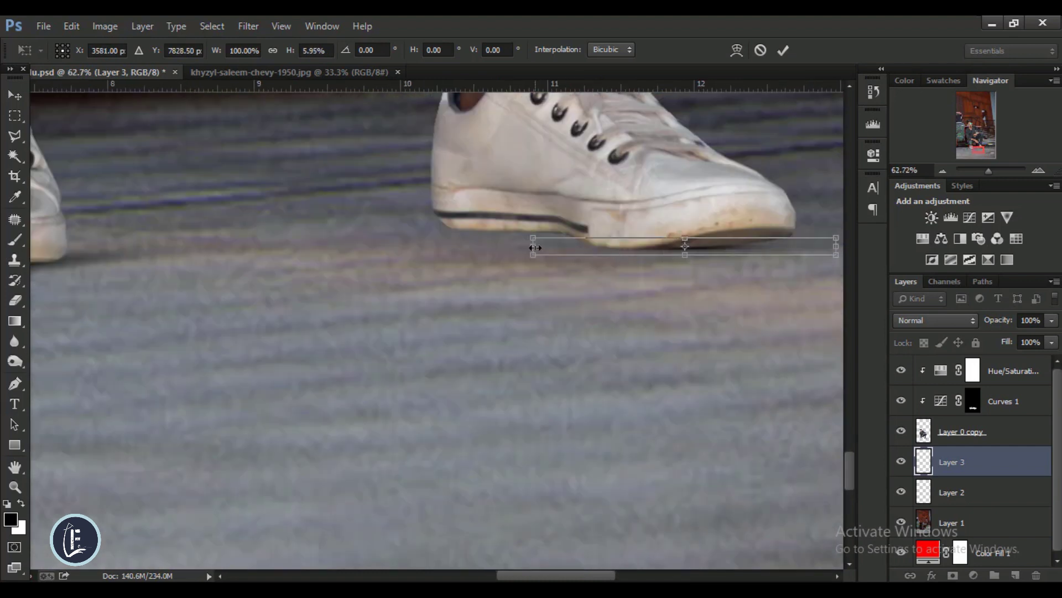
pyautogui.moveTo(535, 247); pyautogui.dragTo(478, 247)
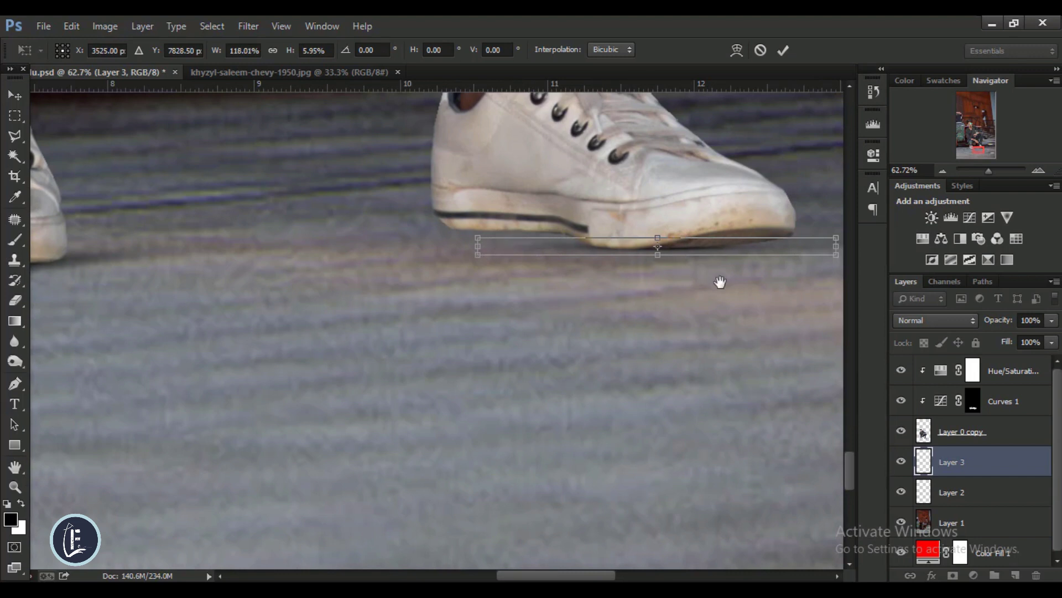
pyautogui.moveTo(666, 325); pyautogui.dragTo(595, 334)
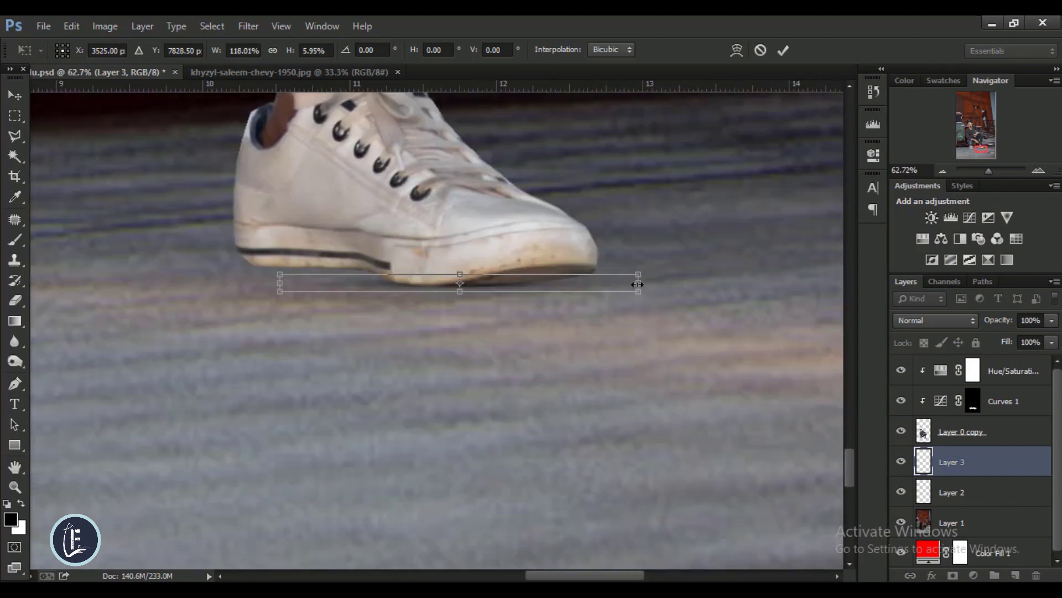
pyautogui.moveTo(650, 285); pyautogui.dragTo(700, 285)
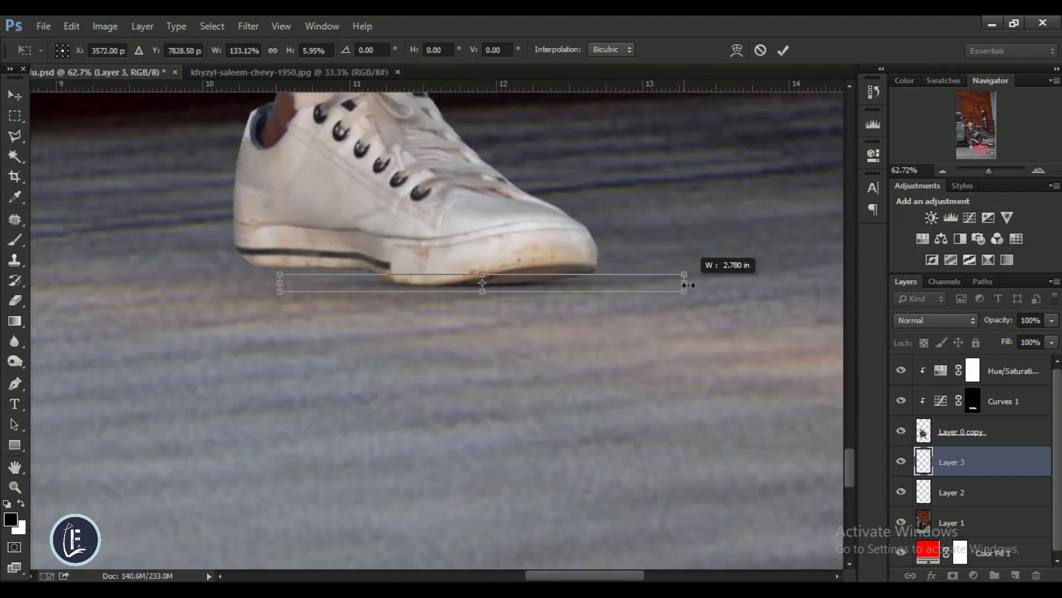
pyautogui.moveTo(269, 285); pyautogui.dragTo(219, 285)
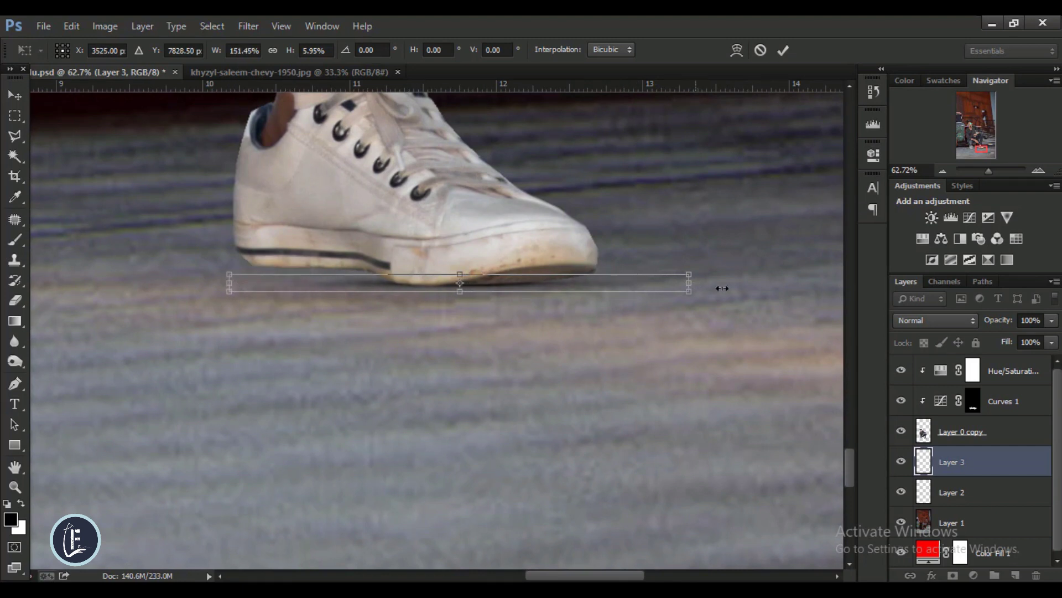
pyautogui.moveTo(700, 284); pyautogui.dragTo(758, 285)
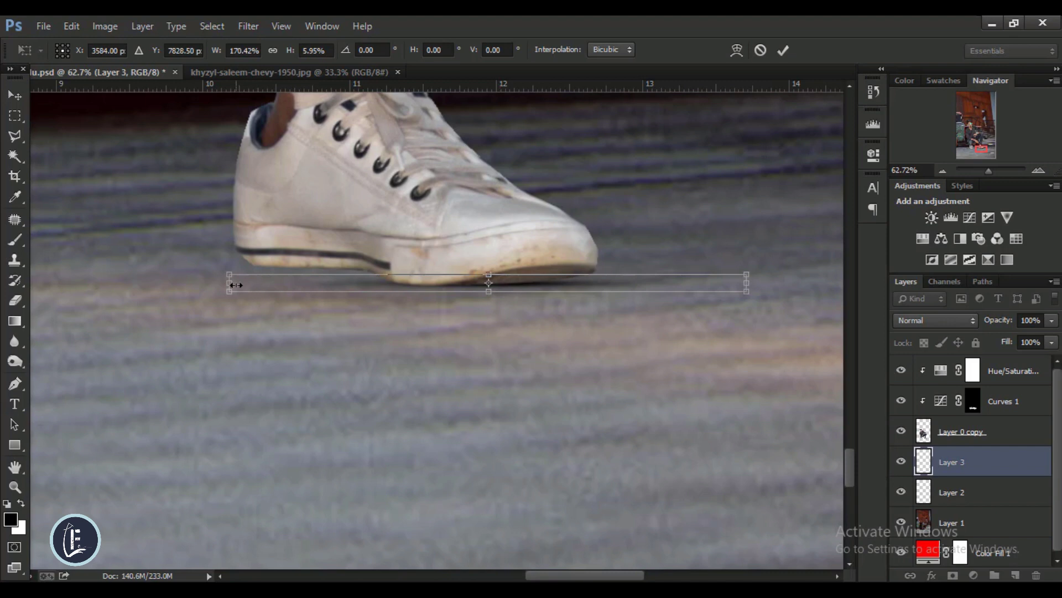
pyautogui.moveTo(236, 285); pyautogui.dragTo(201, 285)
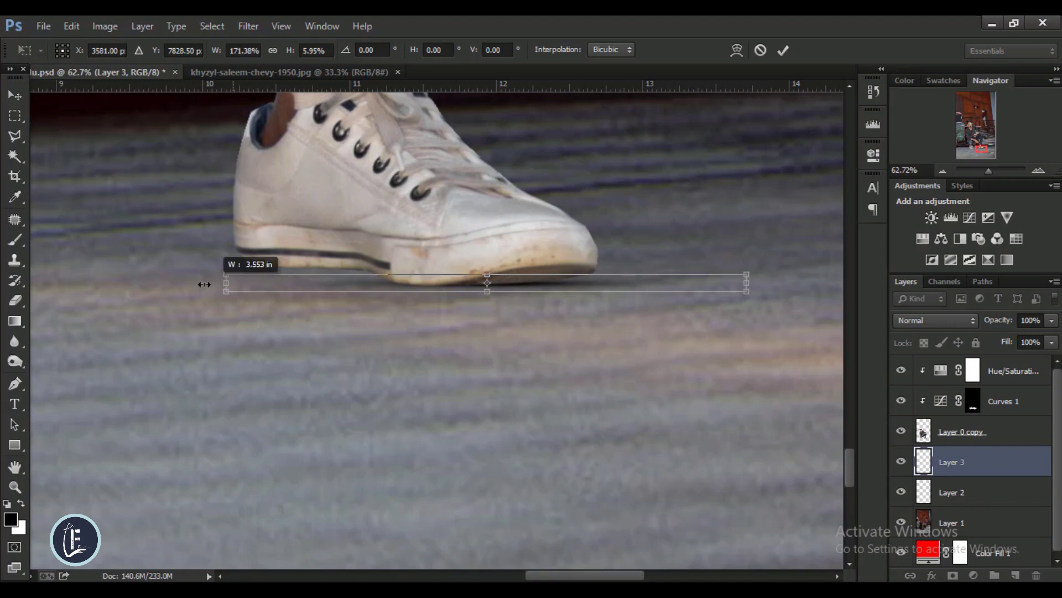
pyautogui.click(782, 52)
# Re-transform the right-shoe shadow, pulling its left end inward and tilting it slightly counter-clockwise.
pyautogui.press('b')
pyautogui.scroll(-2, 608, 242)
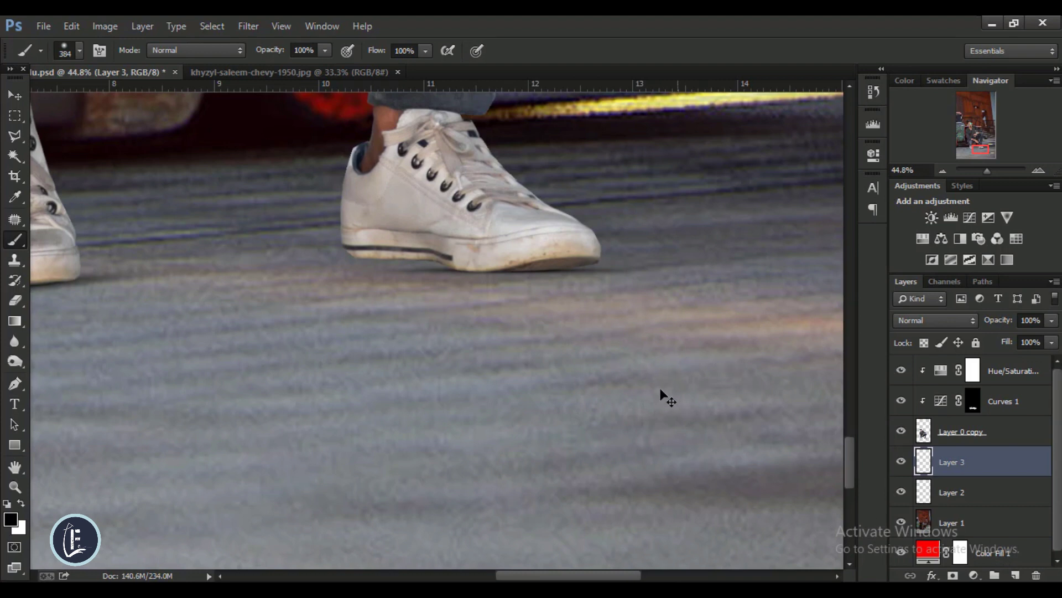
pyautogui.hotkey('ctrl', 't')
pyautogui.scroll(1, 579, 288)
pyautogui.scroll(1, 578, 287)
pyautogui.moveTo(199, 266); pyautogui.dragTo(250, 264)
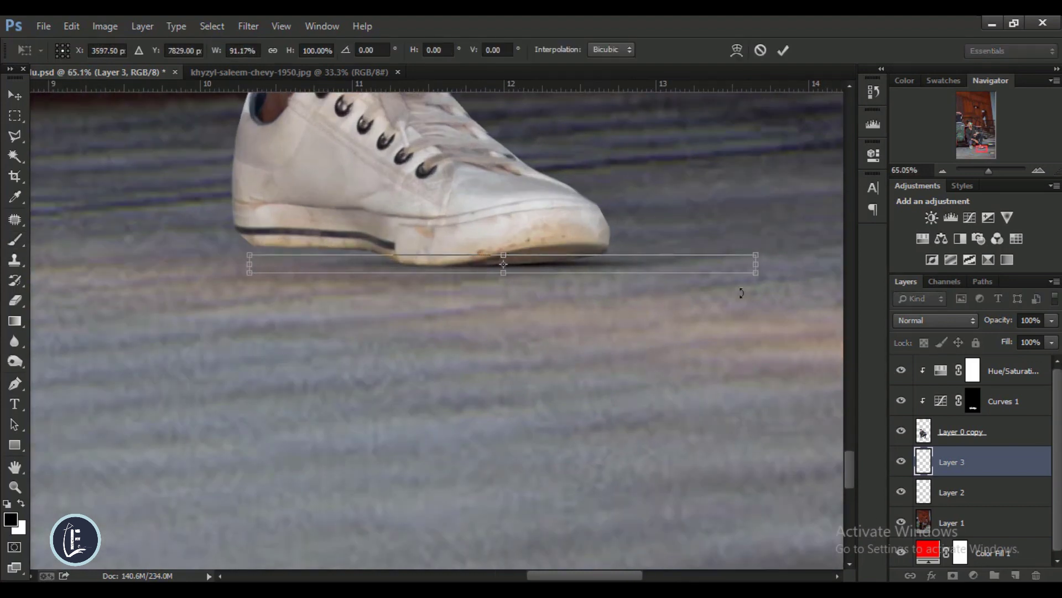
pyautogui.moveTo(759, 290)
pyautogui.mouseDown()
pyautogui.moveTo(761, 272)
pyautogui.moveTo(715, 262)
pyautogui.mouseUp()
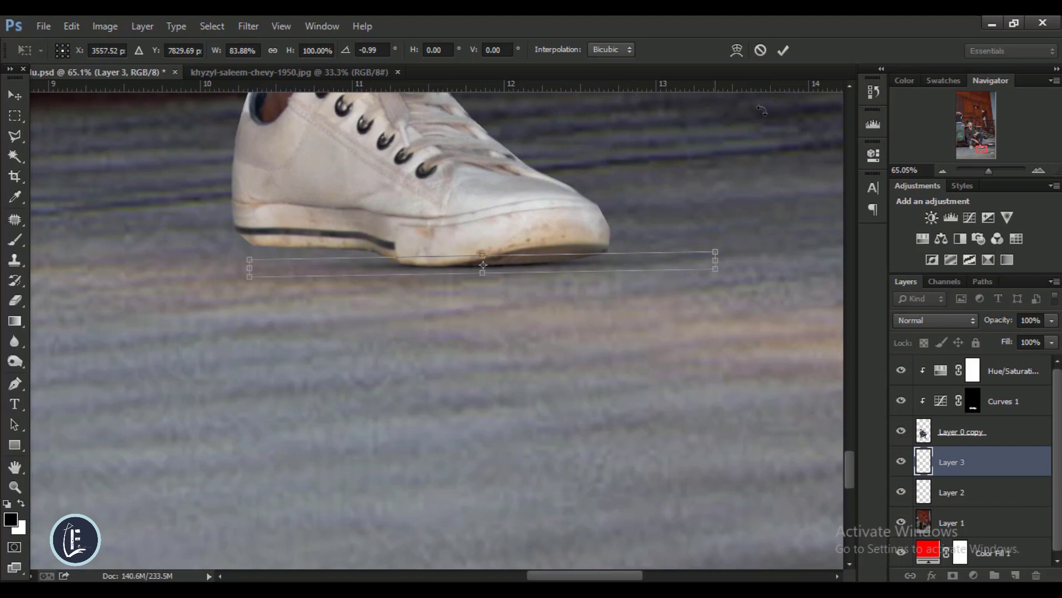
pyautogui.click(783, 50)
pyautogui.scroll(-2, 593, 279)
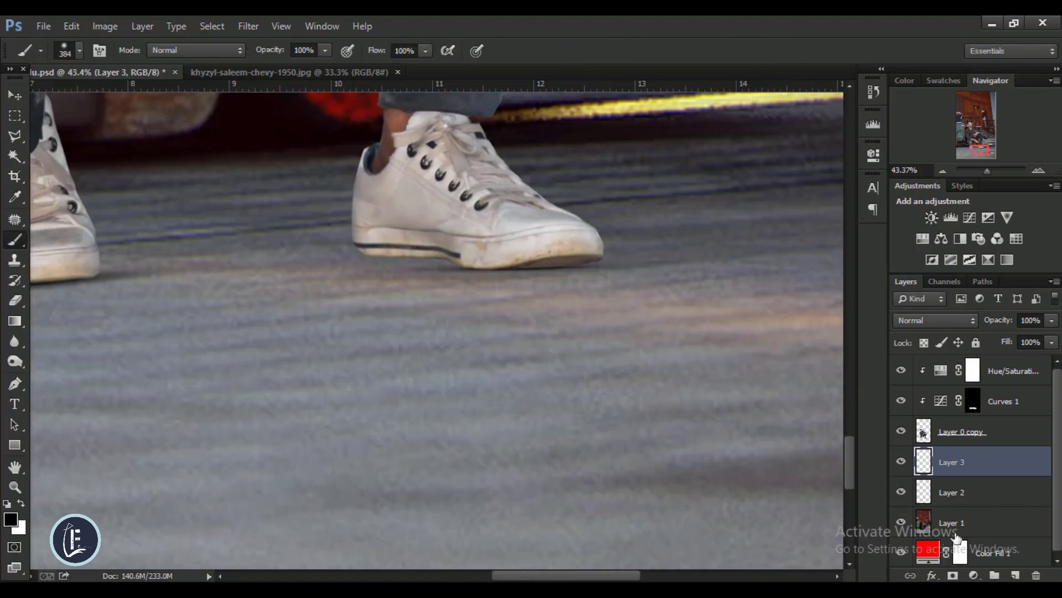
# On a new layer, paint a soft black dab below the right shoe and squash it flat.
pyautogui.click(1015, 575)
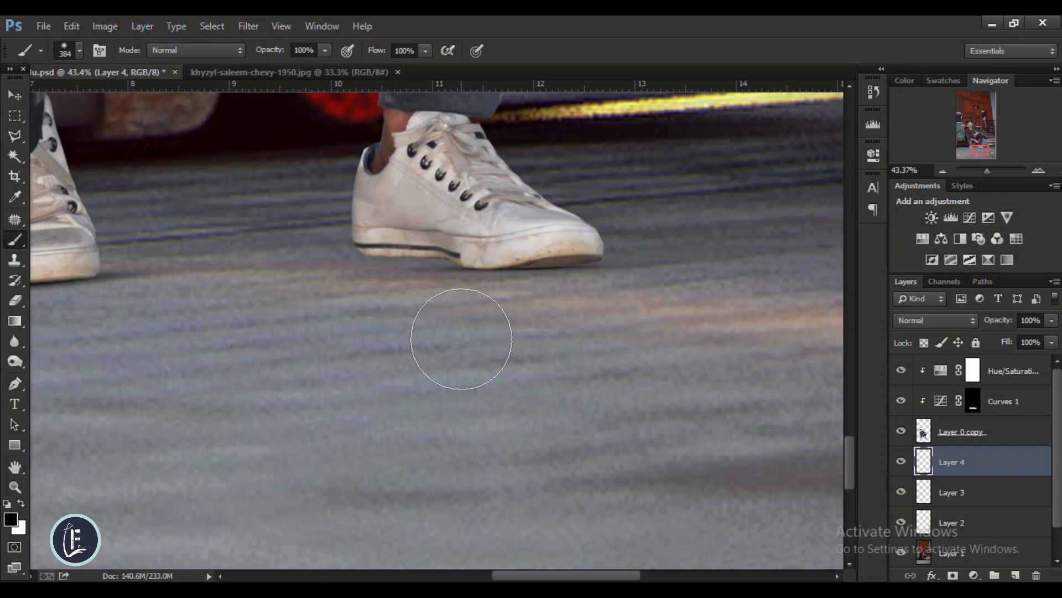
pyautogui.click(462, 339)
pyautogui.hotkey('ctrl', 't')
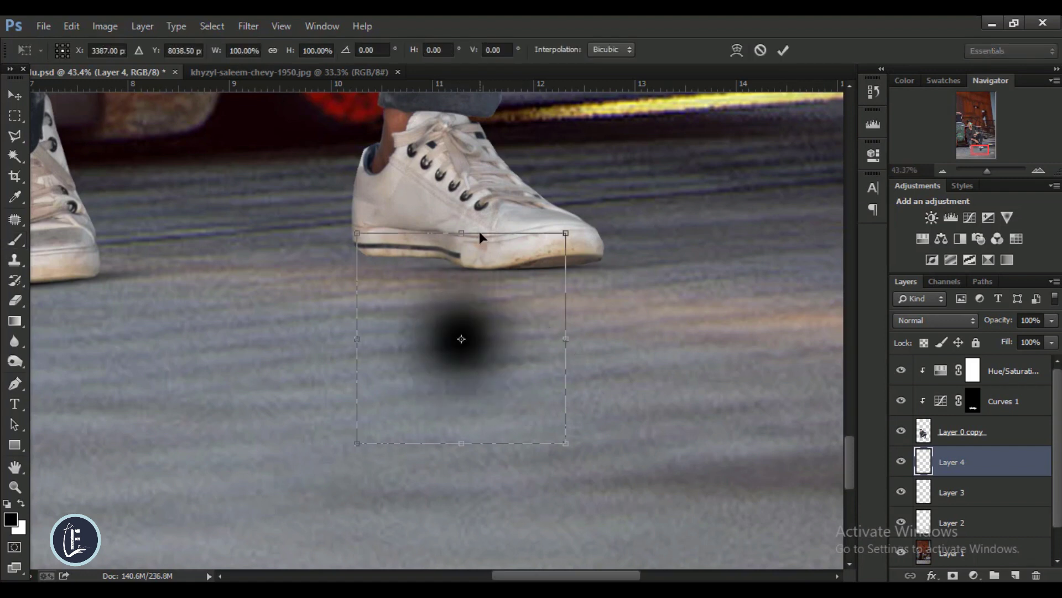
pyautogui.moveTo(480, 232)
pyautogui.mouseDown()
pyautogui.moveTo(474, 410)
pyautogui.moveTo(433, 260)
pyautogui.mouseUp()
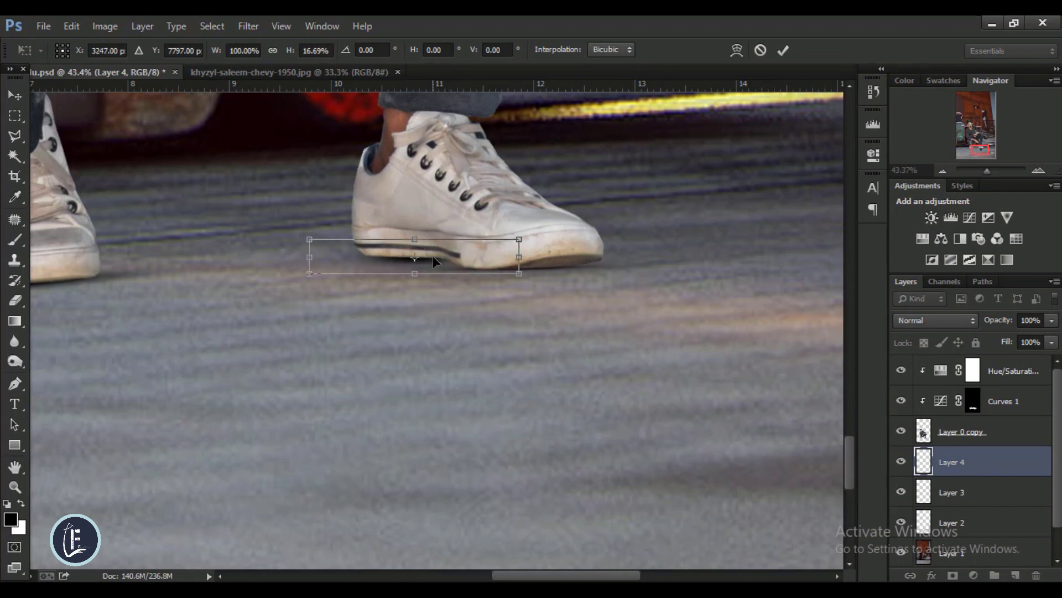
pyautogui.scroll(3, 433, 255)
pyautogui.moveTo(410, 224)
pyautogui.mouseDown()
pyautogui.moveTo(413, 271)
pyautogui.moveTo(424, 267)
pyautogui.mouseUp()
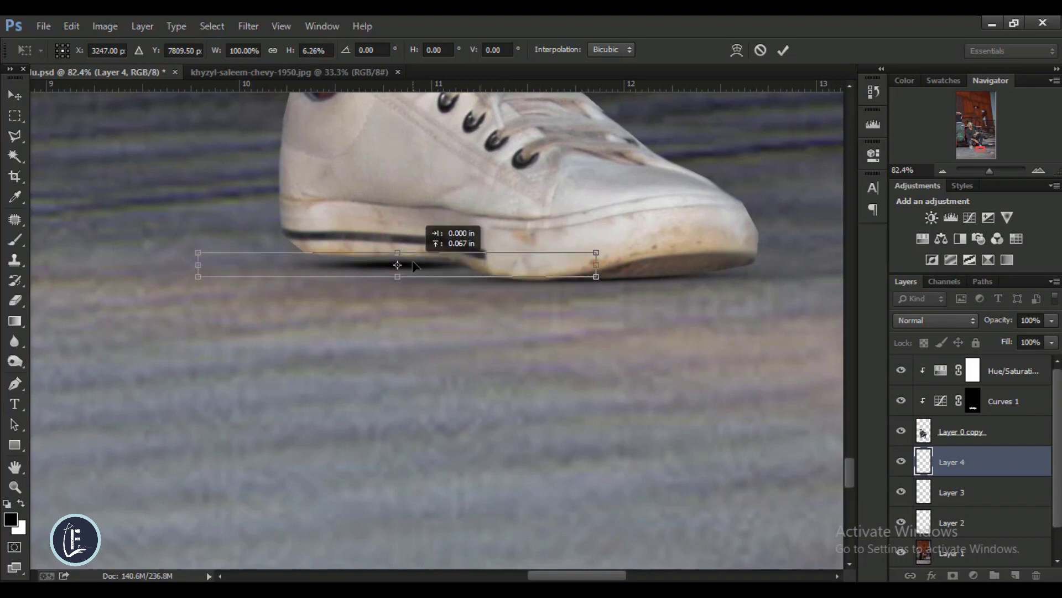
# Thin the shadow, tilt it about 2° along the sole, and extend it left and under the toe.
pyautogui.scroll(2, 426, 268)
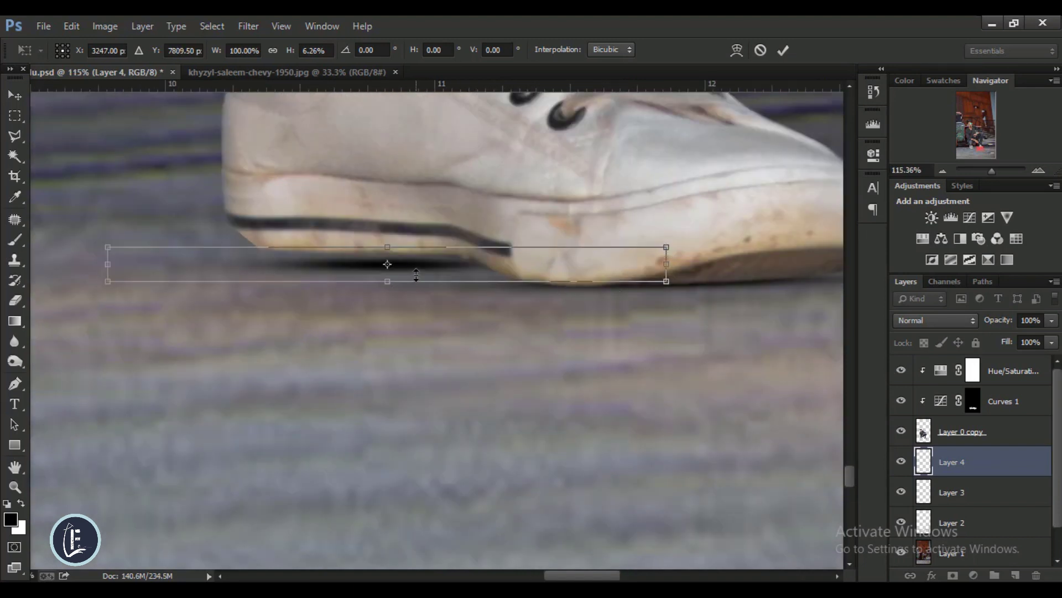
pyautogui.moveTo(416, 275); pyautogui.dragTo(417, 265)
pyautogui.moveTo(704, 289); pyautogui.dragTo(703, 300)
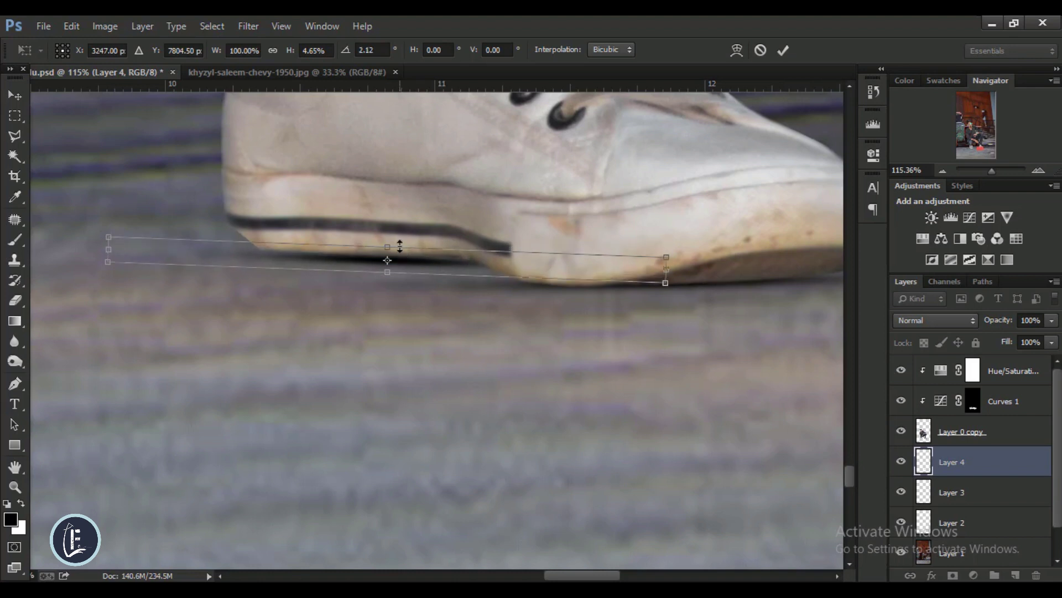
pyautogui.moveTo(400, 246); pyautogui.dragTo(399, 238)
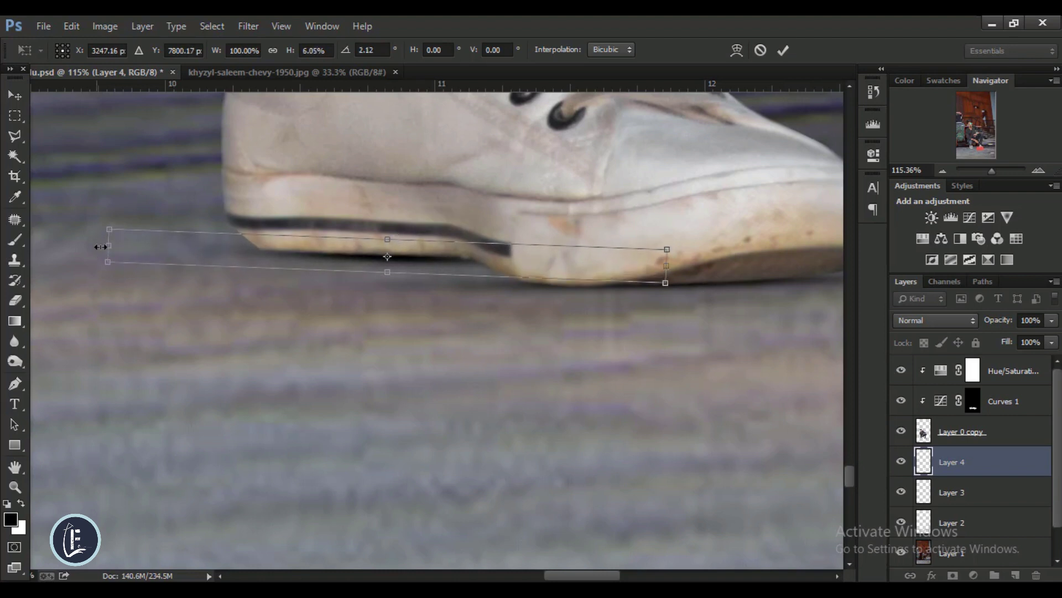
pyautogui.moveTo(52, 246); pyautogui.dragTo(17, 222)
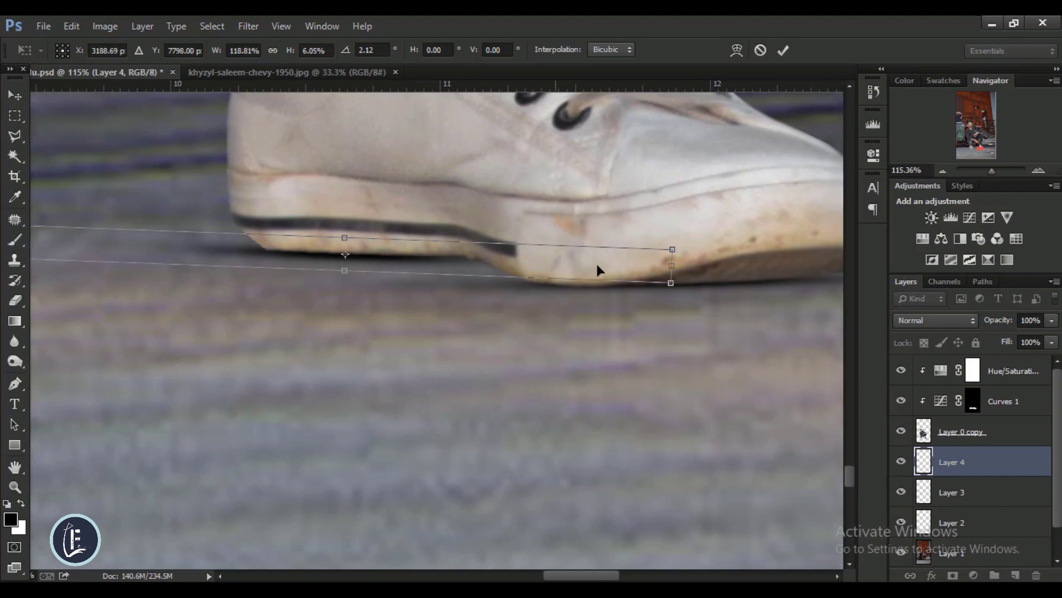
pyautogui.moveTo(689, 272); pyautogui.dragTo(742, 280)
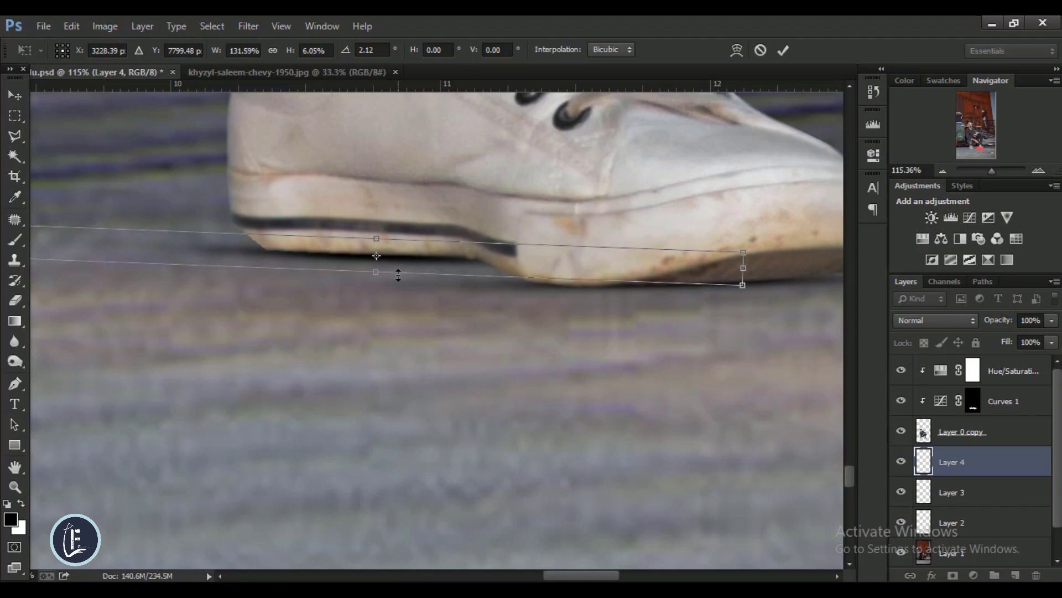
pyautogui.moveTo(398, 275); pyautogui.dragTo(398, 273)
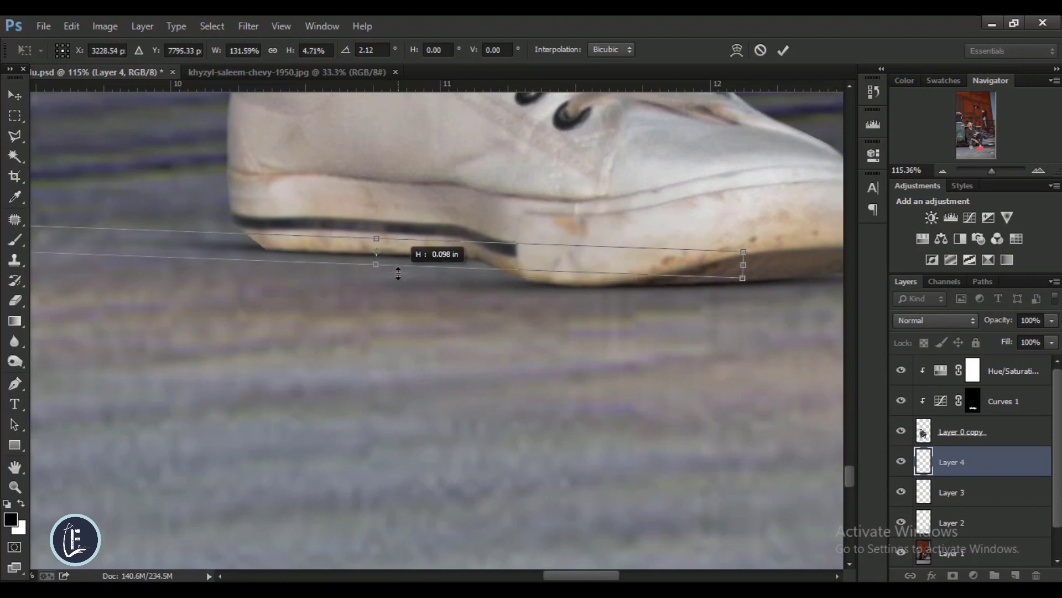
pyautogui.scroll(2, 399, 274)
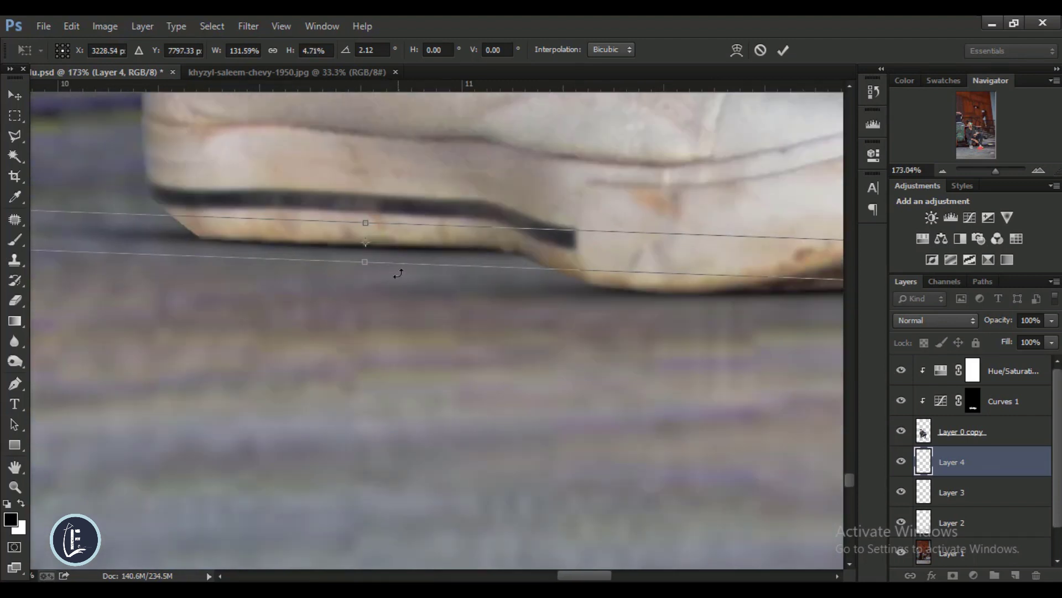
# Commit the shadow transform, select Layer 0 copy and choose the Smudge Tool.
pyautogui.press('b')
pyautogui.press('Return')
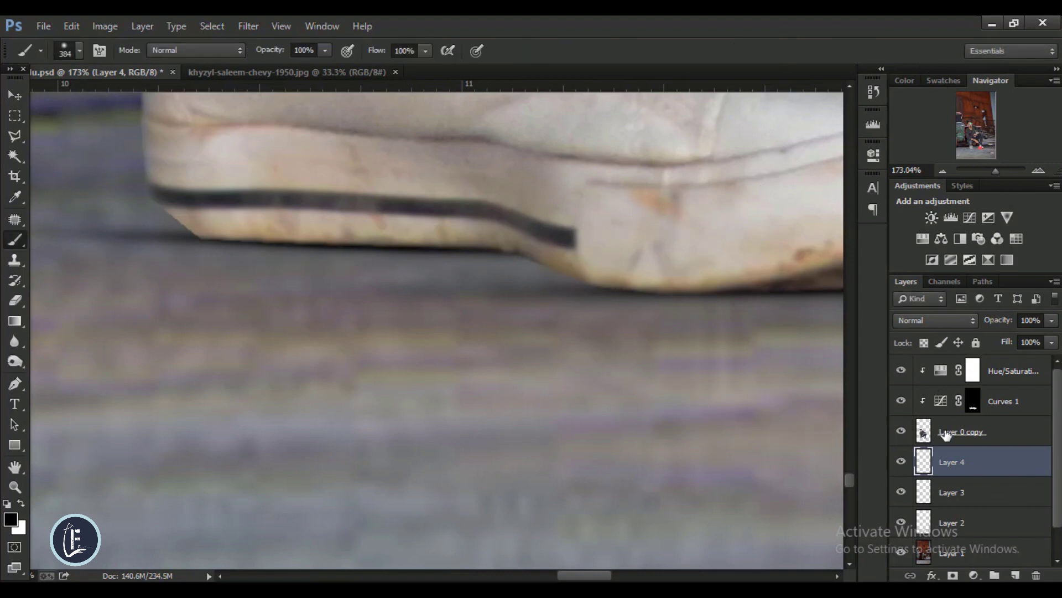
pyautogui.click(963, 431)
pyautogui.click(15, 341)
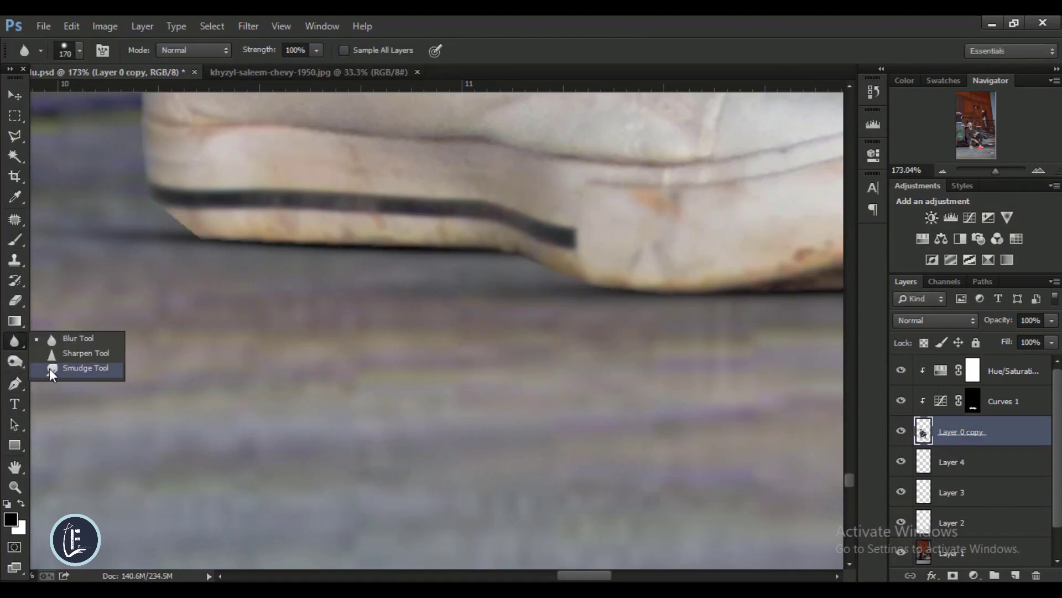
pyautogui.click(78, 368)
pyautogui.scroll(1, 197, 238)
# Set a soft round 20 px smudge brush and smudge the sole's left edge into the road.
pyautogui.rightClick(208, 240)
pyautogui.click(216, 341)
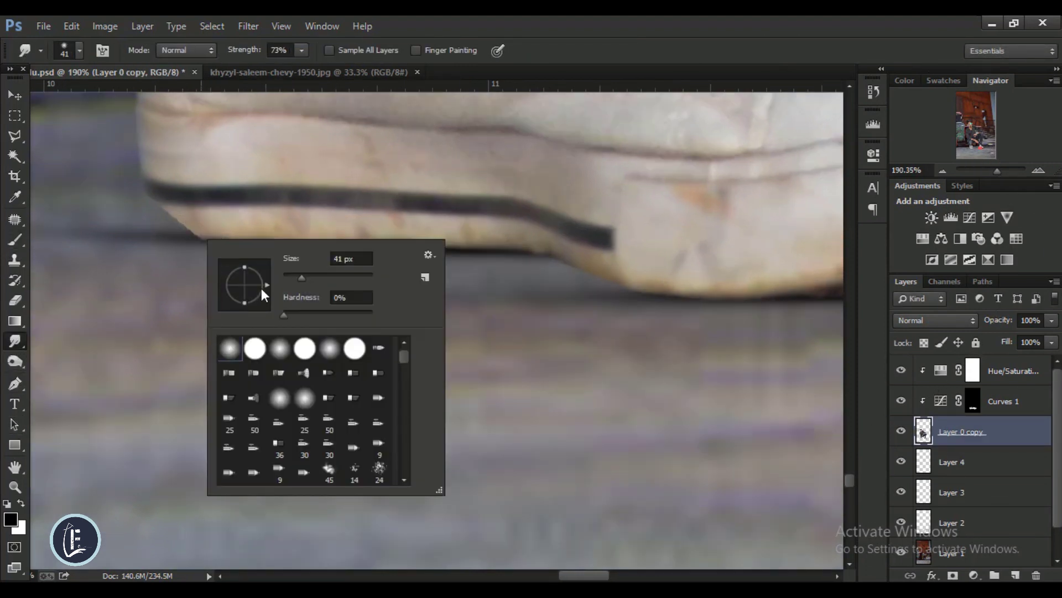
pyautogui.moveTo(292, 276); pyautogui.dragTo(289, 276)
pyautogui.click(198, 231)
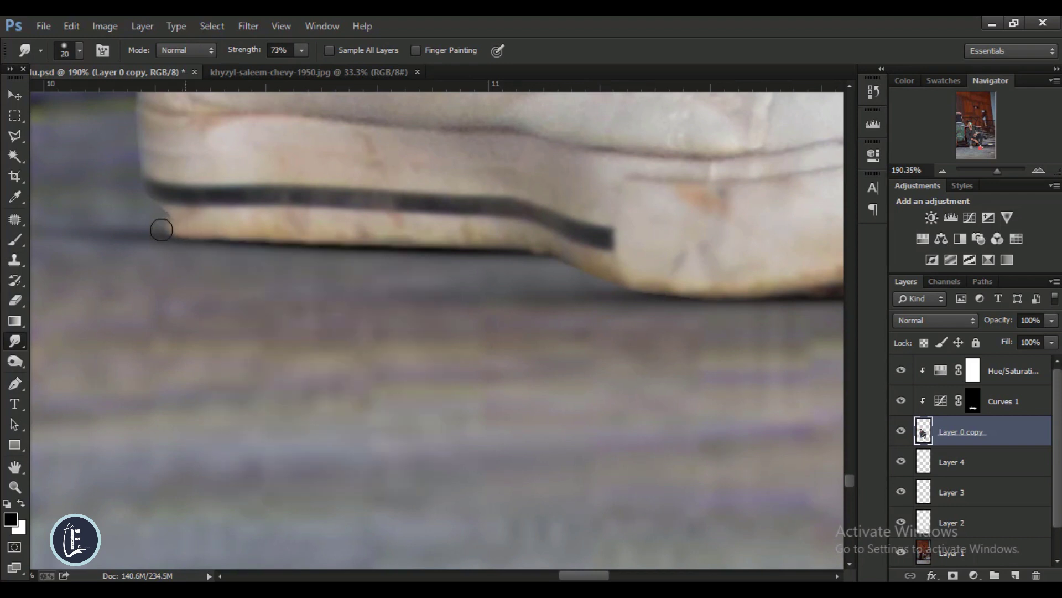
pyautogui.moveTo(181, 219); pyautogui.dragTo(146, 200)
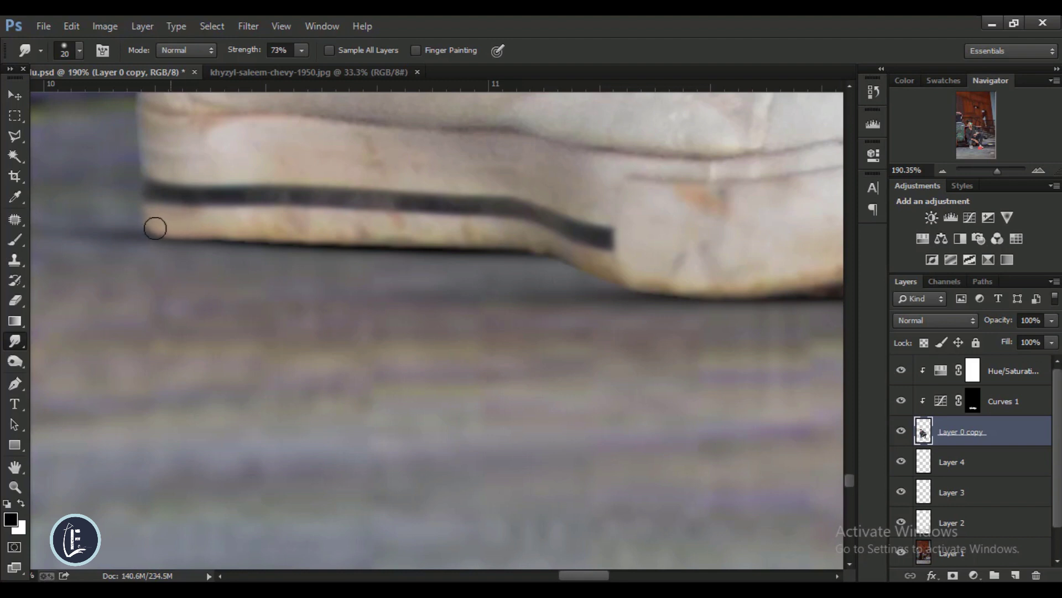
pyautogui.rightClick(169, 234)
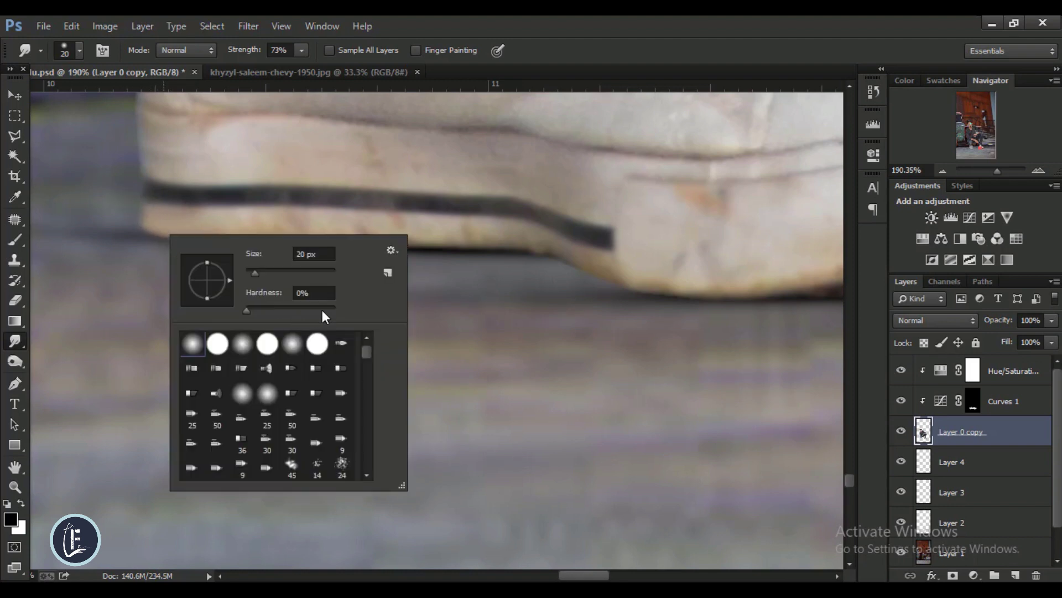
pyautogui.click(127, 195)
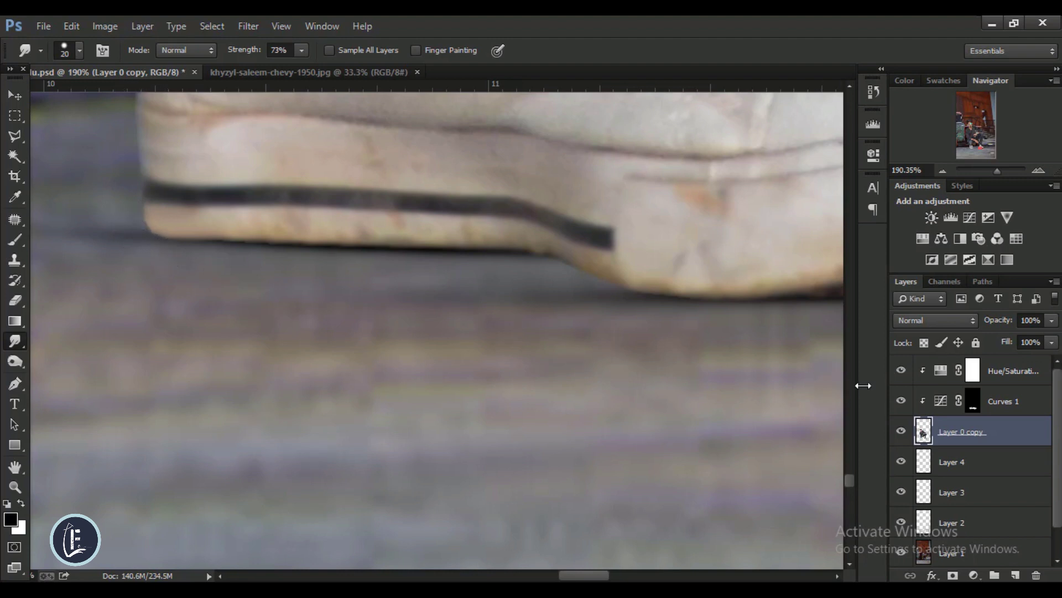
# With the Blur Tool at 64 px, blur along the shoe sole edges.
pyautogui.rightClick(15, 346)
pyautogui.click(66, 338)
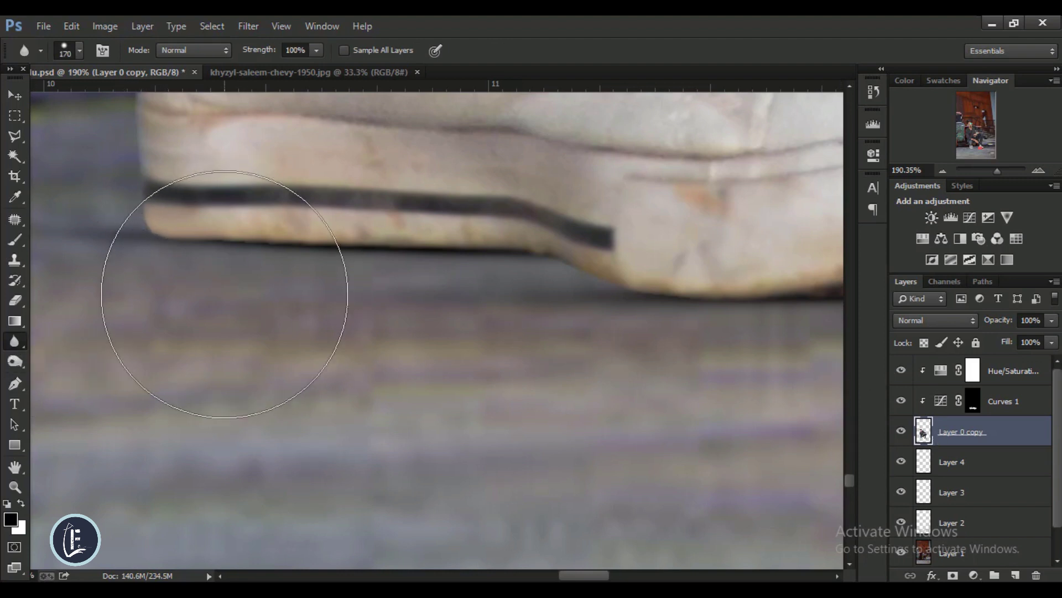
pyautogui.rightClick(231, 294)
pyautogui.moveTo(339, 331); pyautogui.dragTo(355, 332)
pyautogui.press('Return')
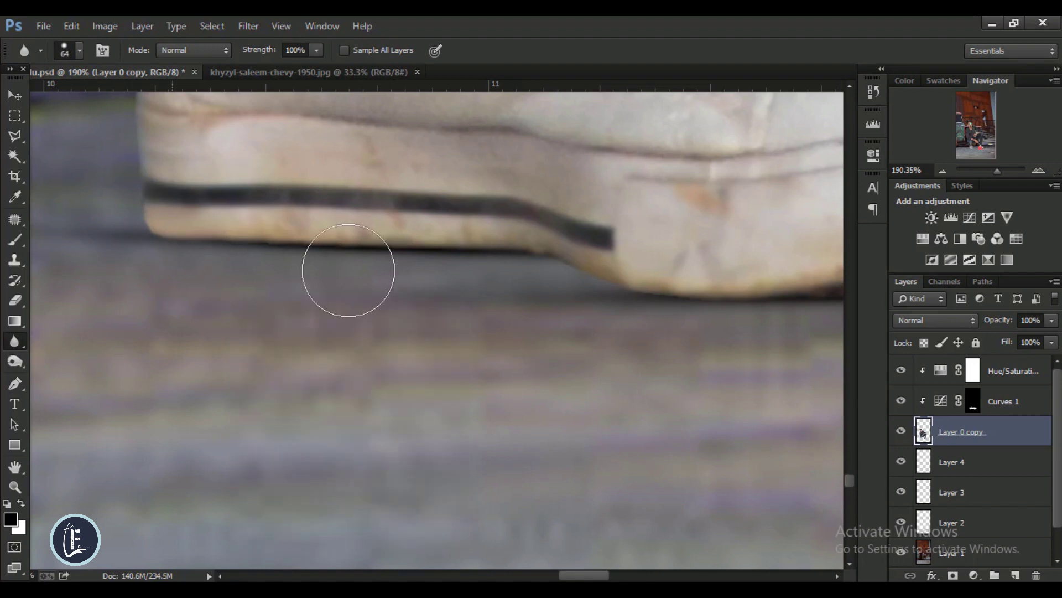
pyautogui.moveTo(695, 332); pyautogui.dragTo(311, 351)
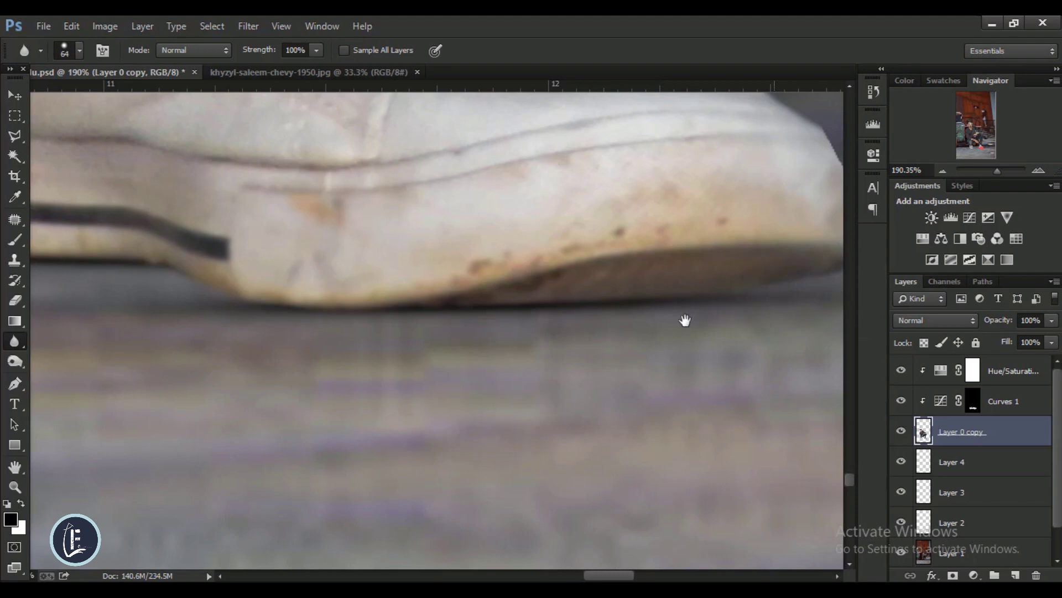
pyautogui.moveTo(685, 317); pyautogui.dragTo(512, 337)
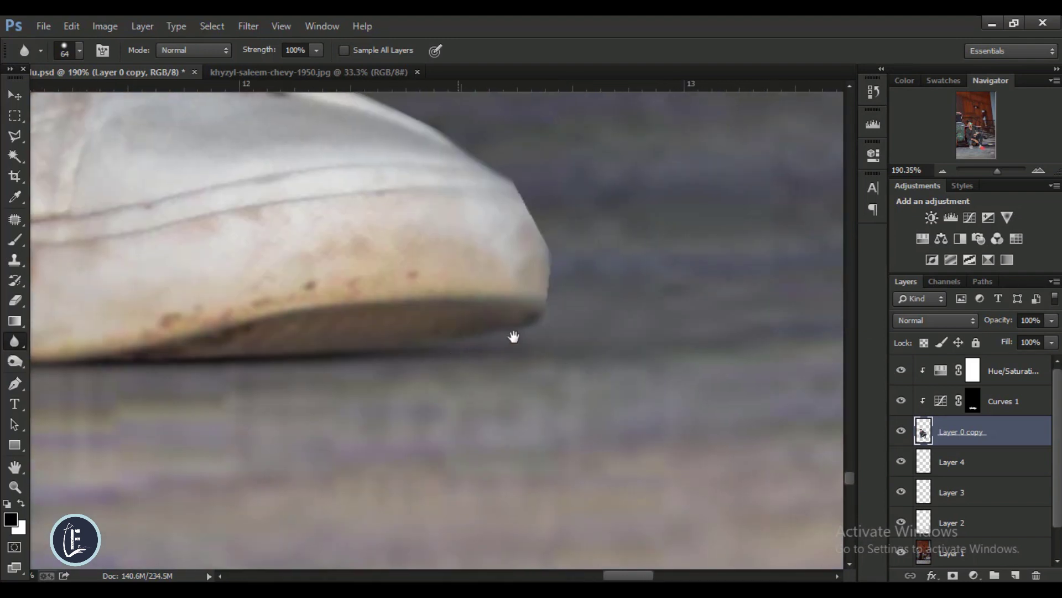
# Smudge the shoe's toe edge into the road, then return to the Blur Tool on the right shoe.
pyautogui.rightClick(18, 352)
pyautogui.click(72, 368)
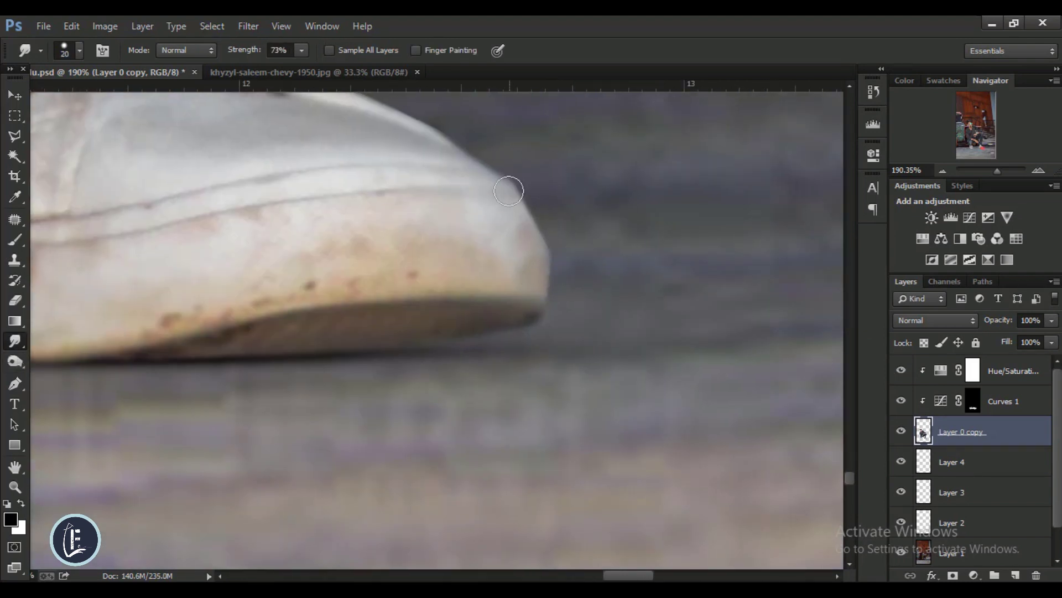
pyautogui.moveTo(508, 191)
pyautogui.mouseDown()
pyautogui.moveTo(530, 224)
pyautogui.moveTo(540, 217)
pyautogui.mouseUp()
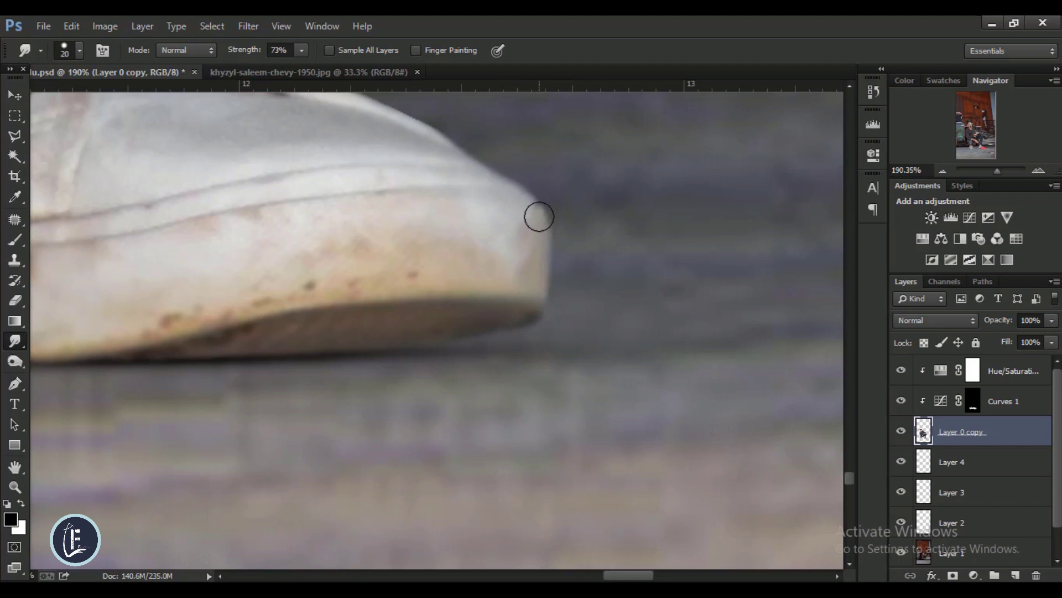
pyautogui.rightClick(18, 343)
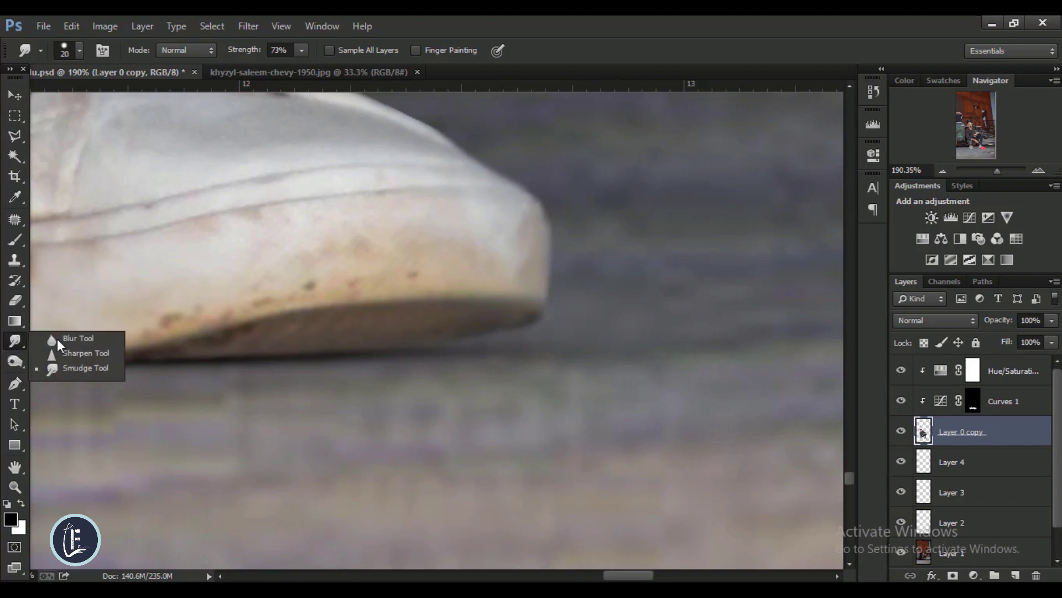
pyautogui.click(58, 338)
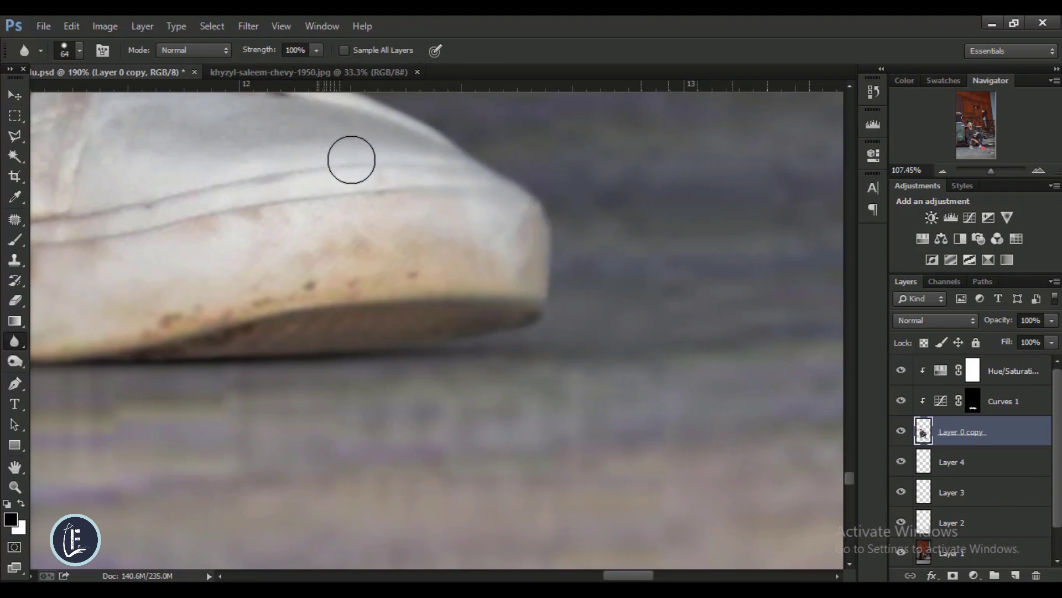
pyautogui.scroll(-5, 352, 157)
pyautogui.hscroll(-5, 304, 238)
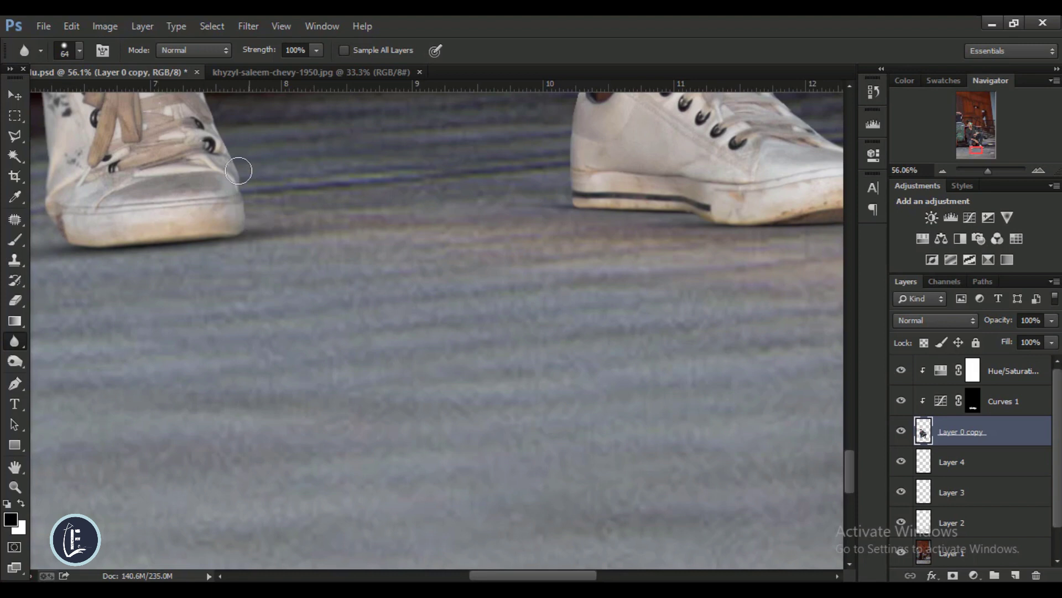
pyautogui.moveTo(524, 250); pyautogui.dragTo(338, 319)
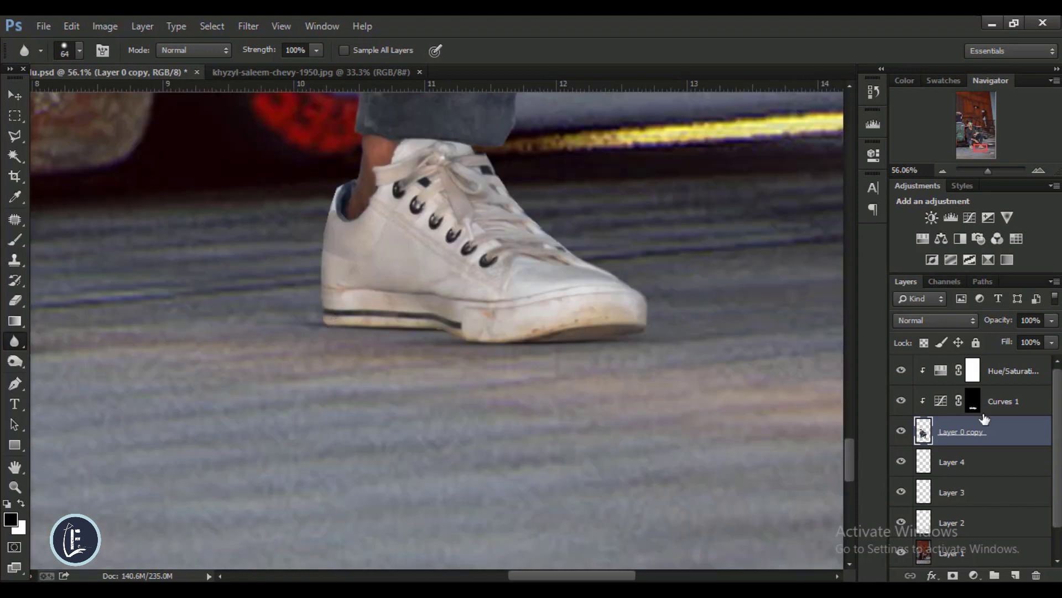
# Add a new layer above Layer 3 and set a soft 89 px brush.
pyautogui.click(976, 499)
pyautogui.click(1016, 575)
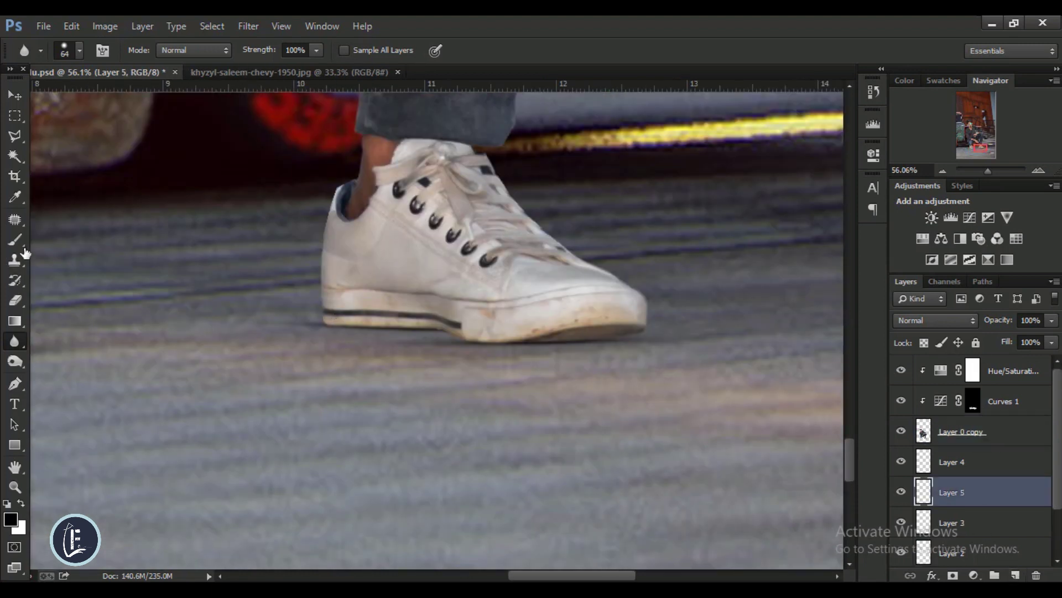
pyautogui.press('b')
pyautogui.scroll(2, 450, 350)
pyautogui.rightClick(477, 328)
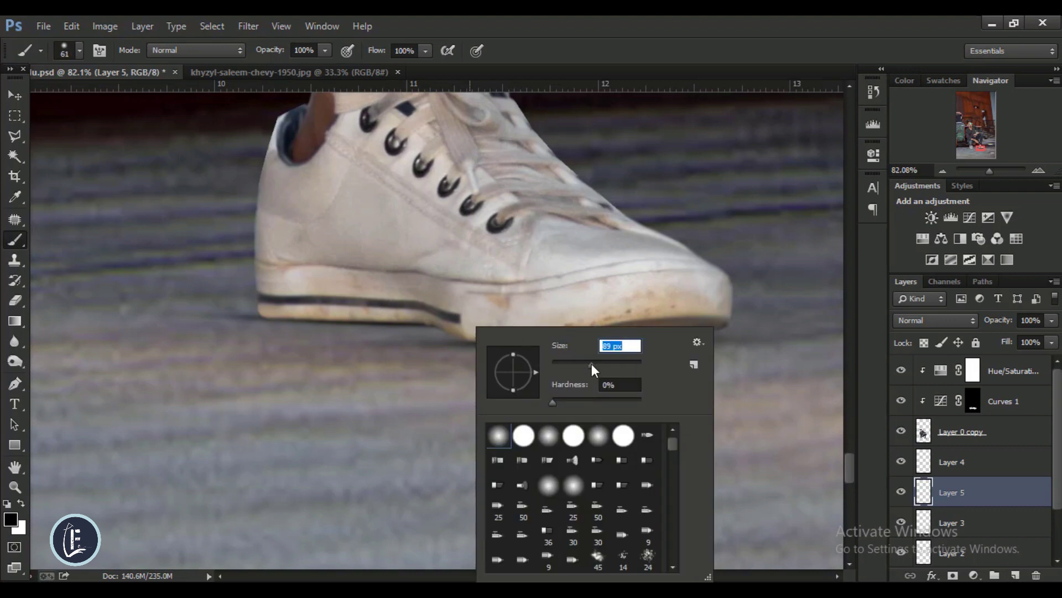
pyautogui.click(464, 303)
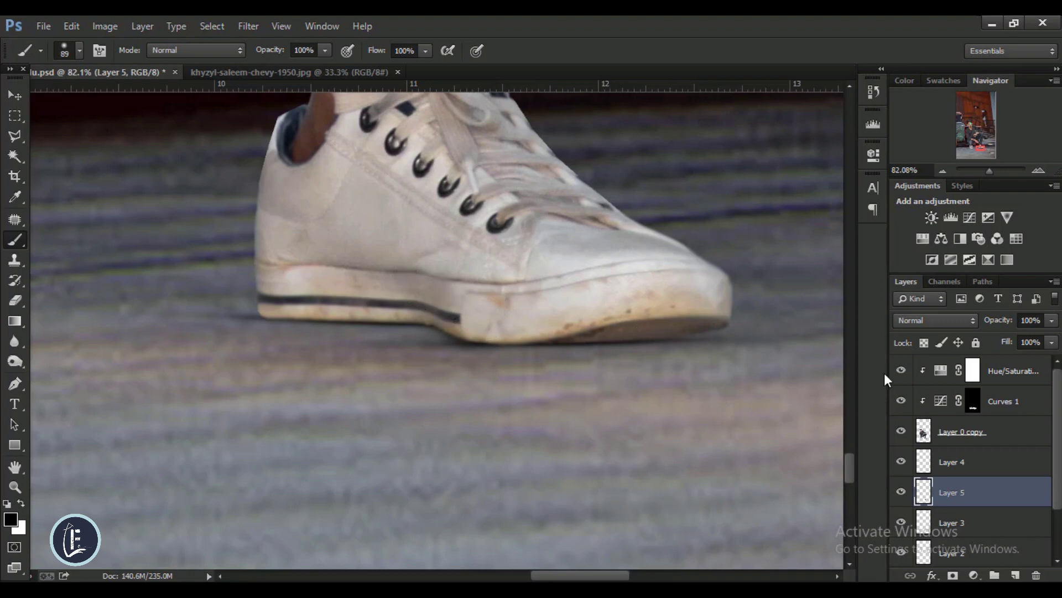
# Add a clipped layer above Layer 0 copy and enlarge the brush to 149 px.
pyautogui.click(985, 435)
pyautogui.click(1017, 576)
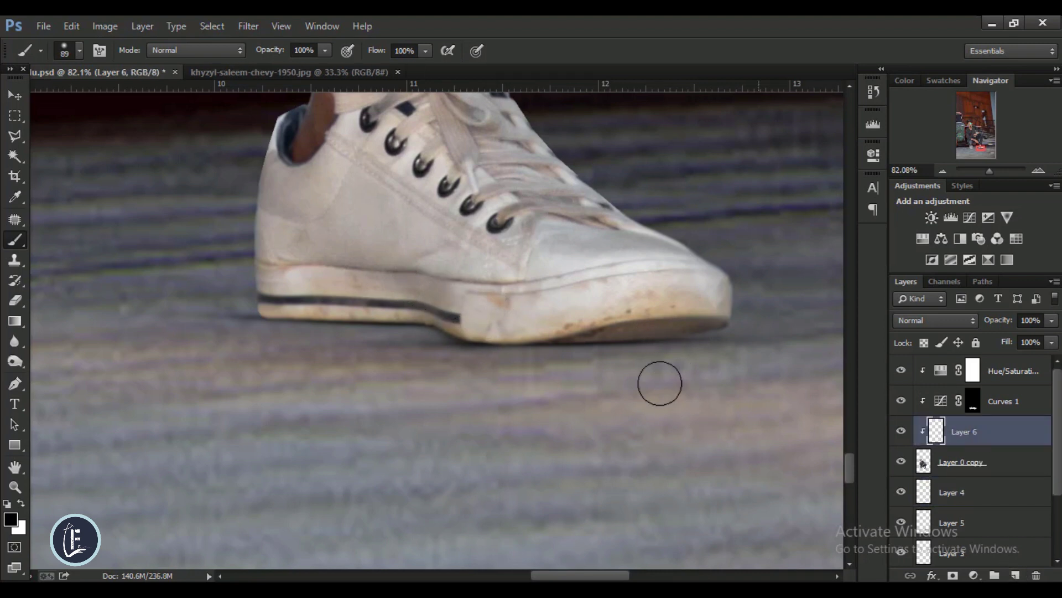
pyautogui.rightClick(664, 381)
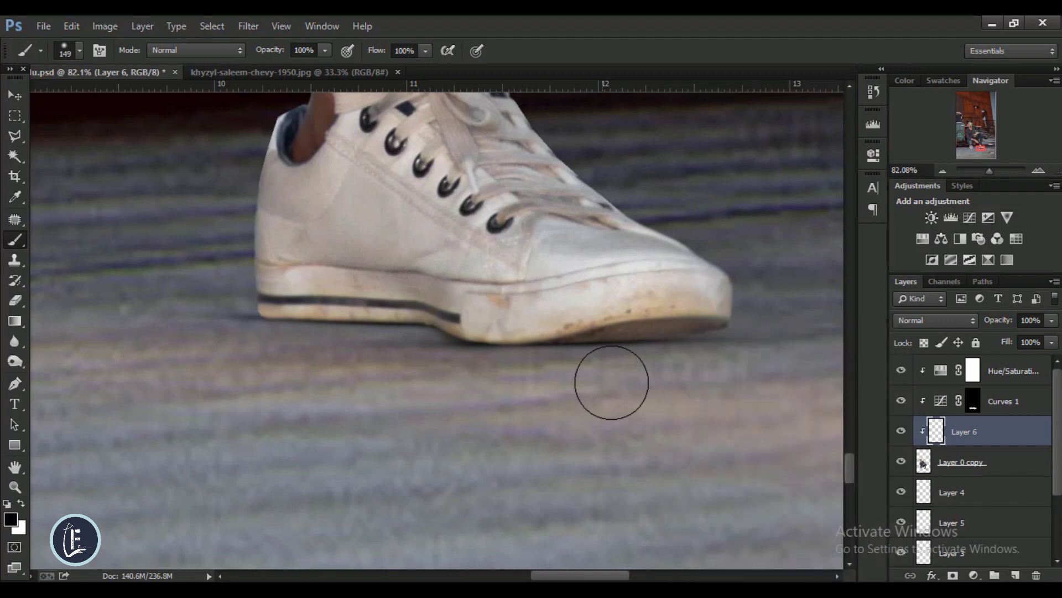
pyautogui.click(608, 378)
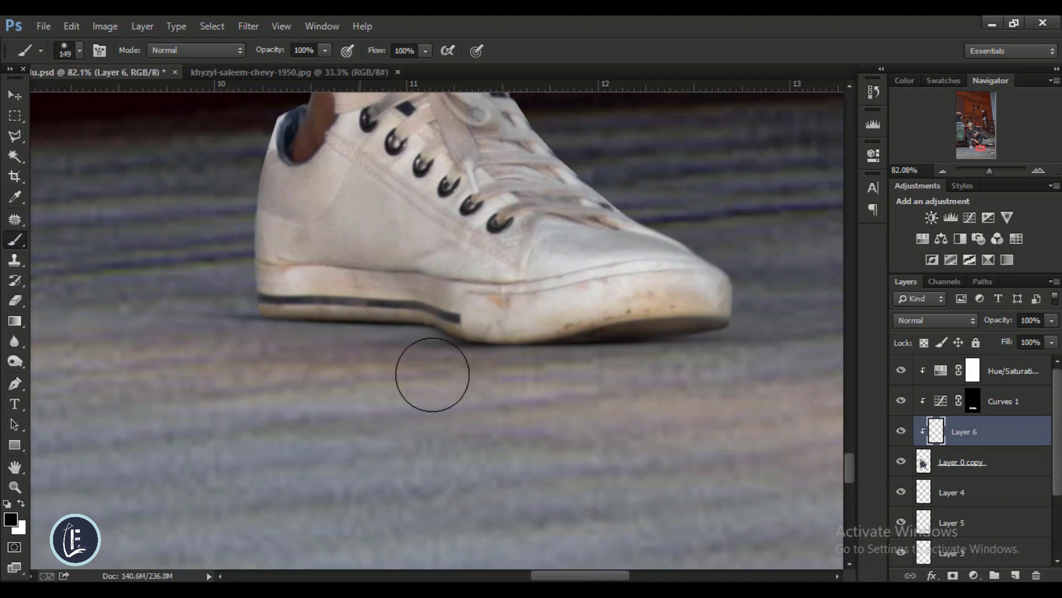
# Paint dark black shadow along the underside of the front shoe sole.
pyautogui.scroll(-5, 544, 390)
pyautogui.hscroll(-5, 496, 346)
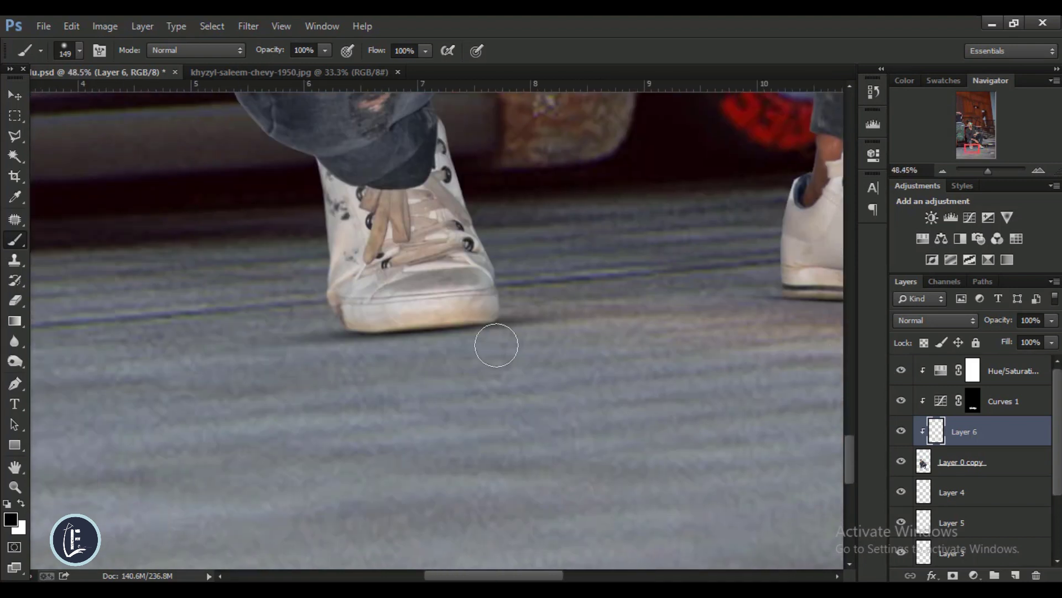
pyautogui.scroll(2, 483, 339)
pyautogui.moveTo(515, 342)
pyautogui.mouseDown()
pyautogui.moveTo(368, 372)
pyautogui.moveTo(284, 356)
pyautogui.moveTo(432, 365)
pyautogui.mouseUp()
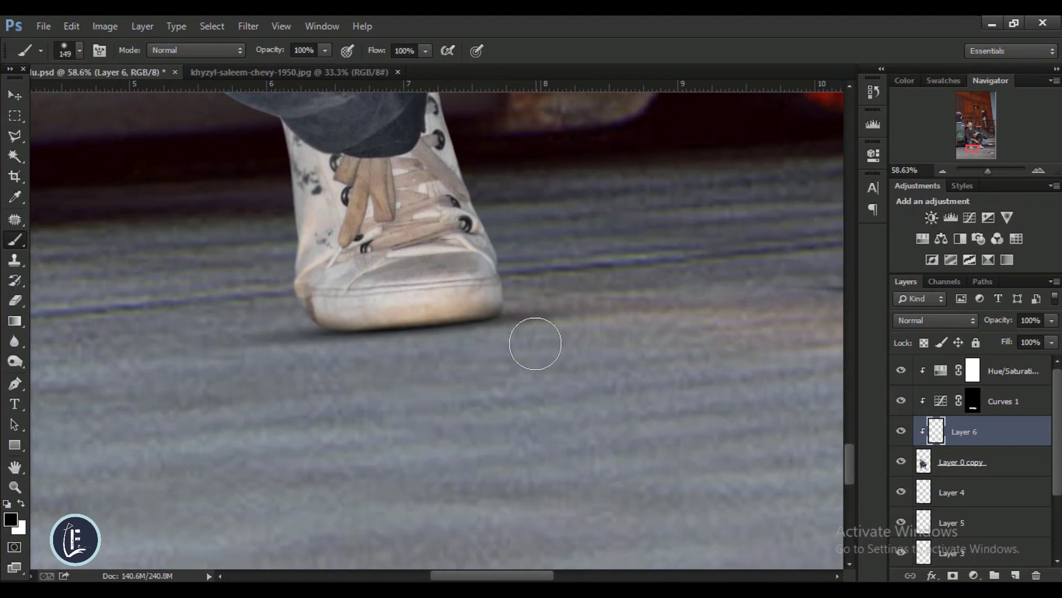
pyautogui.scroll(-2, 526, 346)
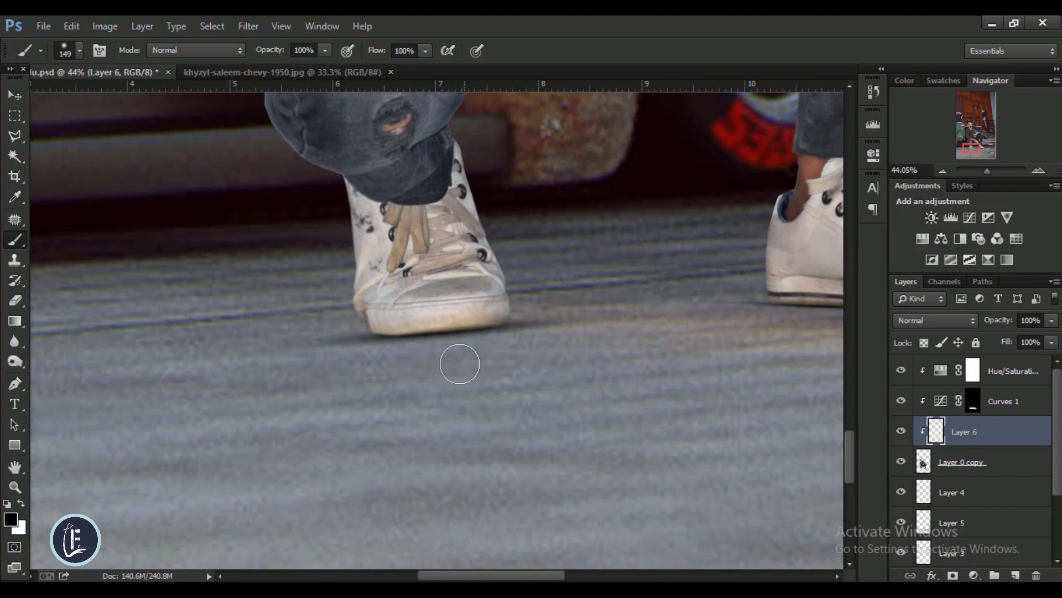
pyautogui.moveTo(460, 364); pyautogui.dragTo(351, 360)
pyautogui.moveTo(433, 360)
pyautogui.mouseDown()
pyautogui.moveTo(489, 350)
pyautogui.moveTo(342, 355)
pyautogui.mouseUp()
pyautogui.scroll(-3, 335, 339)
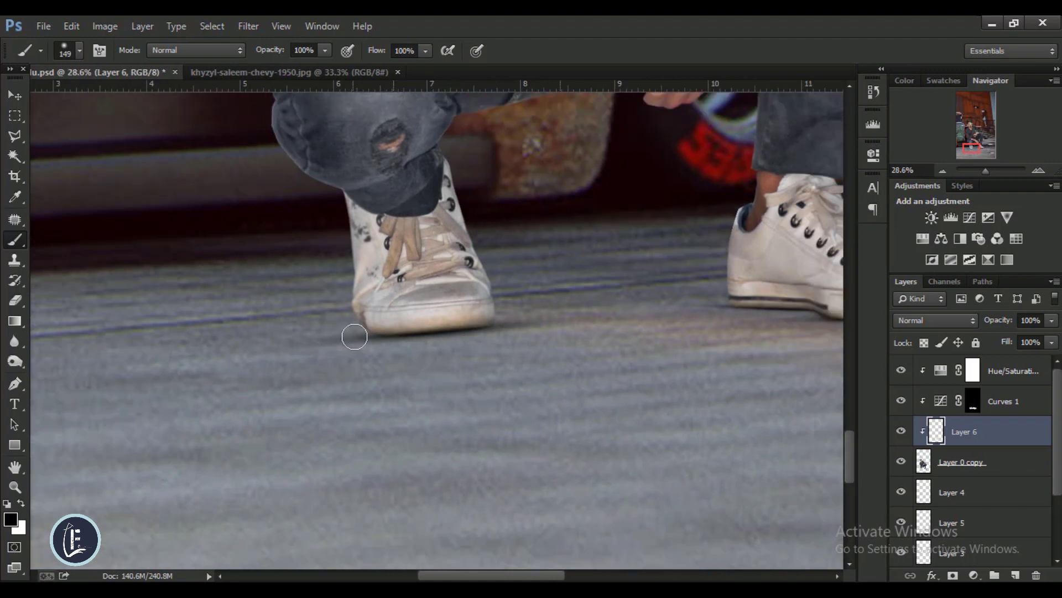
pyautogui.scroll(-3, 354, 332)
pyautogui.scroll(-2, 591, 376)
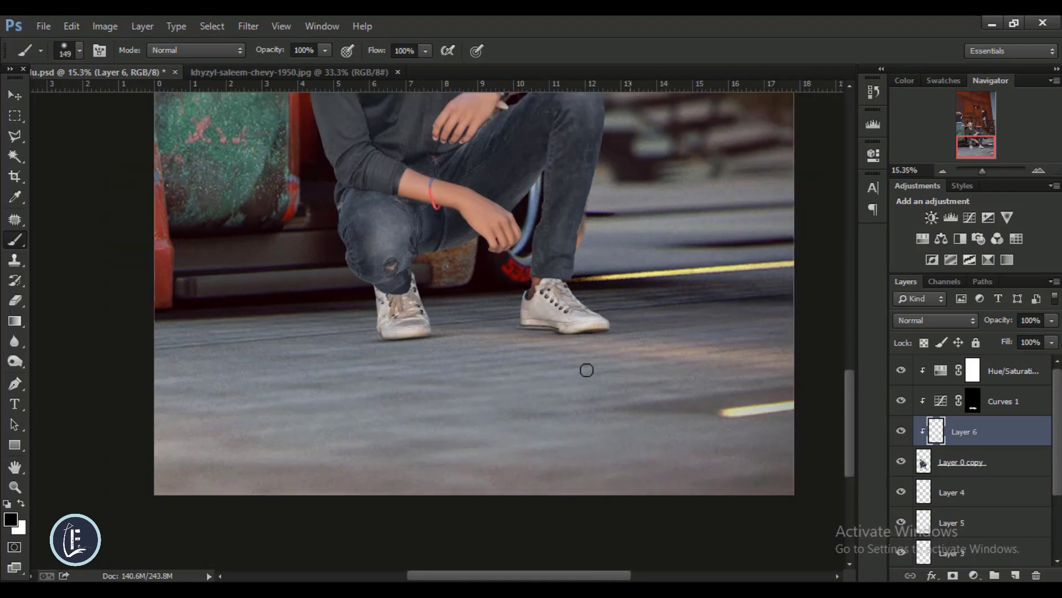
pyautogui.scroll(-2, 586, 368)
pyautogui.click(20, 100)
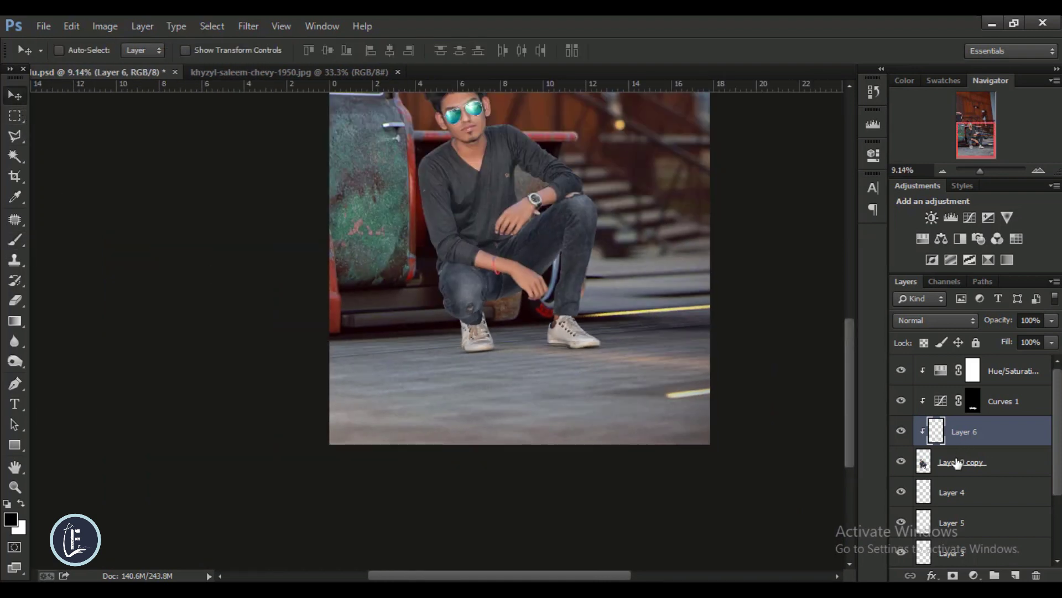
# Load the man's outline from Layer 5 and create a solid black silhouette for the shadow.
pyautogui.click(952, 525)
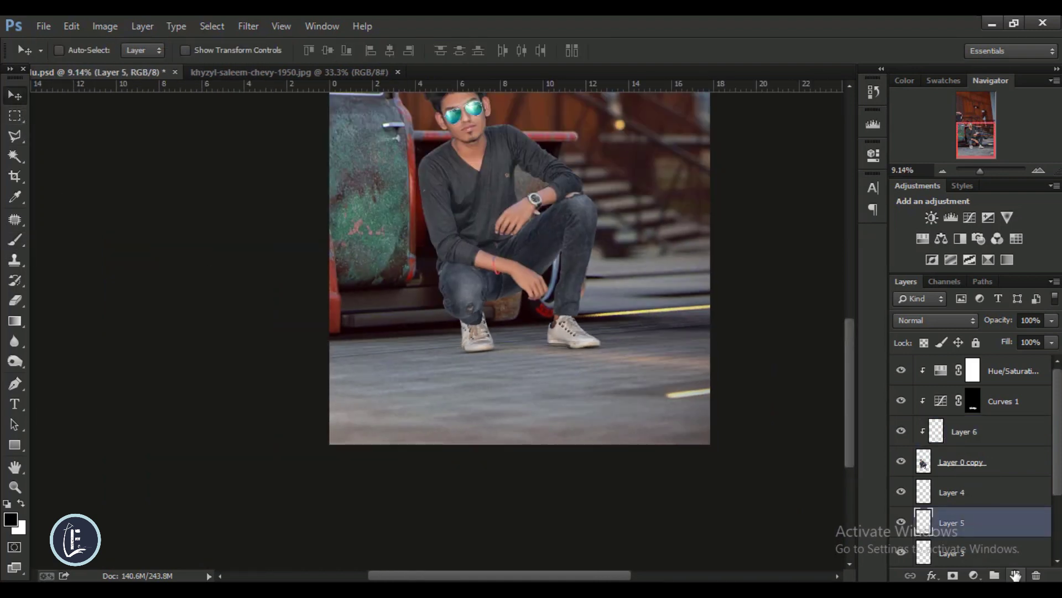
pyautogui.scroll(-1, 634, 354)
pyautogui.keyDown('ctrl'); pyautogui.click(924, 462); pyautogui.keyUp('ctrl')
pyautogui.scroll(-2, 1056, 534)
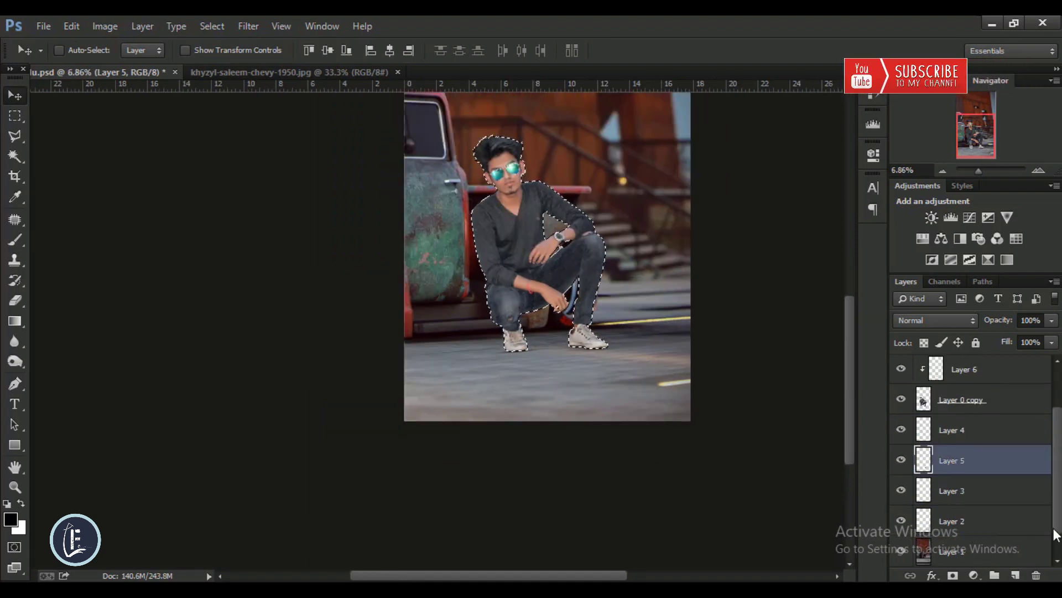
pyautogui.click(922, 238)
pyautogui.click(960, 534)
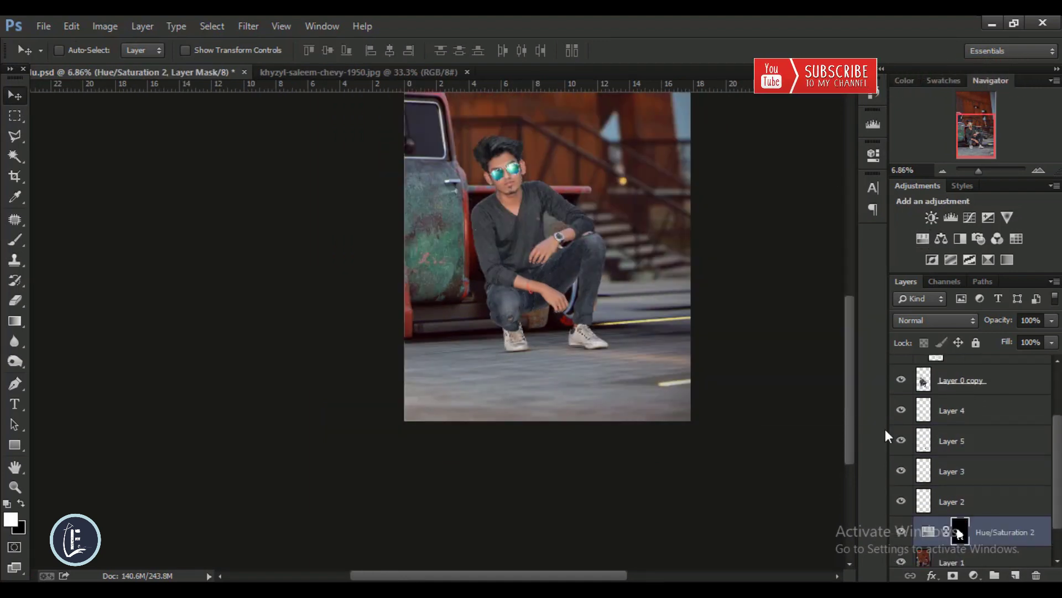
# Flip the silhouette vertically and move it down below the man's feet.
pyautogui.hotkey('ctrl', 't')
pyautogui.rightClick(524, 402)
pyautogui.click(581, 548)
pyautogui.moveTo(579, 221); pyautogui.dragTo(579, 351)
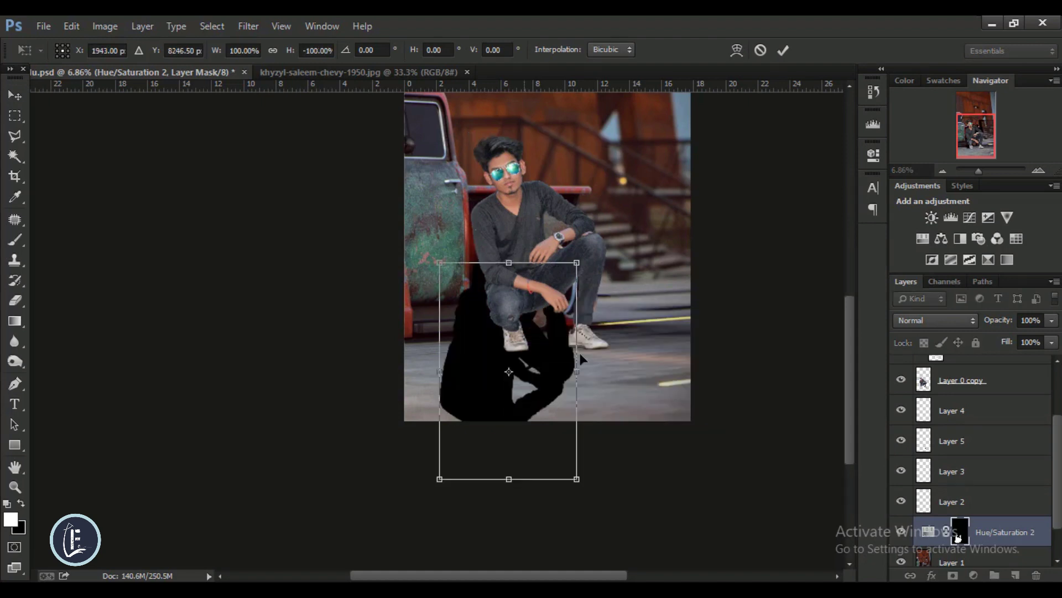
# Use Perspective and Skew to flatten the silhouette onto the ground, slanting left.
pyautogui.rightClick(580, 360)
pyautogui.click(614, 416)
pyautogui.moveTo(577, 478); pyautogui.dragTo(664, 479)
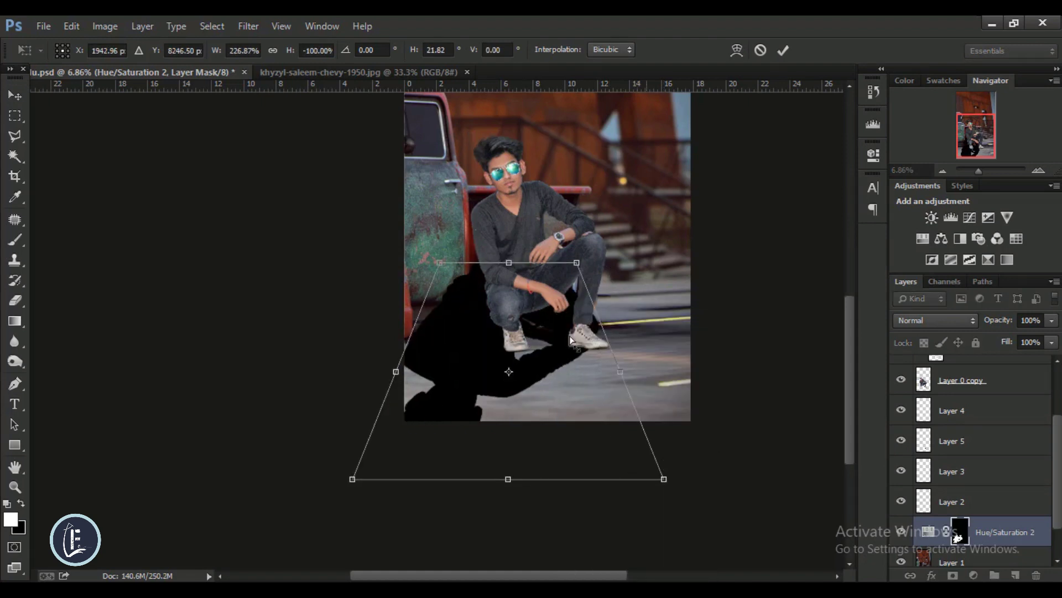
pyautogui.moveTo(509, 263); pyautogui.dragTo(543, 344)
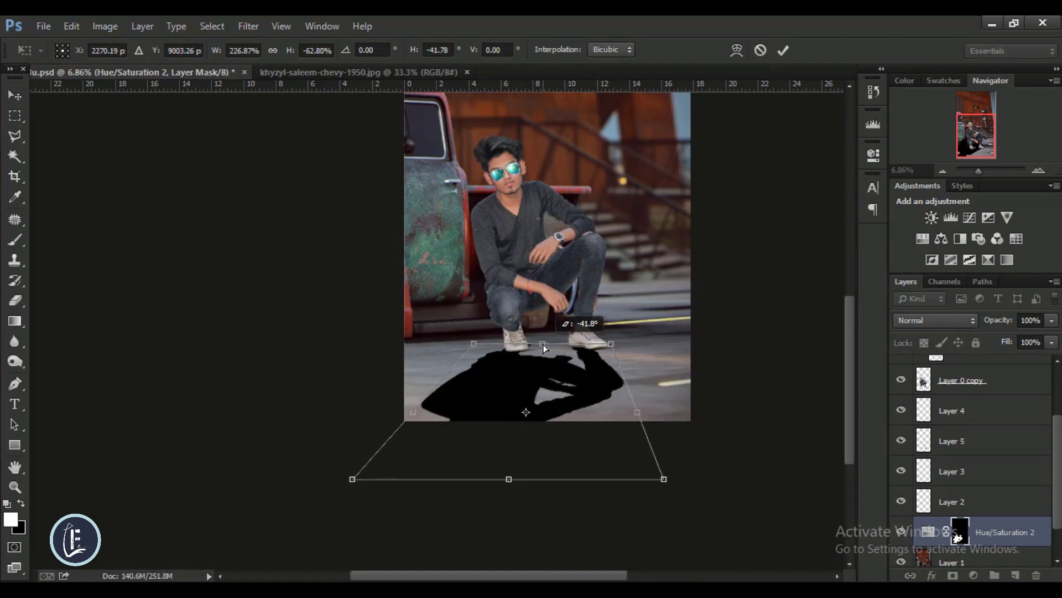
pyautogui.moveTo(351, 479); pyautogui.dragTo(301, 412)
pyautogui.moveTo(664, 479); pyautogui.dragTo(482, 410)
pyautogui.scroll(3, 602, 324)
pyautogui.moveTo(618, 359); pyautogui.dragTo(613, 361)
pyautogui.scroll(2, 554, 365)
# Warp the shadow to meet the shoes and stretch its far corner up-left, then commit.
pyautogui.rightClick(487, 379)
pyautogui.click(515, 208)
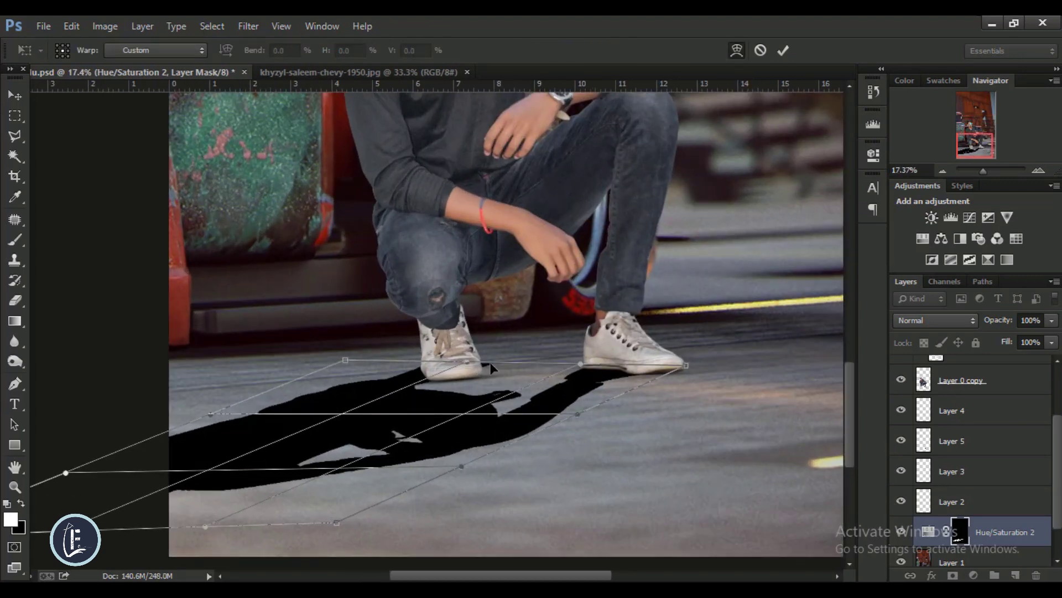
pyautogui.moveTo(491, 369); pyautogui.dragTo(477, 367)
pyautogui.moveTo(580, 364); pyautogui.dragTo(596, 366)
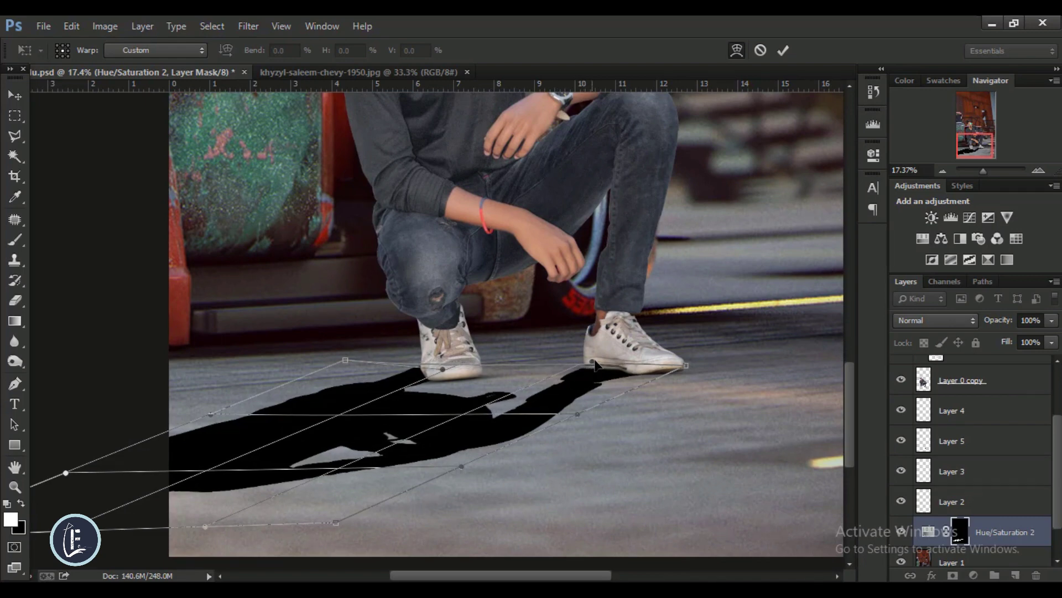
pyautogui.scroll(-1, 388, 370)
pyautogui.moveTo(379, 371); pyautogui.dragTo(357, 377)
pyautogui.scroll(-3, 426, 375)
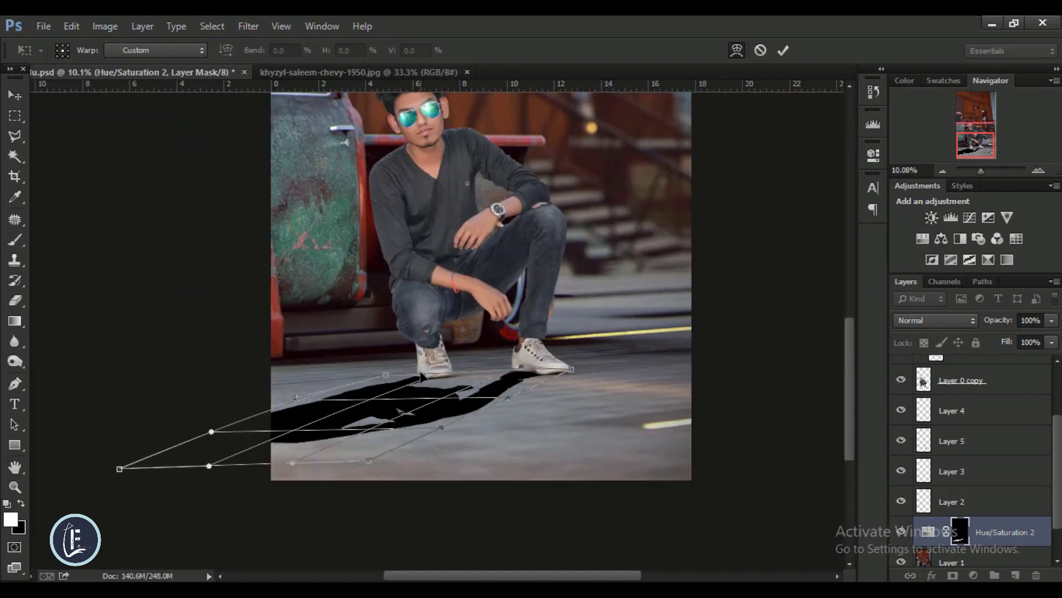
pyautogui.moveTo(120, 472); pyautogui.dragTo(107, 419)
pyautogui.rightClick(337, 446)
pyautogui.click(363, 359)
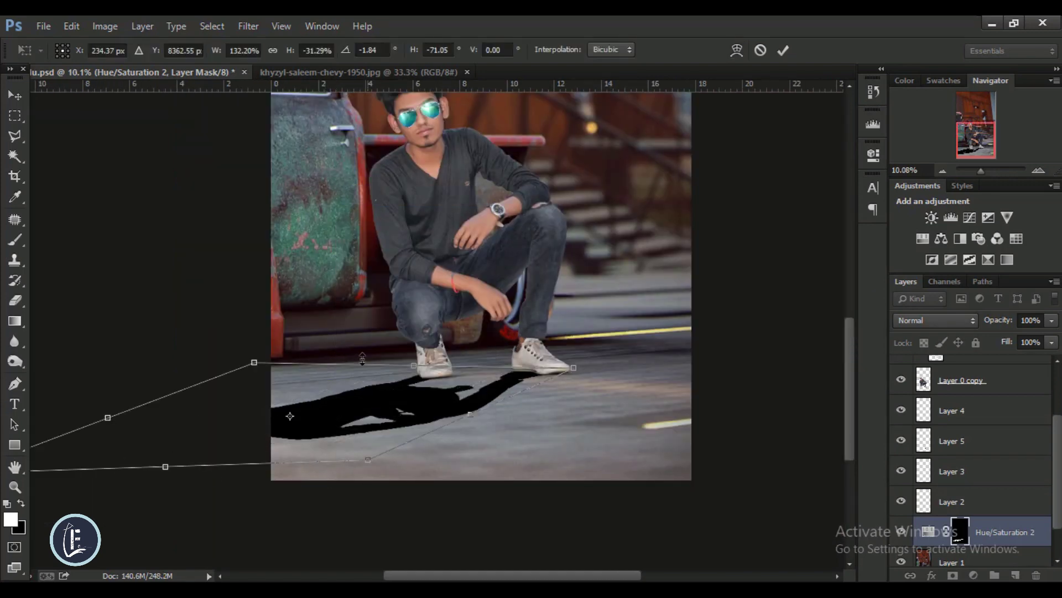
pyautogui.click(783, 50)
pyautogui.hotkey('ctrl', '-')
# Re-transform the shadow, pulling in and skewing its far edge into the final shape.
pyautogui.hotkey('ctrl', 't')
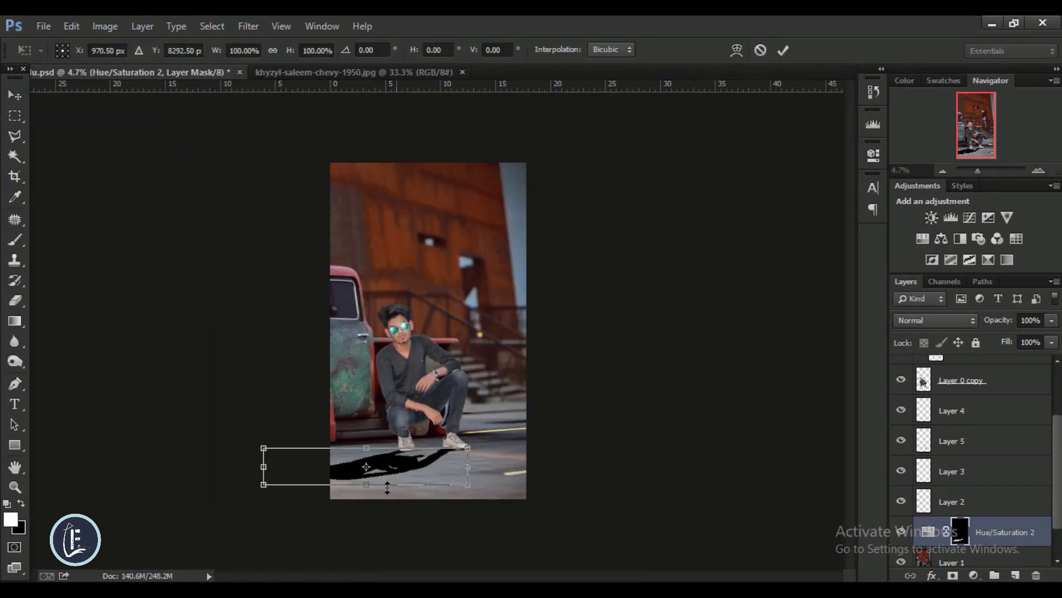
pyautogui.scroll(3, 466, 376)
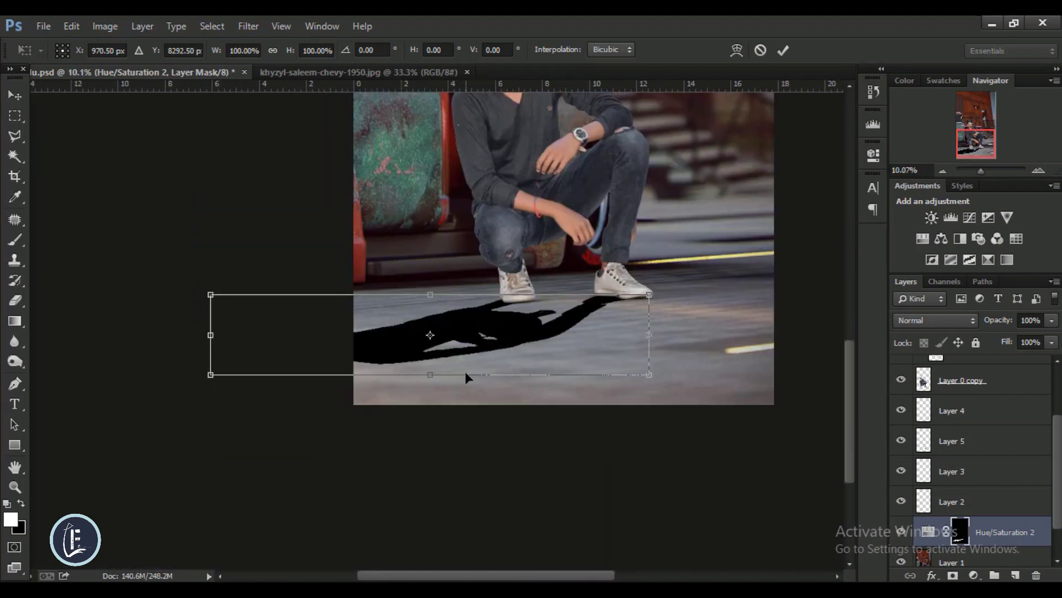
pyautogui.moveTo(650, 376); pyautogui.dragTo(570, 366)
pyautogui.moveTo(211, 375); pyautogui.dragTo(219, 335)
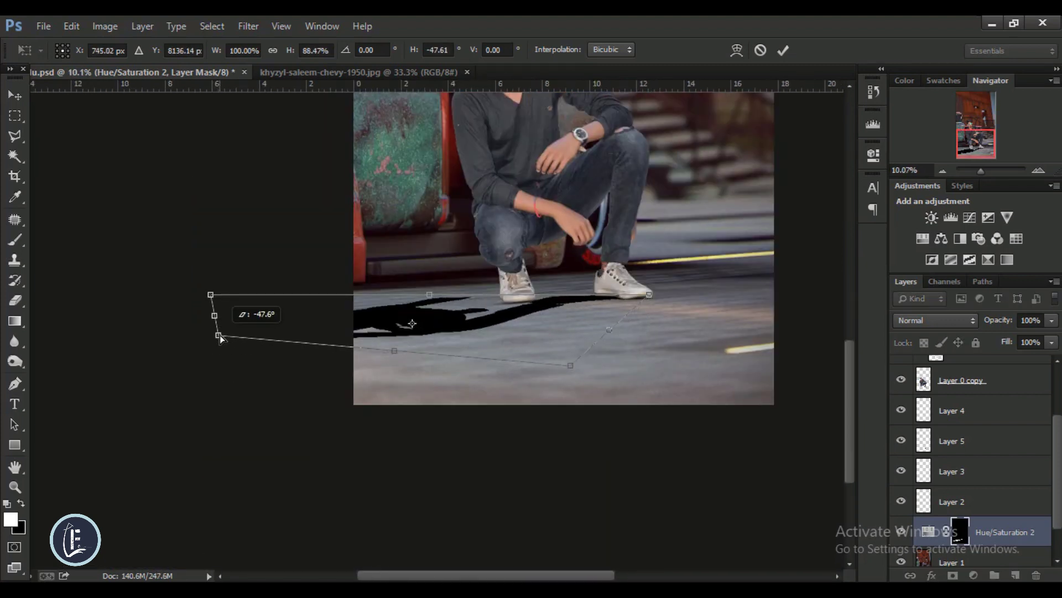
pyautogui.scroll(2, 489, 326)
pyautogui.moveTo(495, 312); pyautogui.dragTo(559, 304)
# Commit the shadow transform and lower the shadow layer opacity to 27%.
pyautogui.click(761, 51)
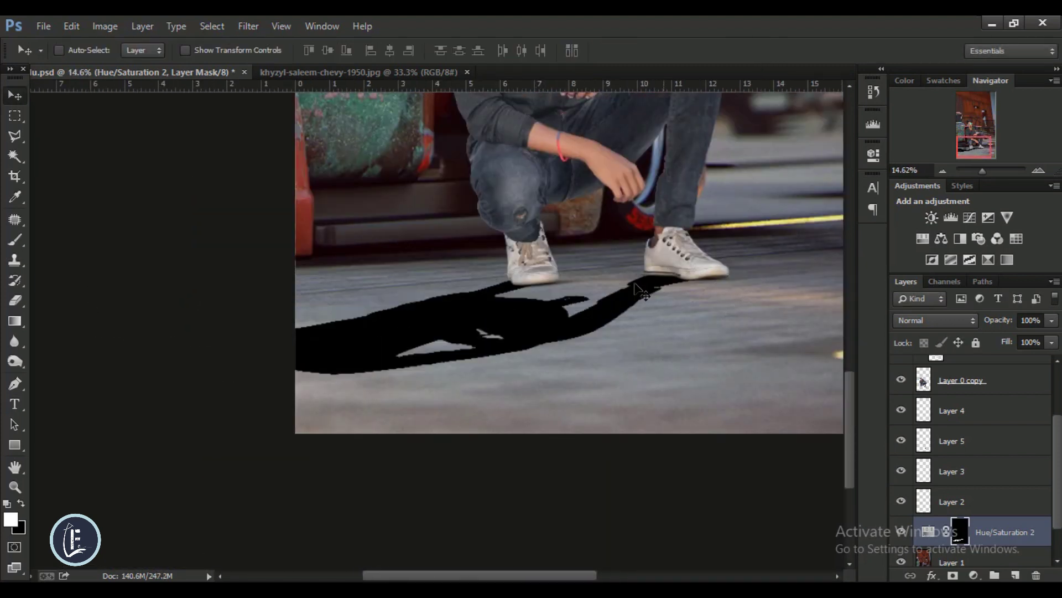
pyautogui.scroll(-2, 609, 318)
pyautogui.moveTo(990, 321); pyautogui.dragTo(949, 341)
pyautogui.scroll(-1, 559, 394)
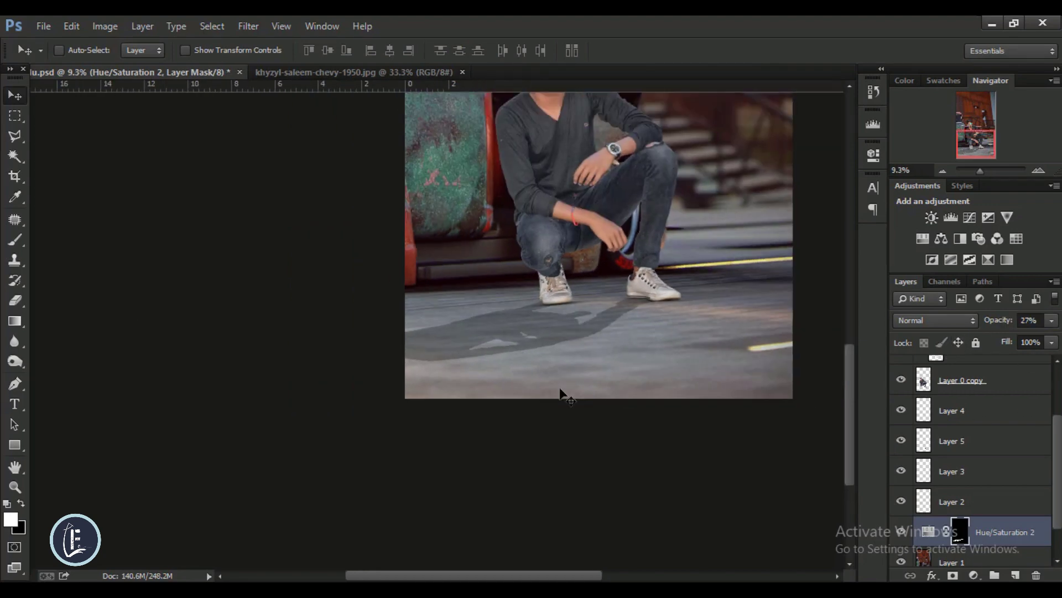
pyautogui.scroll(-1, 559, 393)
# Rotate, nudge and warp the shadow so it meets the shoes.
pyautogui.hotkey('ctrl', 't')
pyautogui.scroll(2, 642, 277)
pyautogui.moveTo(649, 273); pyautogui.dragTo(649, 266)
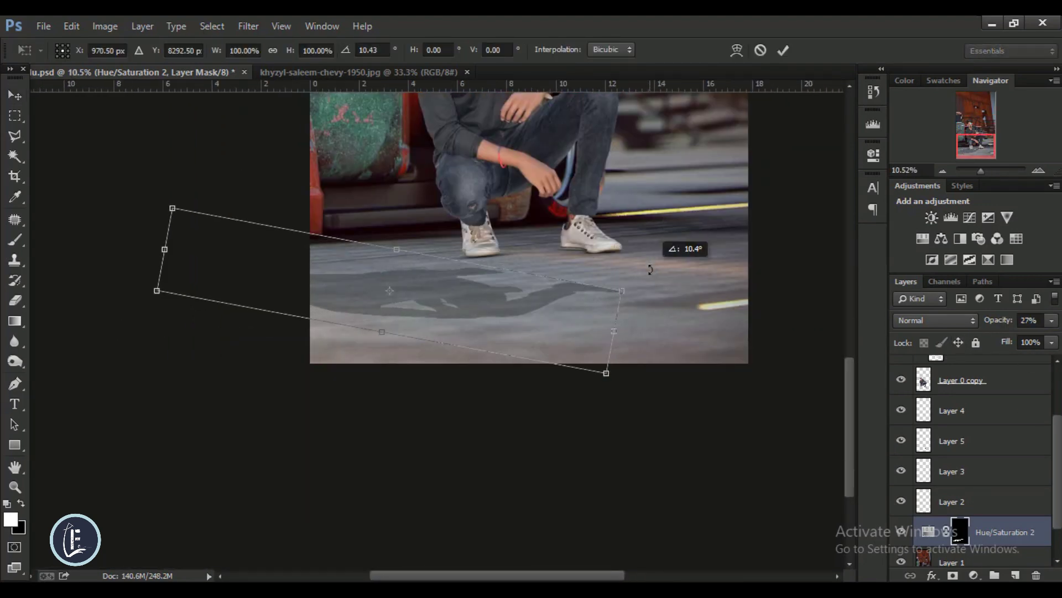
pyautogui.scroll(1, 620, 294)
pyautogui.moveTo(589, 323)
pyautogui.mouseDown()
pyautogui.moveTo(594, 285)
pyautogui.moveTo(642, 360)
pyautogui.moveTo(549, 291)
pyautogui.mouseUp()
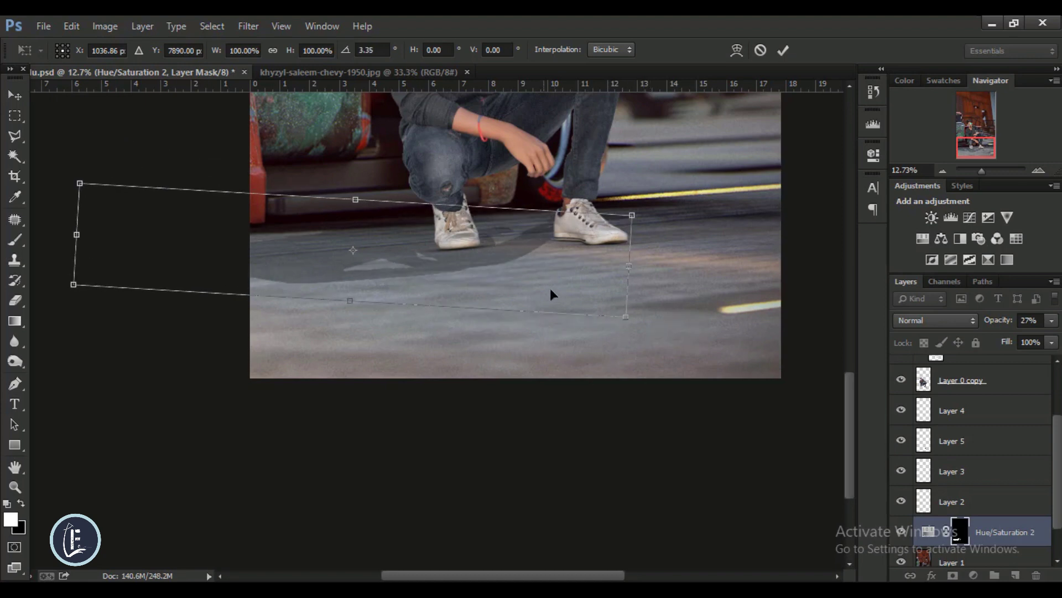
pyautogui.scroll(1, 477, 275)
pyautogui.moveTo(478, 276); pyautogui.dragTo(468, 278)
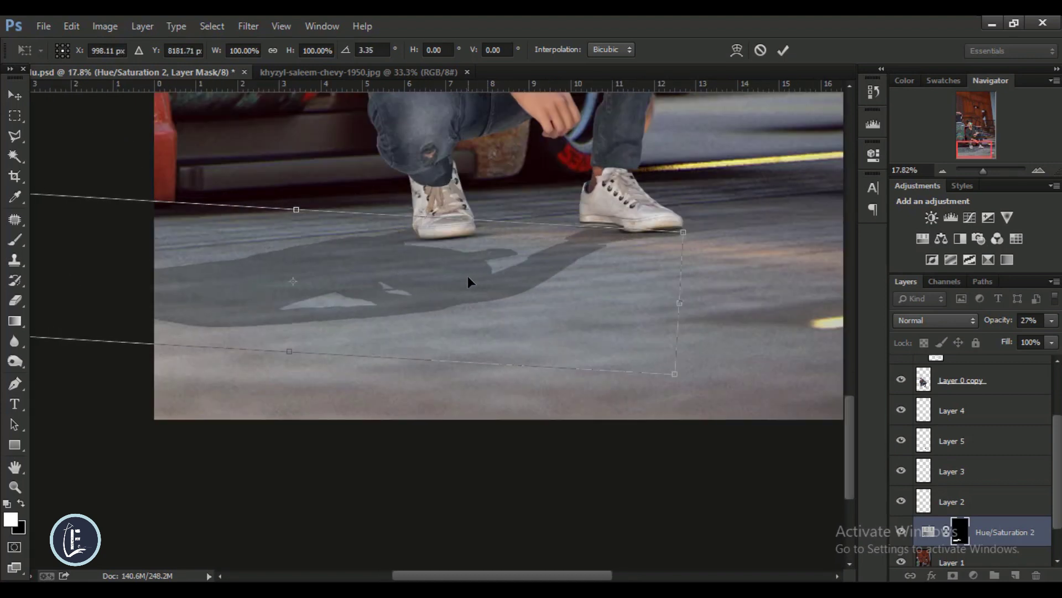
pyautogui.rightClick(530, 235)
pyautogui.click(570, 355)
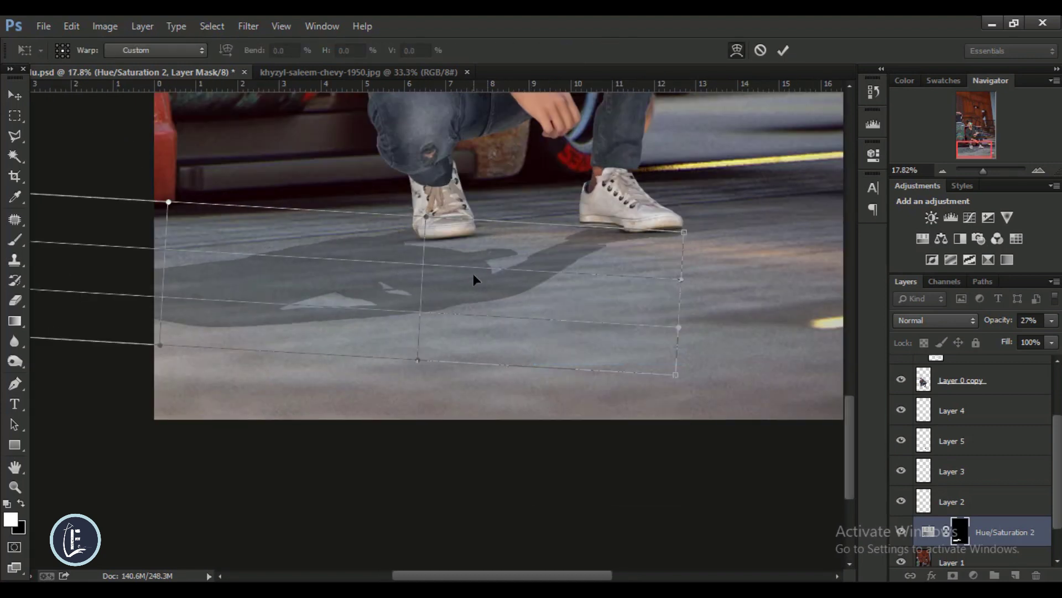
pyautogui.scroll(1, 479, 249)
pyautogui.moveTo(482, 223)
pyautogui.mouseDown()
pyautogui.moveTo(475, 212)
pyautogui.moveTo(615, 217)
pyautogui.moveTo(551, 232)
pyautogui.mouseUp()
pyautogui.press('Return')
# Raise the shadow opacity to 45% and soften it with a Gaussian Blur.
pyautogui.scroll(-2, 595, 221)
pyautogui.moveTo(999, 320); pyautogui.dragTo(1018, 320)
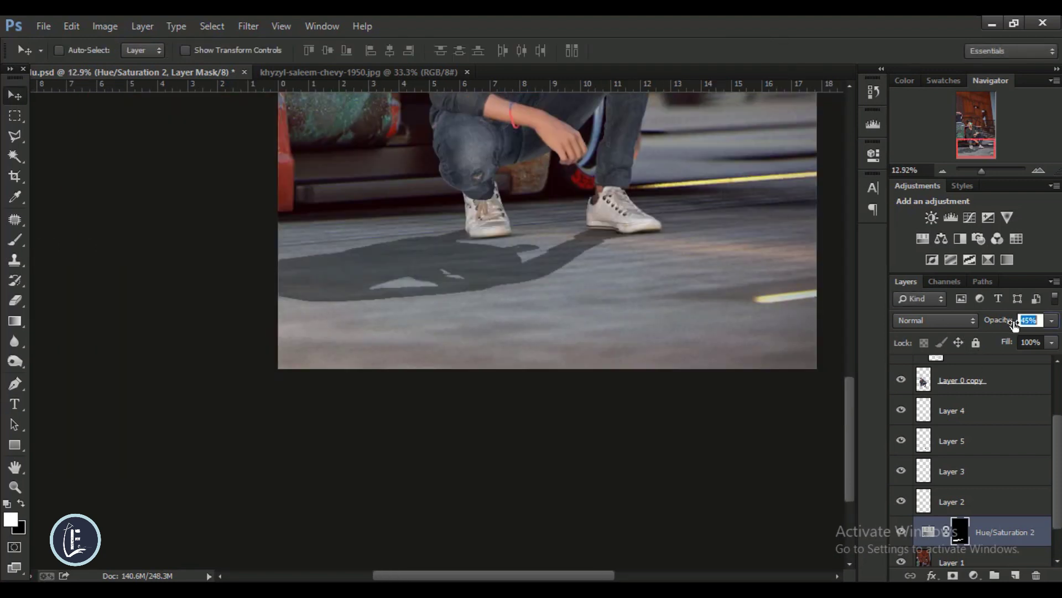
pyautogui.scroll(-2, 553, 222)
pyautogui.click(248, 26)
pyautogui.click(509, 315)
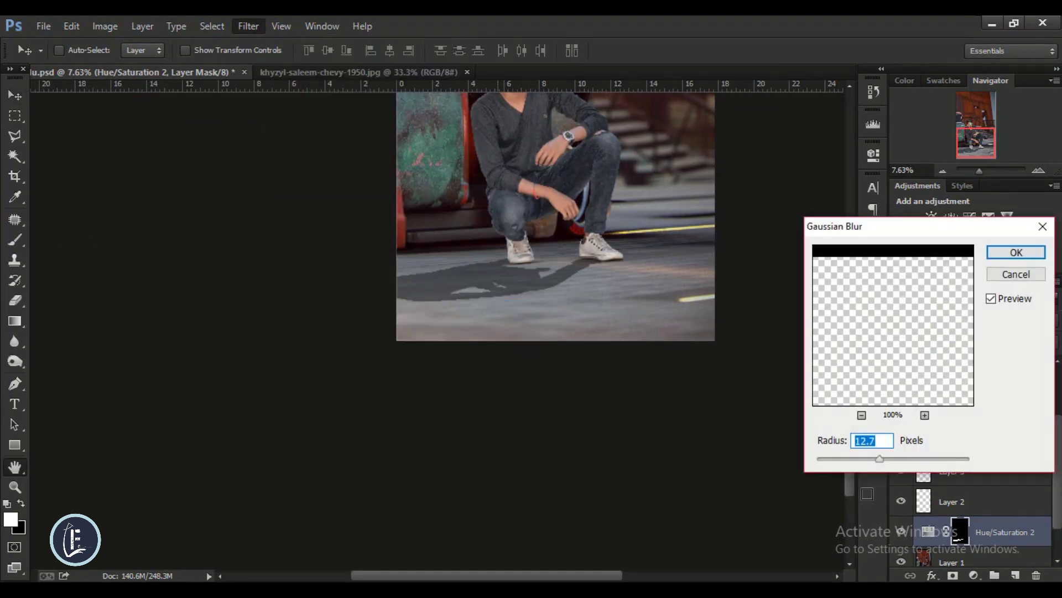
pyautogui.moveTo(879, 458)
pyautogui.mouseDown()
pyautogui.moveTo(897, 458)
pyautogui.moveTo(879, 459)
pyautogui.mouseUp()
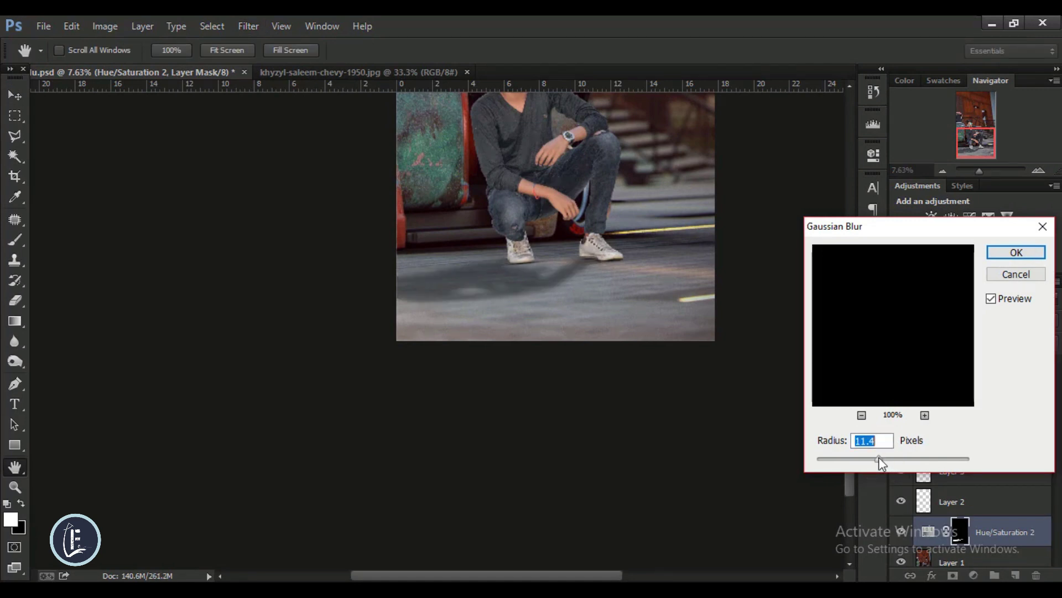
pyautogui.click(1016, 253)
# Set the shadow opacity to 21% and zoom out to view the whole image.
pyautogui.hotkey('ctrl', '0')
pyautogui.press('v')
pyautogui.press('2')
pyautogui.press('1')
pyautogui.hotkey('ctrl', '-')
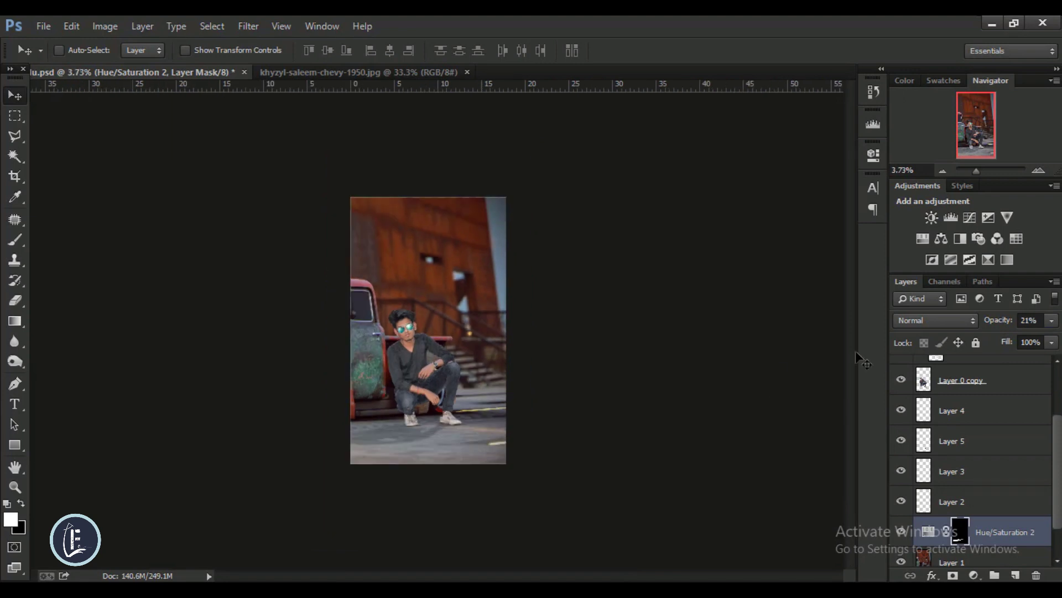
# Fade the shadow out toward the left with a Gradient.
pyautogui.click(15, 321)
pyautogui.scroll(2, 324, 395)
pyautogui.scroll(2, 323, 395)
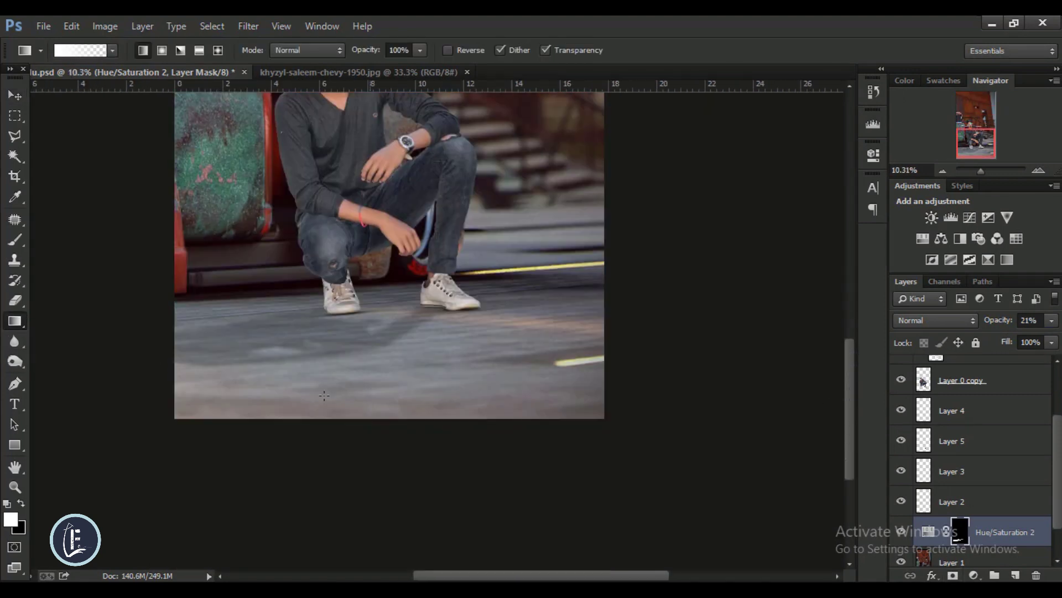
pyautogui.moveTo(381, 353)
pyautogui.mouseDown()
pyautogui.moveTo(367, 363)
pyautogui.moveTo(3, 396)
pyautogui.mouseUp()
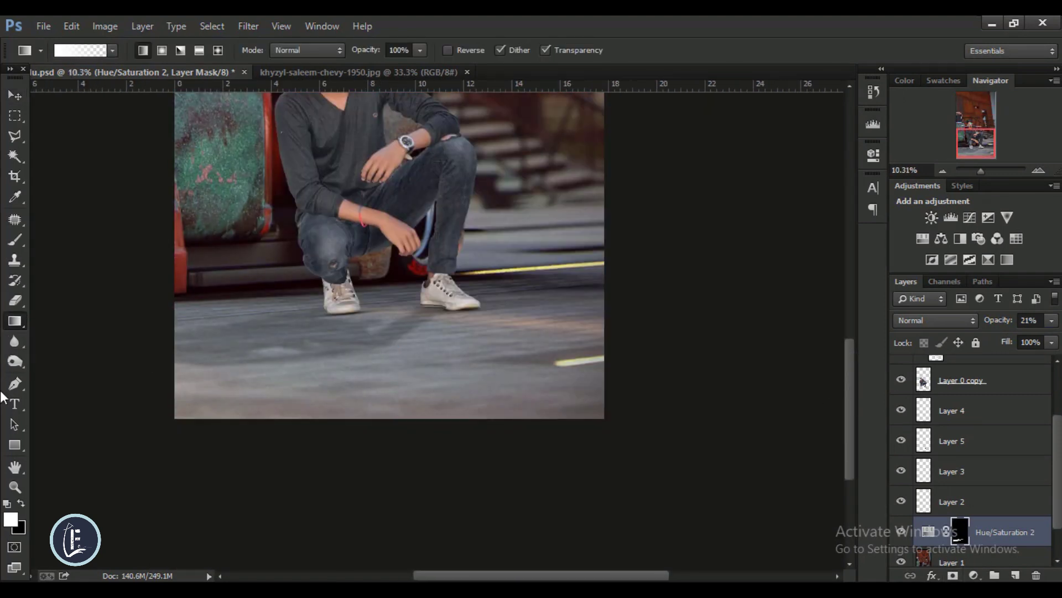
pyautogui.click(21, 504)
# Keep the shadow at 21% opacity after trying 37%, and select Layer 0 copy.
pyautogui.press('v')
pyautogui.moveTo(1001, 321); pyautogui.dragTo(1010, 323)
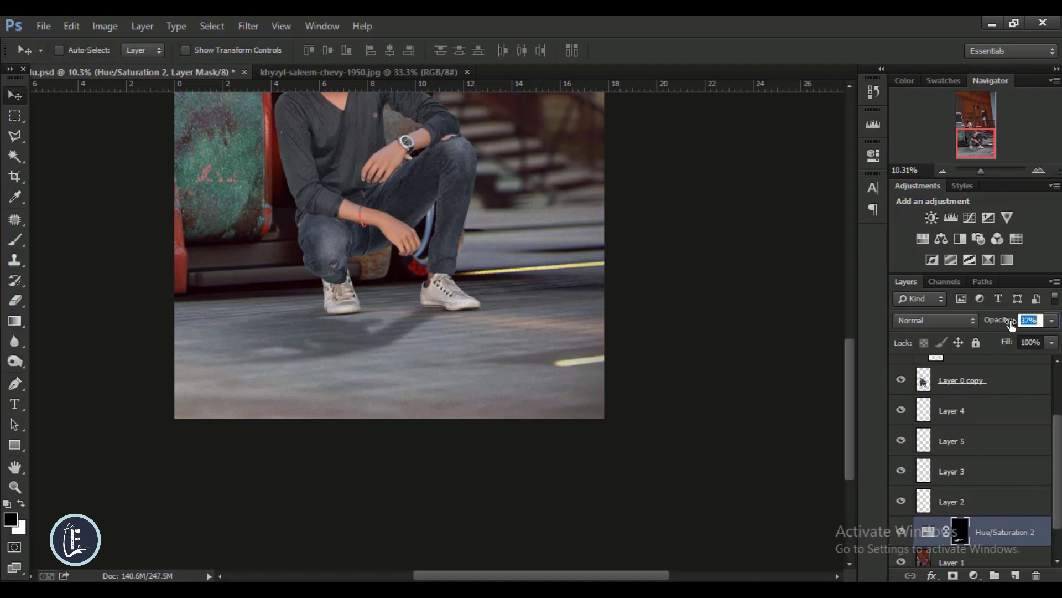
pyautogui.hotkey('ctrl', 'z')
pyautogui.scroll(-1, 555, 351)
pyautogui.scroll(-2, 440, 380)
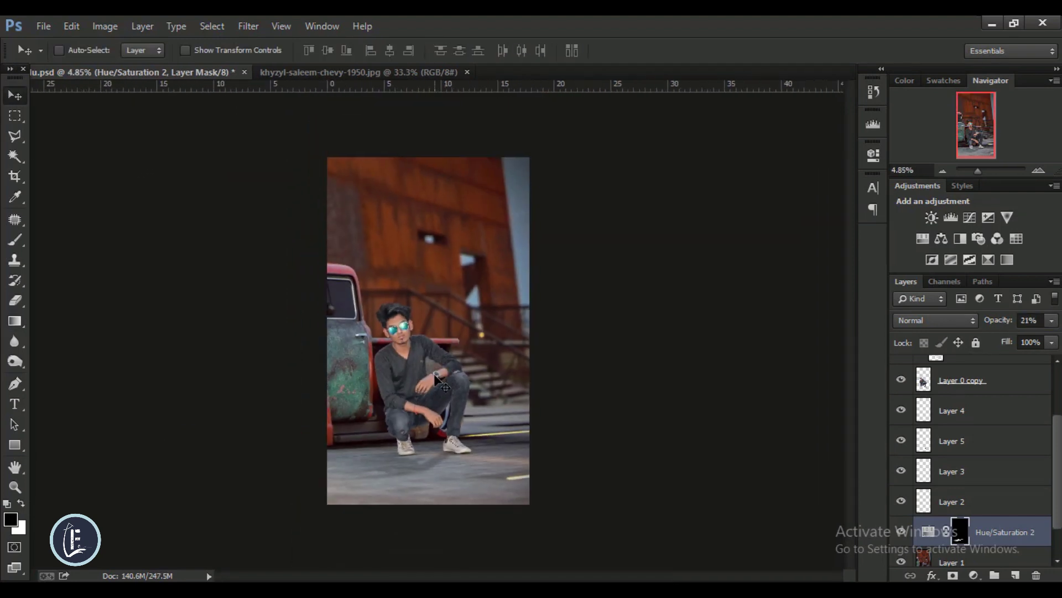
pyautogui.click(963, 392)
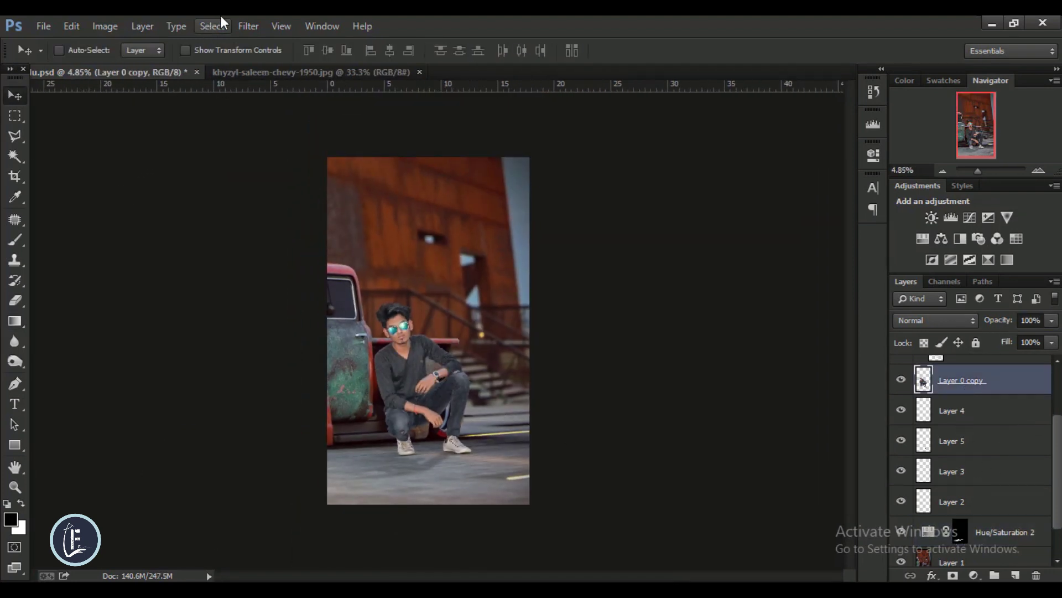
# Open the Camera Raw Filter on the man and reduce blue and purple saturation in his clothing.
pyautogui.click(249, 26)
pyautogui.click(256, 113)
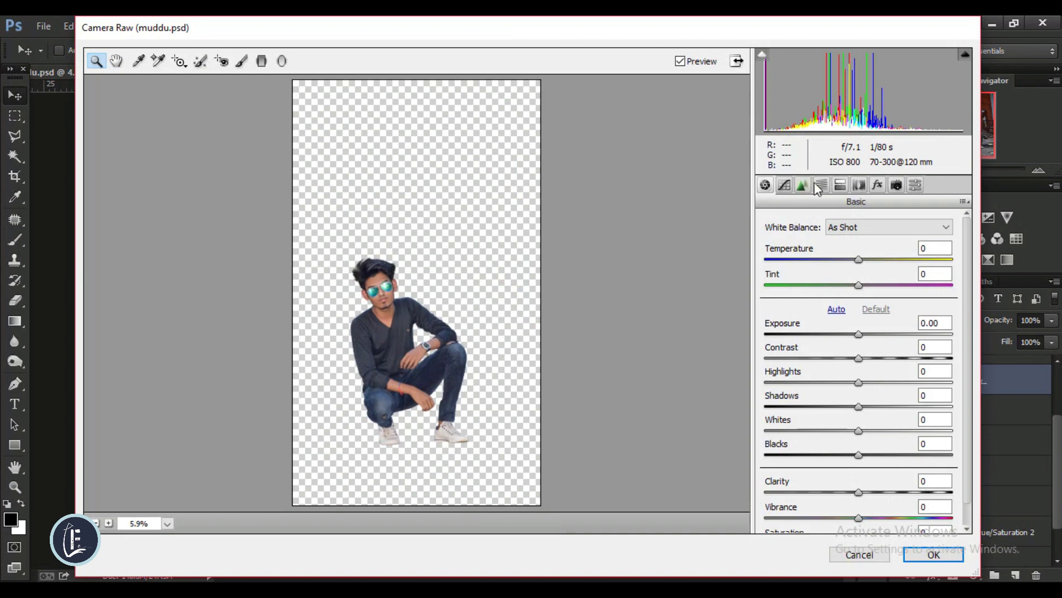
pyautogui.click(179, 62)
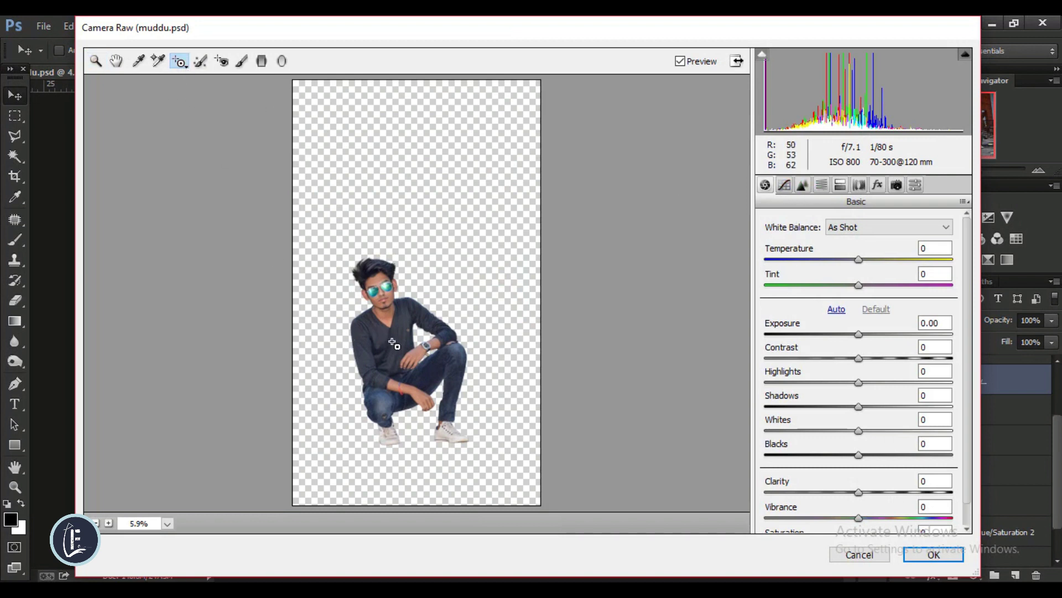
pyautogui.click(821, 188)
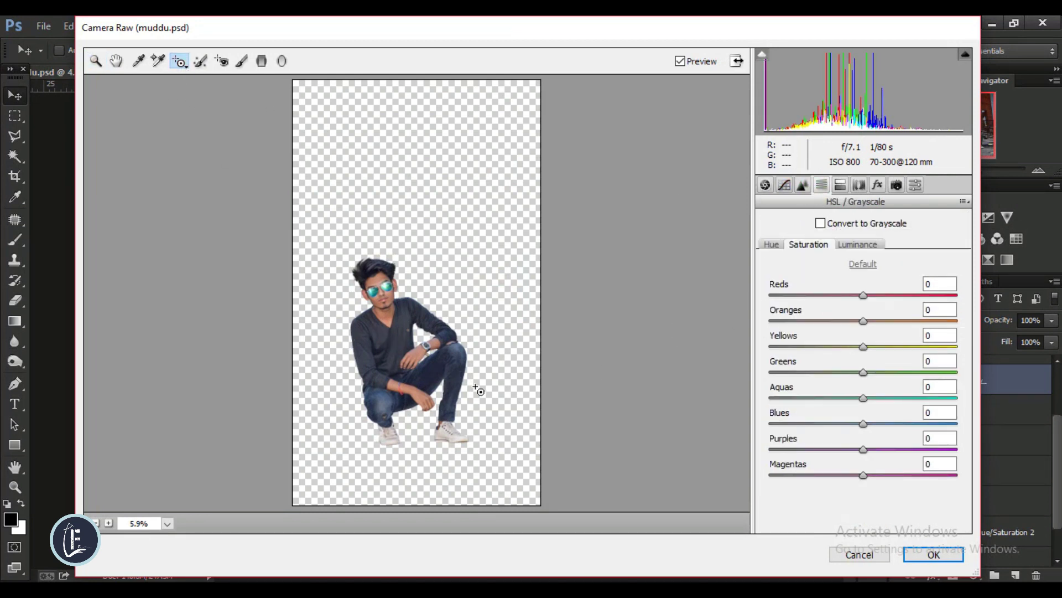
pyautogui.moveTo(407, 349); pyautogui.dragTo(351, 361)
pyautogui.click(850, 245)
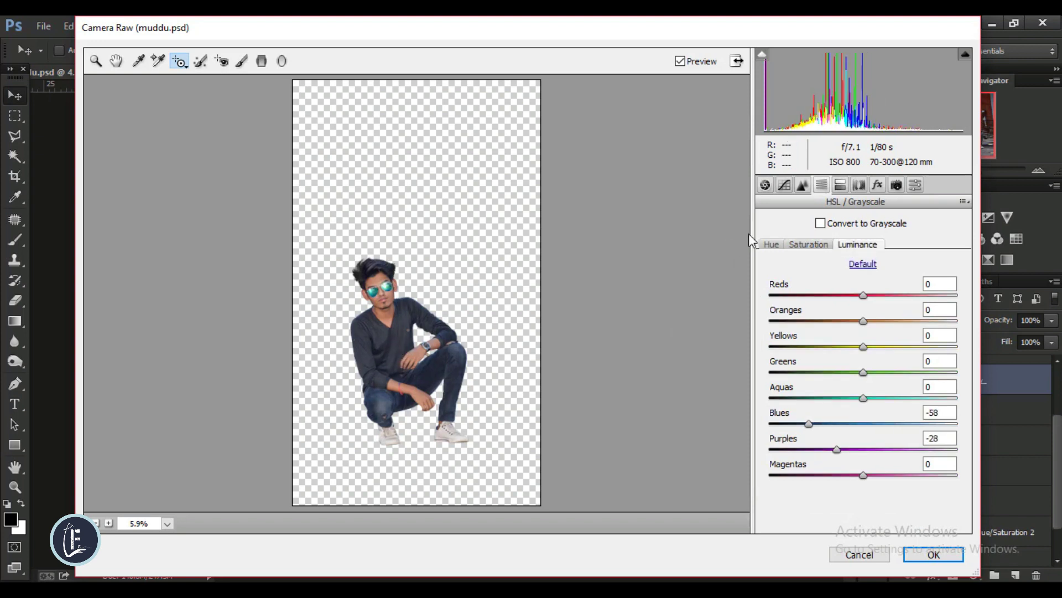
pyautogui.click(772, 244)
pyautogui.click(772, 191)
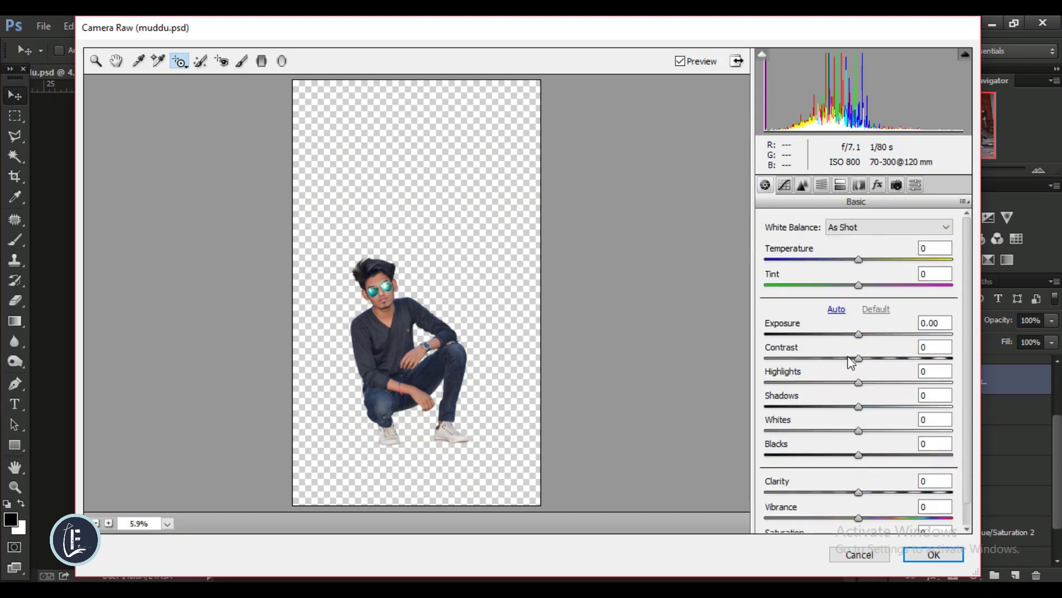
# Set Contrast +13, Blacks -23 and a touch of Clarity, then apply to the man's layer.
pyautogui.moveTo(859, 359); pyautogui.dragTo(872, 361)
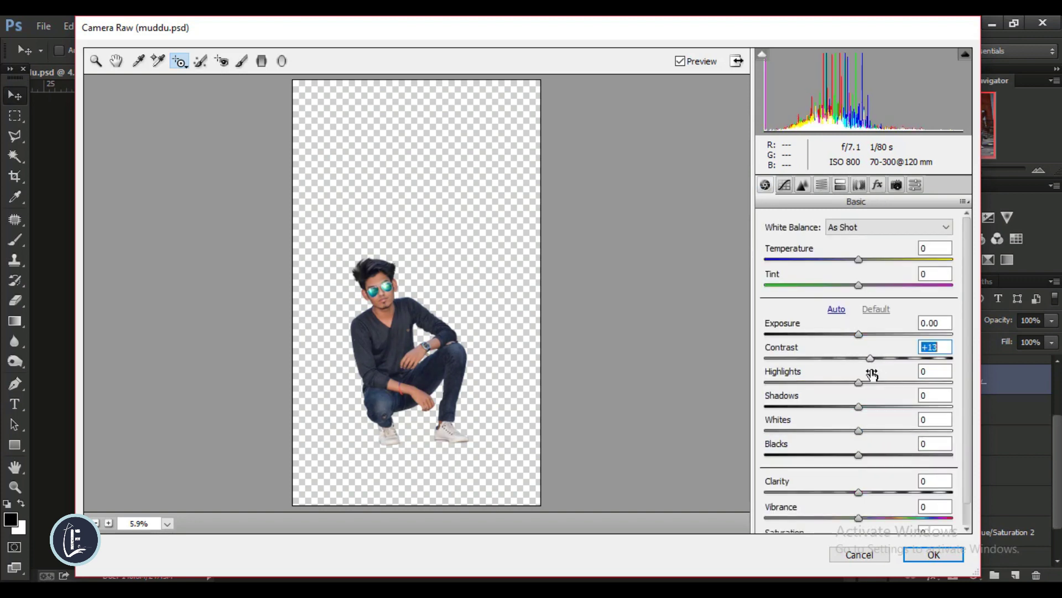
pyautogui.moveTo(858, 492); pyautogui.dragTo(870, 491)
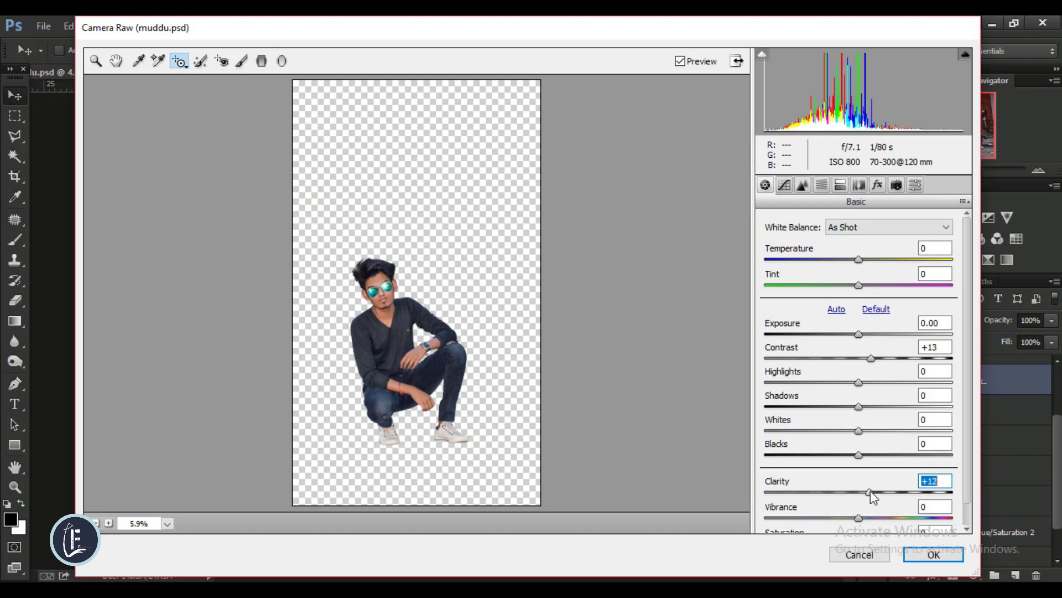
pyautogui.moveTo(859, 455); pyautogui.dragTo(838, 456)
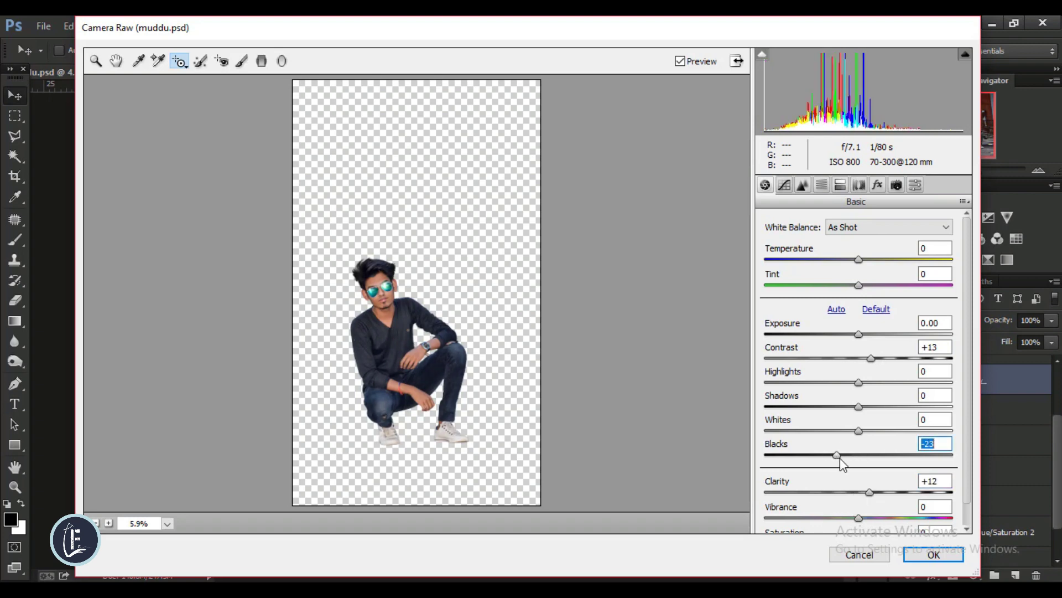
pyautogui.moveTo(871, 493); pyautogui.dragTo(859, 493)
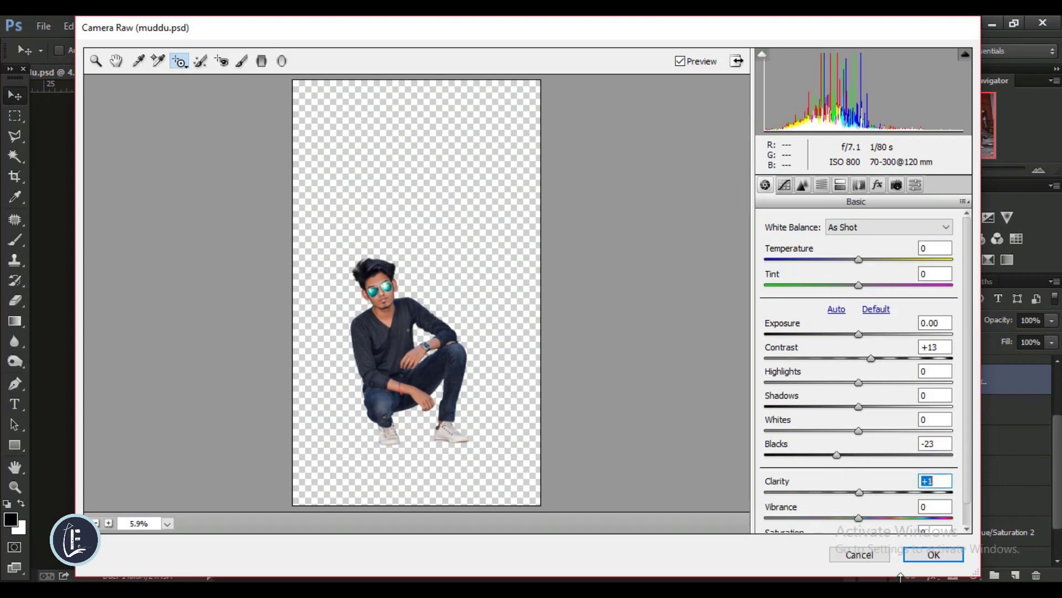
pyautogui.click(933, 555)
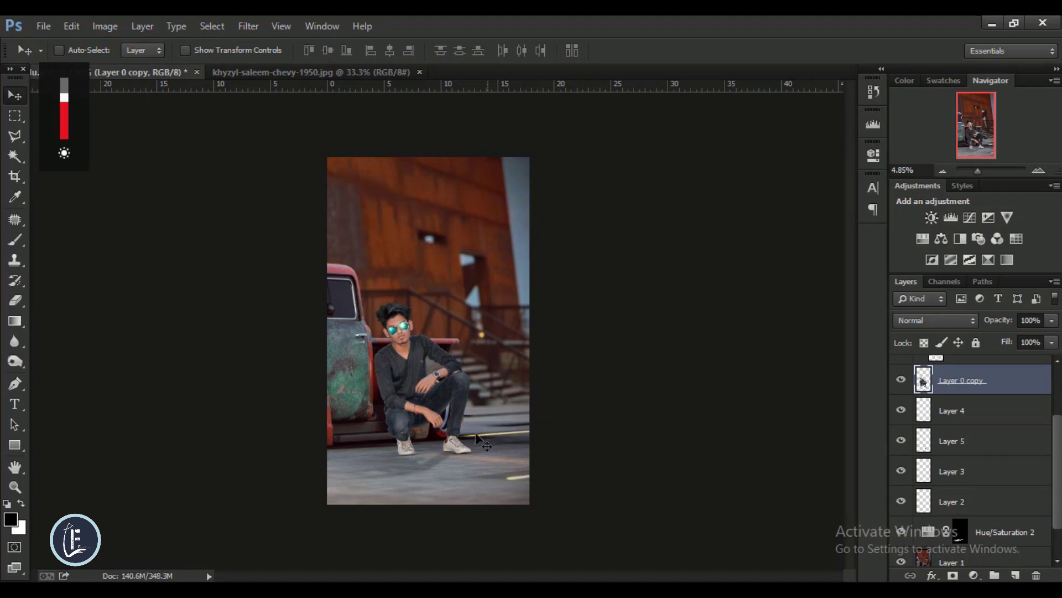
pyautogui.scroll(2, 483, 441)
pyautogui.scroll(-5, 395, 338)
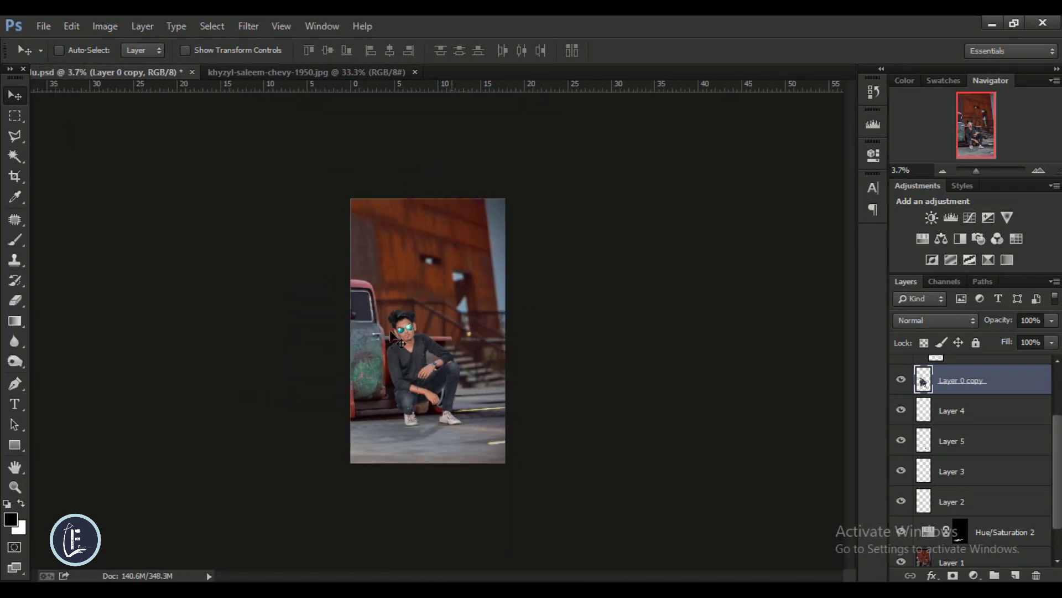
# Stamp all visible layers into a new Layer 7 at the top of the stack.
pyautogui.scroll(3, 942, 402)
pyautogui.click(1002, 372)
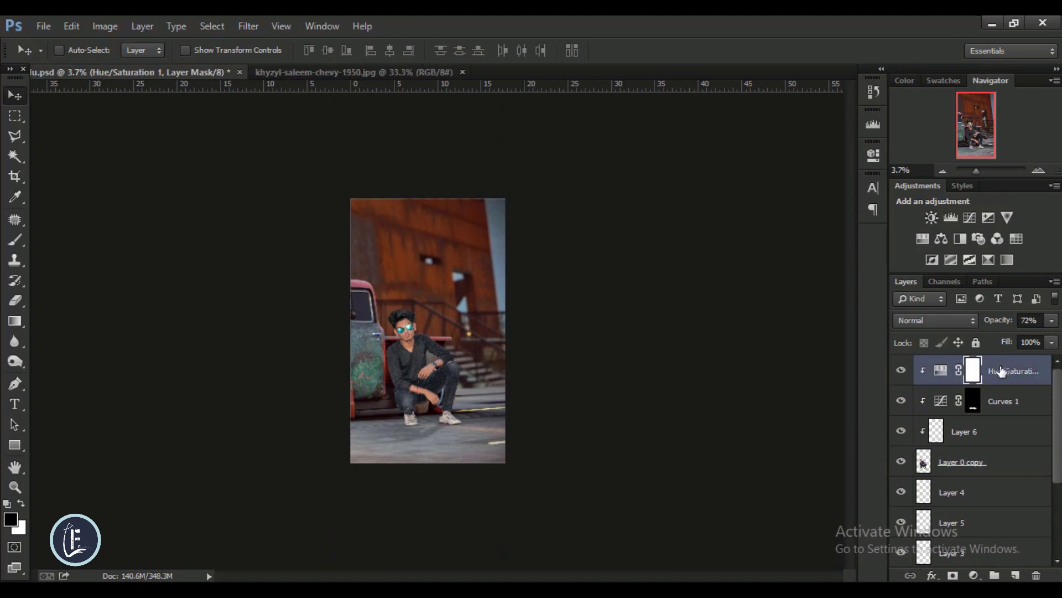
pyautogui.hotkey('ctrl', 'shift', 'alt', 'e')
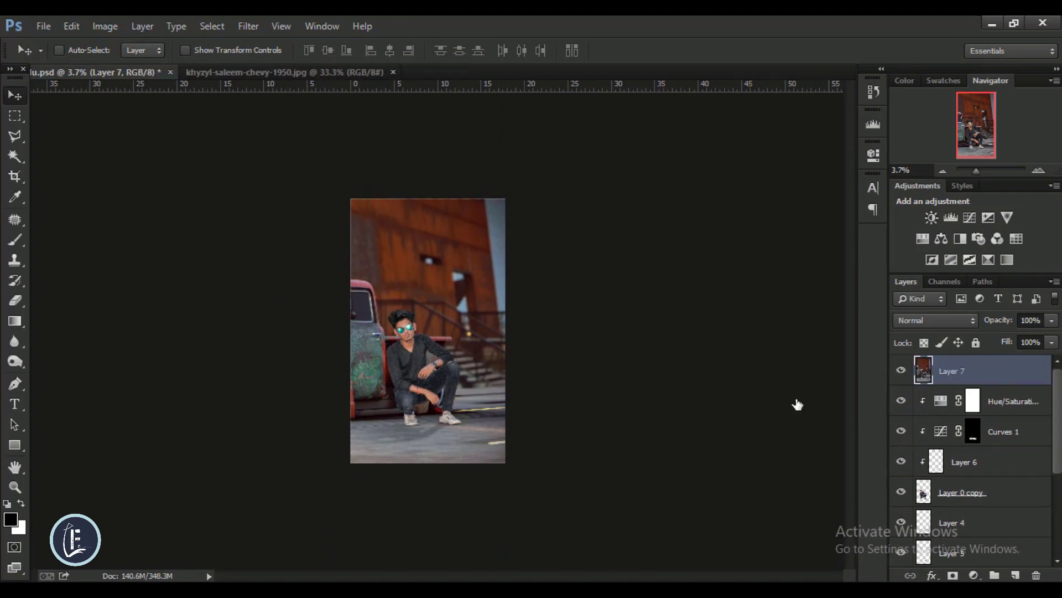
pyautogui.scroll(2, 426, 339)
pyautogui.scroll(2, 426, 339)
pyautogui.scroll(-2, 426, 339)
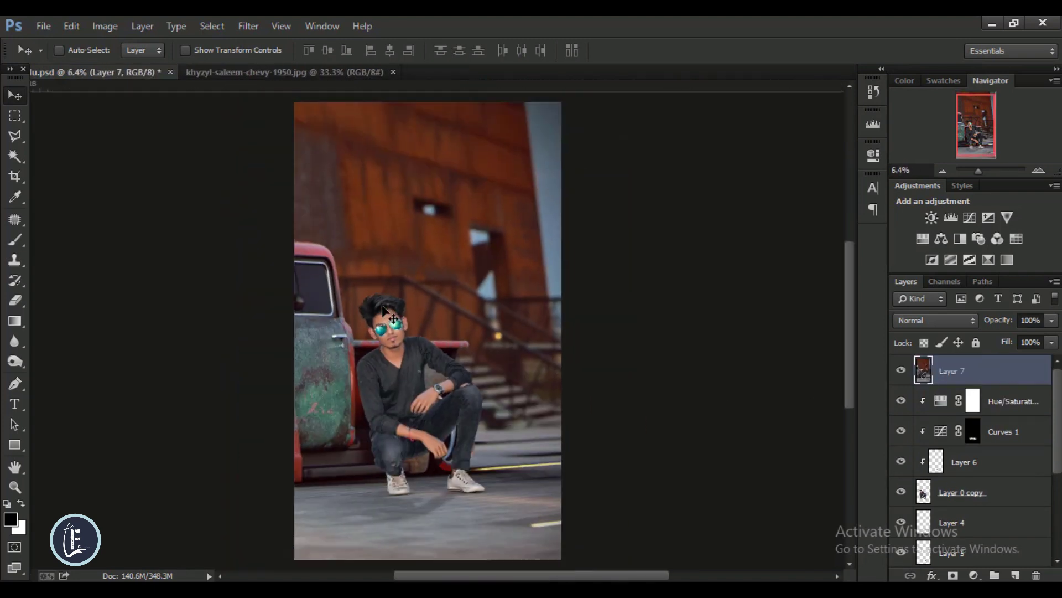
pyautogui.scroll(-1, 425, 339)
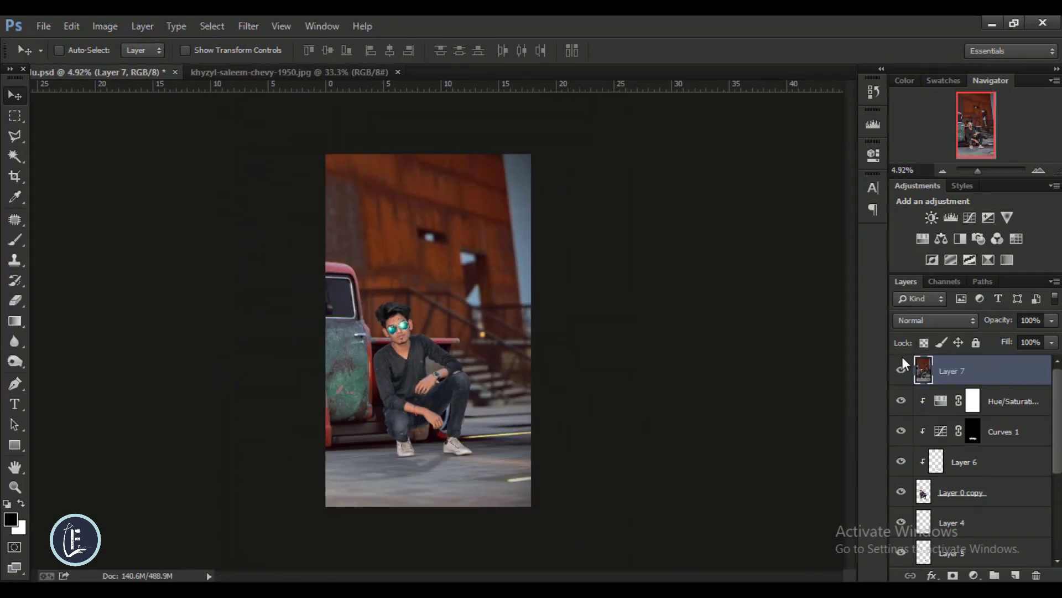
# In Camera Raw, boost Vibrance to +94 and lower Oranges saturation to -40.
pyautogui.click(248, 26)
pyautogui.click(271, 117)
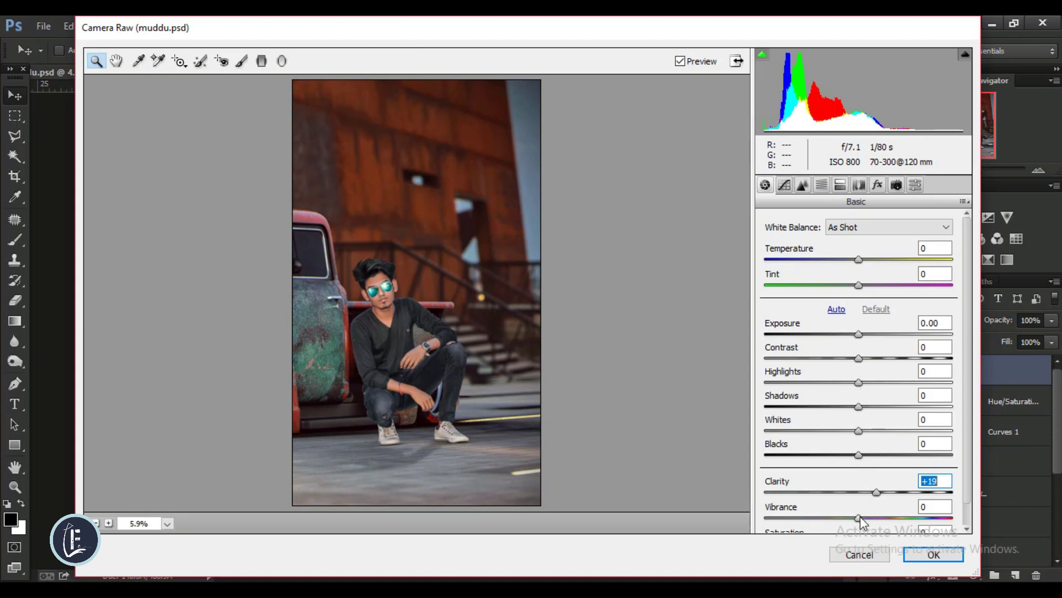
pyautogui.moveTo(858, 517); pyautogui.dragTo(947, 517)
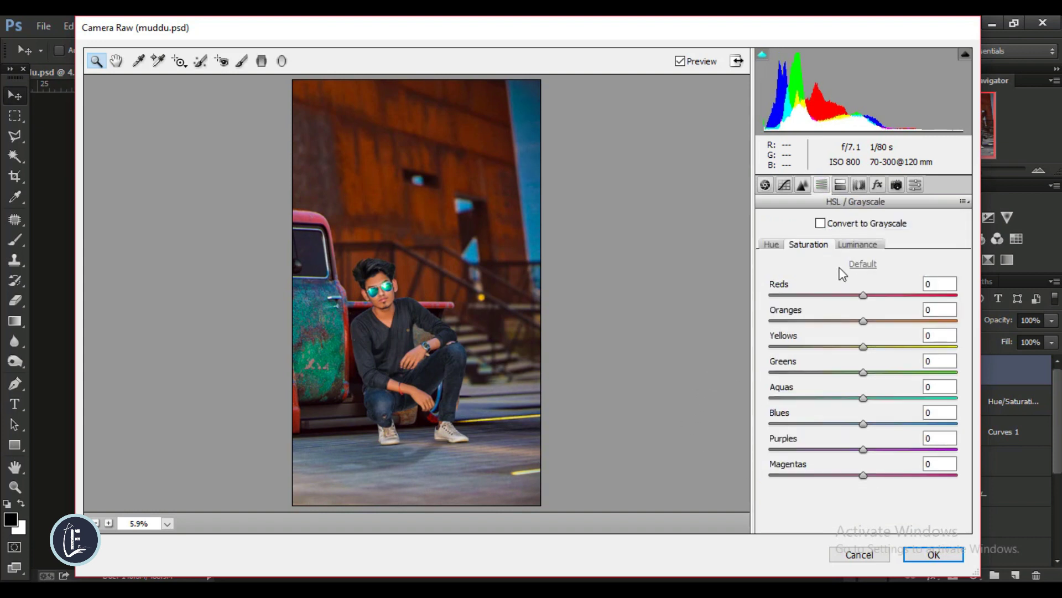
pyautogui.moveTo(863, 322); pyautogui.dragTo(825, 332)
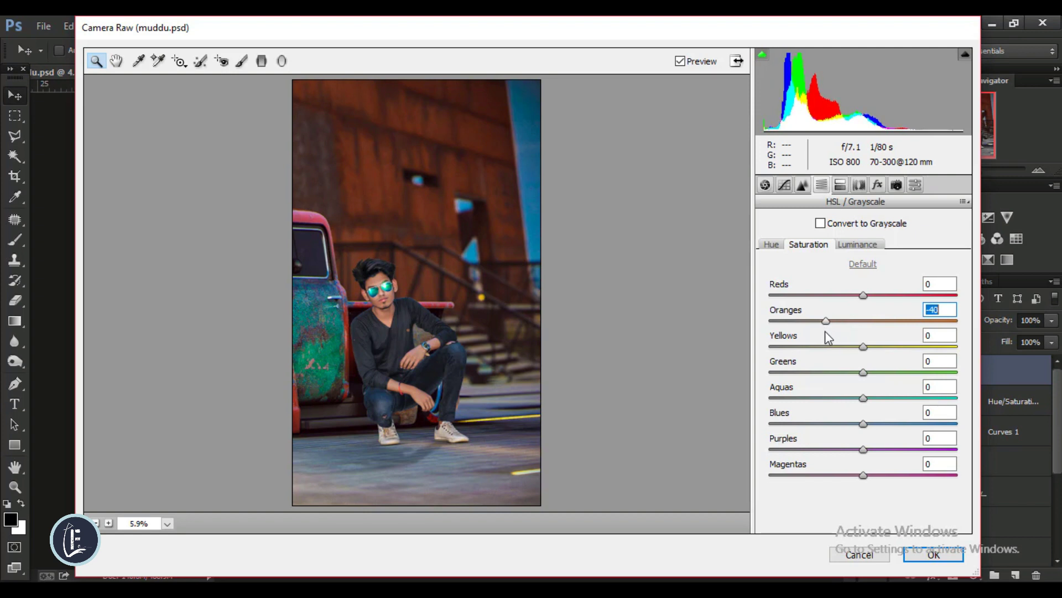
pyautogui.keyDown('alt'); pyautogui.click(647, 398); pyautogui.keyUp('alt')
pyautogui.hotkey('ctrl', '0')
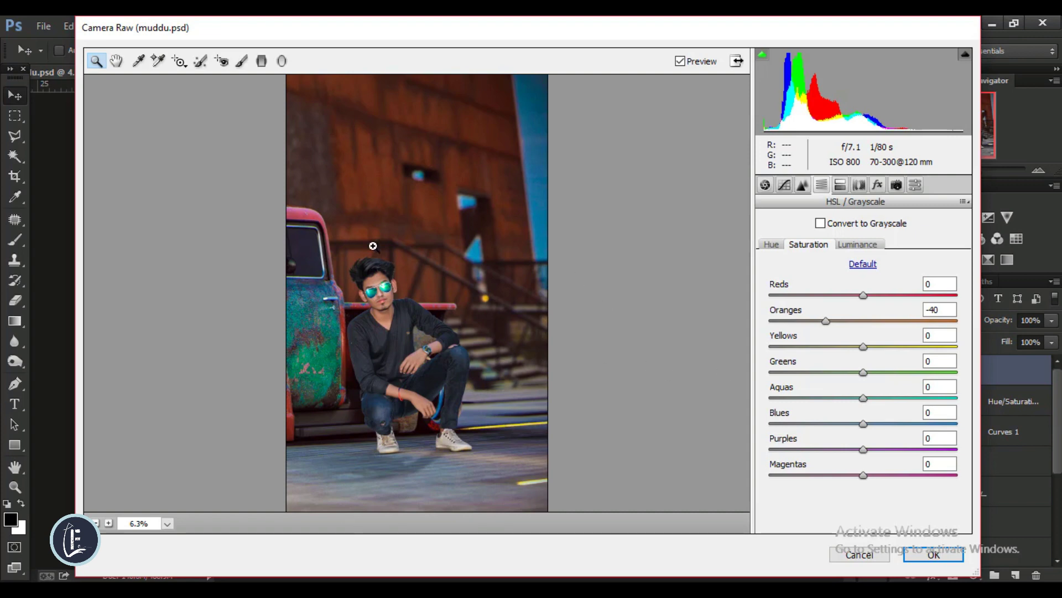
# Draw a large radial filter, reset Temperature to 0, shift it right and set Exposure -0.55.
pyautogui.click(282, 60)
pyautogui.moveTo(305, 222); pyautogui.dragTo(323, 276)
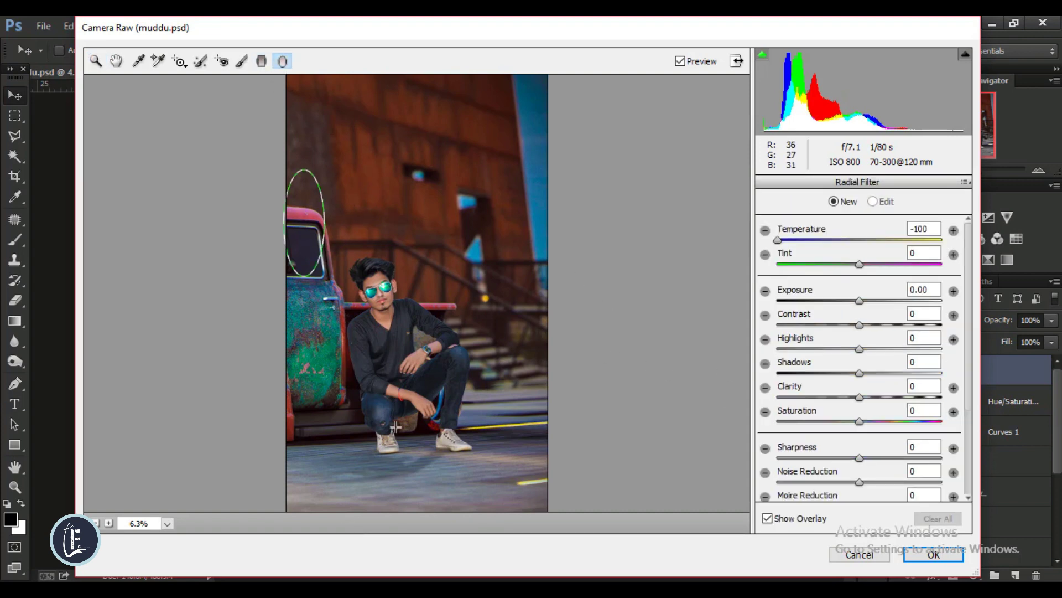
pyautogui.moveTo(395, 426); pyautogui.dragTo(549, 363)
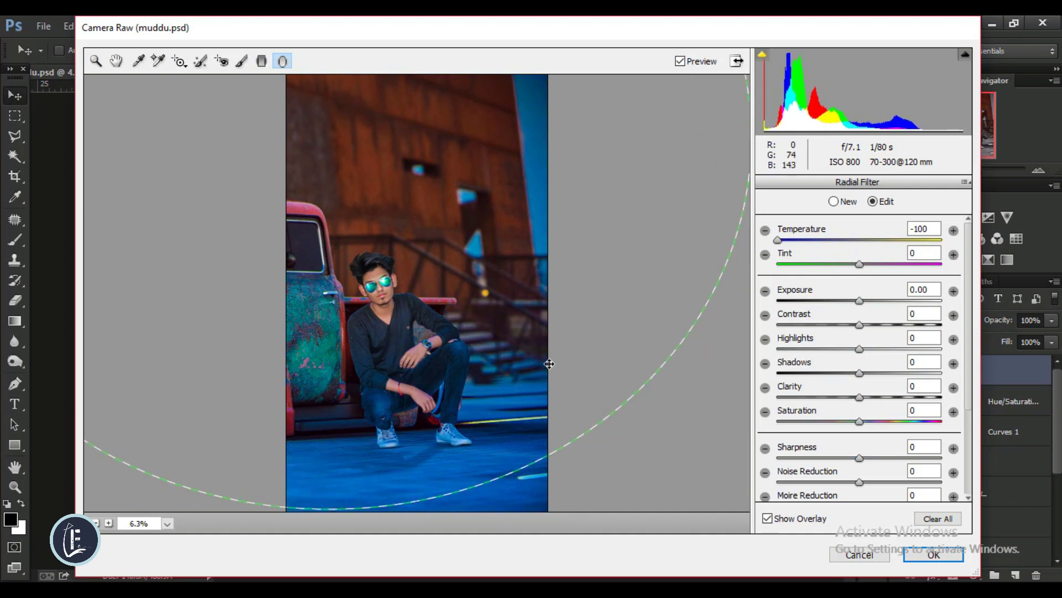
pyautogui.write('0')
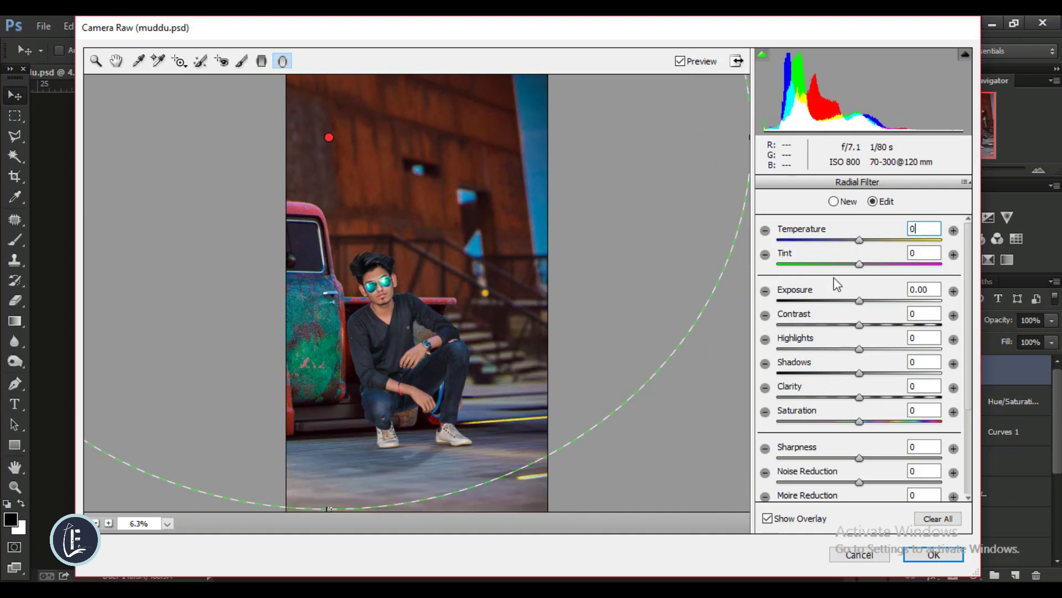
pyautogui.moveTo(860, 302); pyautogui.dragTo(841, 309)
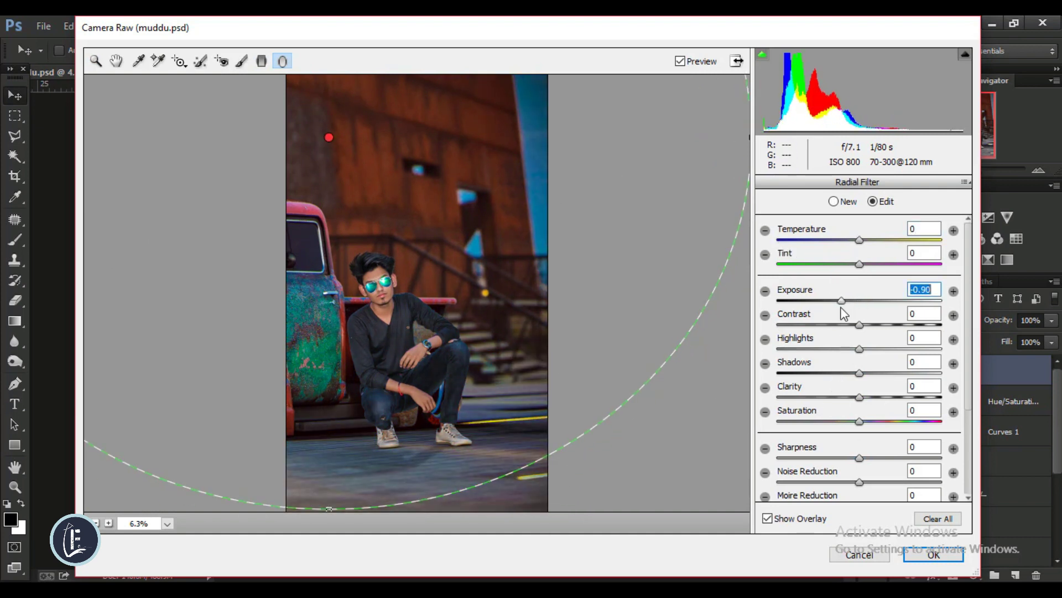
pyautogui.hotkey('ctrl', '-')
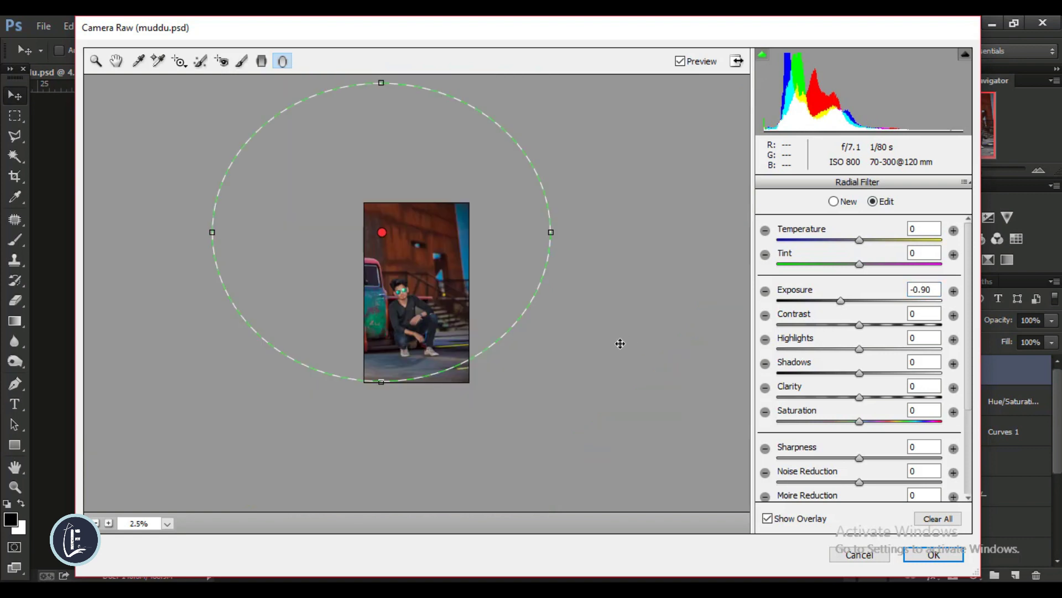
pyautogui.moveTo(504, 251)
pyautogui.mouseDown()
pyautogui.moveTo(596, 249)
pyautogui.moveTo(542, 253)
pyautogui.mouseUp()
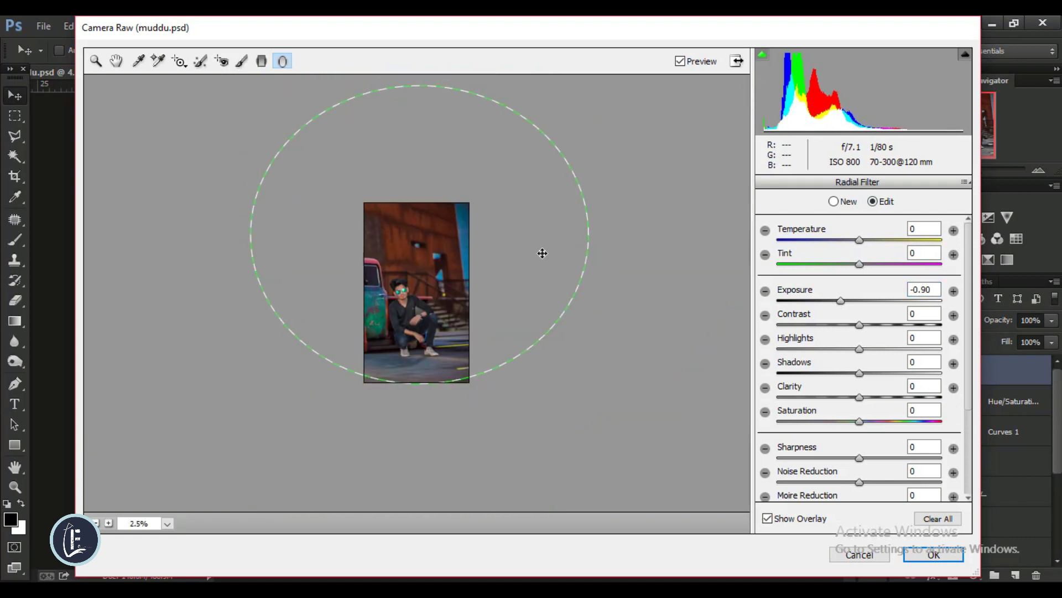
pyautogui.moveTo(841, 301); pyautogui.dragTo(848, 302)
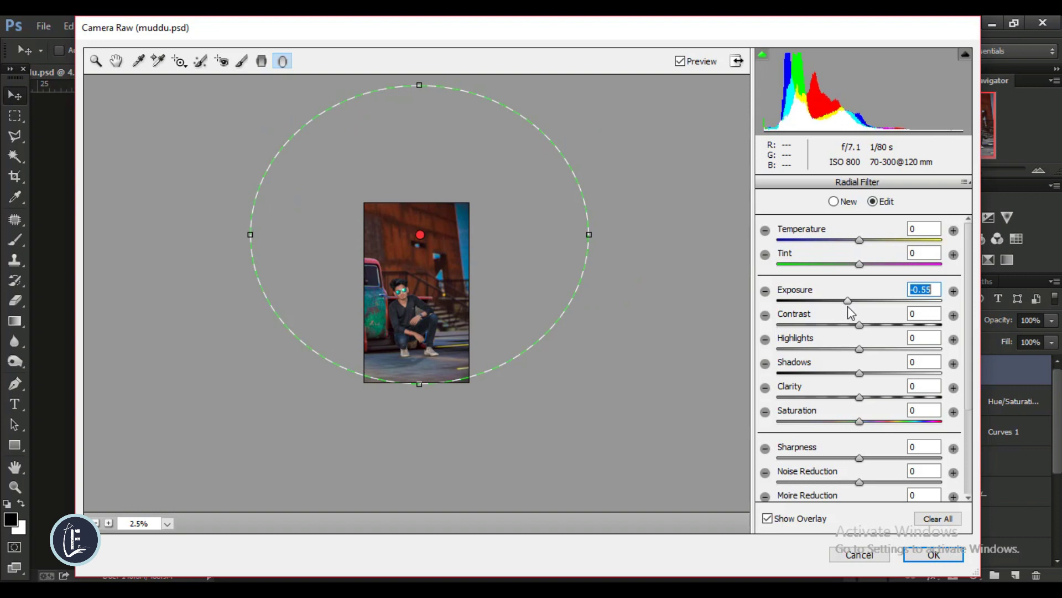
pyautogui.click(116, 61)
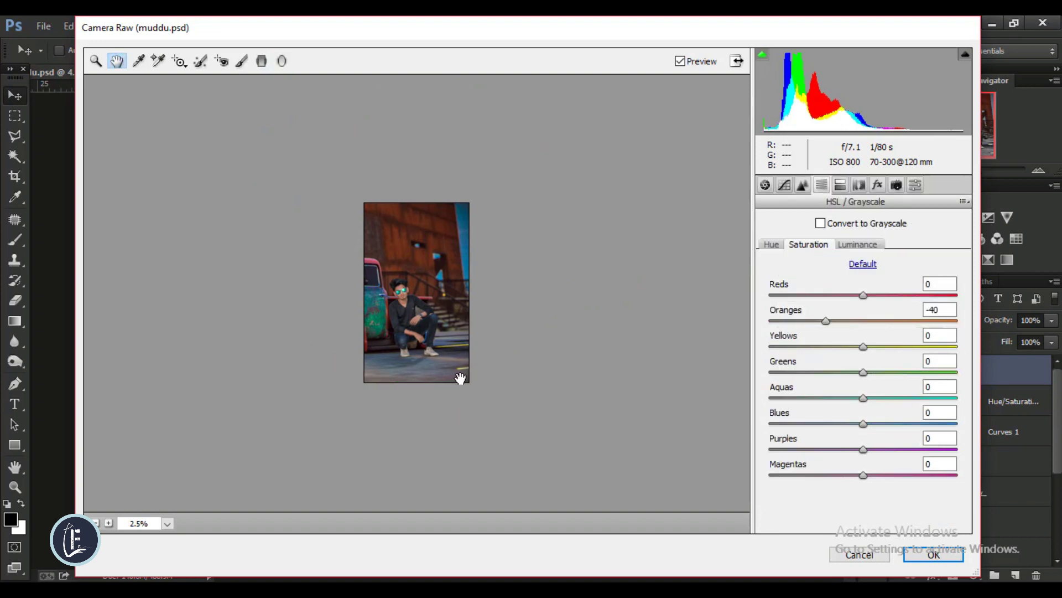
# Shape a Blue-channel point curve with shadow, midtone and highlight points for a cooler tone.
pyautogui.hotkey('ctrl', '0')
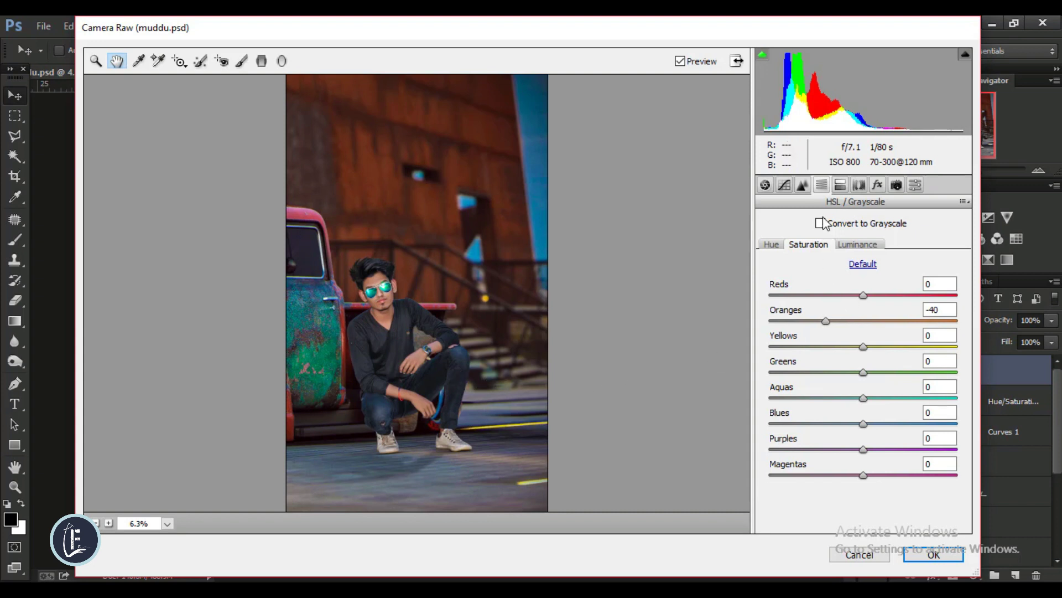
pyautogui.click(788, 185)
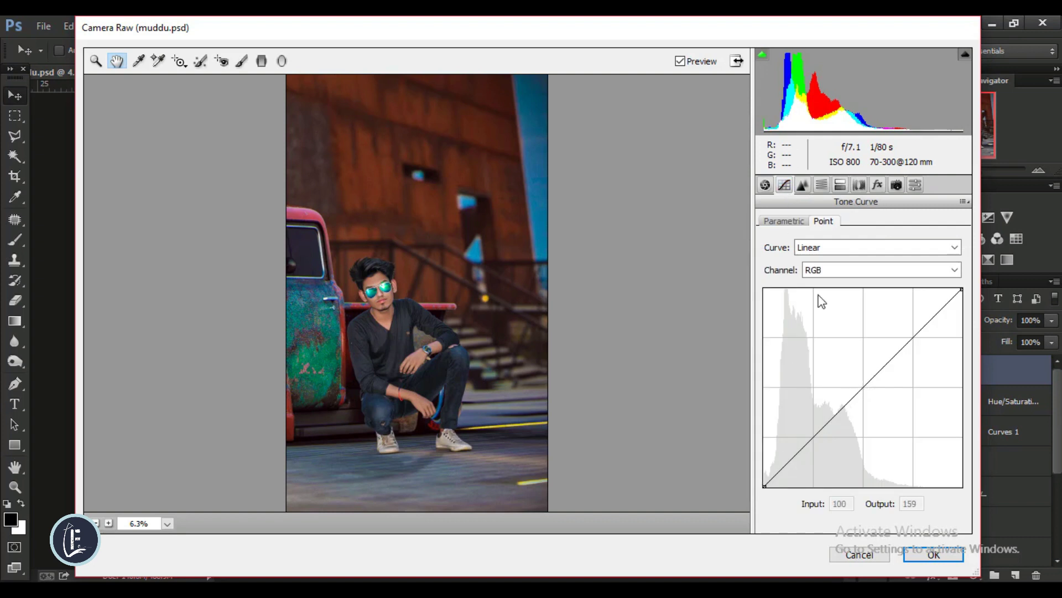
pyautogui.click(825, 271)
pyautogui.click(823, 325)
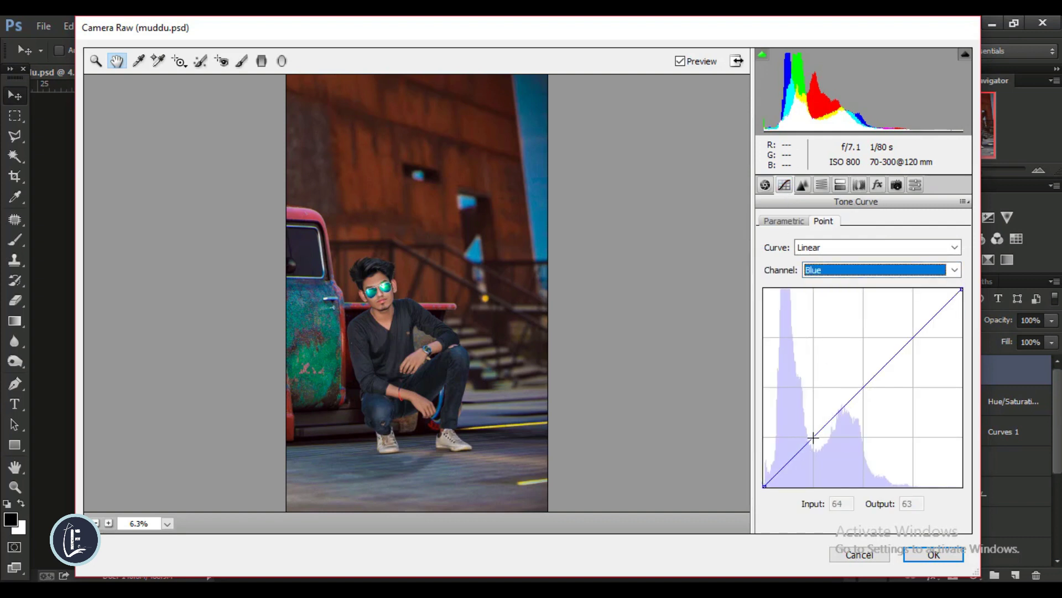
pyautogui.click(813, 438)
pyautogui.click(863, 386)
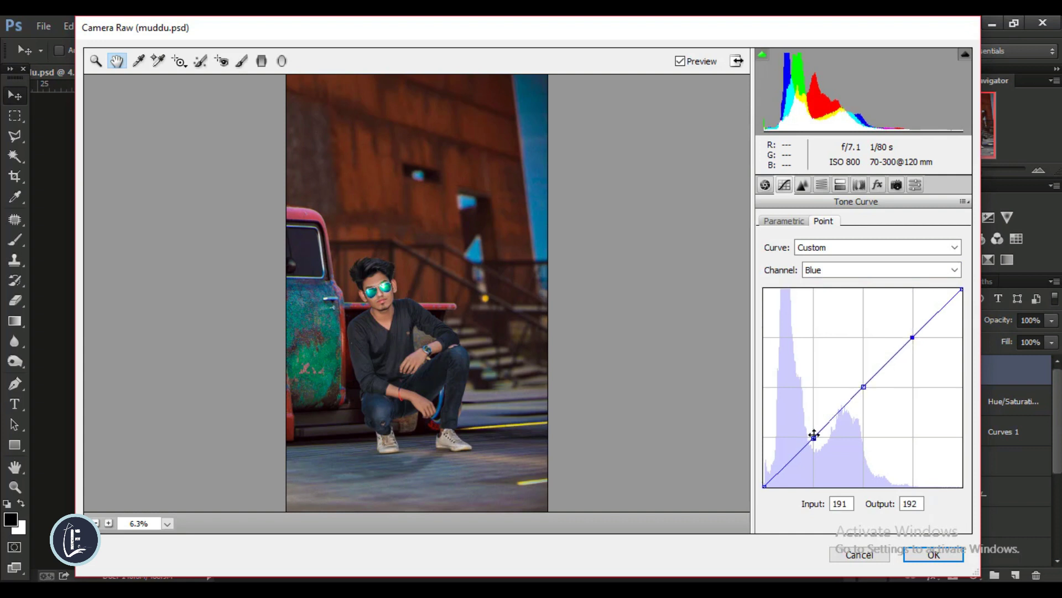
pyautogui.moveTo(814, 438); pyautogui.dragTo(817, 439)
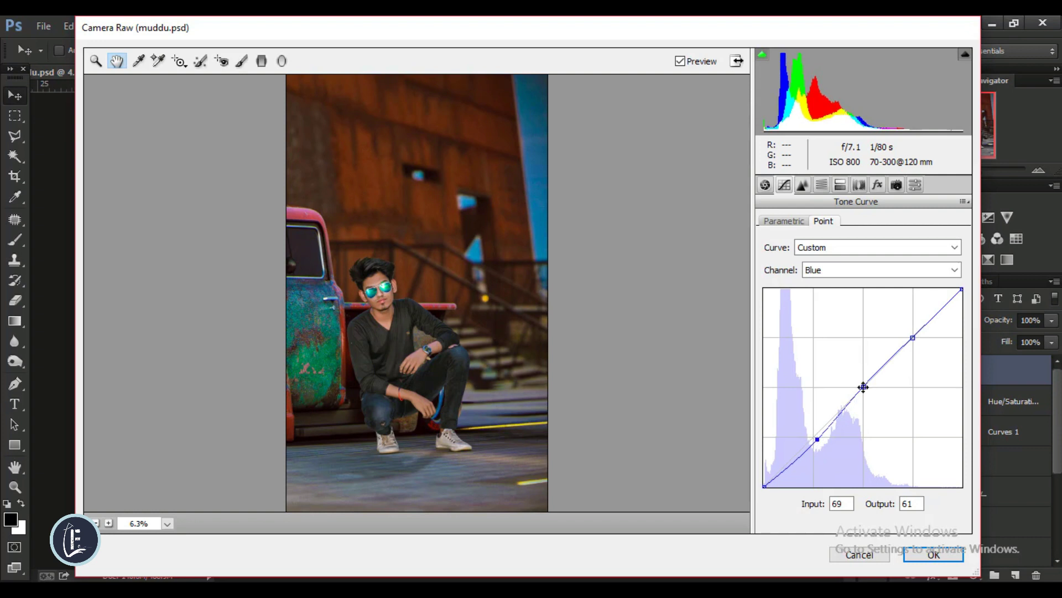
pyautogui.moveTo(863, 386); pyautogui.dragTo(865, 384)
pyautogui.moveTo(818, 437); pyautogui.dragTo(816, 441)
pyautogui.moveTo(910, 338); pyautogui.dragTo(915, 340)
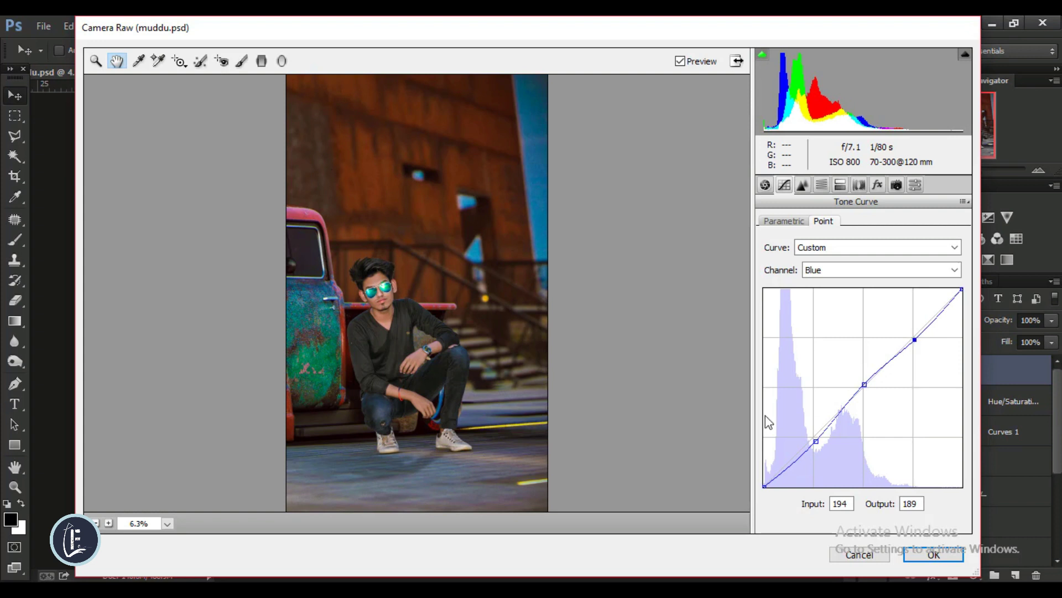
# Set Blacks to -7 and apply the Camera Raw grading to Layer 7.
pyautogui.hotkey('ctrl', '-')
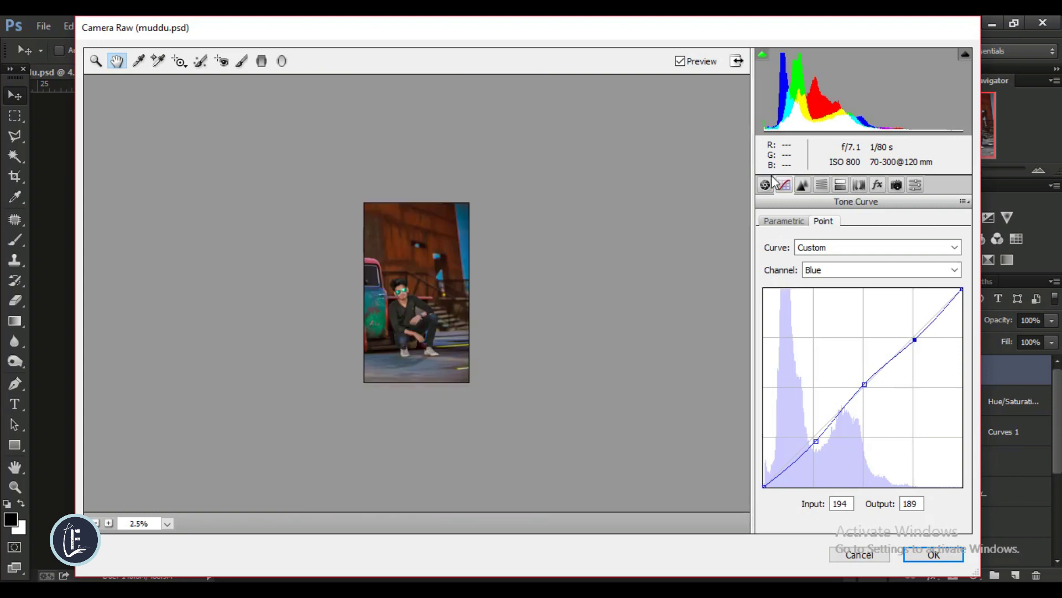
pyautogui.click(765, 184)
pyautogui.moveTo(858, 455); pyautogui.dragTo(853, 455)
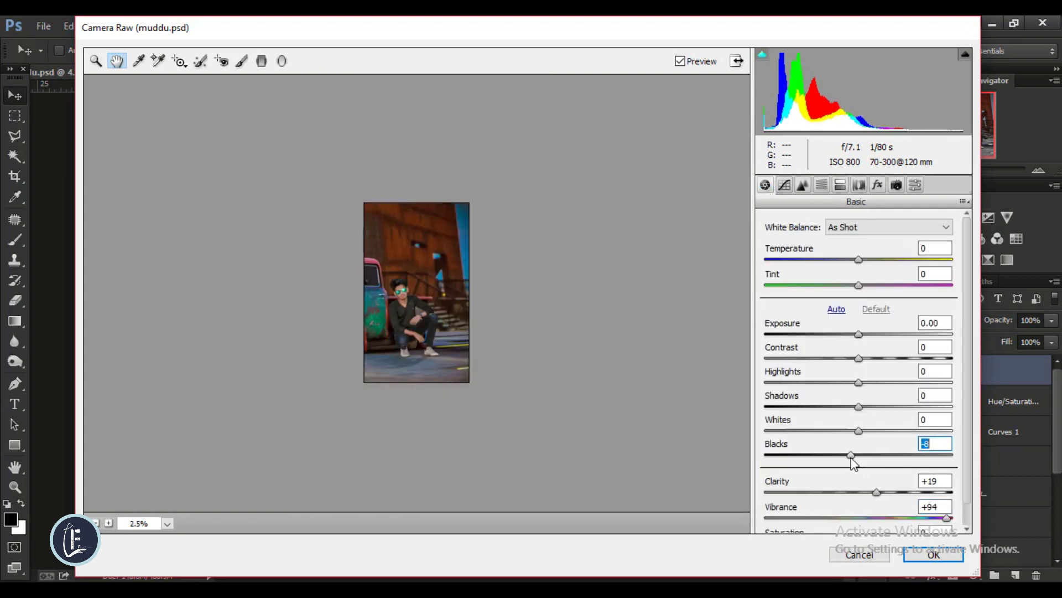
pyautogui.click(918, 554)
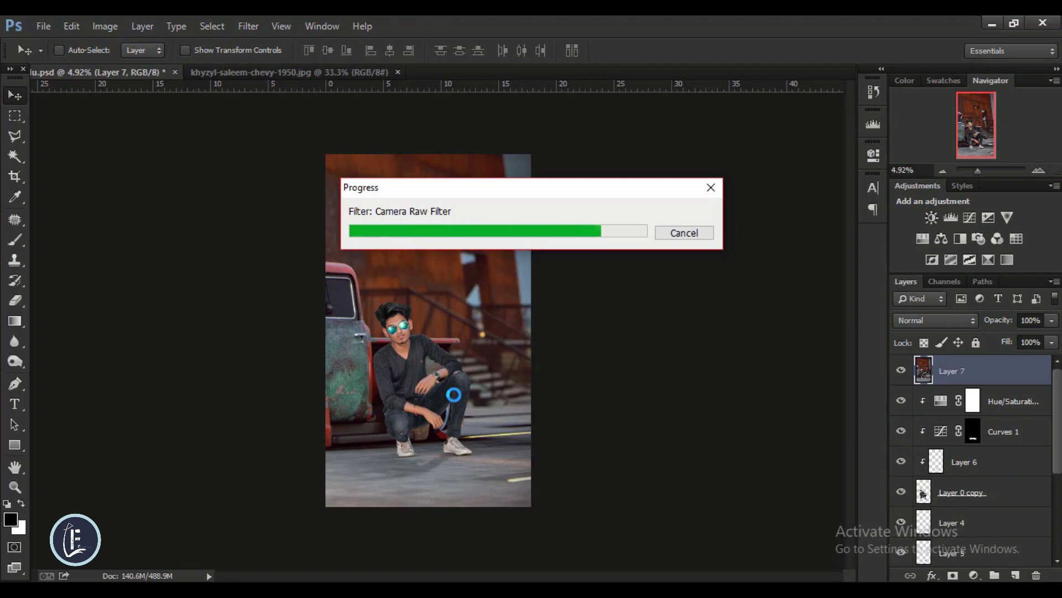
# Zoom in and out to inspect the cooler, moodier Camera Raw grading on Layer 7.
pyautogui.keyDown('alt'); pyautogui.scroll(4, 406, 321); pyautogui.keyUp('alt')
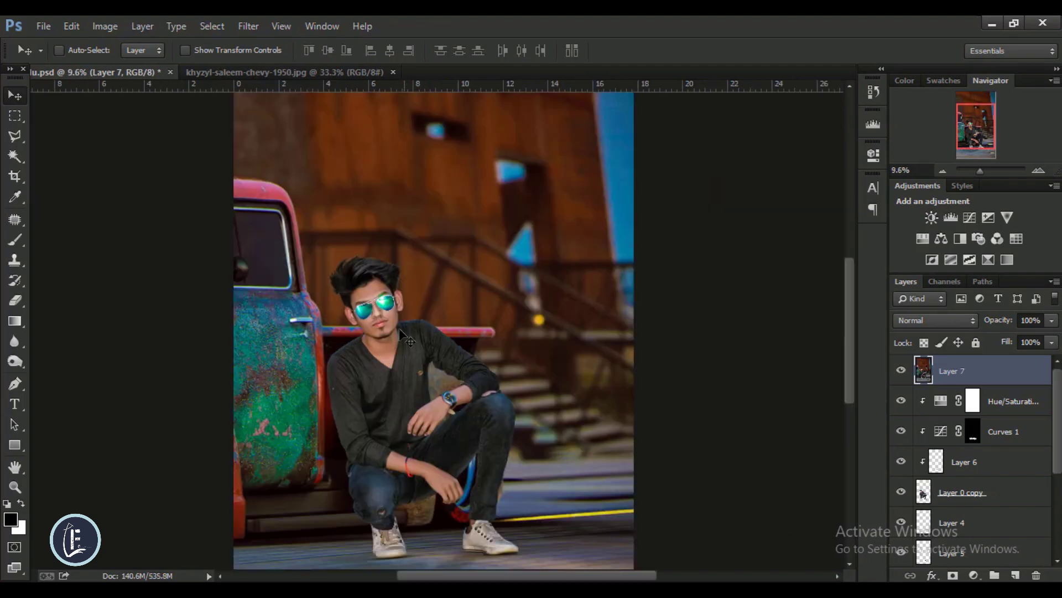
pyautogui.keyDown('alt'); pyautogui.scroll(-2, 397, 299); pyautogui.keyUp('alt')
pyautogui.keyDown('alt'); pyautogui.scroll(-2, 396, 299); pyautogui.keyUp('alt')
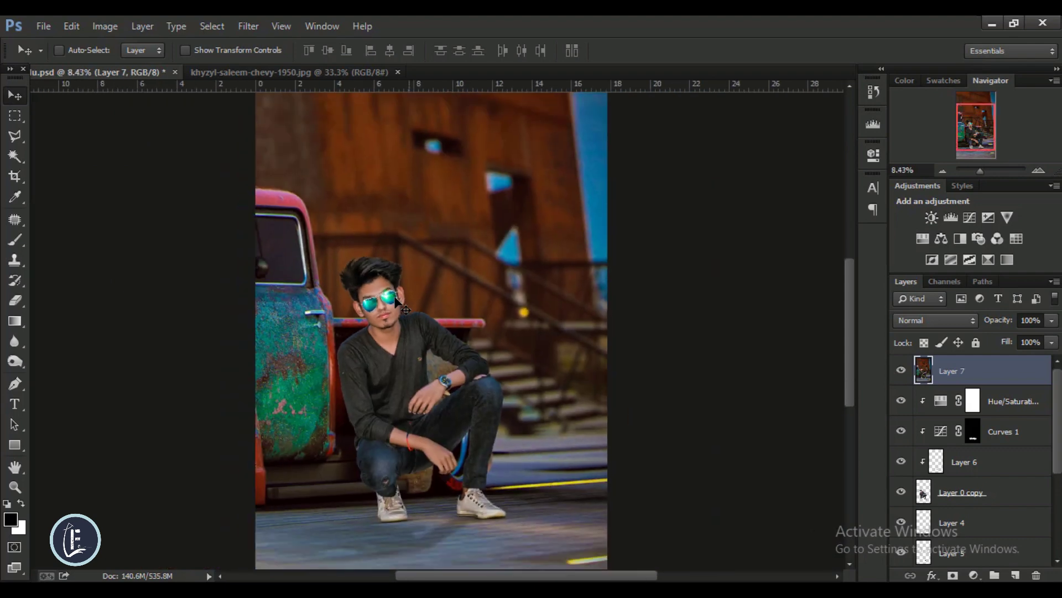
pyautogui.keyDown('alt'); pyautogui.scroll(-1, 396, 299); pyautogui.keyUp('alt')
pyautogui.keyDown('alt'); pyautogui.scroll(-1, 396, 300); pyautogui.keyUp('alt')
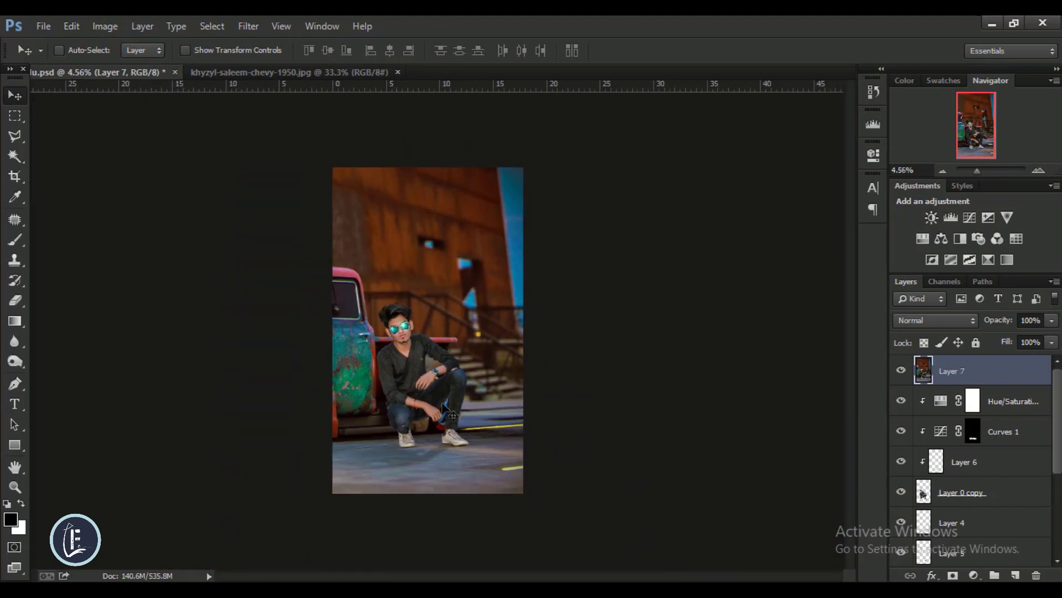
pyautogui.keyDown('alt'); pyautogui.scroll(2, 453, 440); pyautogui.keyUp('alt')
pyautogui.keyDown('alt'); pyautogui.scroll(-1, 449, 440); pyautogui.keyUp('alt')
pyautogui.keyDown('alt'); pyautogui.scroll(-3, 444, 439); pyautogui.keyUp('alt')
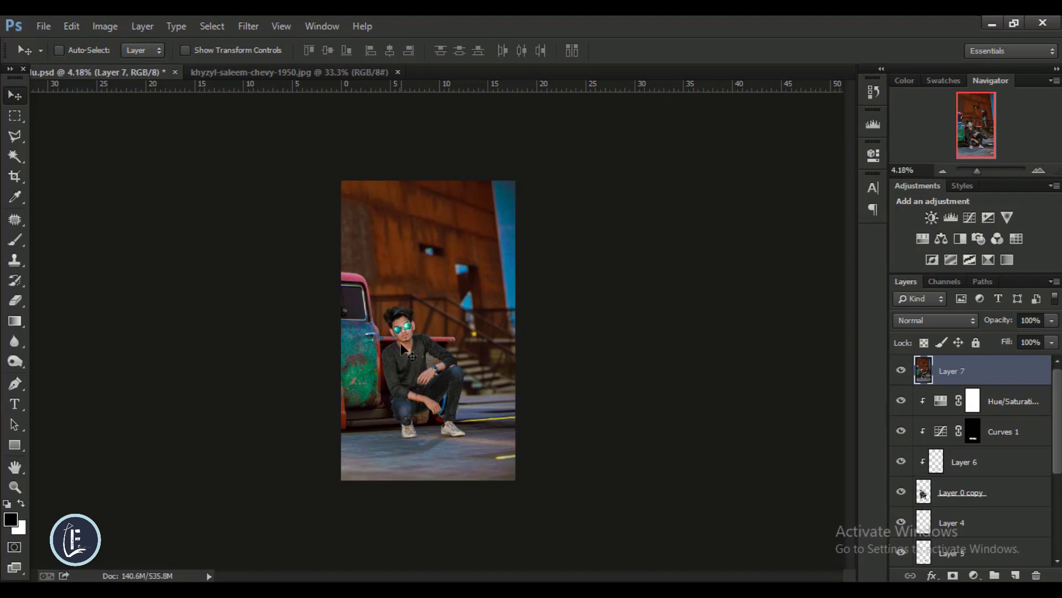
pyautogui.keyDown('alt'); pyautogui.scroll(3, 401, 346); pyautogui.keyUp('alt')
pyautogui.keyDown('alt'); pyautogui.scroll(4, 395, 332); pyautogui.keyUp('alt')
pyautogui.keyDown('alt'); pyautogui.scroll(2, 381, 285); pyautogui.keyUp('alt')
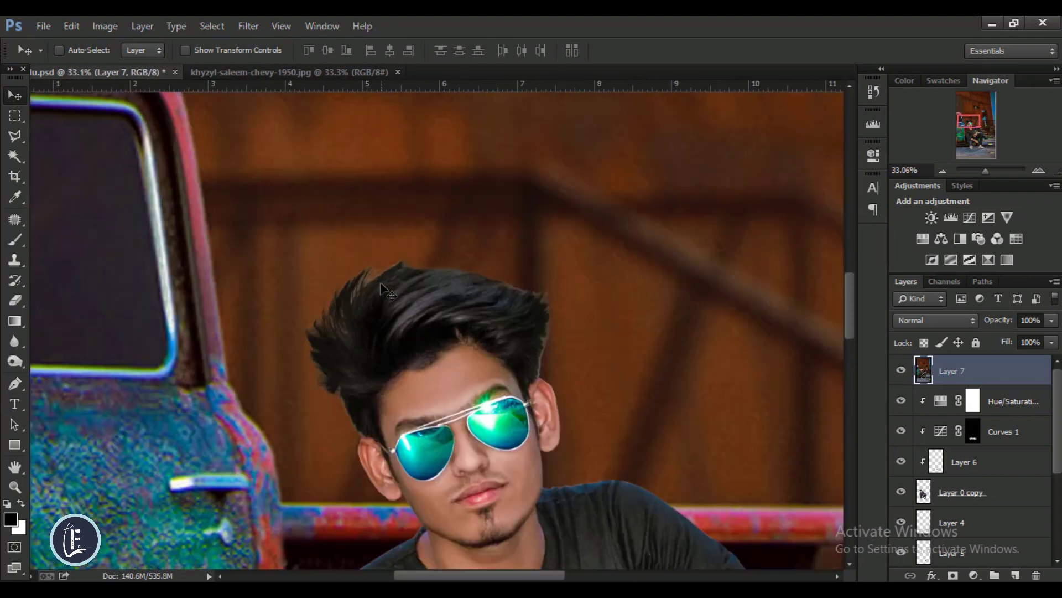
pyautogui.keyDown('alt'); pyautogui.scroll(-2, 381, 283); pyautogui.keyUp('alt')
pyautogui.keyDown('alt'); pyautogui.scroll(-4, 381, 283); pyautogui.keyUp('alt')
pyautogui.keyDown('alt'); pyautogui.scroll(-2, 380, 283); pyautogui.keyUp('alt')
pyautogui.keyDown('alt'); pyautogui.scroll(-1, 381, 283); pyautogui.keyUp('alt')
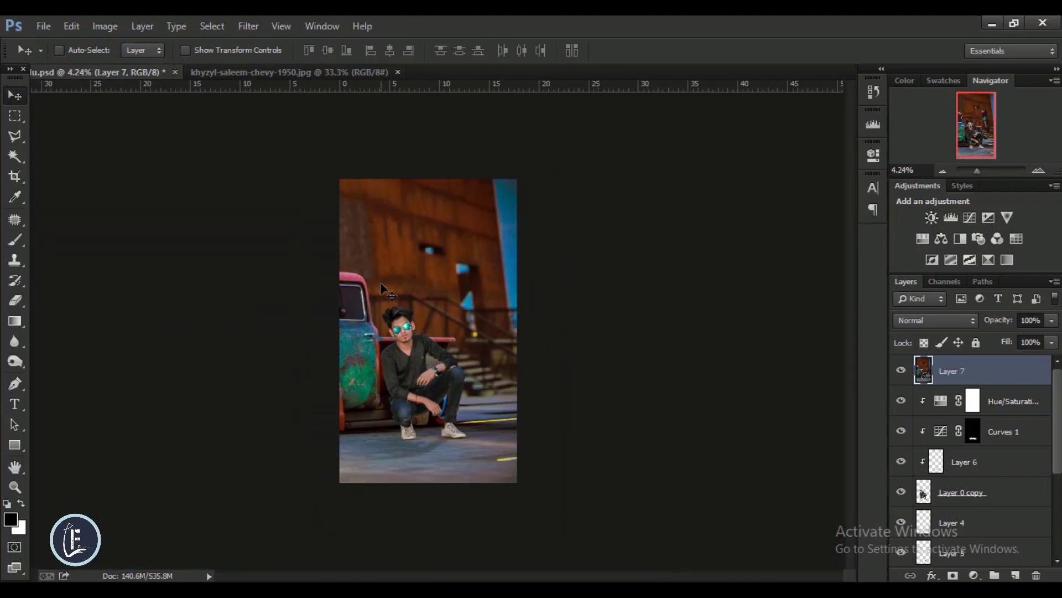
# Add a Channel Mixer adjustment layer with Blue as output channel and Green at 100.
pyautogui.click(974, 575)
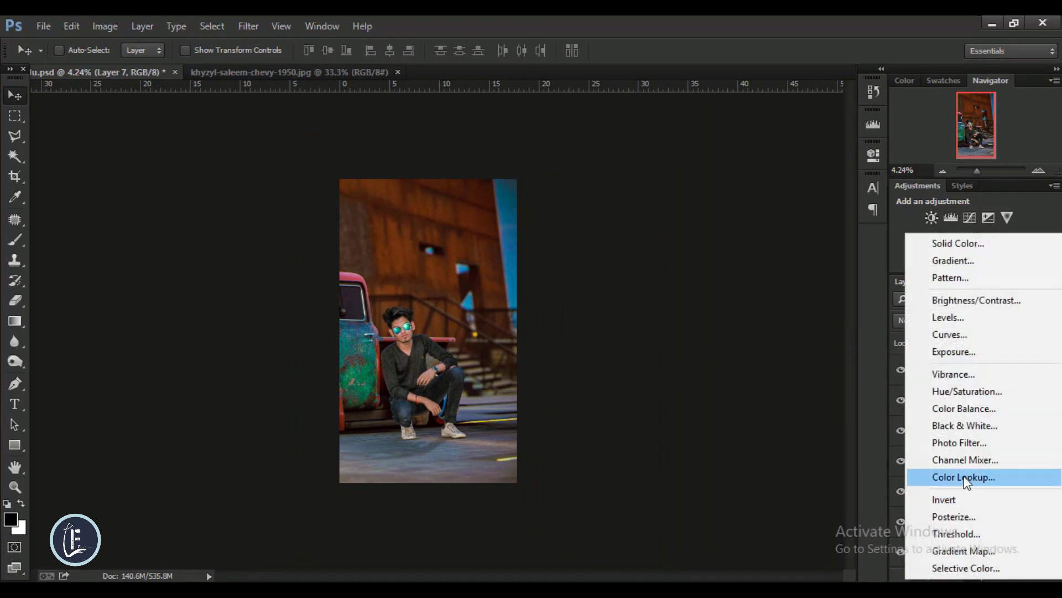
pyautogui.click(965, 460)
pyautogui.click(777, 221)
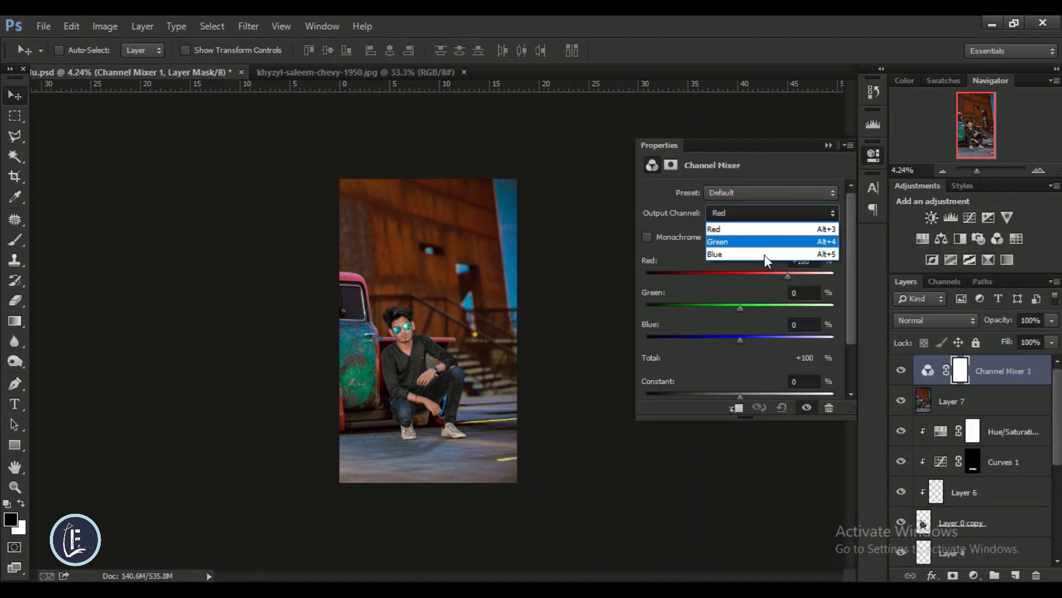
pyautogui.click(769, 251)
pyautogui.click(796, 293)
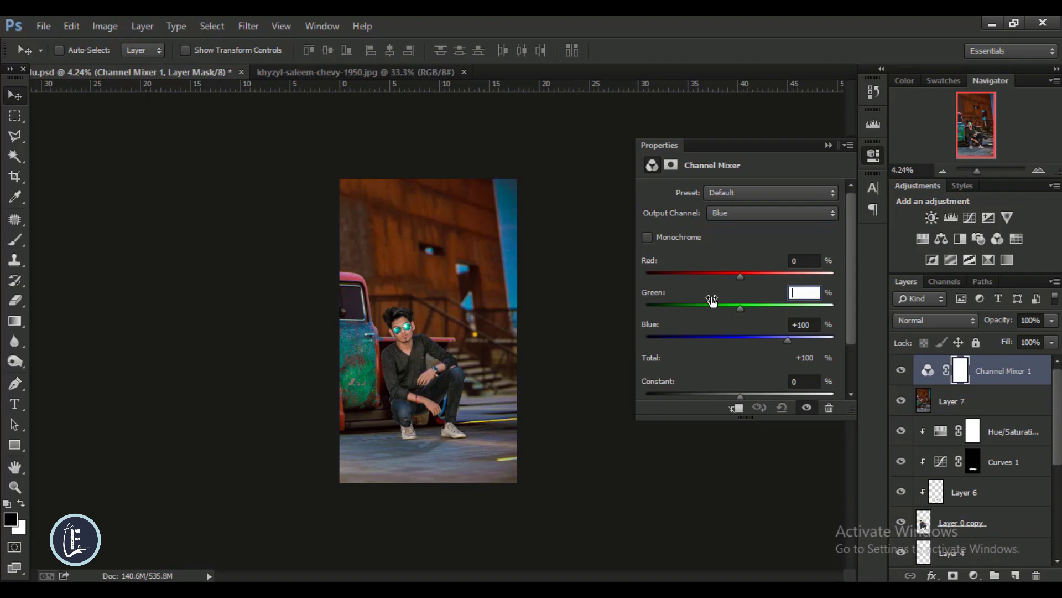
pyautogui.write('100')
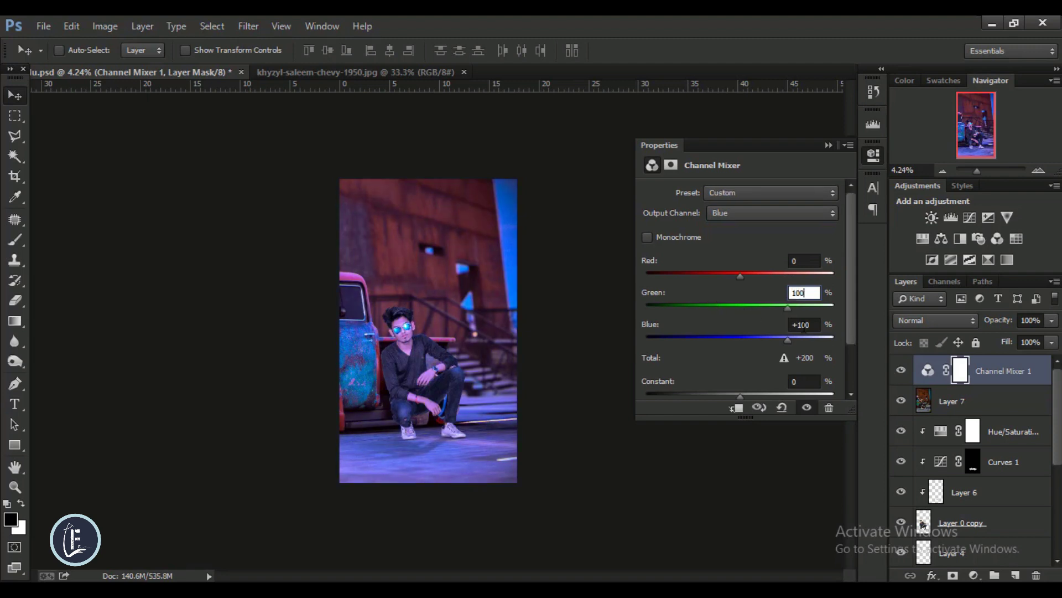
pyautogui.click(791, 326)
# Set the Channel Mixer's Blue contribution to 0 and add a Hue/Saturation adjustment layer.
pyautogui.write('0')
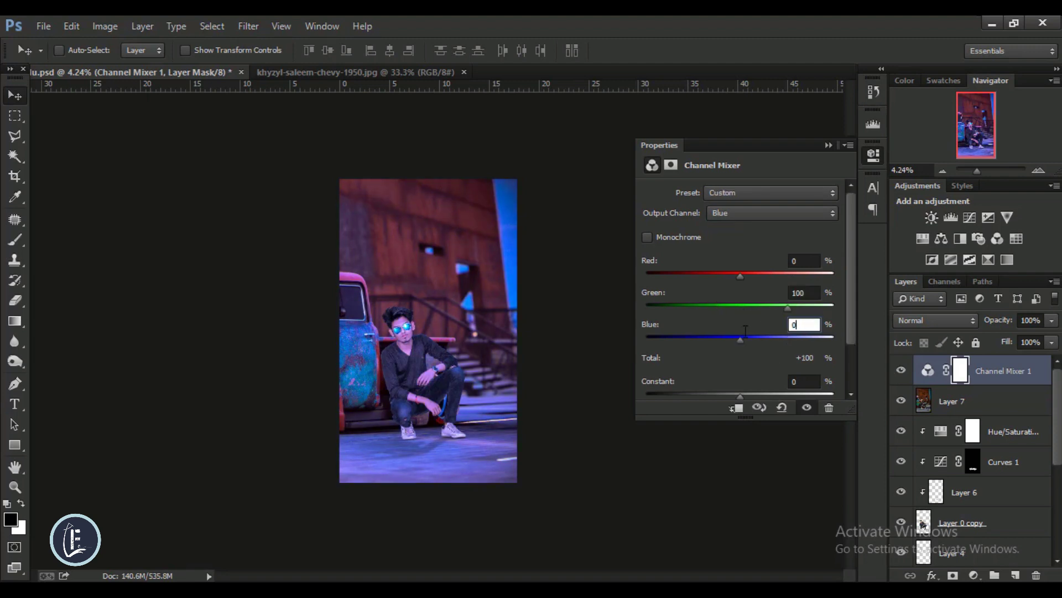
pyautogui.click(828, 146)
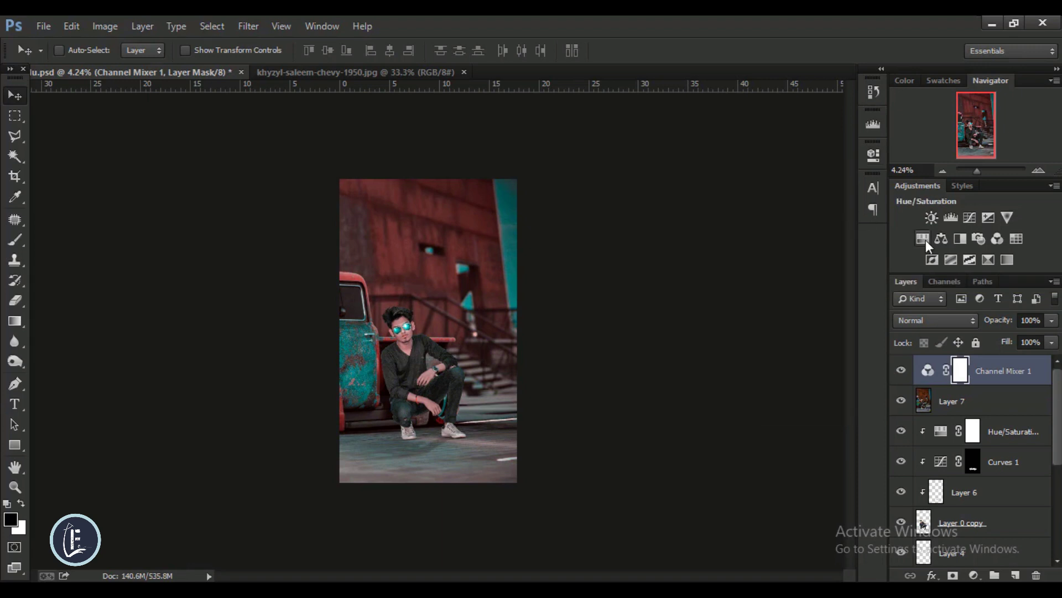
pyautogui.click(923, 239)
pyautogui.click(657, 218)
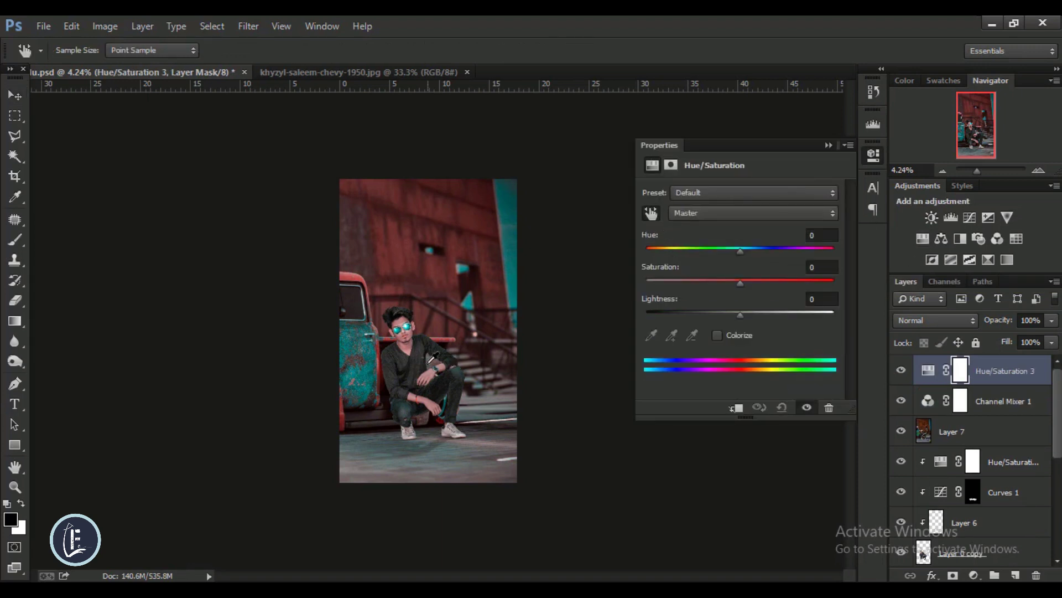
pyautogui.hotkey('ctrl', '+')
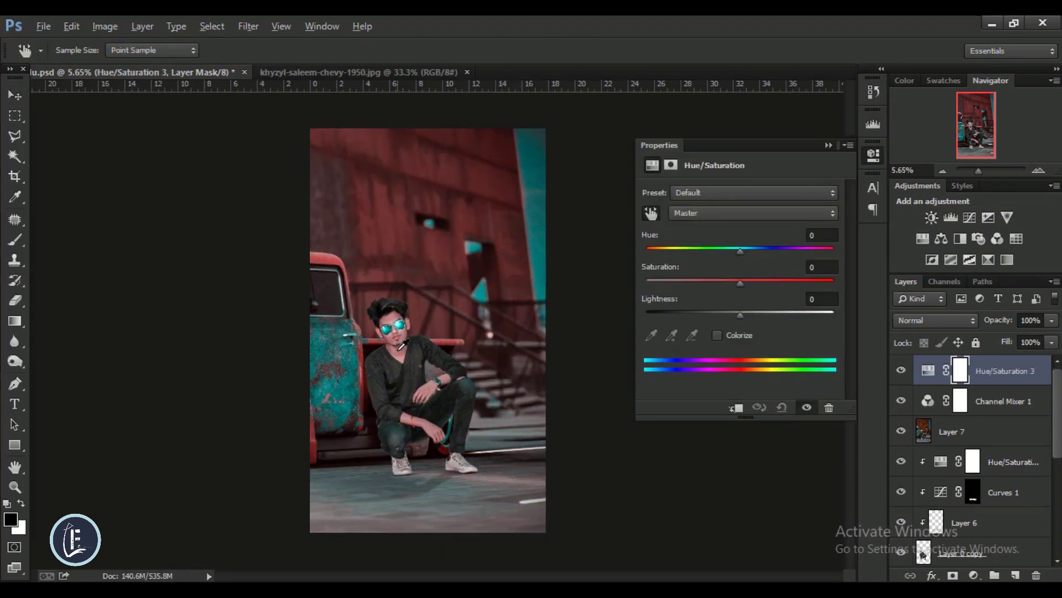
# Shift the photo's reds toward orange with Hue +14 and Saturation +36 using the targeted hand.
pyautogui.moveTo(402, 344)
pyautogui.mouseDown()
pyautogui.moveTo(378, 343)
pyautogui.moveTo(407, 353)
pyautogui.mouseUp()
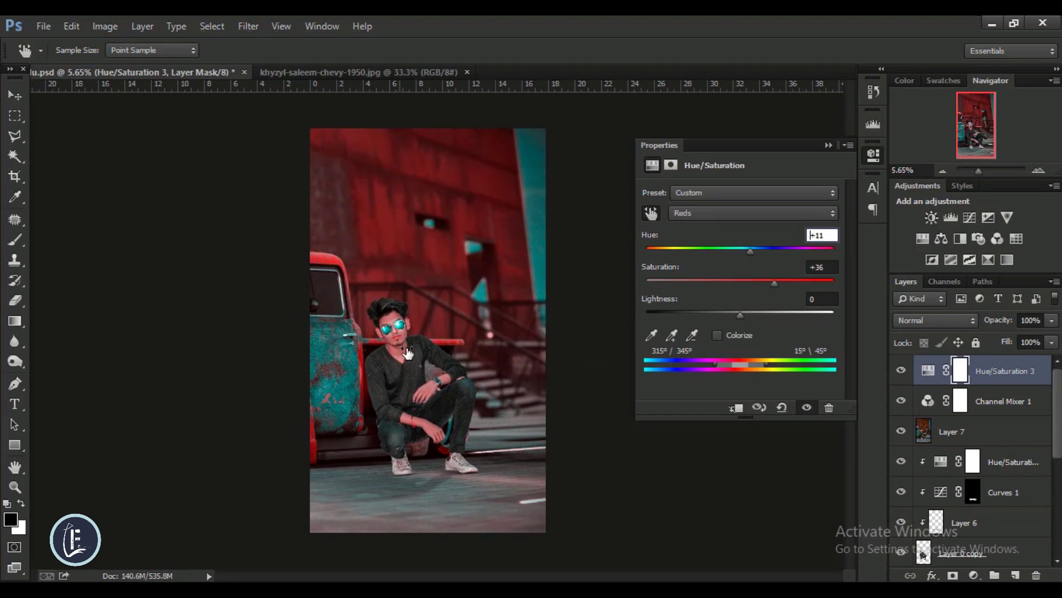
pyautogui.press('Return')
pyautogui.moveTo(408, 353); pyautogui.dragTo(410, 353)
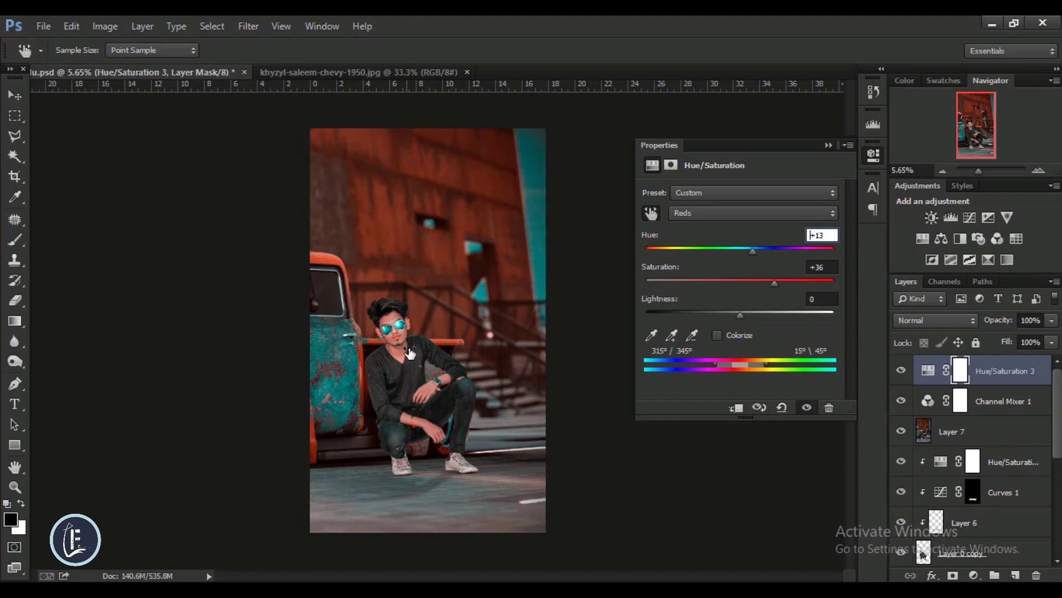
pyautogui.scroll(-3, 436, 341)
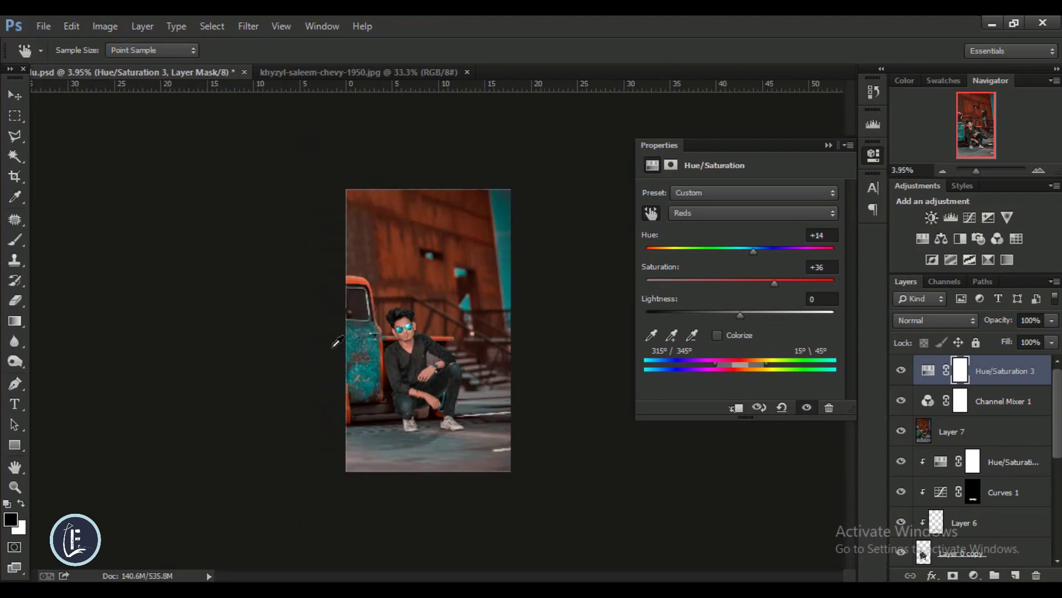
pyautogui.click(834, 145)
# Zoom in and out to review the orange-shifted reds, then select the Move tool.
pyautogui.scroll(2, 401, 329)
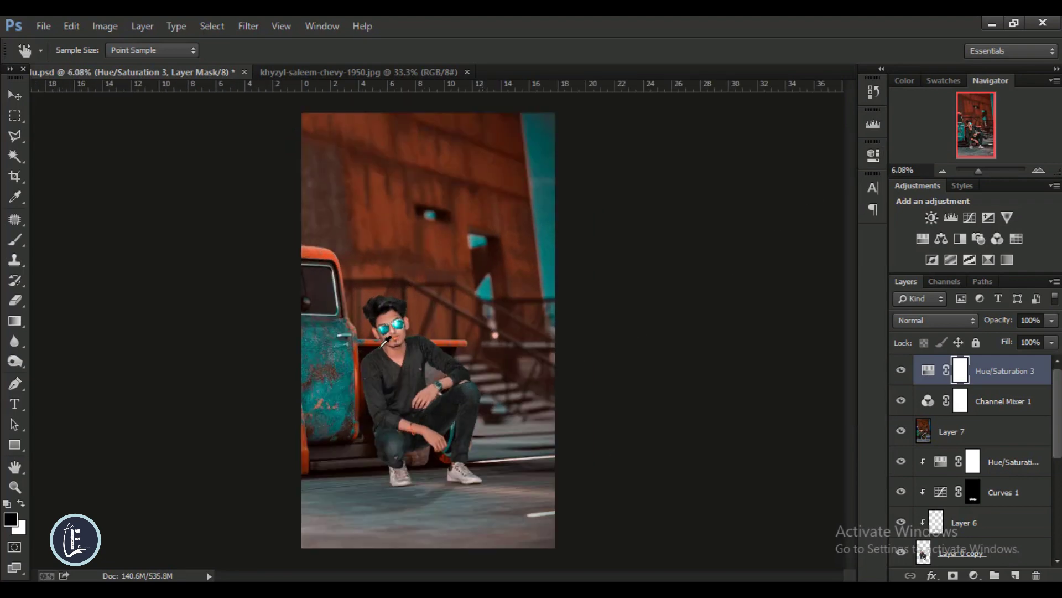
pyautogui.scroll(2, 401, 330)
pyautogui.scroll(2, 400, 330)
pyautogui.scroll(-2, 426, 285)
pyautogui.scroll(-2, 426, 285)
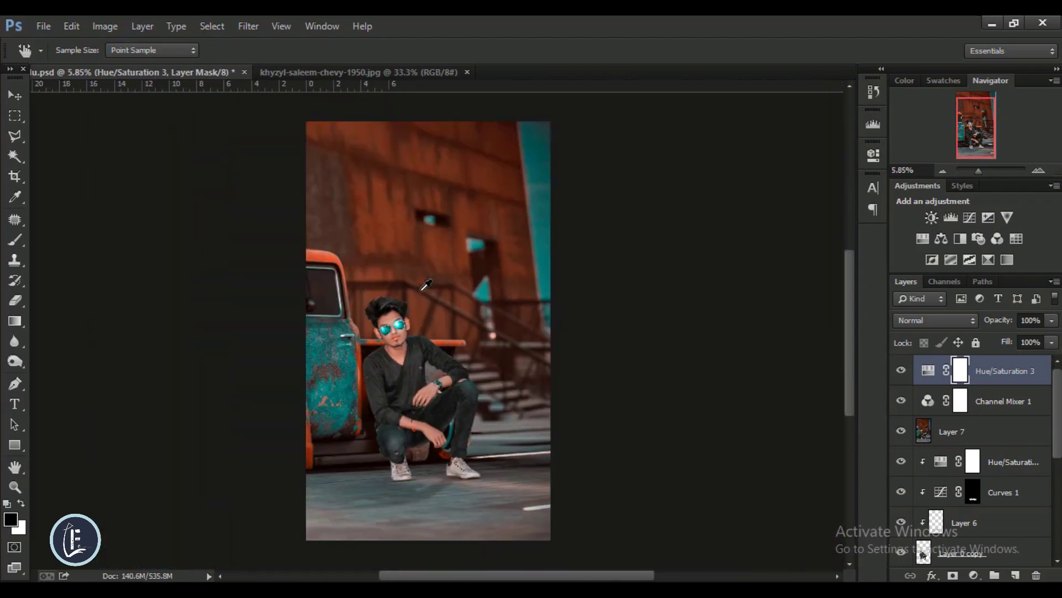
pyautogui.scroll(-2, 426, 285)
pyautogui.scroll(-1, 426, 285)
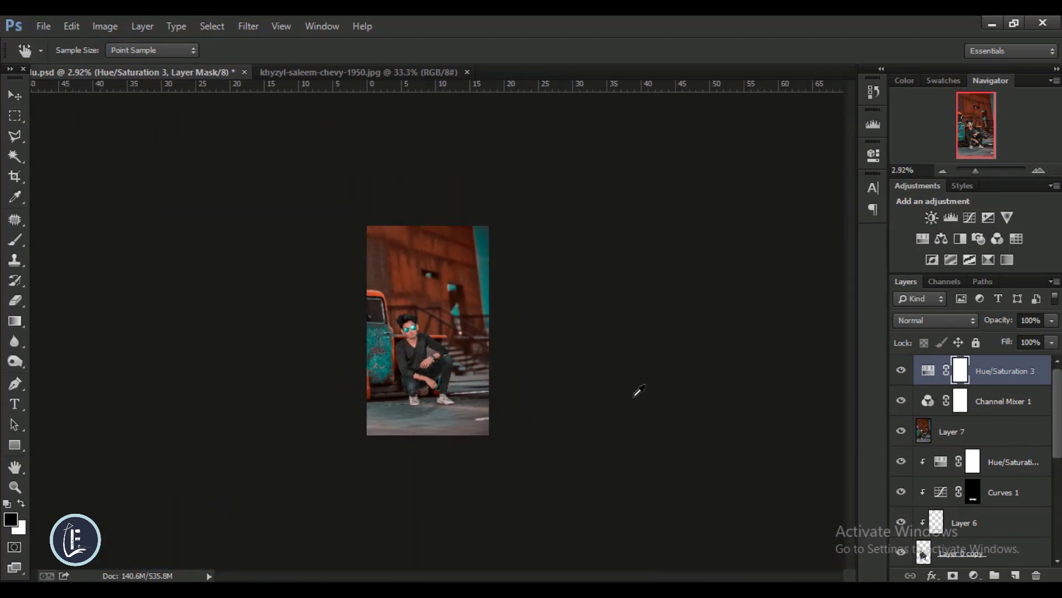
pyautogui.click(15, 95)
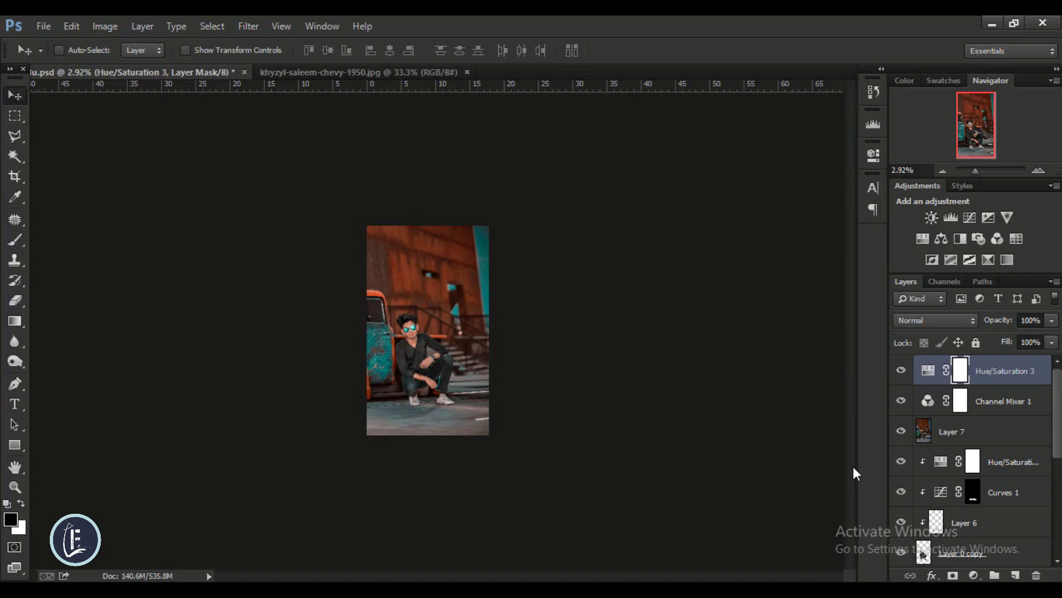
# Stamp all visible layers into Layer 8, duplicate it as Layer 8 copy, and fit the view.
pyautogui.scroll(2, 362, 393)
pyautogui.scroll(1, 394, 351)
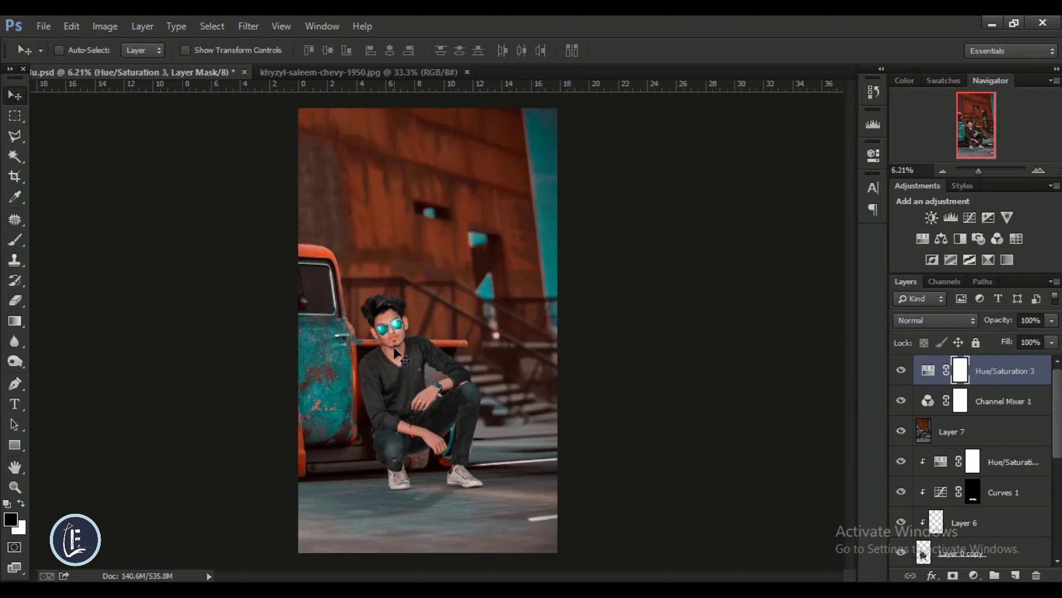
pyautogui.scroll(-1, 421, 441)
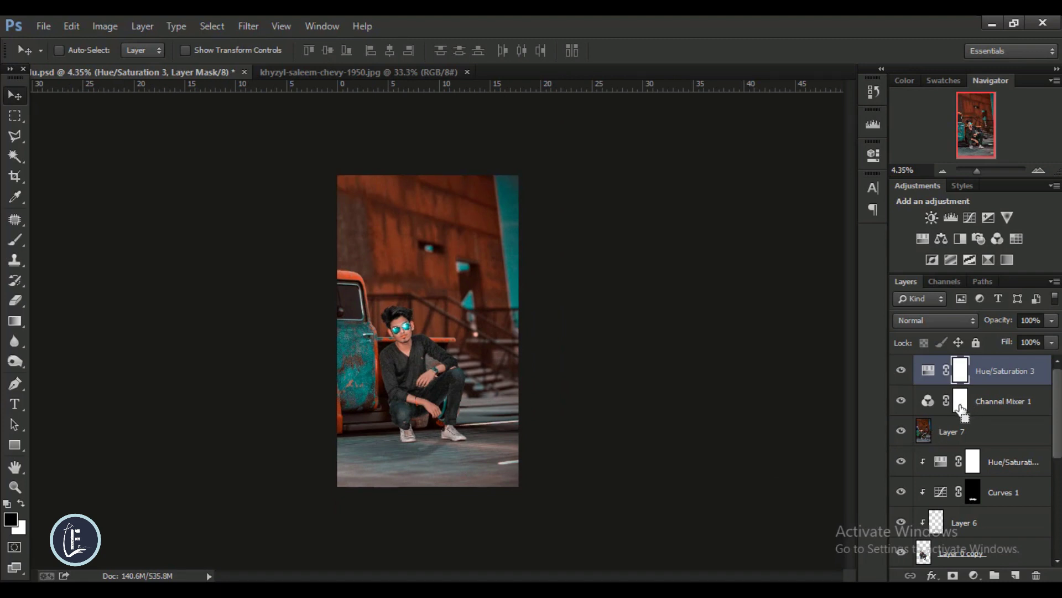
pyautogui.hotkey('ctrl', 'shift', 'alt', 'e')
pyautogui.moveTo(989, 382)
pyautogui.mouseDown()
pyautogui.moveTo(1001, 567)
pyautogui.moveTo(1016, 576)
pyautogui.mouseUp()
pyautogui.hotkey('ctrl', '0')
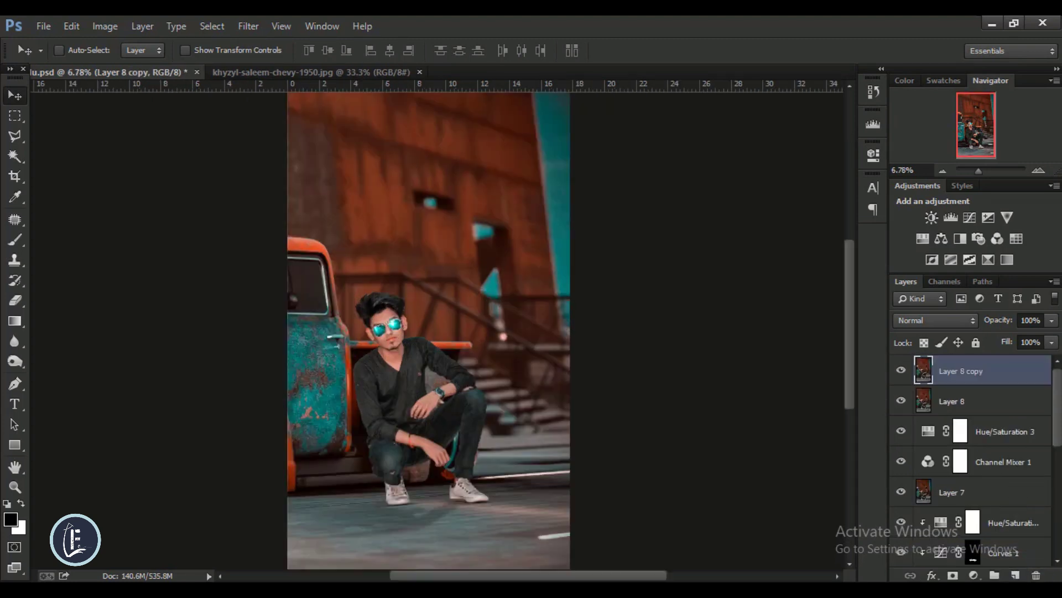
pyautogui.hotkey('ctrl', '-')
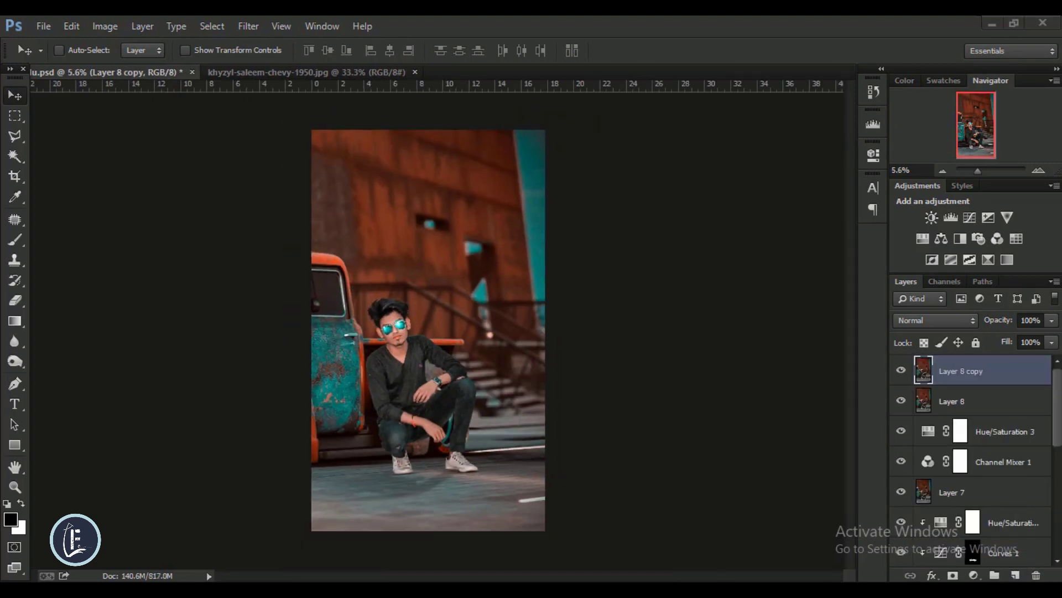
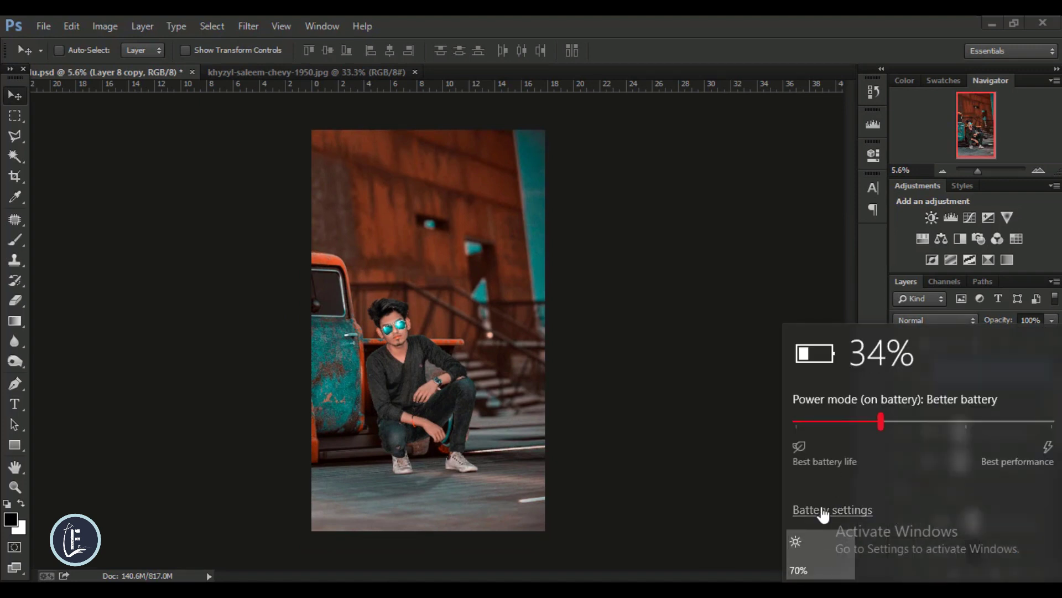
# Dismiss the battery flyout and zoom in on the portrait.
pyautogui.moveTo(881, 422); pyautogui.dragTo(796, 421)
pyautogui.click(722, 451)
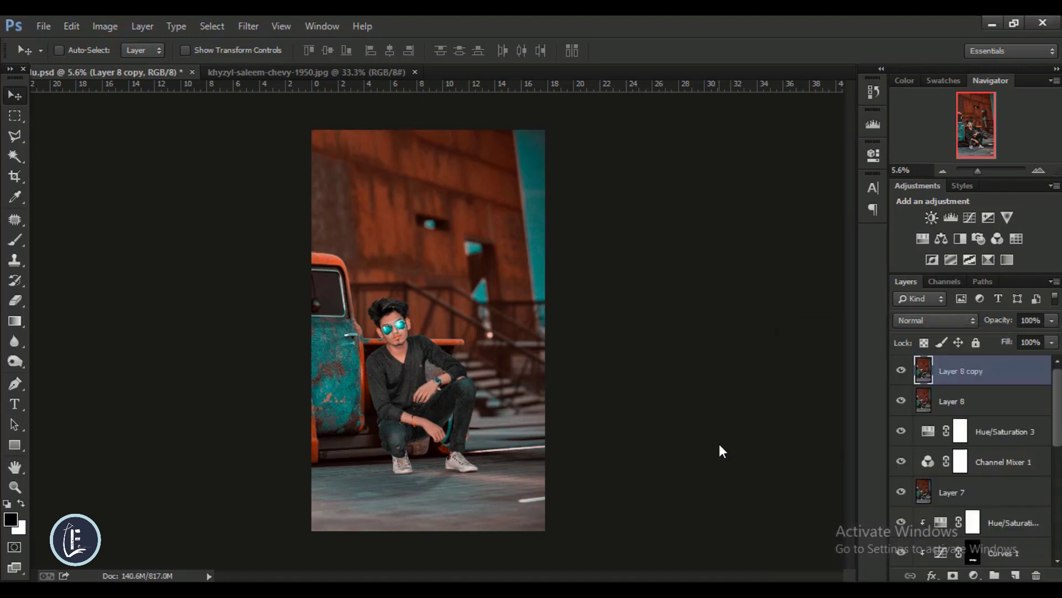
pyautogui.scroll(2, 406, 340)
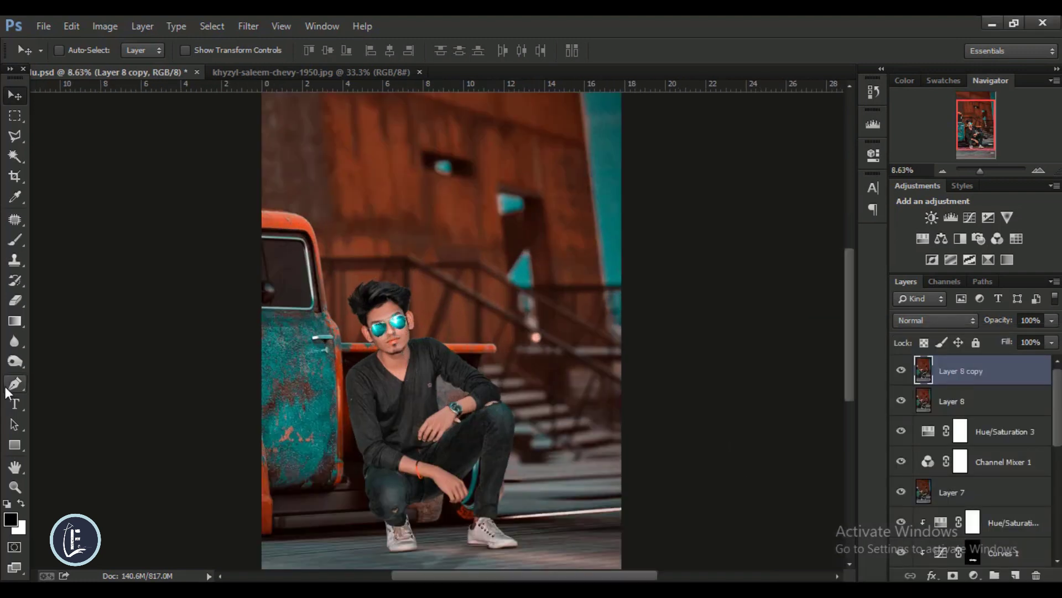
# Desaturate the lips with a 48 px Sponge Tool in Desaturate mode.
pyautogui.moveTo(12, 360); pyautogui.dragTo(69, 387)
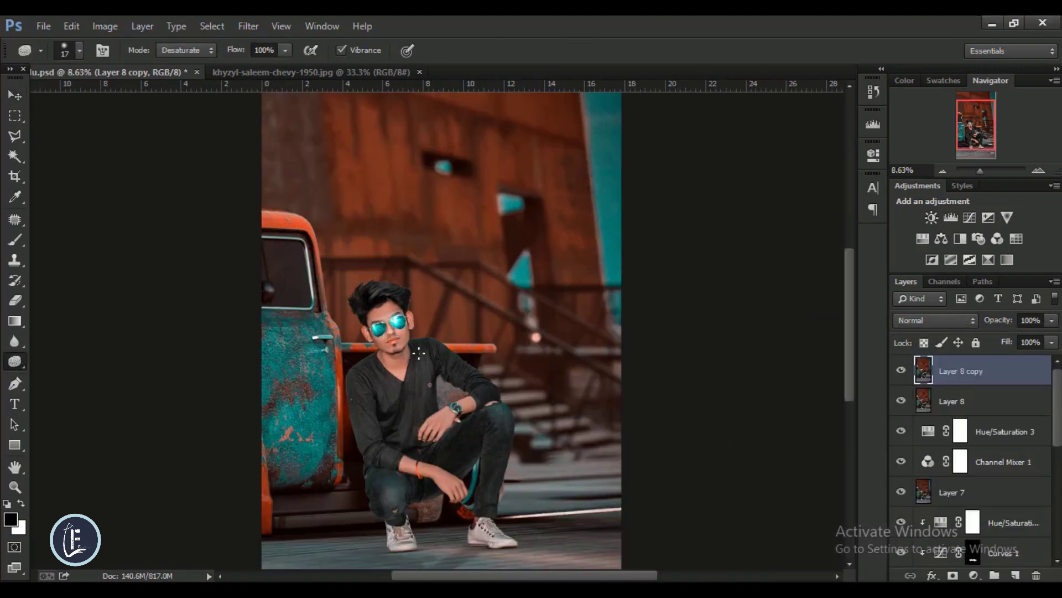
pyautogui.scroll(2, 378, 338)
pyautogui.scroll(3, 378, 338)
pyautogui.scroll(3, 382, 354)
pyautogui.scroll(2, 404, 377)
pyautogui.rightClick(407, 380)
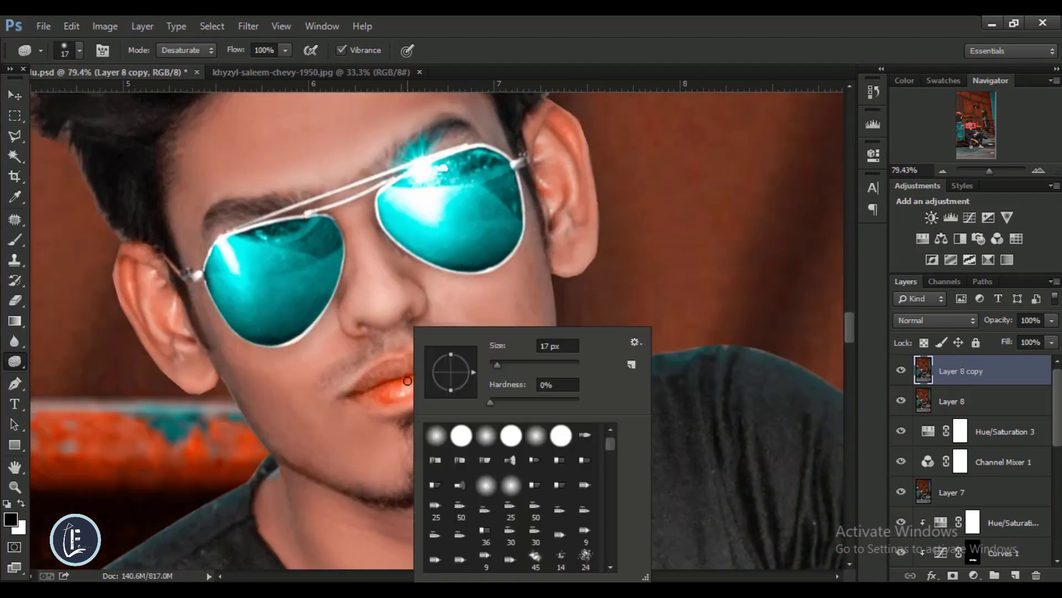
pyautogui.moveTo(497, 365); pyautogui.dragTo(511, 366)
pyautogui.click(402, 405)
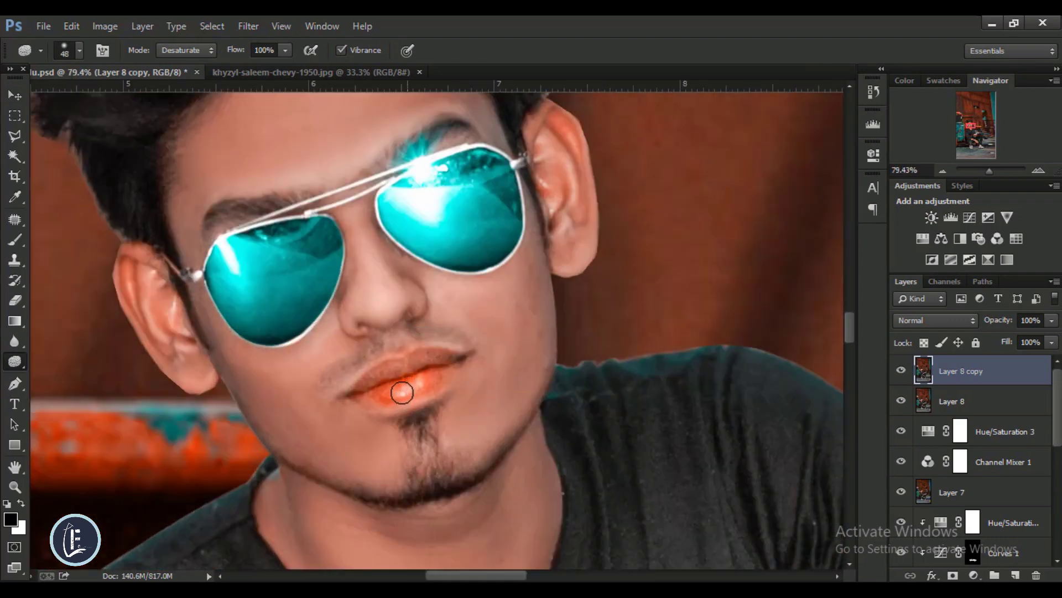
pyautogui.moveTo(399, 384)
pyautogui.mouseDown()
pyautogui.moveTo(427, 376)
pyautogui.moveTo(391, 403)
pyautogui.moveTo(385, 389)
pyautogui.mouseUp()
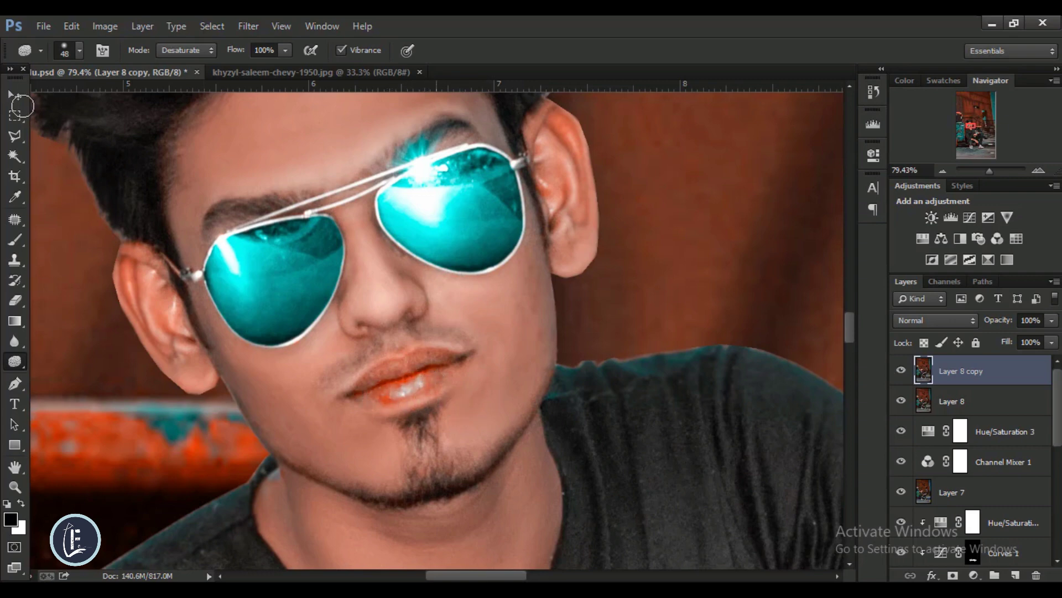
pyautogui.click(21, 101)
pyautogui.click(249, 26)
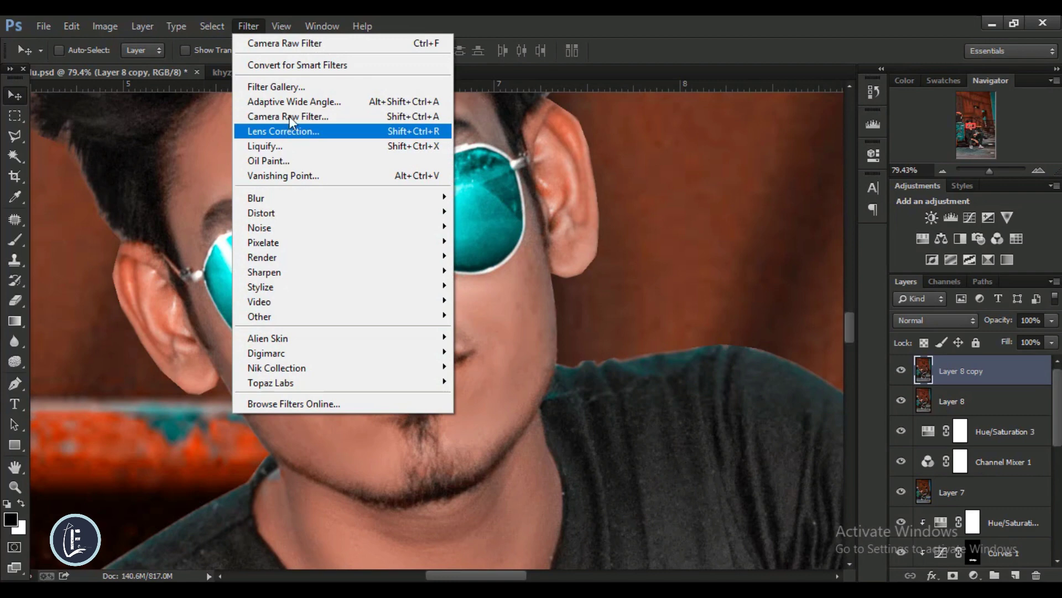
# Open the Camera Raw Filter and zoom its preview in on the face.
pyautogui.click(324, 155)
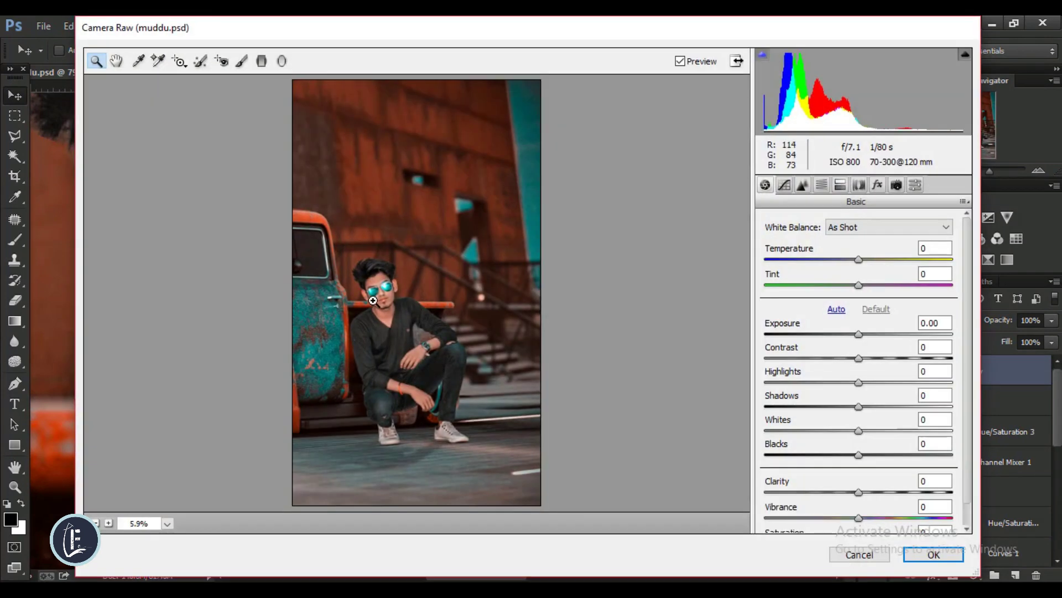
pyautogui.click(314, 252)
pyautogui.click(360, 257)
pyautogui.click(373, 287)
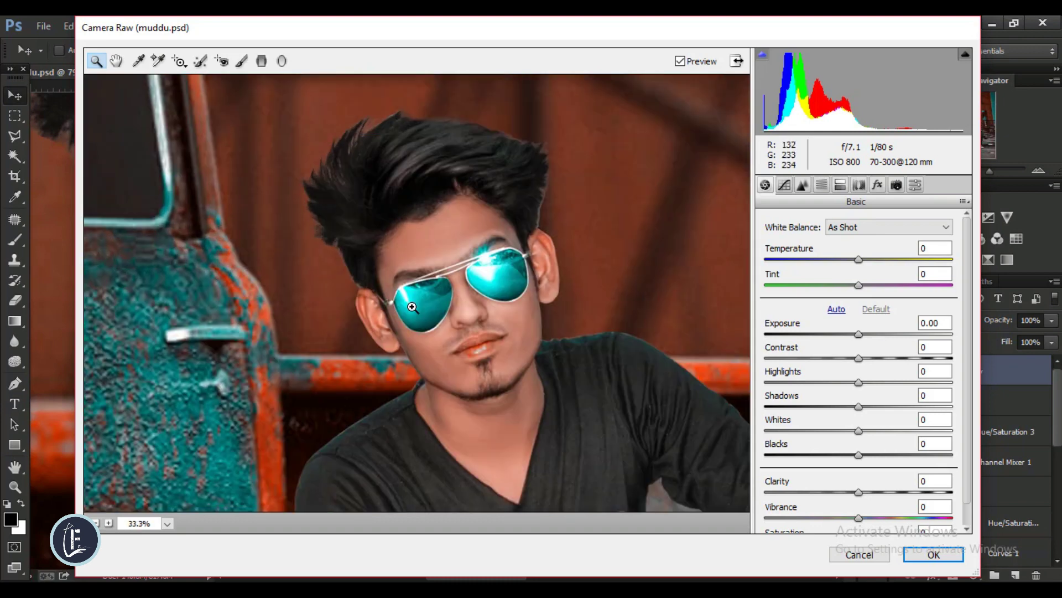
pyautogui.click(500, 362)
pyautogui.click(410, 260)
# Brush Saturation -100 over the lips with the Adjustment Brush and apply it.
pyautogui.click(241, 61)
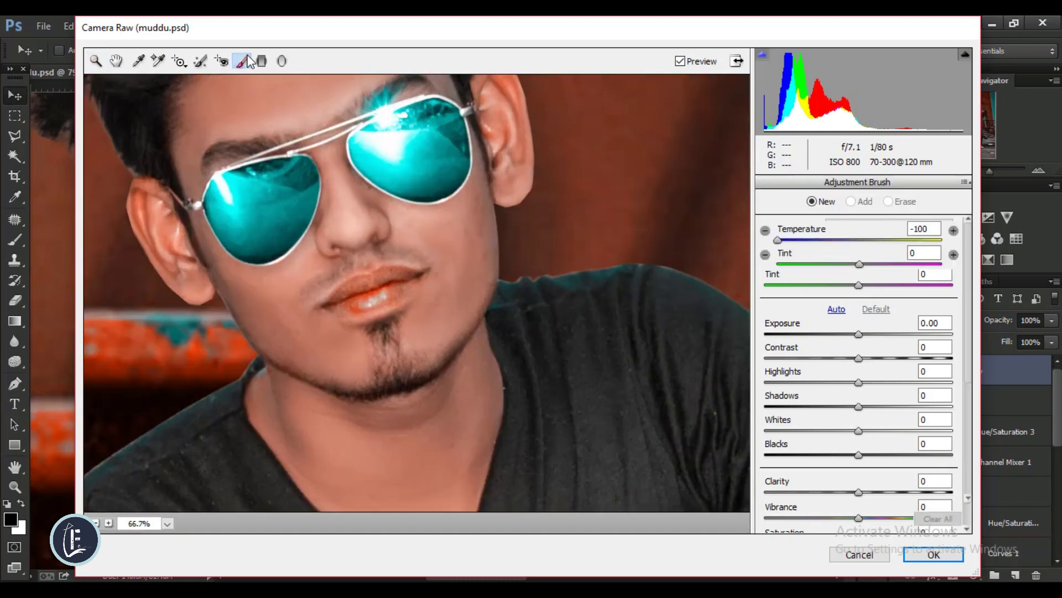
pyautogui.doubleClick(781, 239)
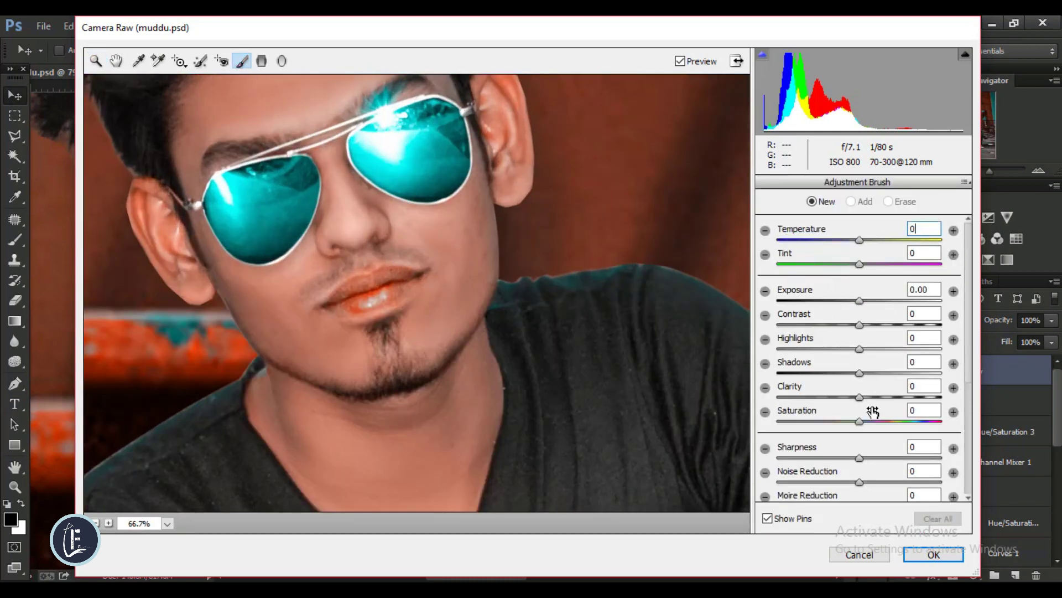
pyautogui.click(664, 385)
pyautogui.click(652, 361)
pyautogui.click(924, 410)
pyautogui.write('-100')
pyautogui.moveTo(332, 288); pyautogui.dragTo(387, 299)
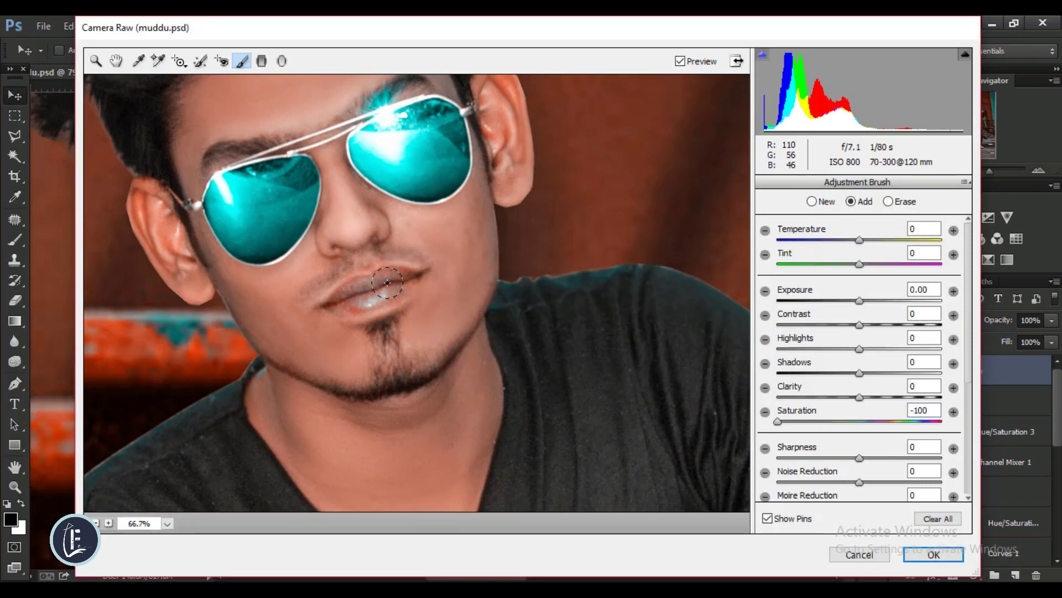
pyautogui.click(934, 555)
pyautogui.hotkey('ctrl', '0')
# Add a new layer and set up a red 33 px brush for the lips.
pyautogui.hotkey('ctrl', 'shift', 'alt', 'n')
pyautogui.press('b')
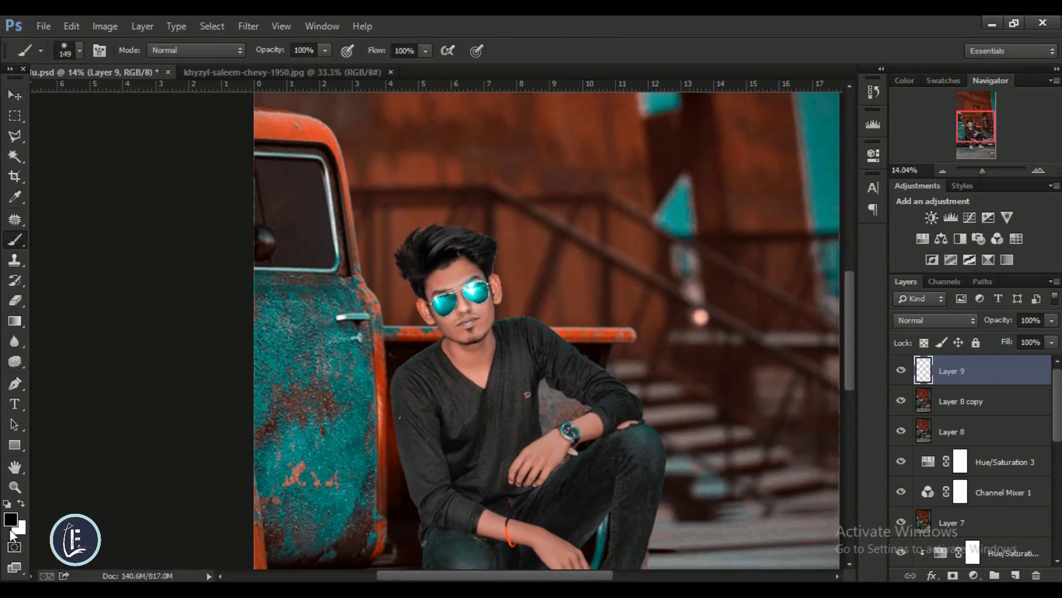
pyautogui.click(10, 519)
pyautogui.click(984, 211)
pyautogui.scroll(5, 487, 338)
pyautogui.scroll(2, 487, 338)
pyautogui.rightClick(490, 332)
pyautogui.write('33')
pyautogui.press('Return')
pyautogui.moveTo(443, 352); pyautogui.dragTo(506, 351)
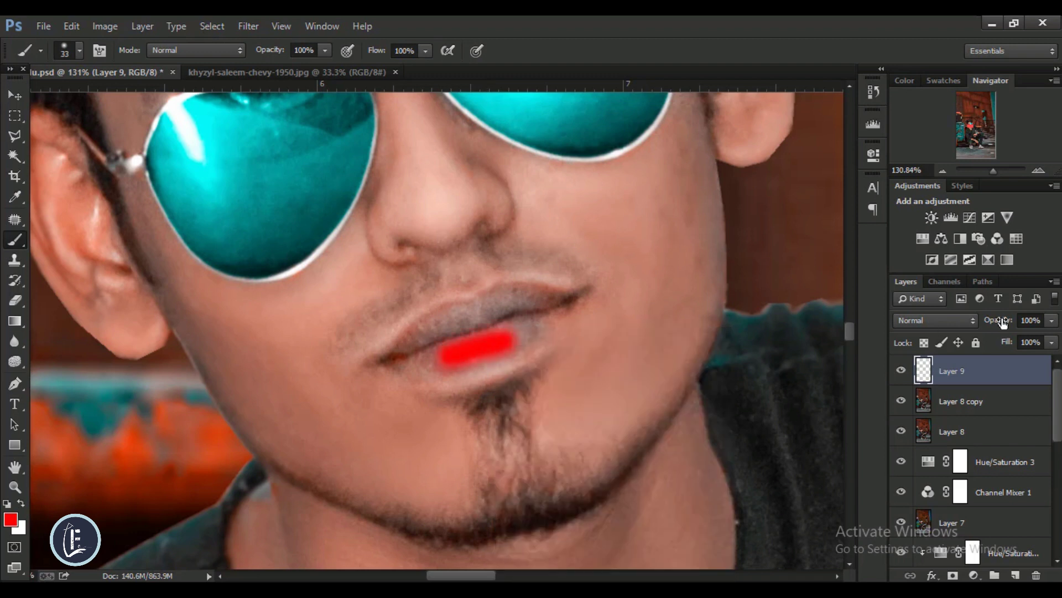
# Paint red over the lips on two layers, lowering one to 36% opacity.
pyautogui.moveTo(1056, 324); pyautogui.dragTo(1009, 324)
pyautogui.click(1015, 575)
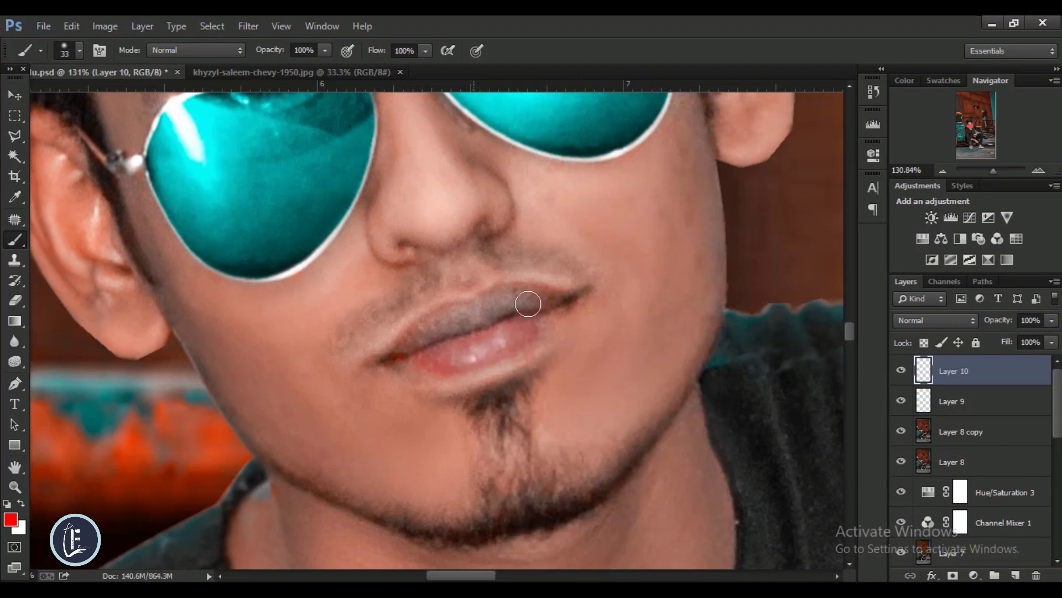
pyautogui.moveTo(426, 348); pyautogui.dragTo(545, 332)
pyautogui.moveTo(998, 320); pyautogui.dragTo(963, 320)
pyautogui.moveTo(451, 315); pyautogui.dragTo(576, 316)
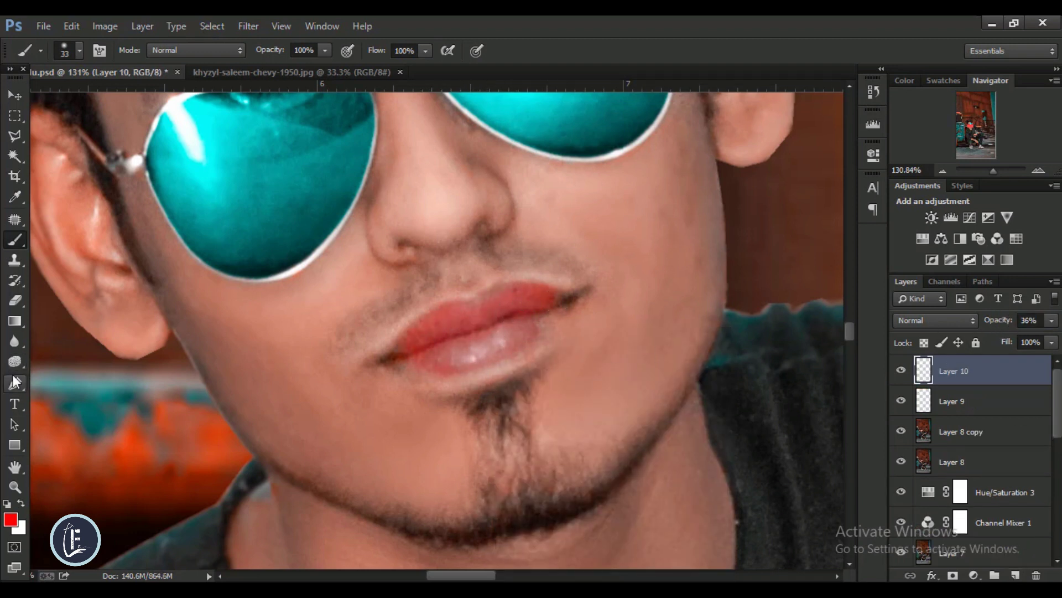
# Erase excess red and set the red layer's opacity to 44%.
pyautogui.press('e')
pyautogui.hotkey('ctrl', '0')
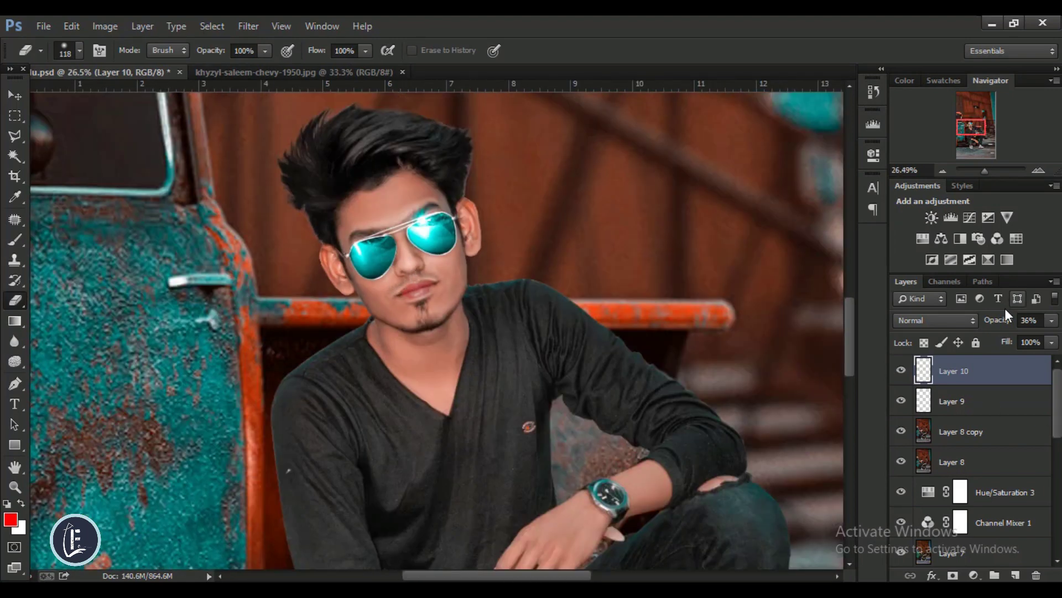
pyautogui.moveTo(999, 320); pyautogui.dragTo(1009, 324)
pyautogui.hotkey('ctrl', '+')
pyautogui.click(990, 396)
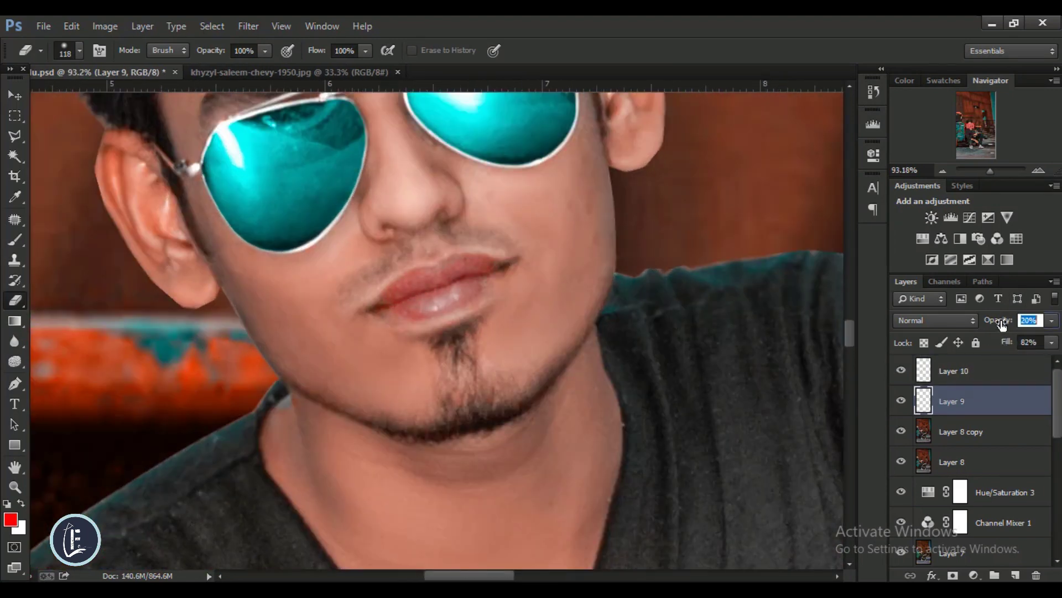
# Set a 17 px brush and select Layers 10, 9 and 8 copy together.
pyautogui.press('b')
pyautogui.scroll(2, 484, 291)
pyautogui.rightClick(484, 290)
pyautogui.press('Return')
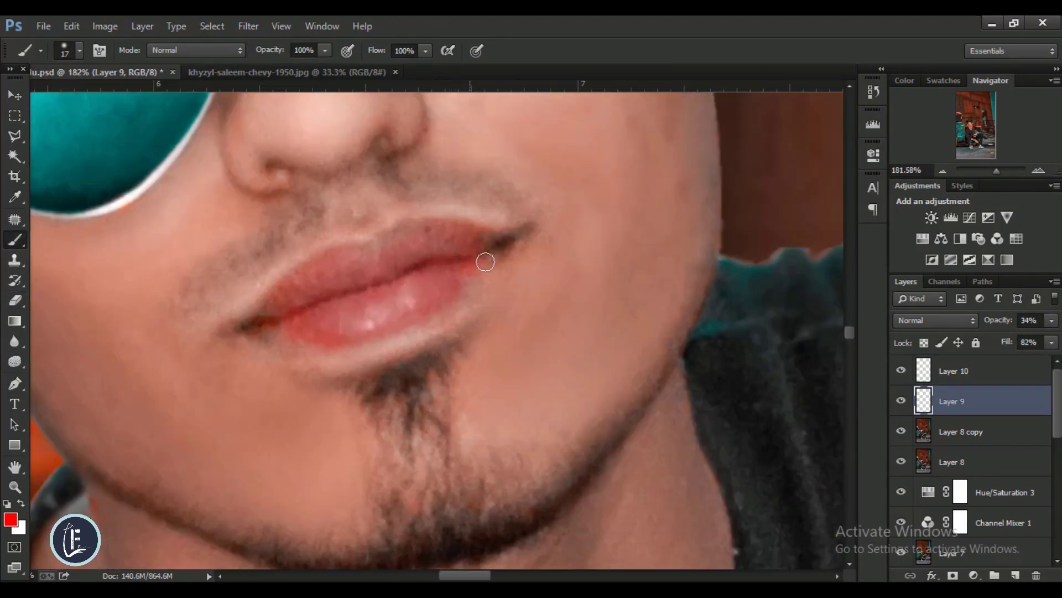
pyautogui.hotkey('ctrl', '0')
pyautogui.keyDown('shift'); pyautogui.click(979, 379); pyautogui.keyUp('shift')
pyautogui.keyDown('ctrl'); pyautogui.click(974, 431); pyautogui.keyUp('ctrl')
# Merge the lip layers, add an empty top layer, and smudge the ear's outer edge.
pyautogui.hotkey('ctrl', 'e')
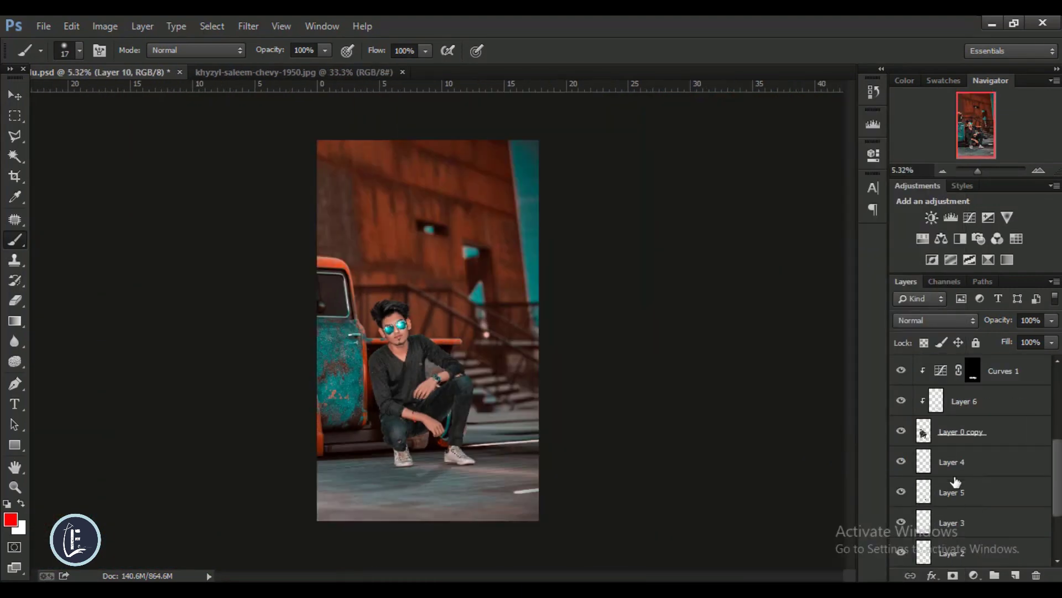
pyautogui.hotkey('ctrl', 'alt', 'shift', 'n')
pyautogui.press('r')
pyautogui.scroll(5, 379, 332)
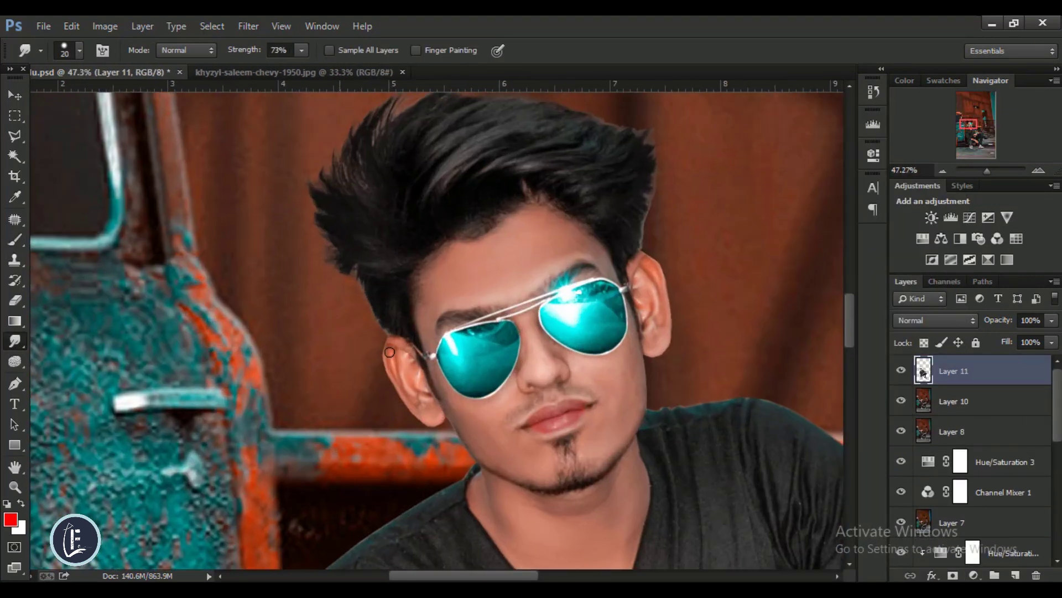
pyautogui.scroll(4, 379, 332)
pyautogui.moveTo(388, 457); pyautogui.dragTo(360, 346)
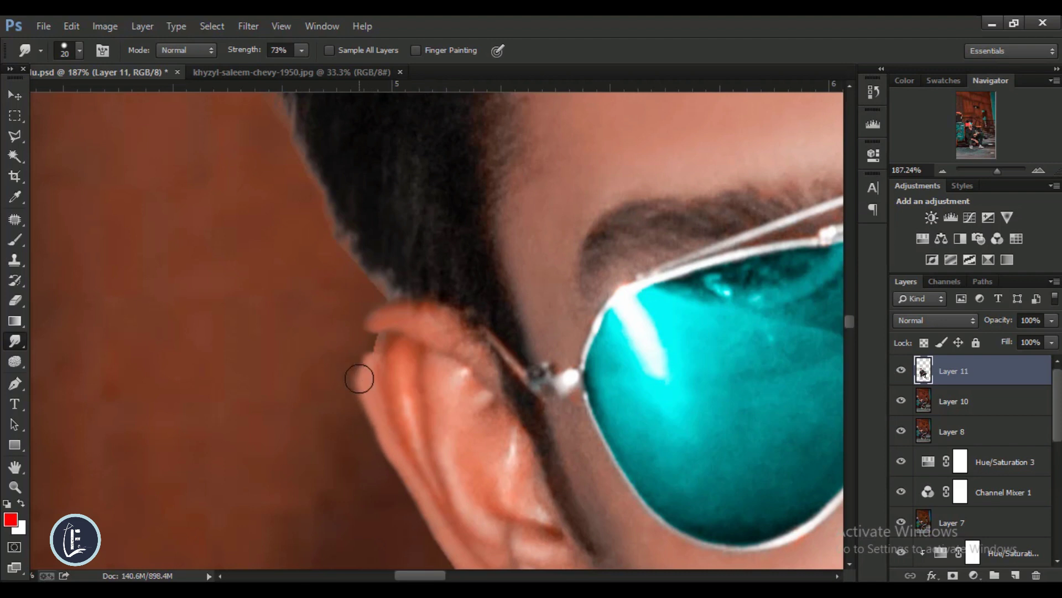
# Smudge the jagged notch at the top of the ear with a 12 px brush.
pyautogui.rightClick(361, 346)
pyautogui.click(340, 390)
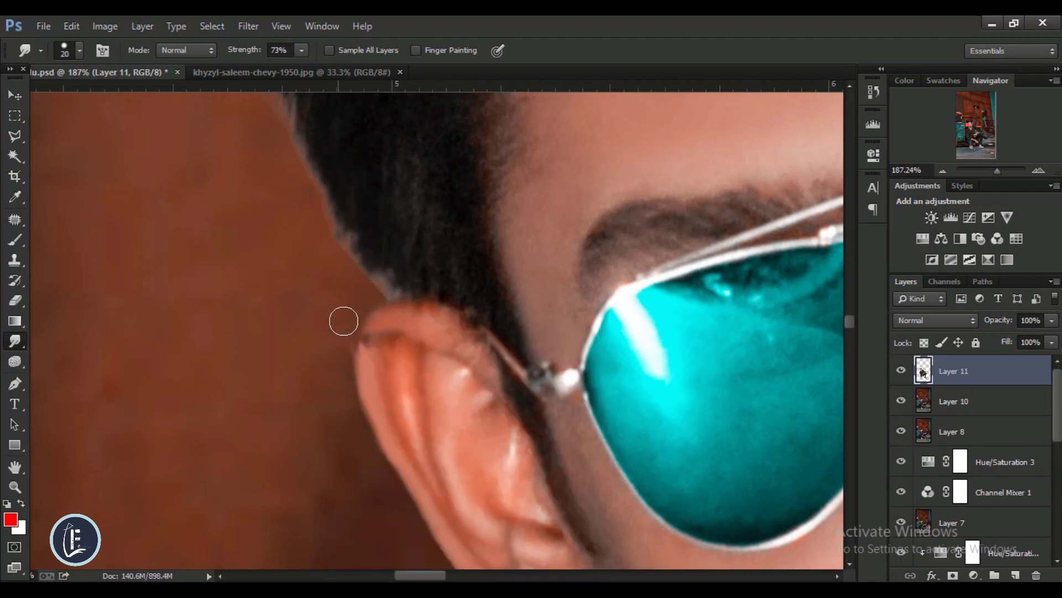
pyautogui.rightClick(376, 336)
pyautogui.write('12')
pyautogui.press('Tab')
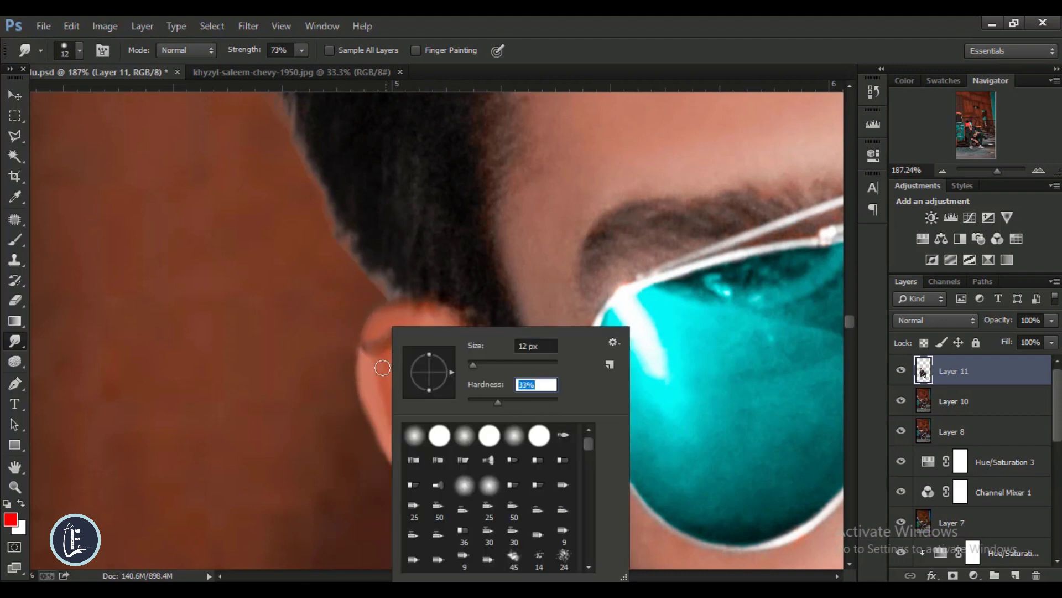
pyautogui.press('Return')
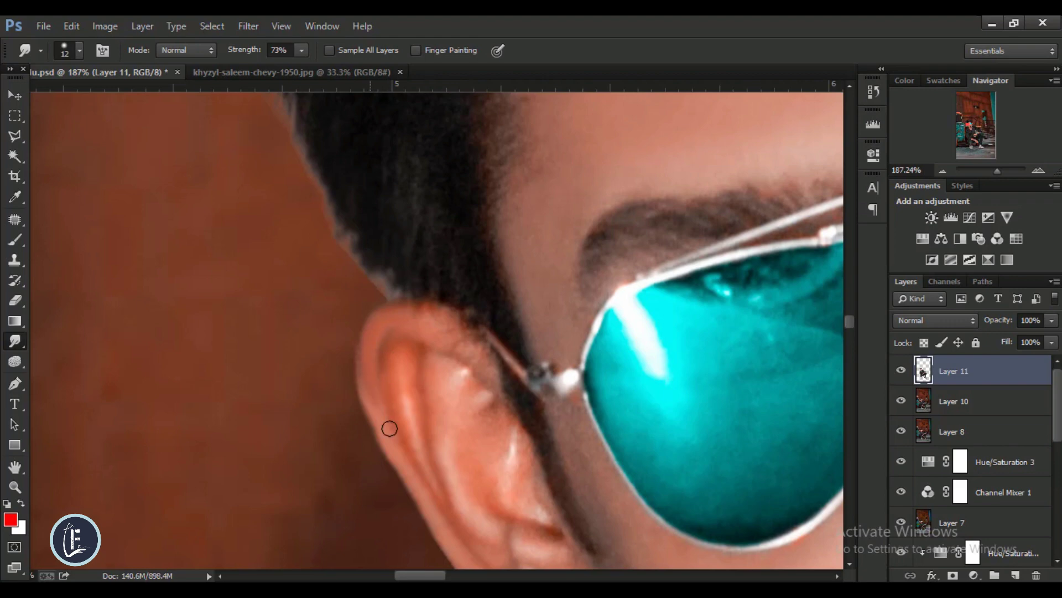
pyautogui.scroll(-5, 387, 427)
pyautogui.scroll(6, 257, 297)
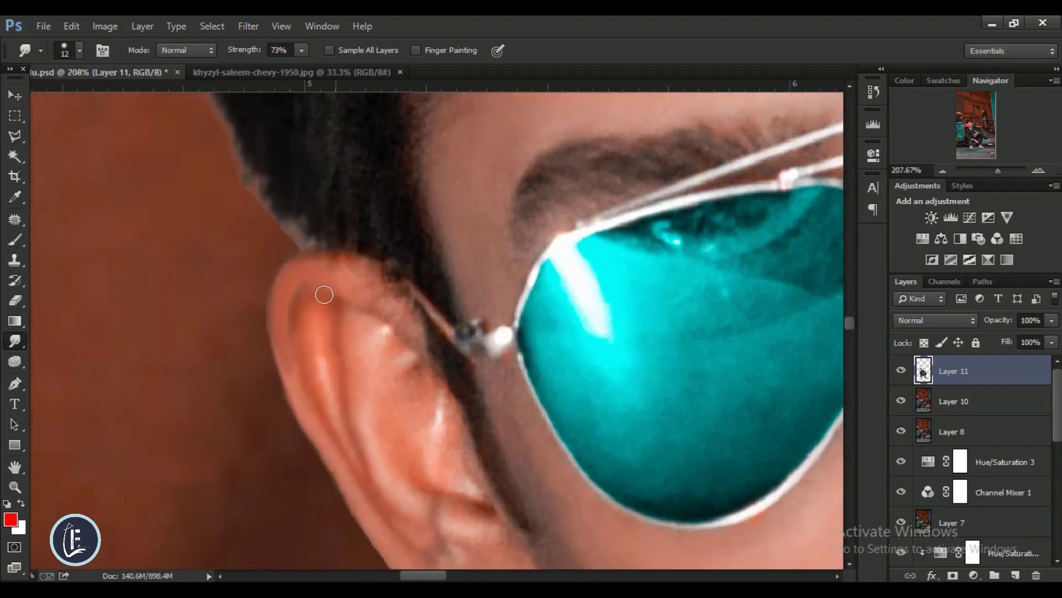
pyautogui.hscroll(5, 492, 368)
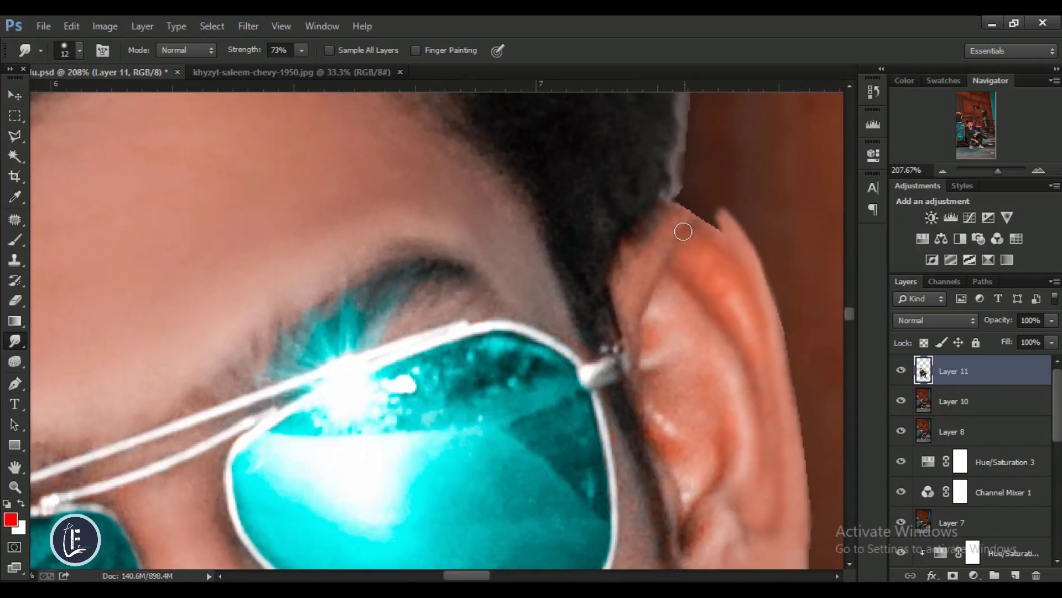
pyautogui.moveTo(683, 232)
pyautogui.mouseDown()
pyautogui.moveTo(731, 237)
pyautogui.moveTo(704, 204)
pyautogui.moveTo(740, 255)
pyautogui.moveTo(709, 225)
pyautogui.moveTo(717, 202)
pyautogui.mouseUp()
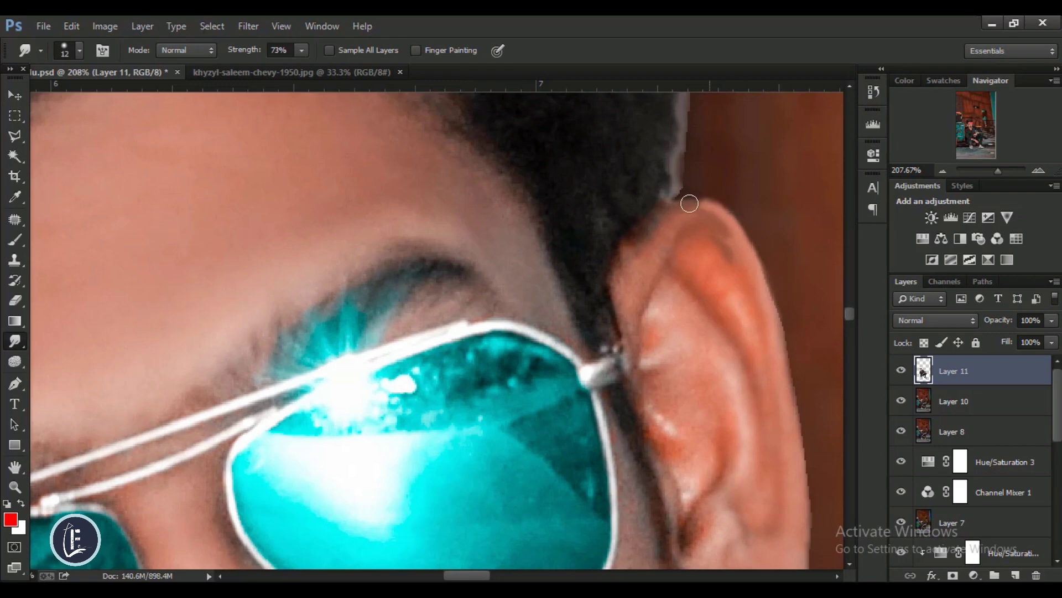
pyautogui.scroll(-5, 716, 210)
pyautogui.scroll(3, 553, 277)
pyautogui.rightClick(504, 250)
# Choose the 24 px spatter brush and work across the hair outline.
pyautogui.doubleClick(671, 479)
pyautogui.scroll(3, 473, 272)
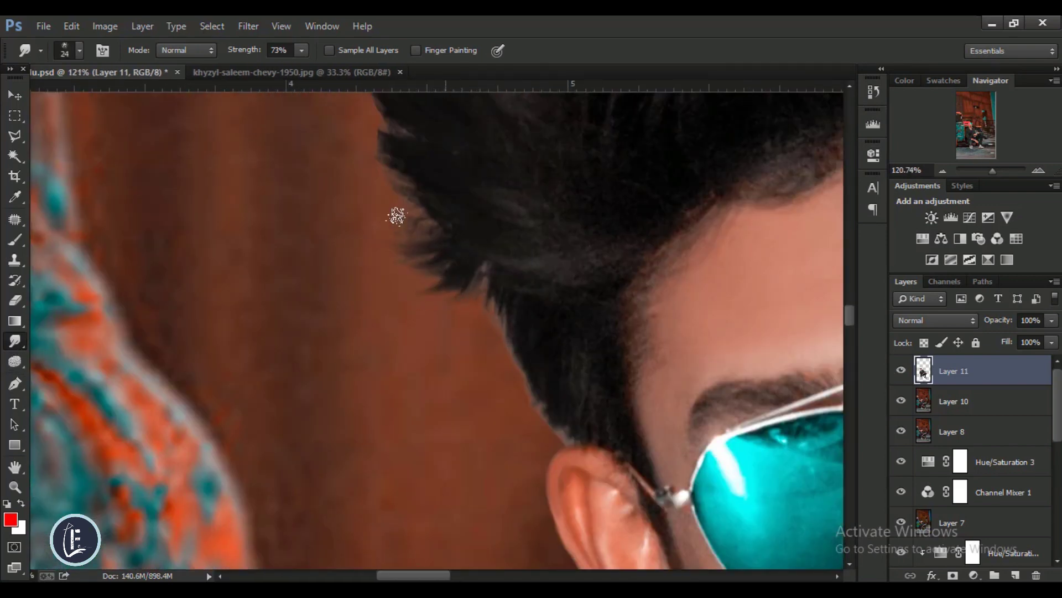
pyautogui.moveTo(426, 191); pyautogui.dragTo(486, 302)
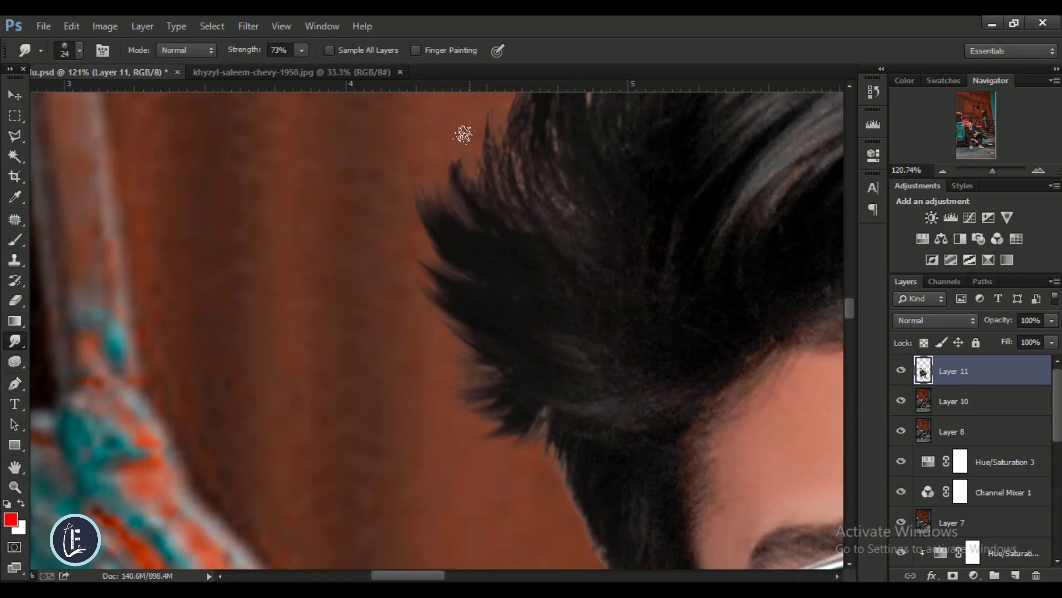
pyautogui.moveTo(468, 191); pyautogui.dragTo(406, 335)
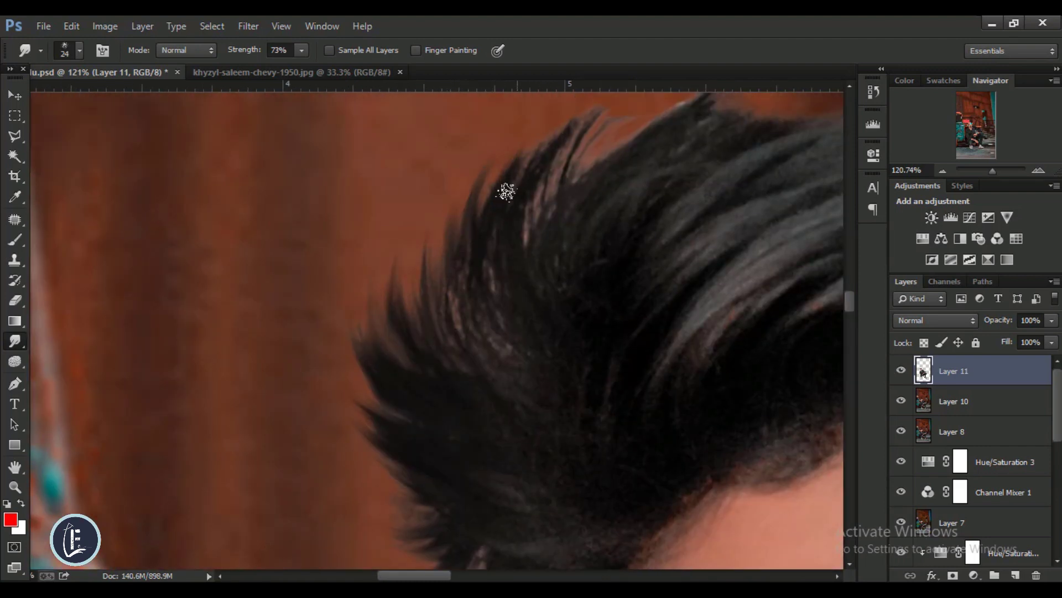
pyautogui.moveTo(588, 190)
pyautogui.mouseDown()
pyautogui.moveTo(451, 234)
pyautogui.moveTo(607, 161)
pyautogui.moveTo(572, 174)
pyautogui.moveTo(614, 166)
pyautogui.moveTo(841, 327)
pyautogui.mouseUp()
# Refine the hair tips on Layers 10 and 11 with Clone Stamp, Smudge and Eraser.
pyautogui.hotkey('alt', '[')
pyautogui.press('s')
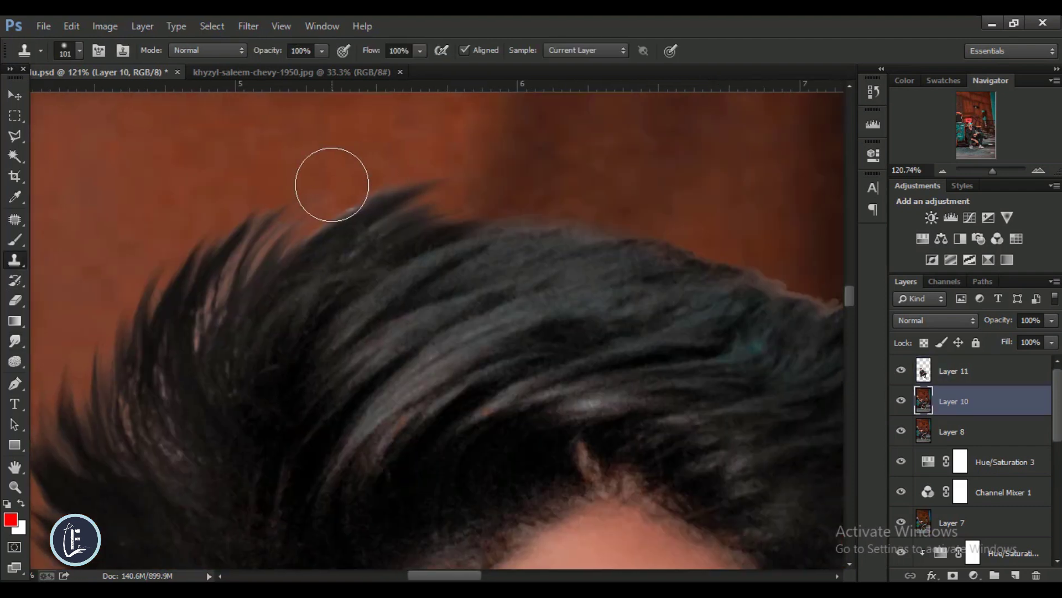
pyautogui.scroll(-5, 627, 197)
pyautogui.scroll(3, 416, 333)
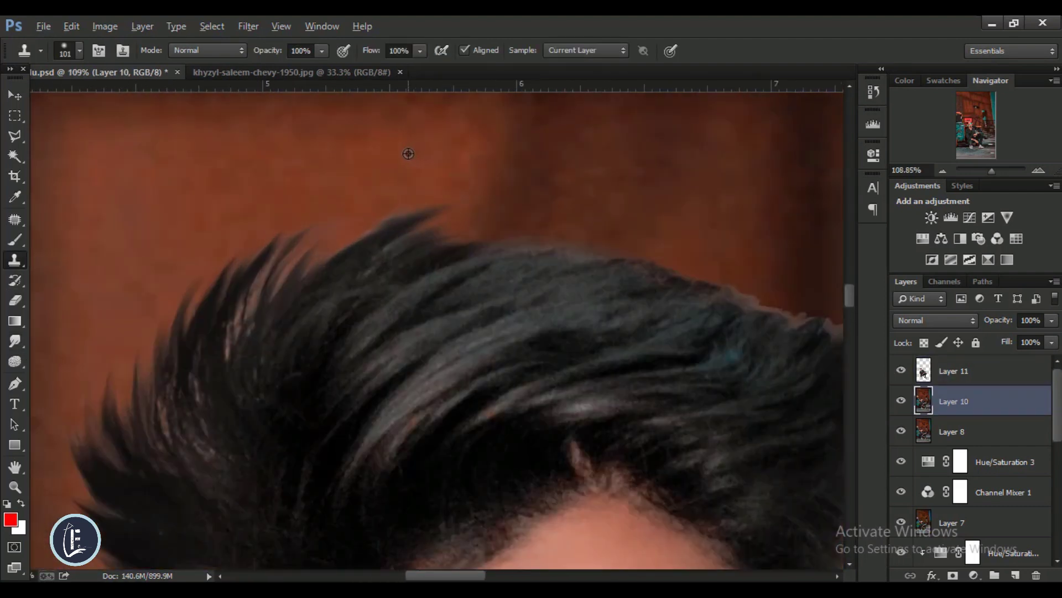
pyautogui.press('r')
pyautogui.press('e')
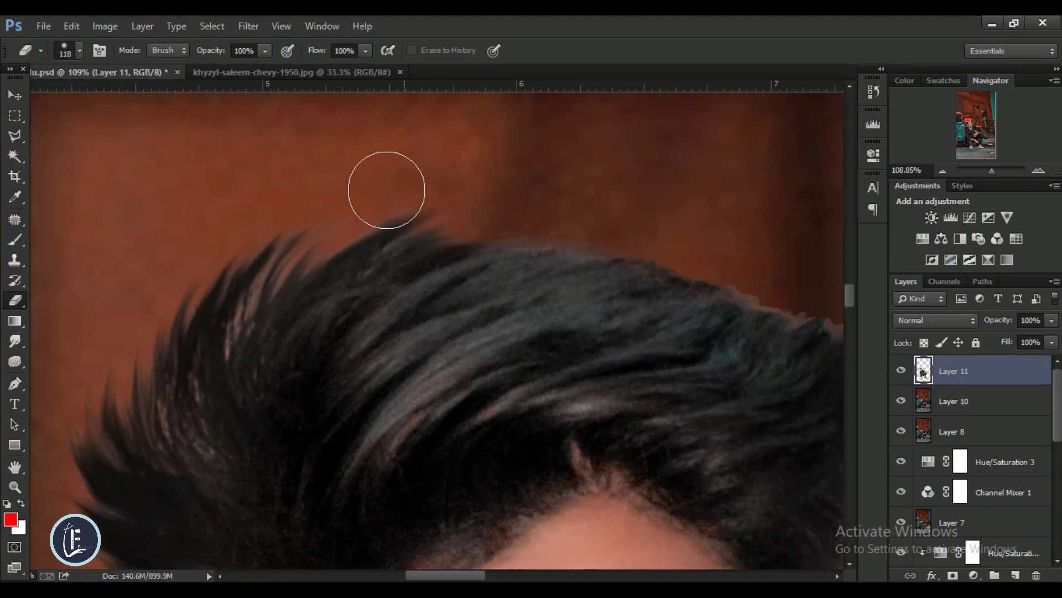
pyautogui.hotkey('alt', ']')
pyautogui.press('r')
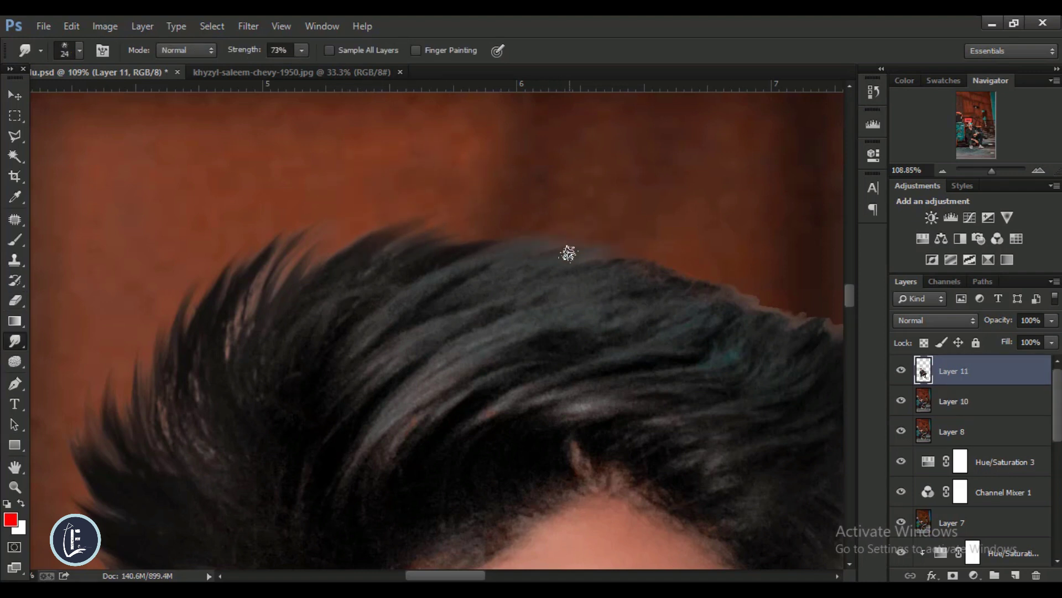
pyautogui.moveTo(783, 318)
pyautogui.mouseDown()
pyautogui.moveTo(519, 336)
pyautogui.moveTo(590, 423)
pyautogui.moveTo(616, 346)
pyautogui.moveTo(629, 458)
pyautogui.moveTo(605, 380)
pyautogui.moveTo(646, 301)
pyautogui.mouseUp()
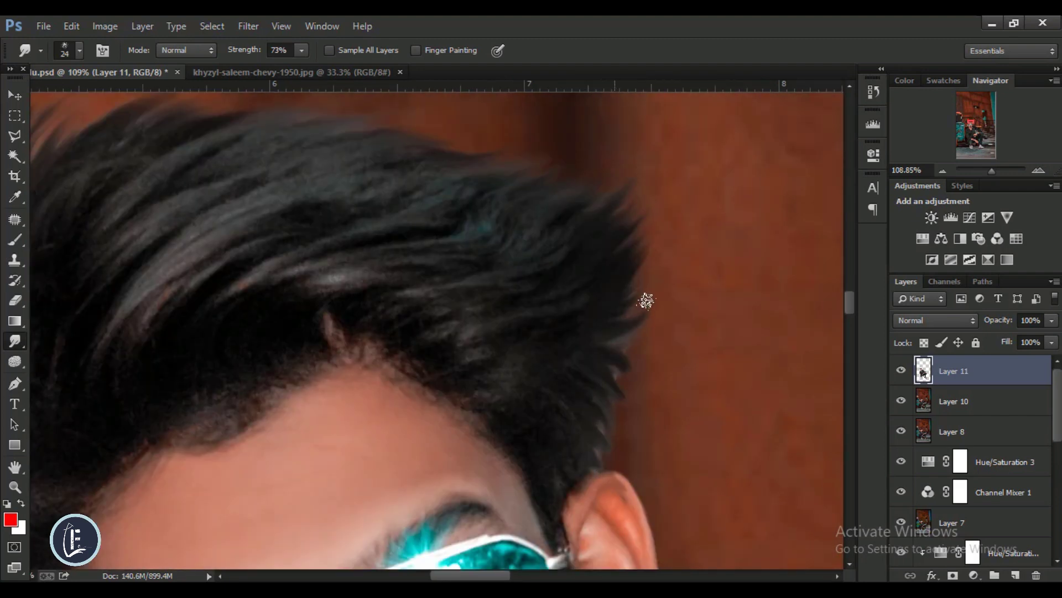
# Clone background over the hair's right edge on Layer 10, then view the full image.
pyautogui.scroll(-2, 645, 301)
pyautogui.click(1001, 399)
pyautogui.click(15, 260)
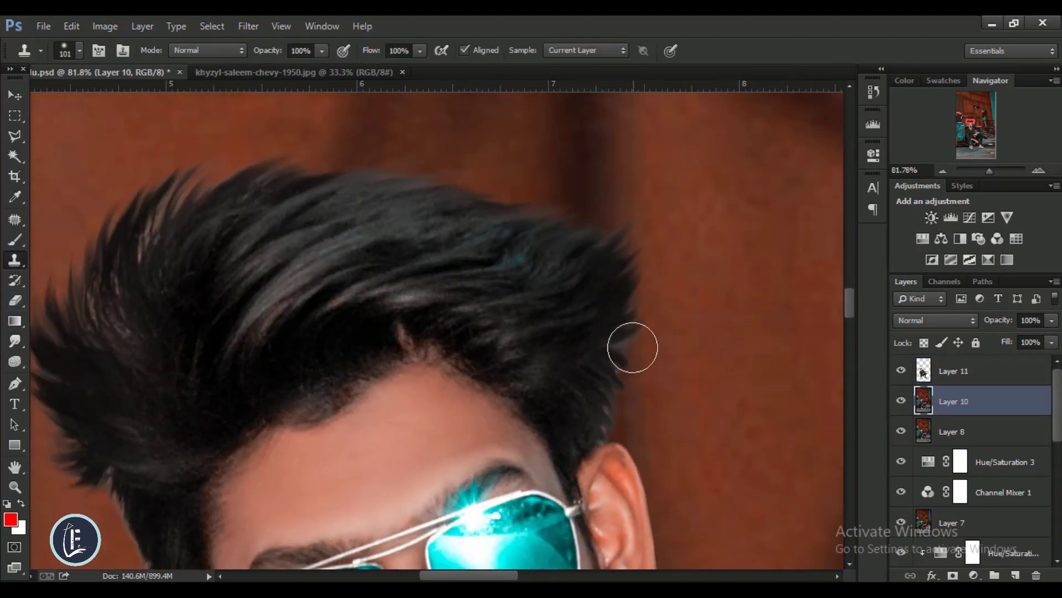
pyautogui.scroll(-3, 691, 432)
pyautogui.scroll(-4, 697, 257)
pyautogui.scroll(-3, 190, 476)
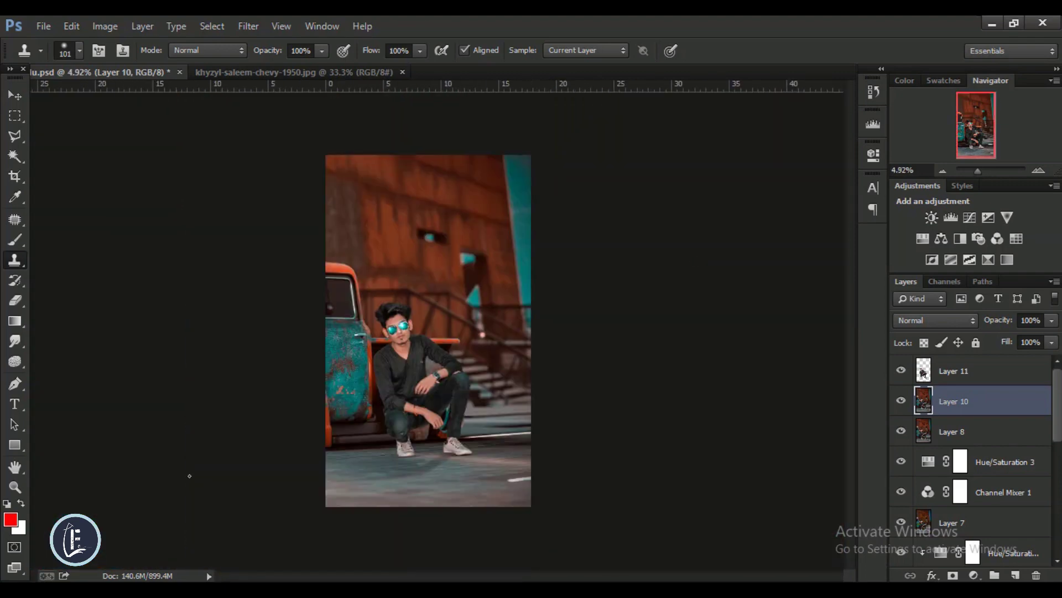
# Merge Layers 10 and 11 into a single layer.
pyautogui.press('v')
pyautogui.keyDown('ctrl'); pyautogui.click(965, 370); pyautogui.keyUp('ctrl')
pyautogui.rightClick(965, 370)
pyautogui.click(941, 420)
pyautogui.click(248, 26)
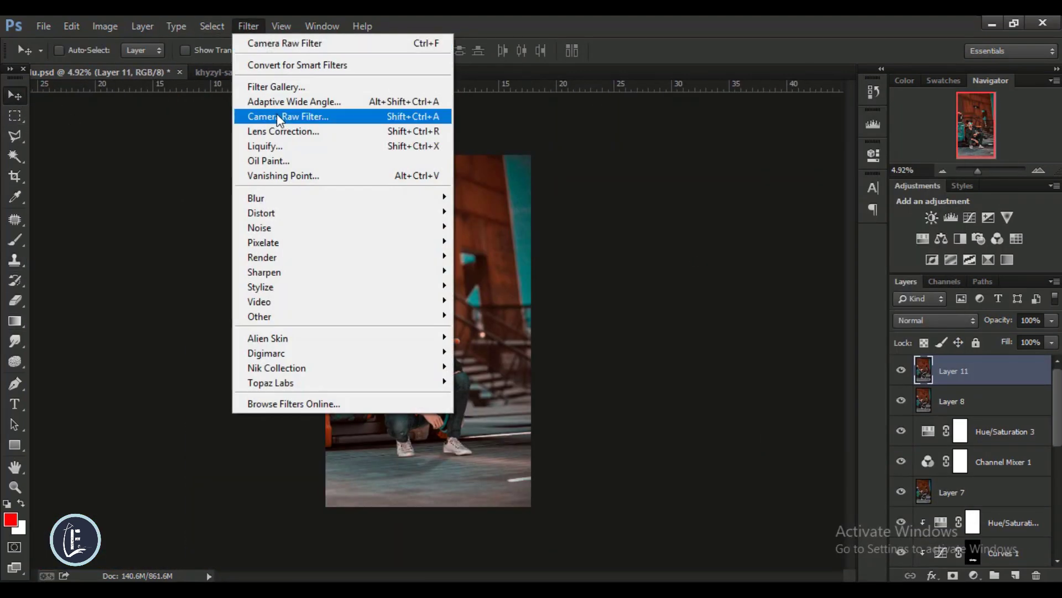
# In Camera Raw, give split-toning highlights teal hue 182 and set Blacks to -33.
pyautogui.click(277, 116)
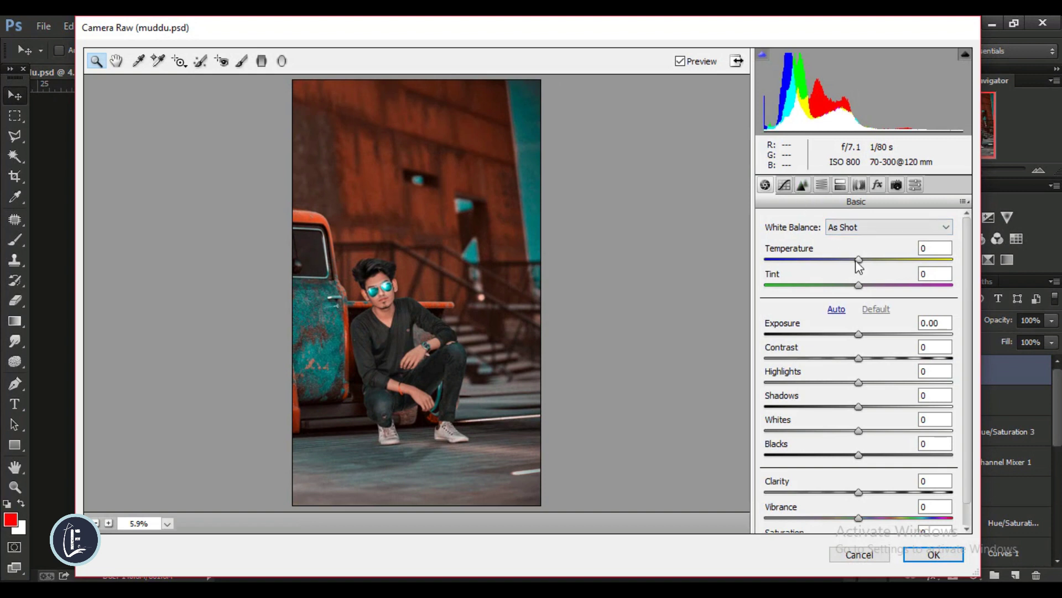
pyautogui.click(856, 259)
pyautogui.click(840, 185)
pyautogui.click(863, 245)
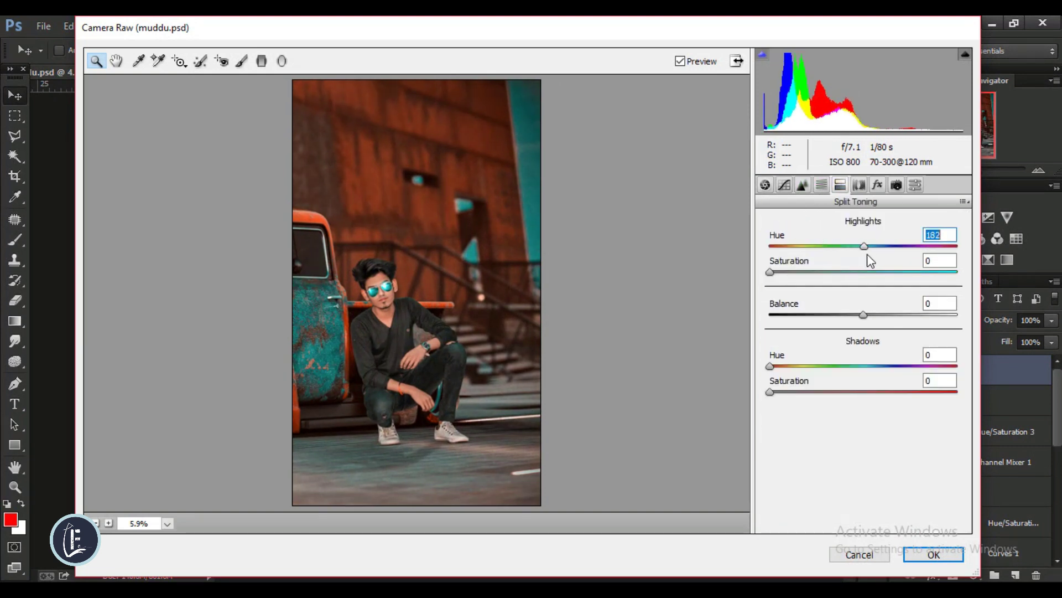
pyautogui.click(801, 272)
pyautogui.click(765, 184)
pyautogui.moveTo(859, 454); pyautogui.dragTo(828, 455)
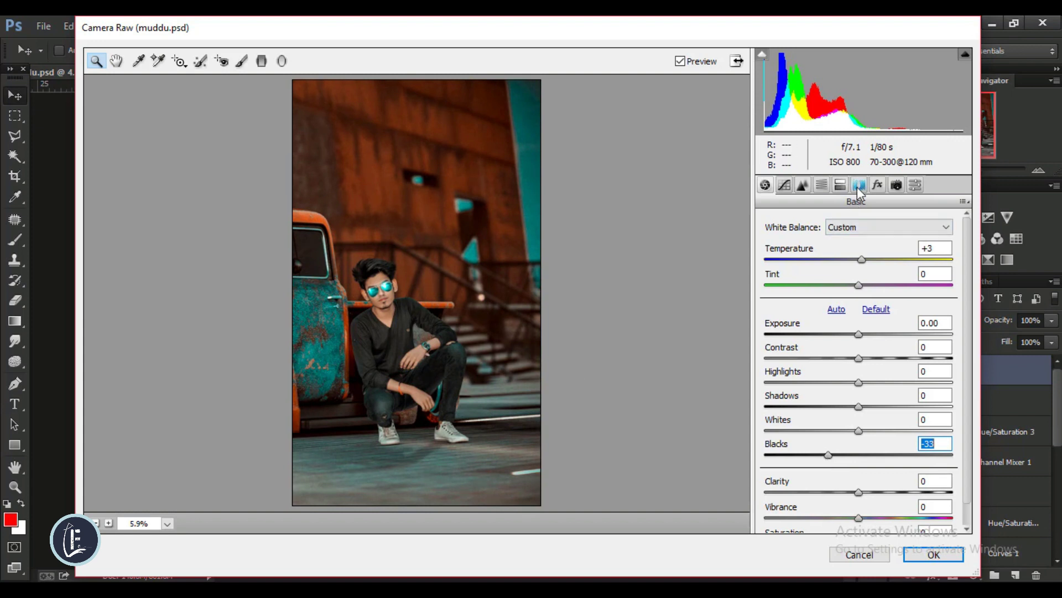
# Add a diagonal graduated filter that slightly darkens exposure.
pyautogui.press('g')
pyautogui.moveTo(308, 163)
pyautogui.mouseDown()
pyautogui.moveTo(514, 469)
pyautogui.moveTo(403, 286)
pyautogui.moveTo(248, 71)
pyautogui.mouseUp()
pyautogui.doubleClick(778, 240)
pyautogui.moveTo(860, 301); pyautogui.dragTo(855, 301)
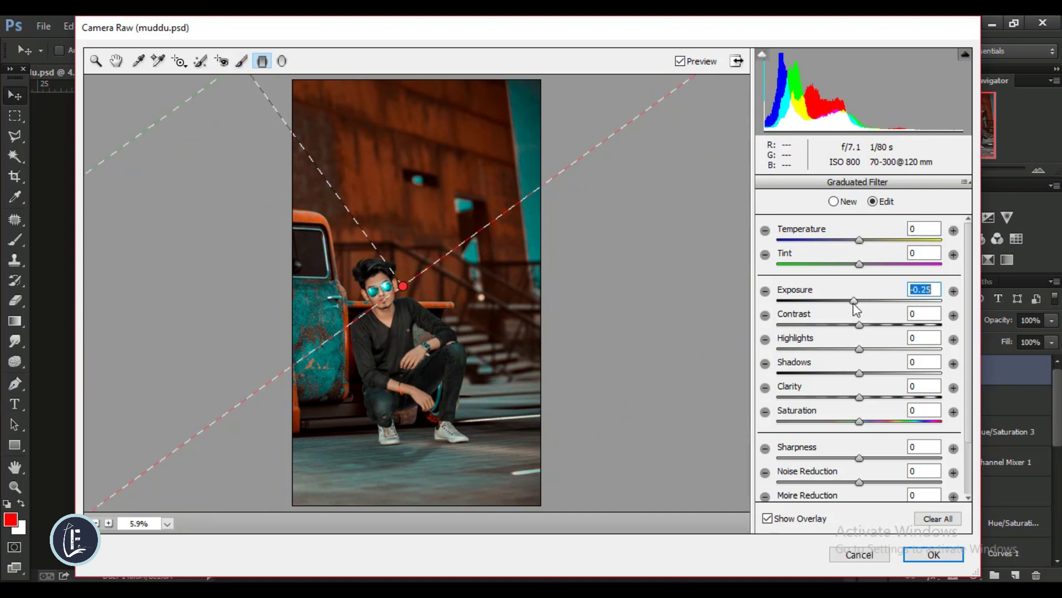
# Add a radial filter darkening the surroundings, shift it right, and apply Camera Raw.
pyautogui.press('j')
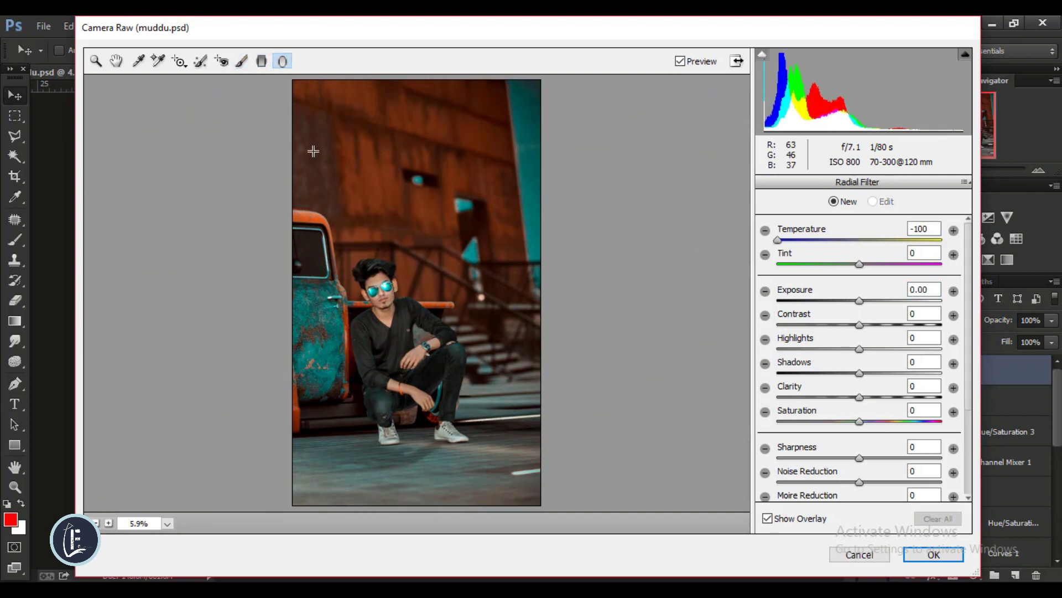
pyautogui.hotkey('ctrl', '-')
pyautogui.moveTo(362, 204); pyautogui.dragTo(546, 394)
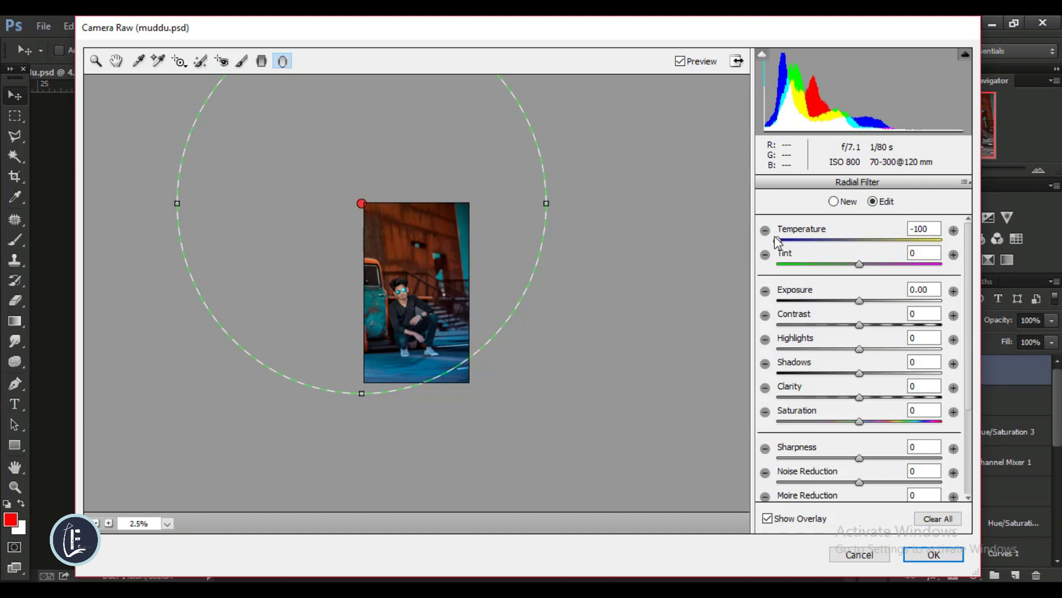
pyautogui.doubleClick(778, 240)
pyautogui.moveTo(859, 301); pyautogui.dragTo(843, 301)
pyautogui.hotkey('ctrl', '0')
pyautogui.hotkey('ctrl', '-')
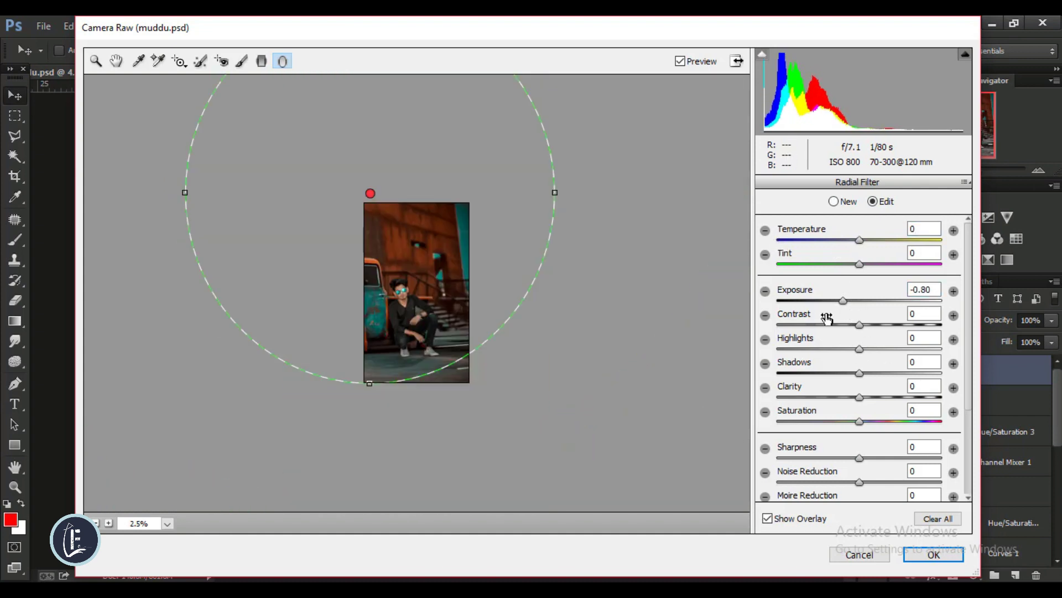
pyautogui.moveTo(368, 190); pyautogui.dragTo(398, 199)
pyautogui.hotkey('ctrl', '0')
pyautogui.press('Return')
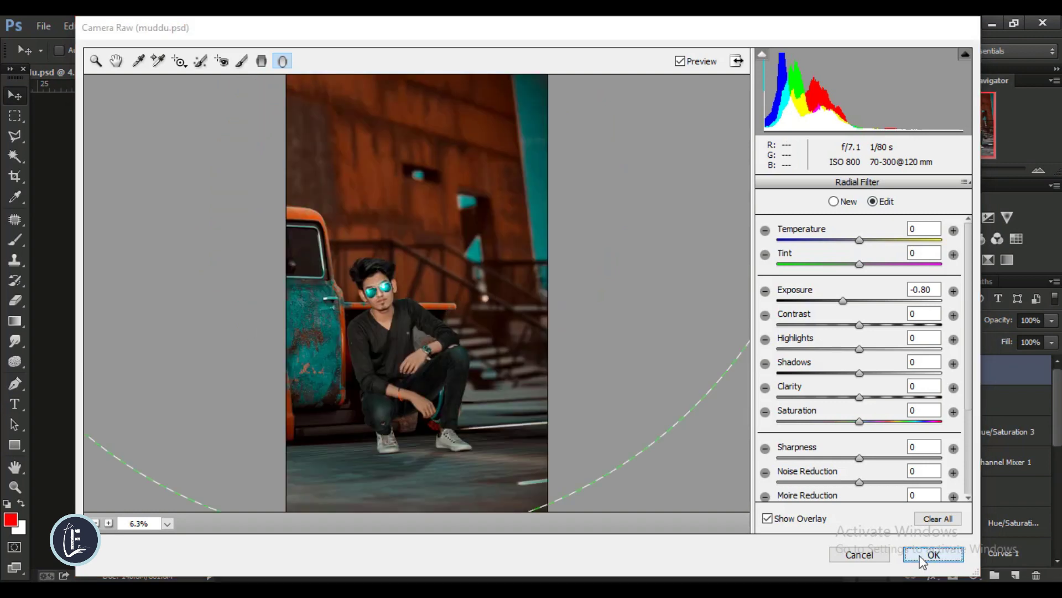
# Add a Selective Color layer trimming Blacks by -5 and merge it into Layer 11.
pyautogui.scroll(2, 531, 498)
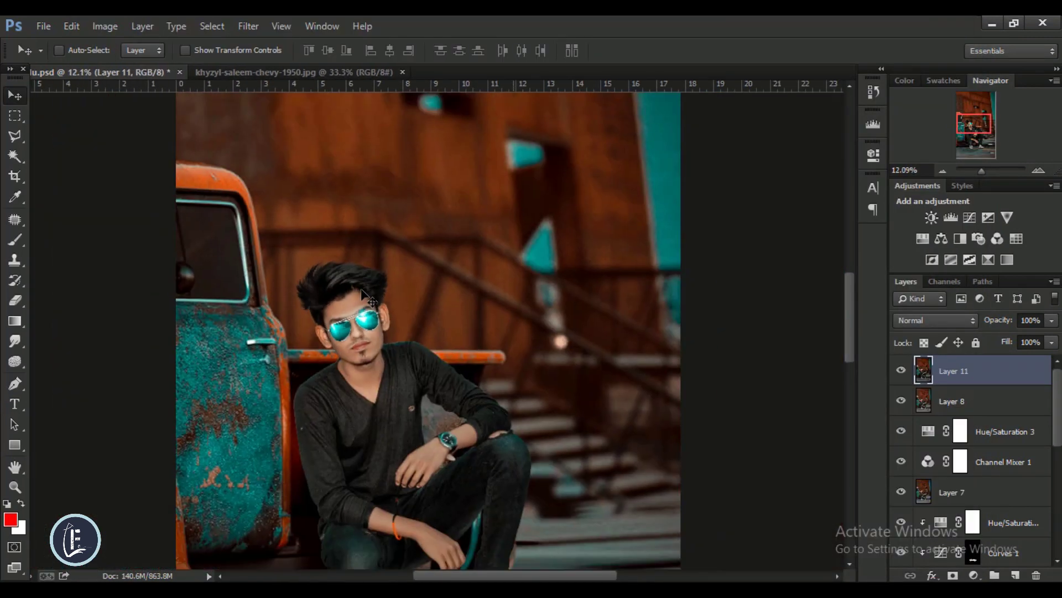
pyautogui.scroll(-3, 720, 431)
pyautogui.click(974, 576)
pyautogui.click(962, 556)
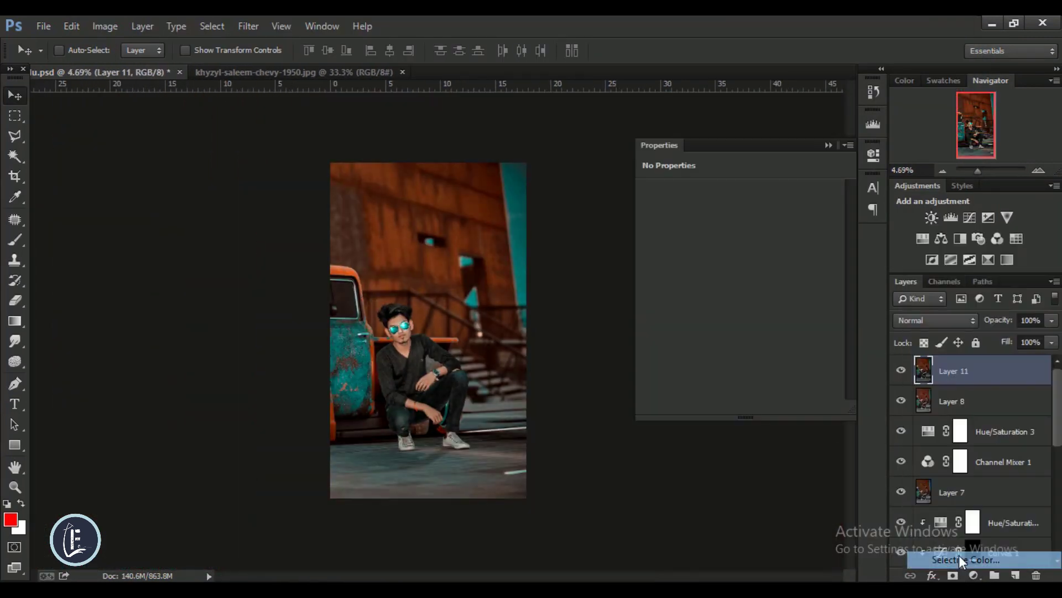
pyautogui.click(726, 213)
pyautogui.click(718, 326)
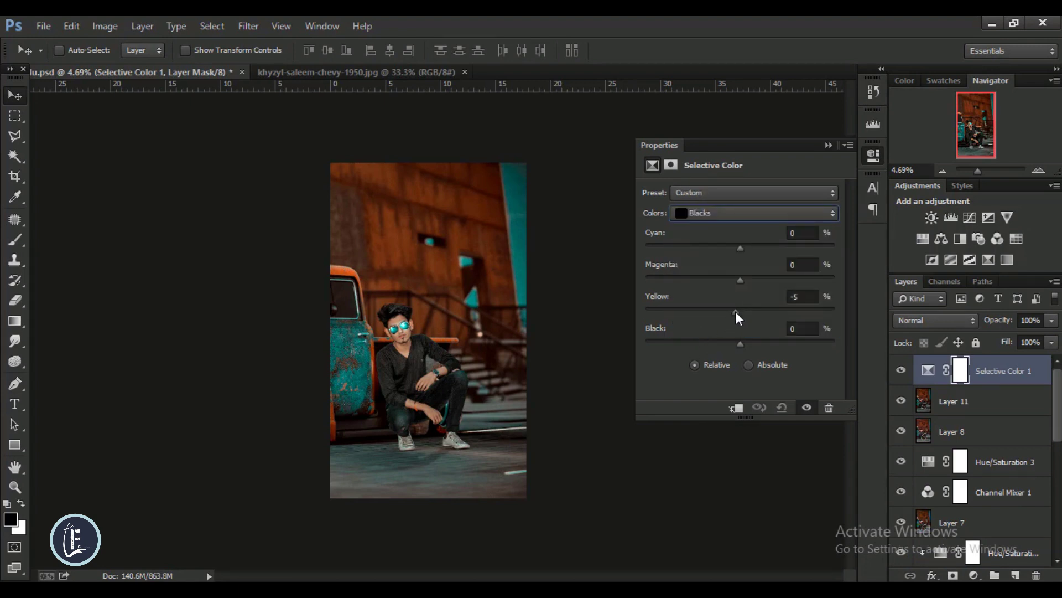
pyautogui.moveTo(740, 249); pyautogui.dragTo(736, 249)
pyautogui.click(829, 145)
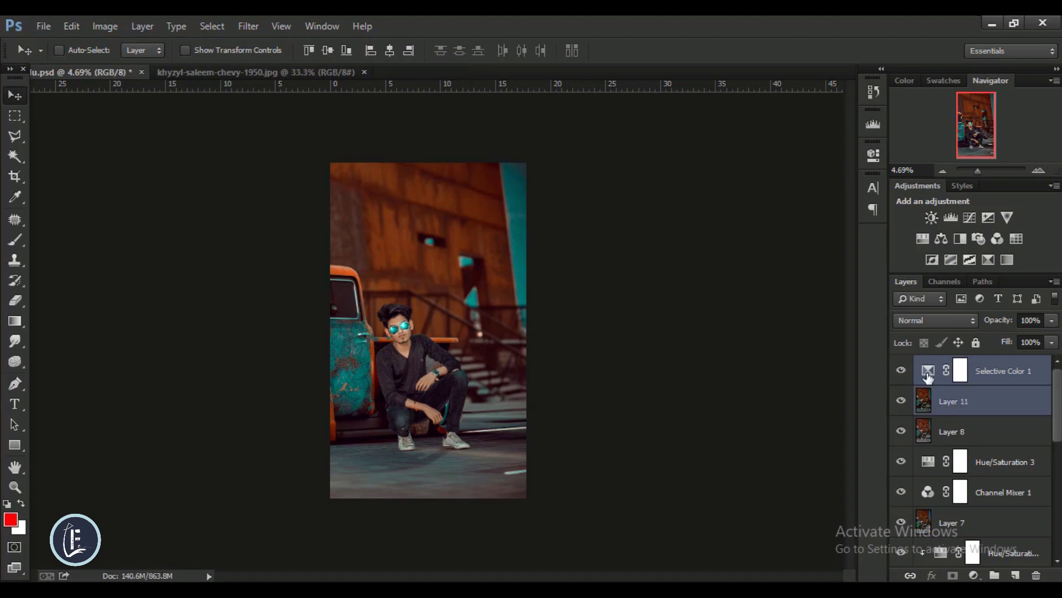
pyautogui.click(873, 155)
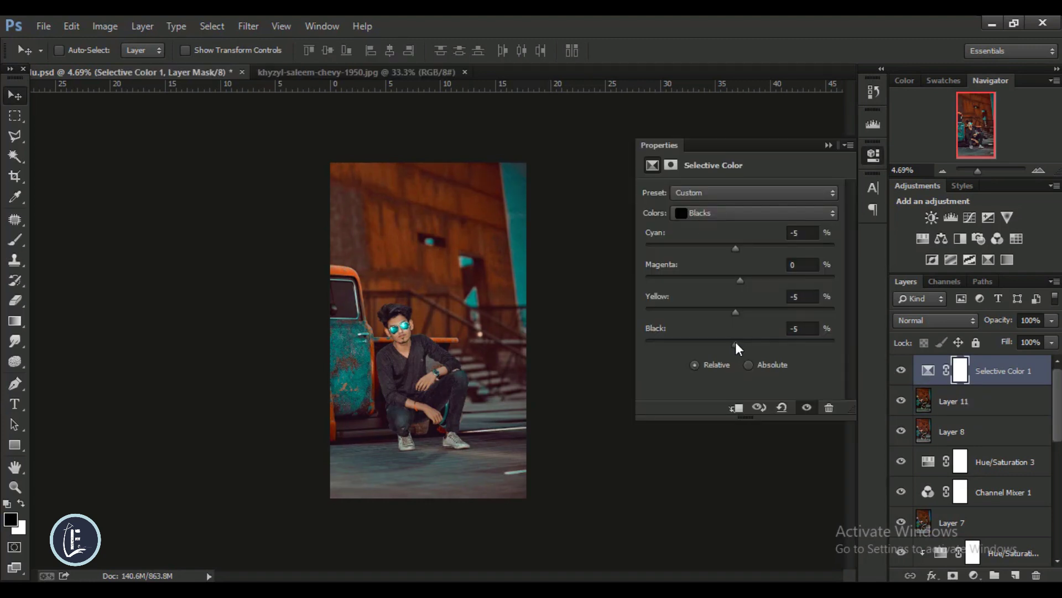
pyautogui.click(828, 146)
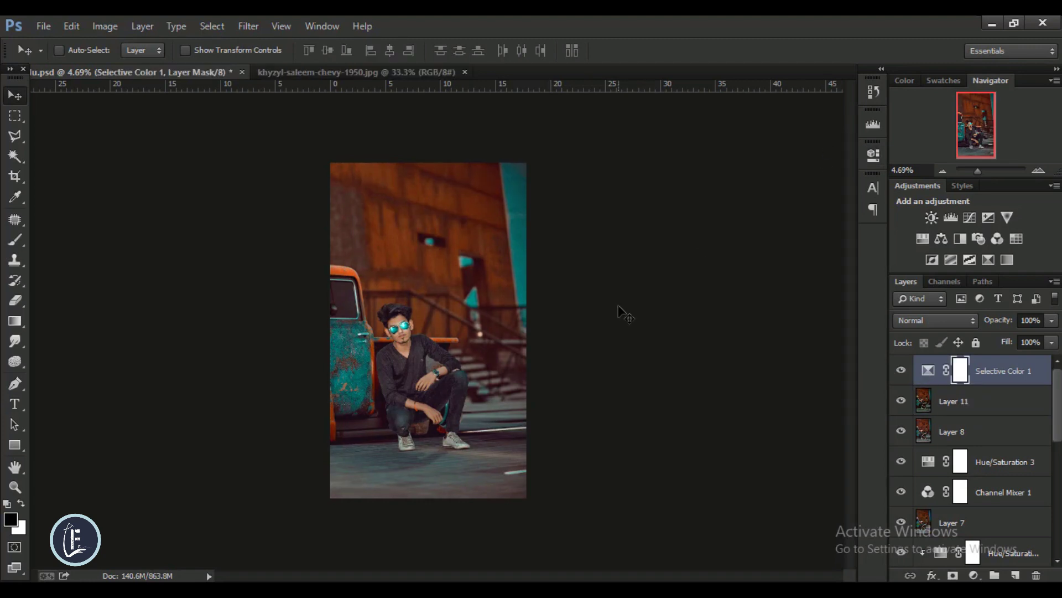
pyautogui.rightClick(988, 403)
pyautogui.click(880, 459)
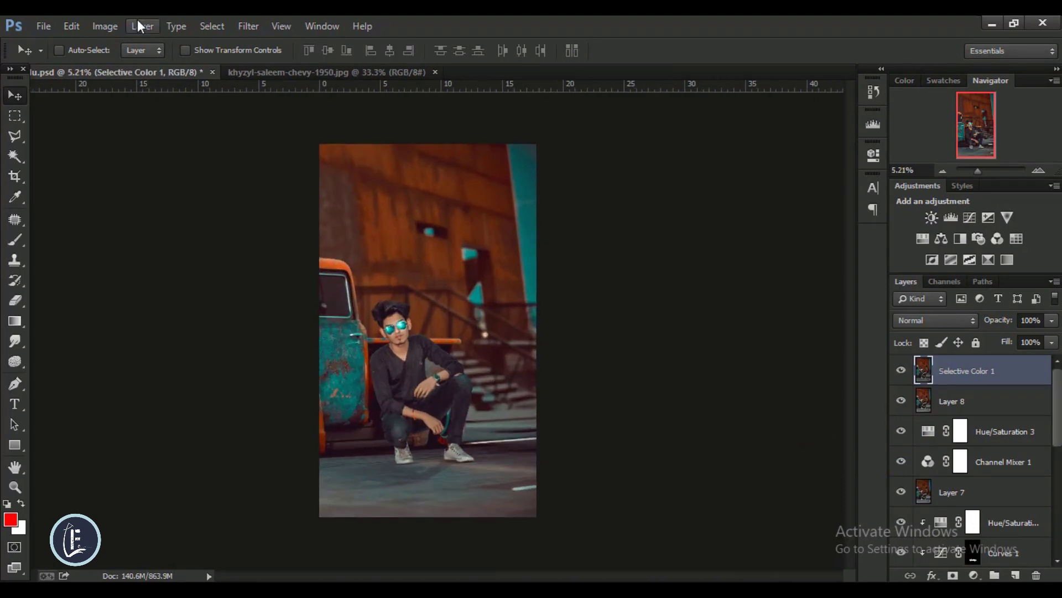
# Apply a second Camera Raw pass with Clarity about +20 and Blacks -9.
pyautogui.click(248, 26)
pyautogui.click(265, 113)
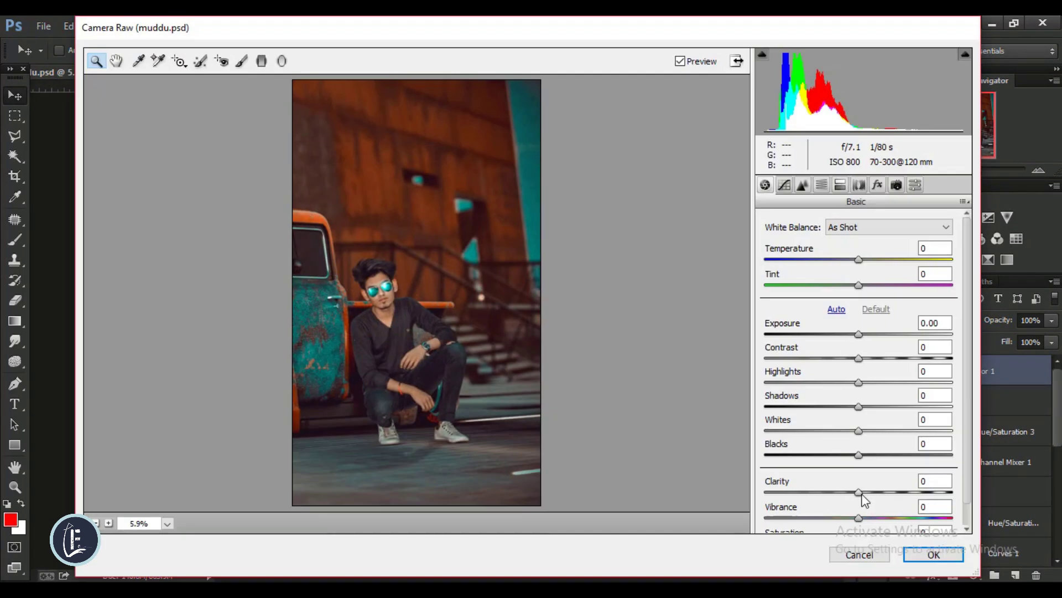
pyautogui.moveTo(859, 492); pyautogui.dragTo(880, 493)
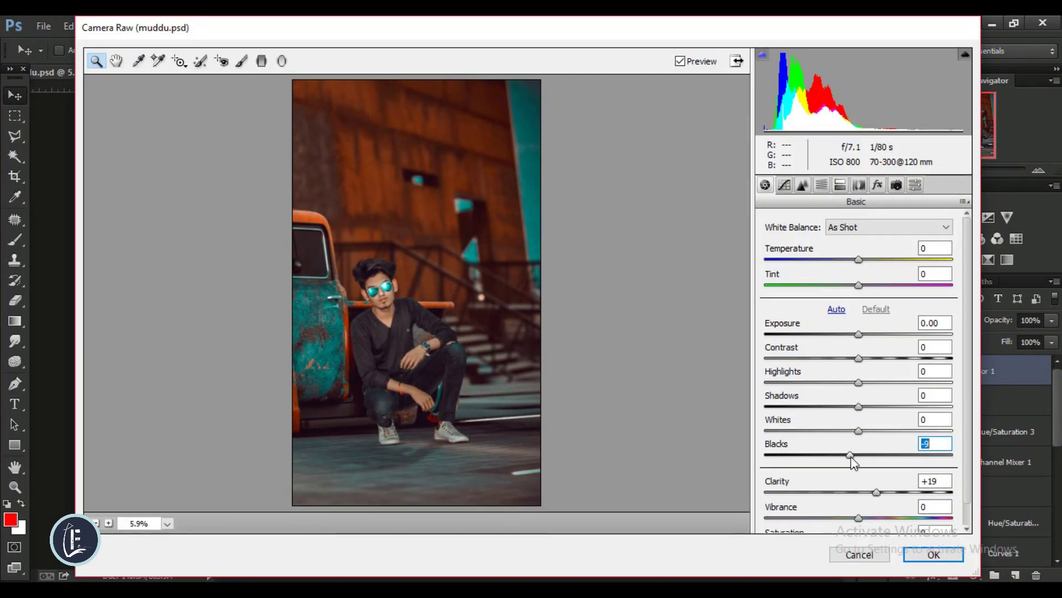
pyautogui.click(933, 555)
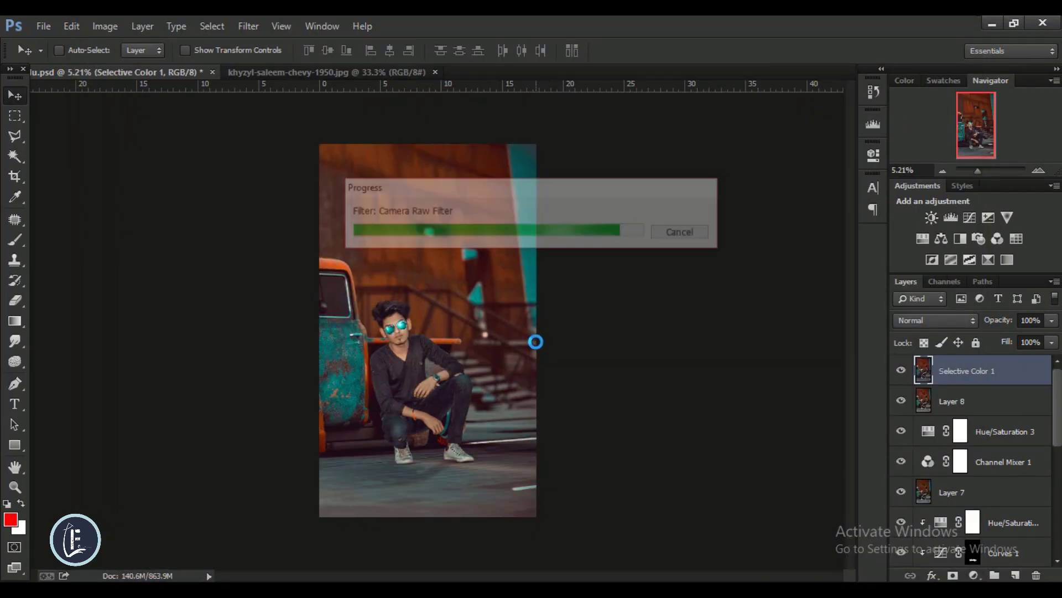
pyautogui.hotkey('ctrl', '-')
pyautogui.click(248, 26)
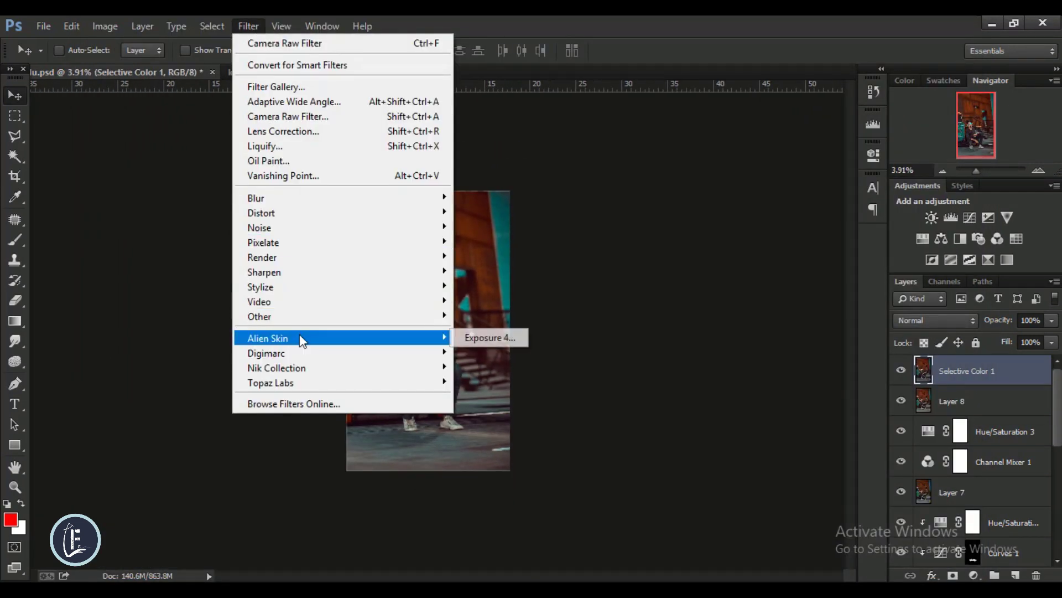
# Apply Exposure 4's Color 'Fade all, leaving strong reds' preset as a new layer, restoring yellow, green, cyan and blue saturation.
pyautogui.click(500, 343)
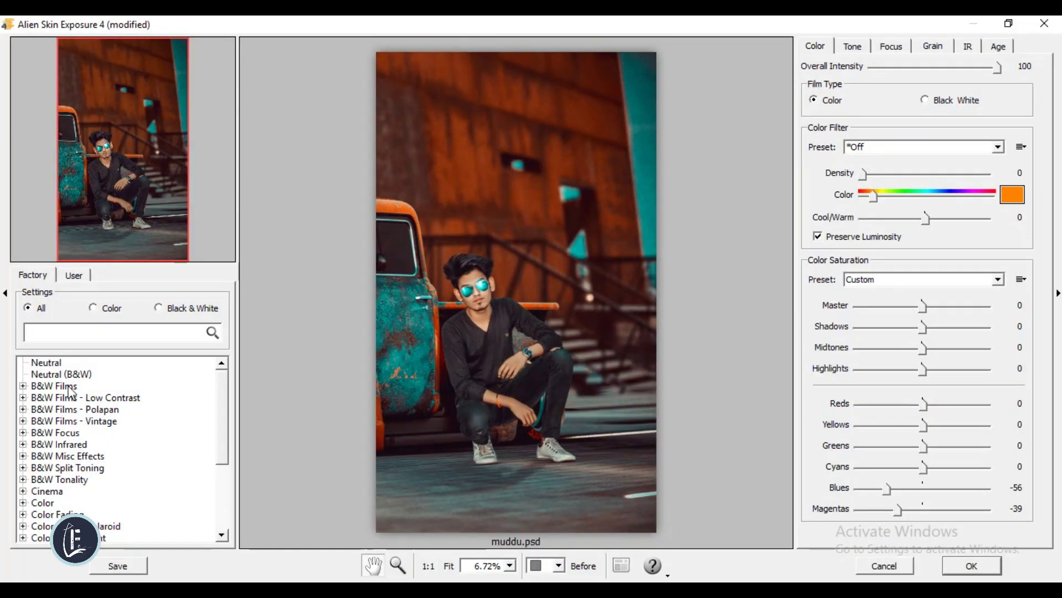
pyautogui.scroll(-3, 27, 400)
pyautogui.click(22, 408)
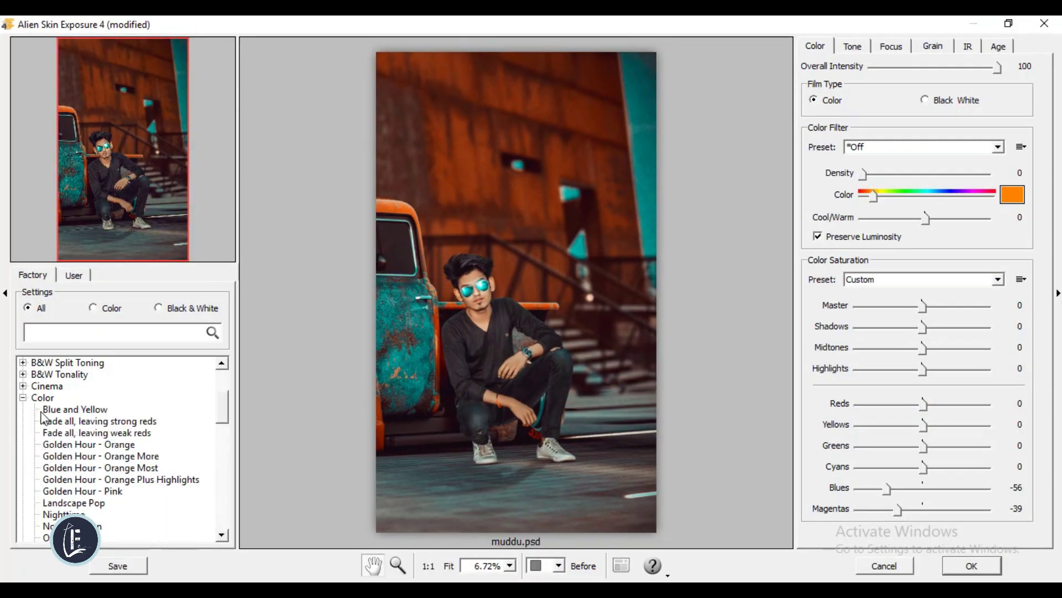
pyautogui.click(100, 421)
pyautogui.moveTo(937, 405); pyautogui.dragTo(922, 425)
pyautogui.moveTo(859, 446); pyautogui.dragTo(919, 448)
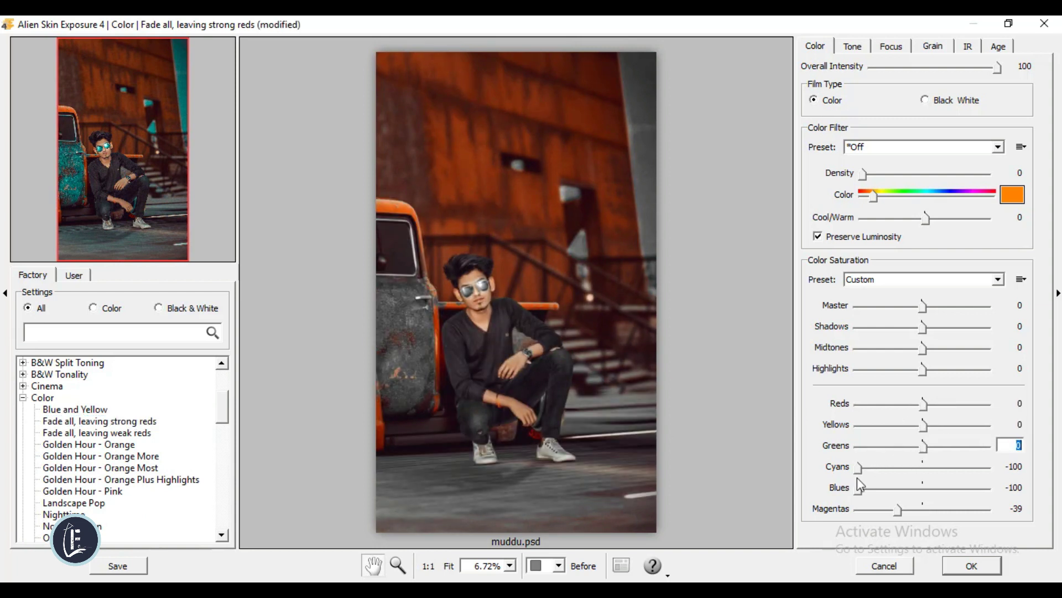
pyautogui.moveTo(859, 468); pyautogui.dragTo(922, 468)
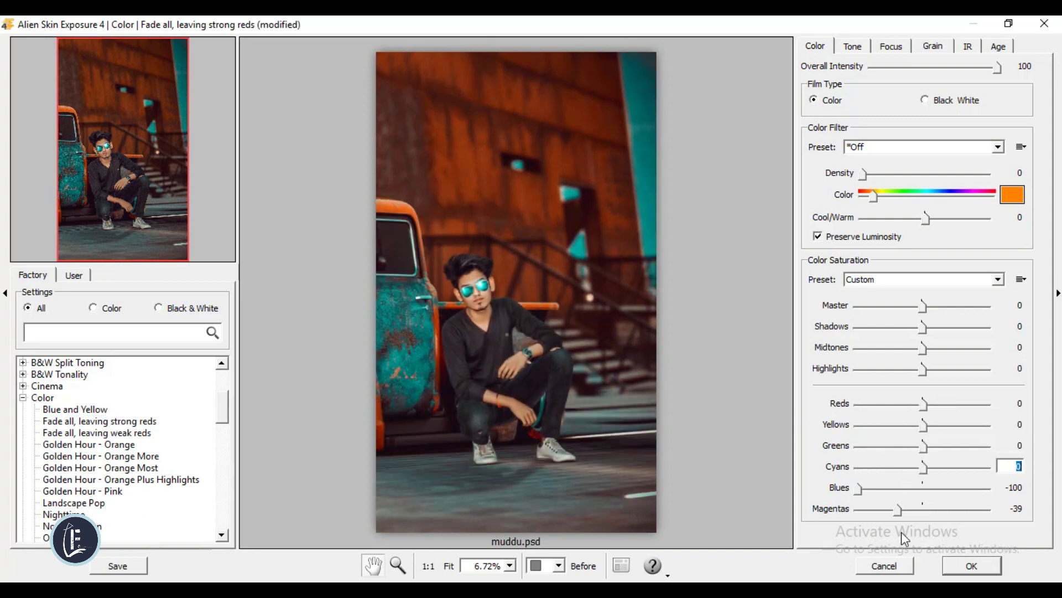
pyautogui.moveTo(859, 487); pyautogui.dragTo(923, 514)
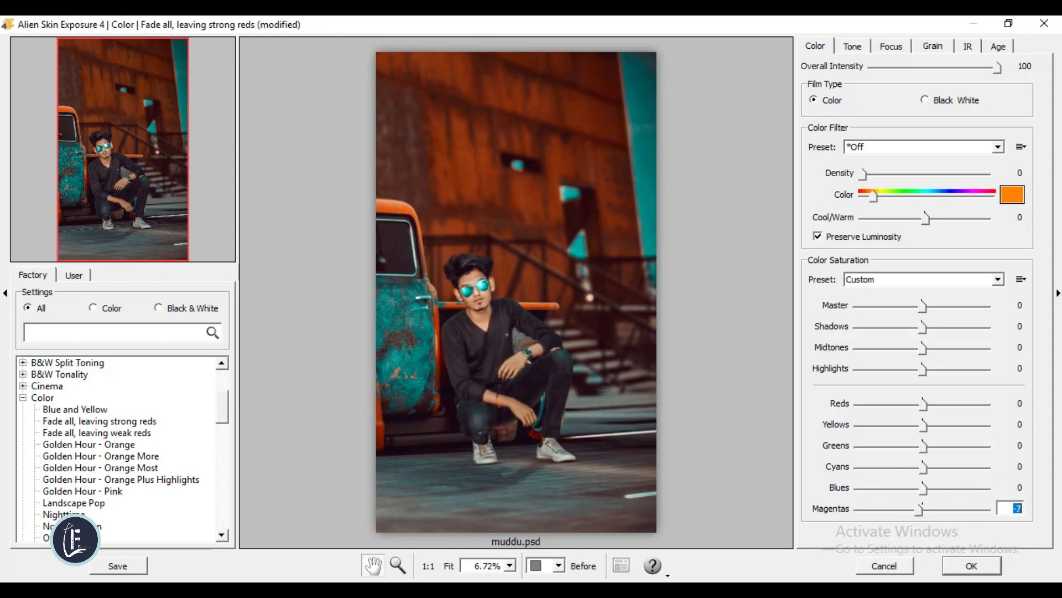
pyautogui.click(969, 570)
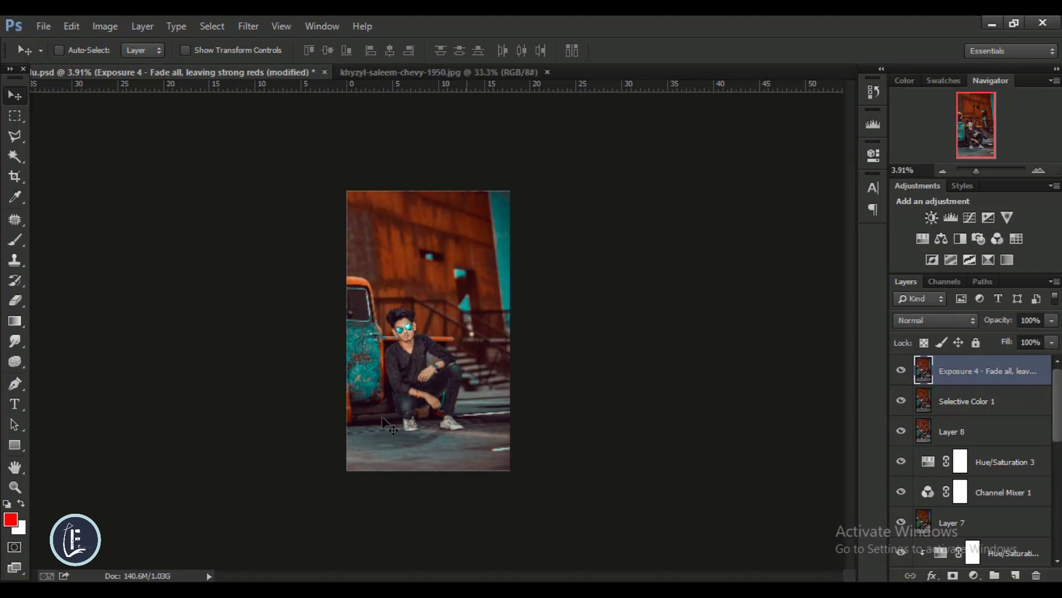
# Zoom in on the face and smudge the rough hair edge beside the ear.
pyautogui.scroll(3, 383, 417)
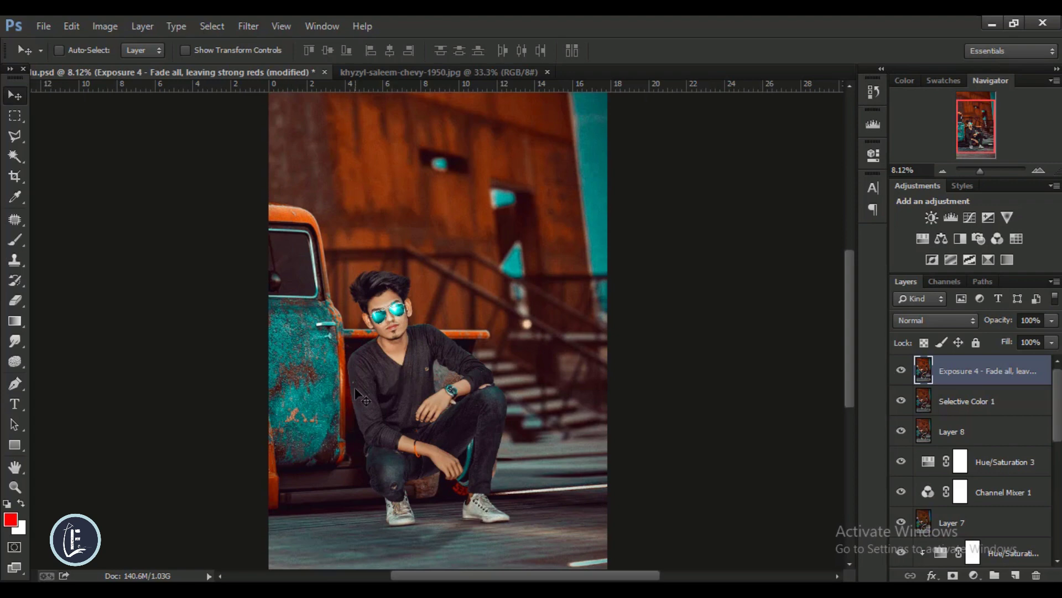
pyautogui.scroll(3, 354, 388)
pyautogui.scroll(2, 354, 376)
pyautogui.scroll(2, 317, 319)
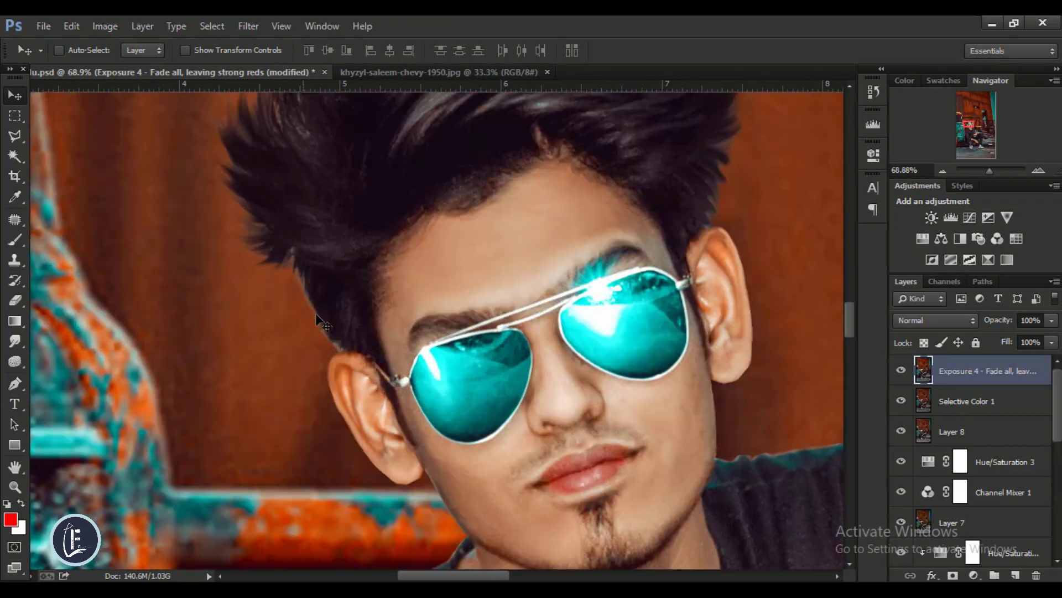
pyautogui.scroll(2, 318, 321)
pyautogui.rightClick(15, 339)
pyautogui.click(61, 368)
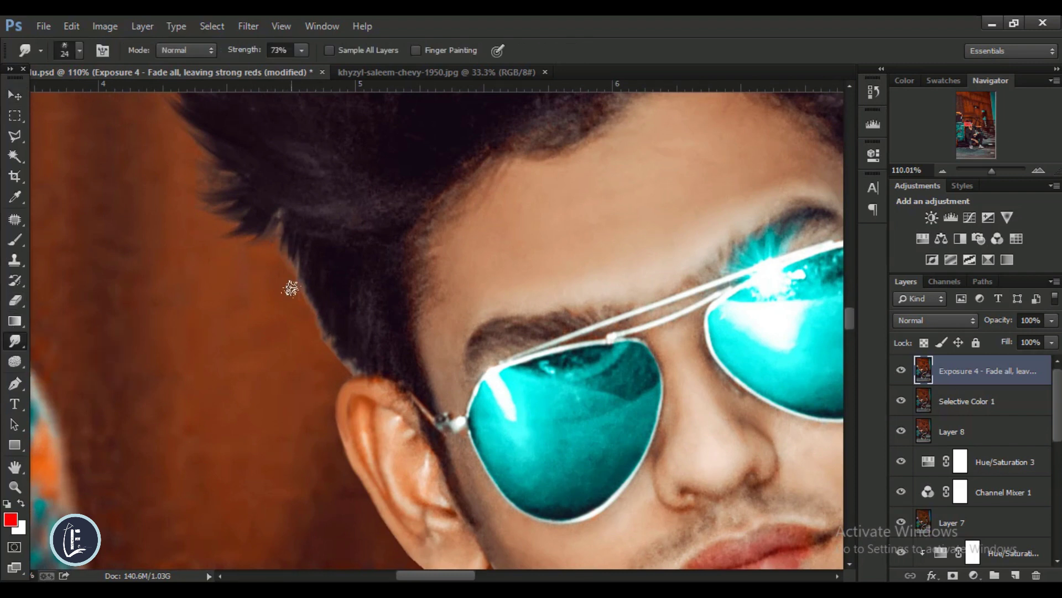
pyautogui.moveTo(324, 347); pyautogui.dragTo(337, 341)
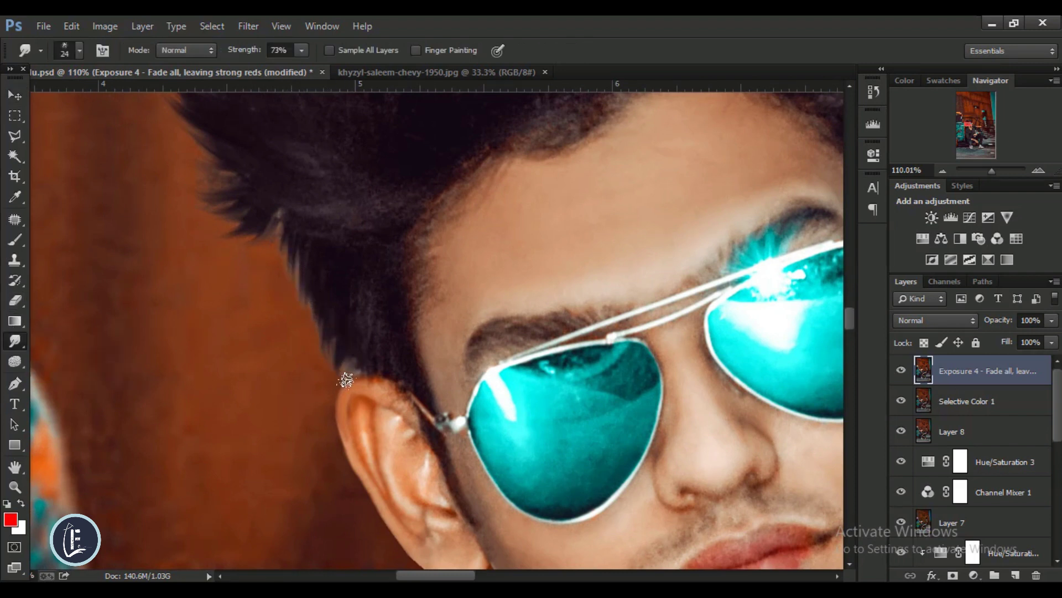
# Zoom back out and inspect the retouched photo at full frame.
pyautogui.scroll(-1, 304, 244)
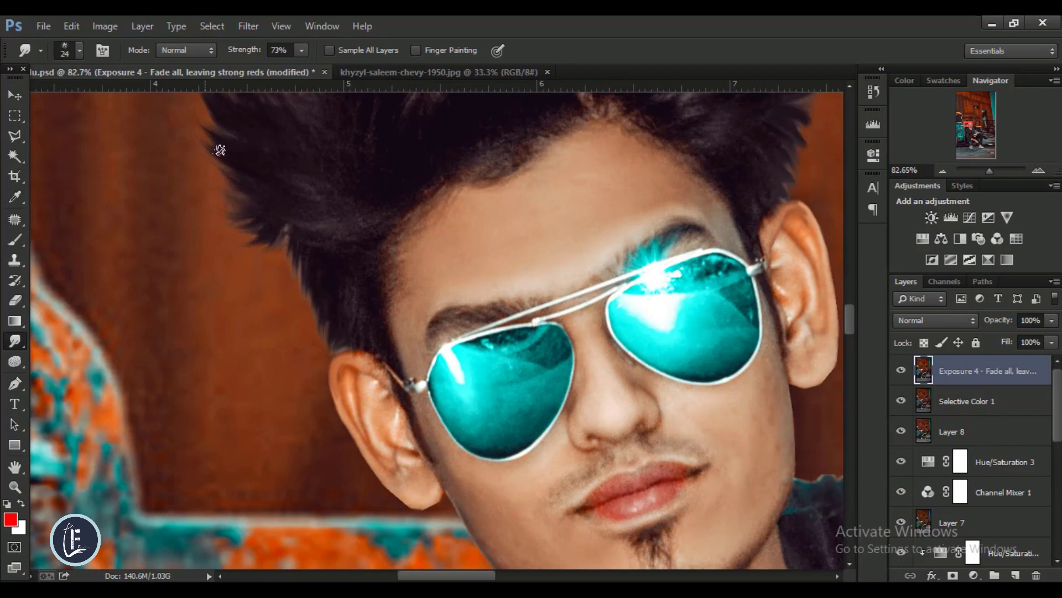
pyautogui.scroll(-3, 220, 150)
pyautogui.scroll(-2, 304, 249)
pyautogui.press('v')
pyautogui.scroll(-1, 393, 371)
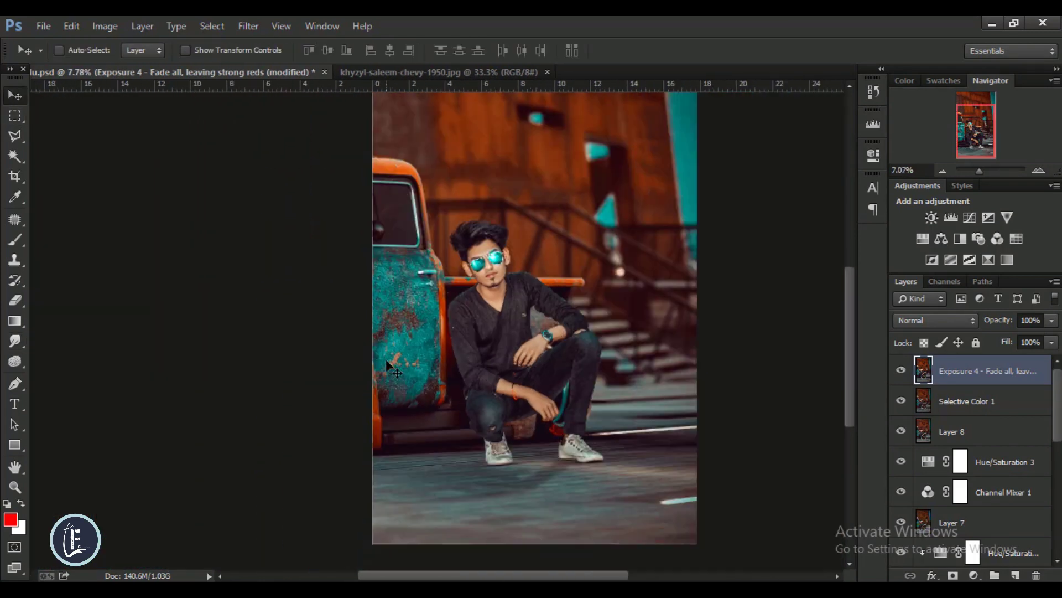
pyautogui.scroll(-1, 393, 371)
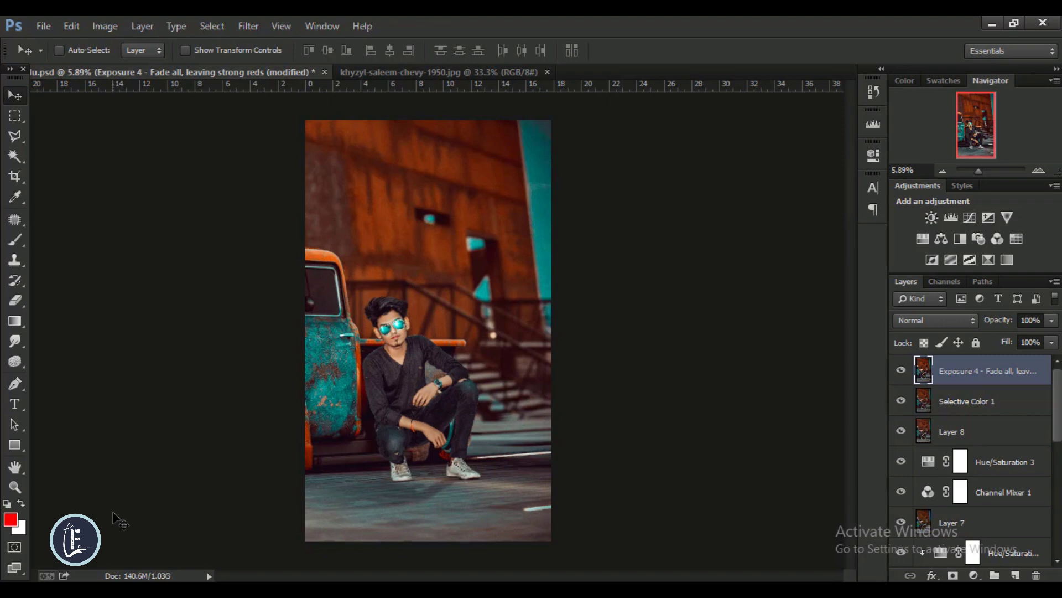
pyautogui.scroll(5, 421, 373)
pyautogui.scroll(5, 420, 373)
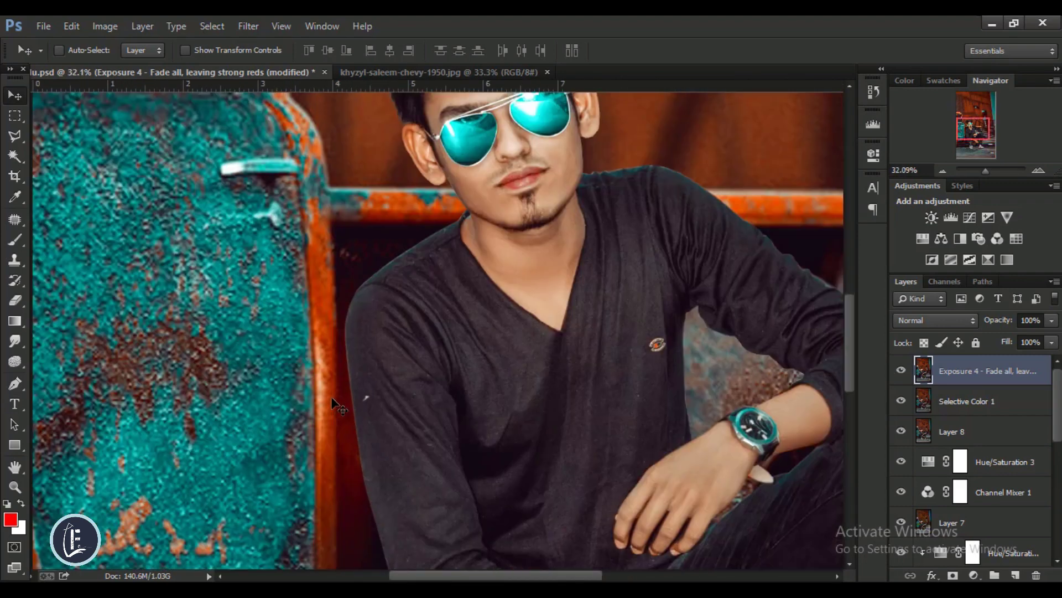
pyautogui.scroll(3, 420, 373)
pyautogui.scroll(-4, 273, 316)
pyautogui.scroll(-4, 309, 332)
pyautogui.scroll(-2, 338, 341)
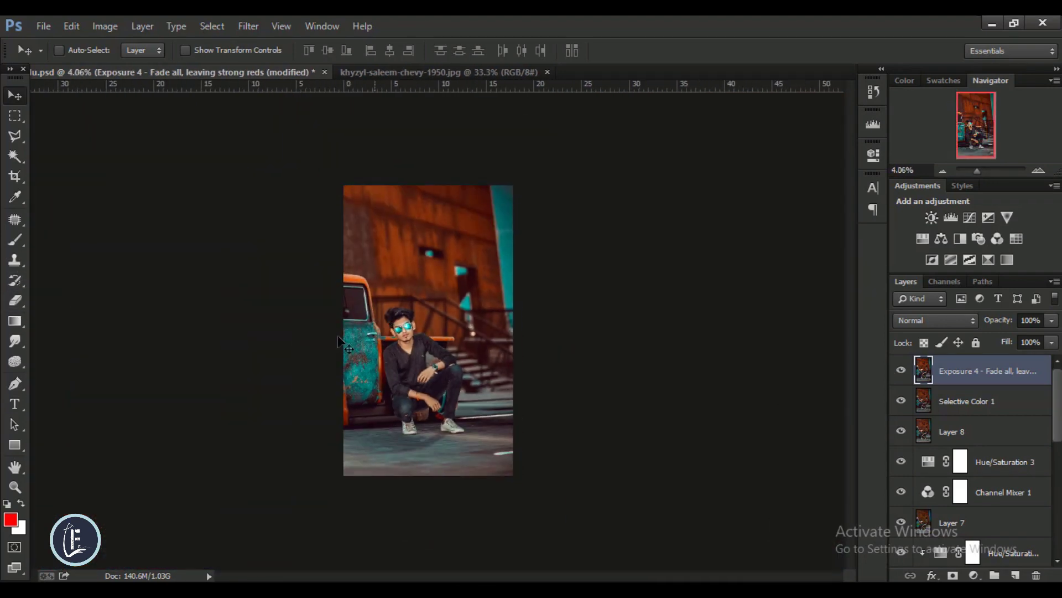
pyautogui.scroll(1, 387, 249)
# Type a 'swanky' title on the wall in Magnite font, coloured pure white.
pyautogui.press('t')
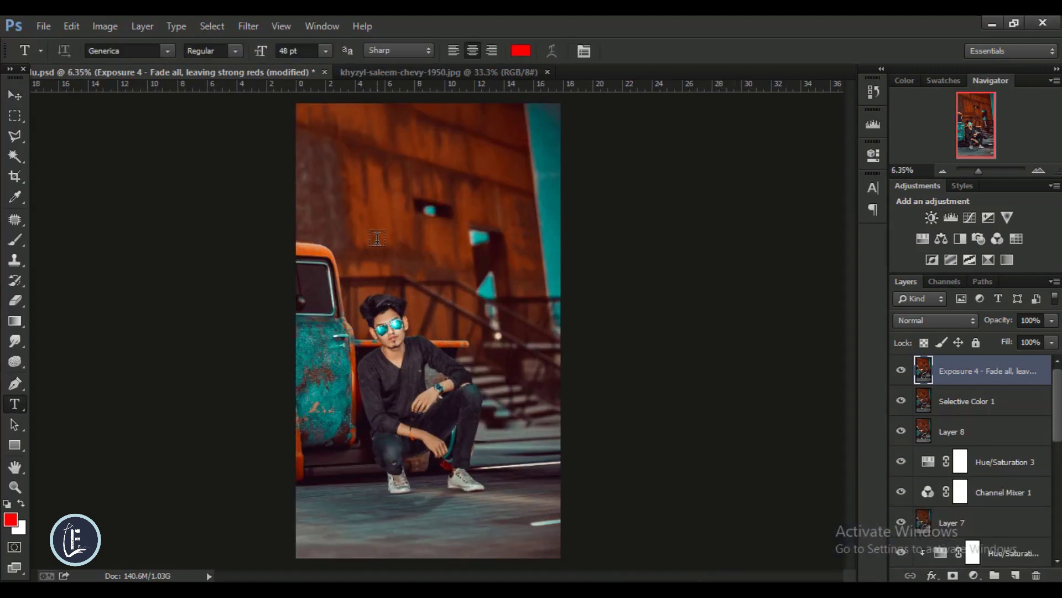
pyautogui.scroll(3, 387, 238)
pyautogui.click(382, 232)
pyautogui.write('ky')
pyautogui.click(23, 97)
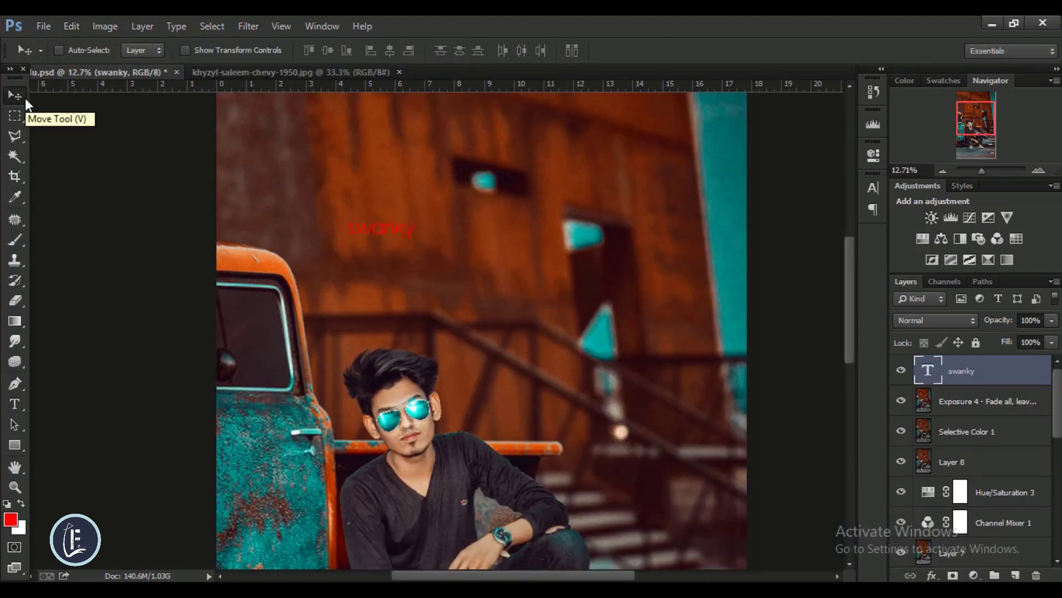
pyautogui.click(873, 187)
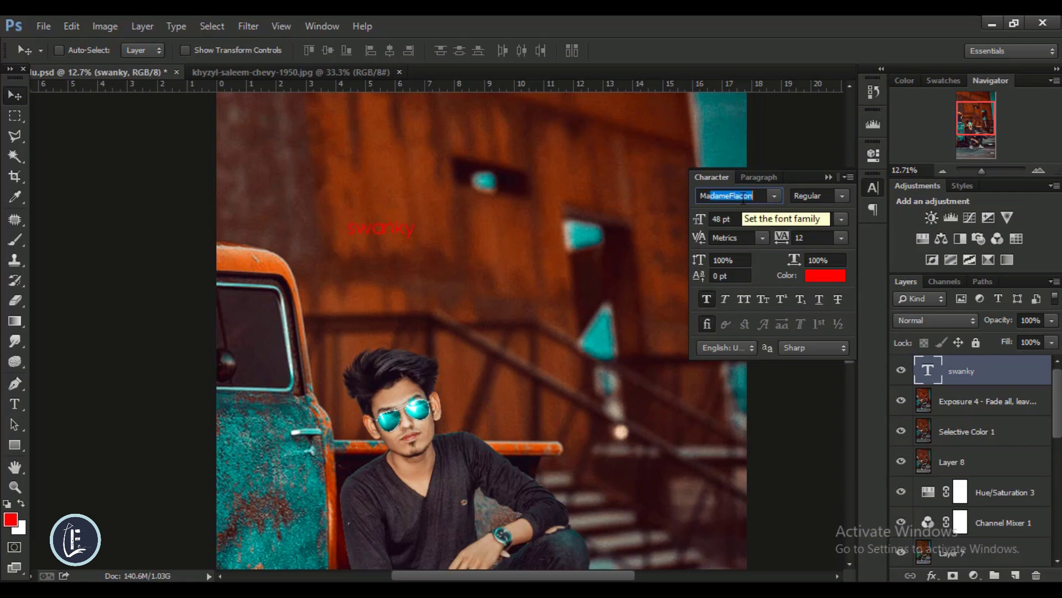
pyautogui.click(774, 195)
pyautogui.click(821, 271)
pyautogui.click(821, 273)
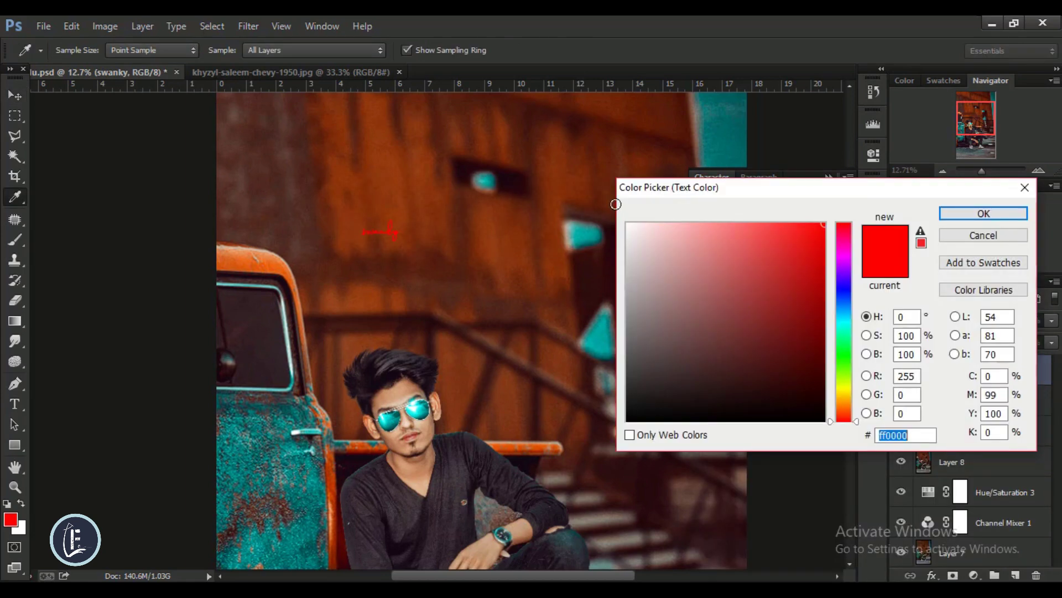
pyautogui.click(637, 233)
pyautogui.moveTo(632, 231); pyautogui.dragTo(627, 223)
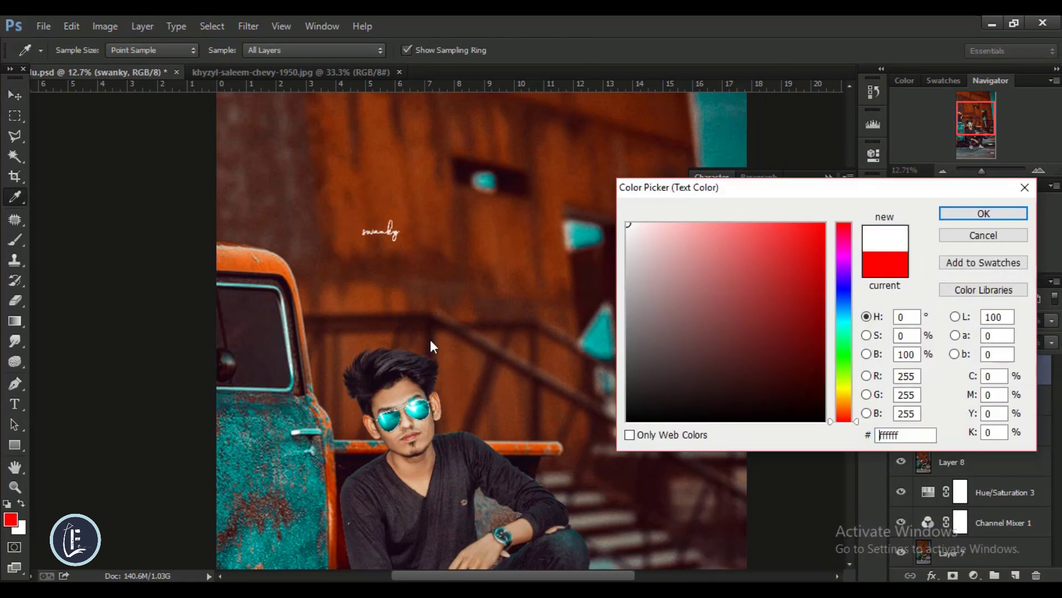
pyautogui.press('Return')
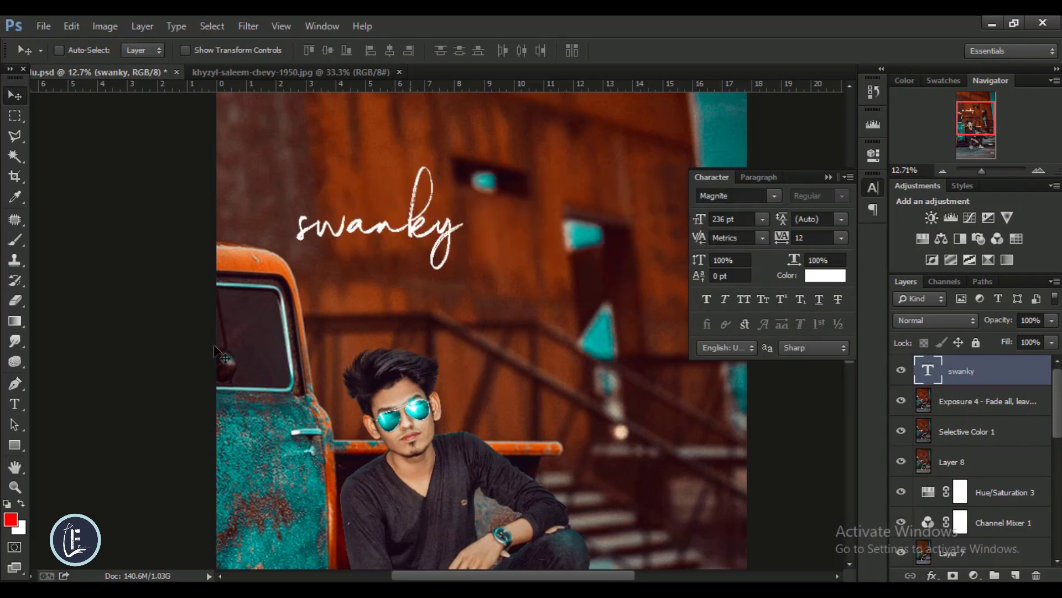
# Capitalise the title to 'Swanky' and lower its opacity to about 66%.
pyautogui.press('t')
pyautogui.moveTo(319, 242); pyautogui.dragTo(279, 244)
pyautogui.write('S')
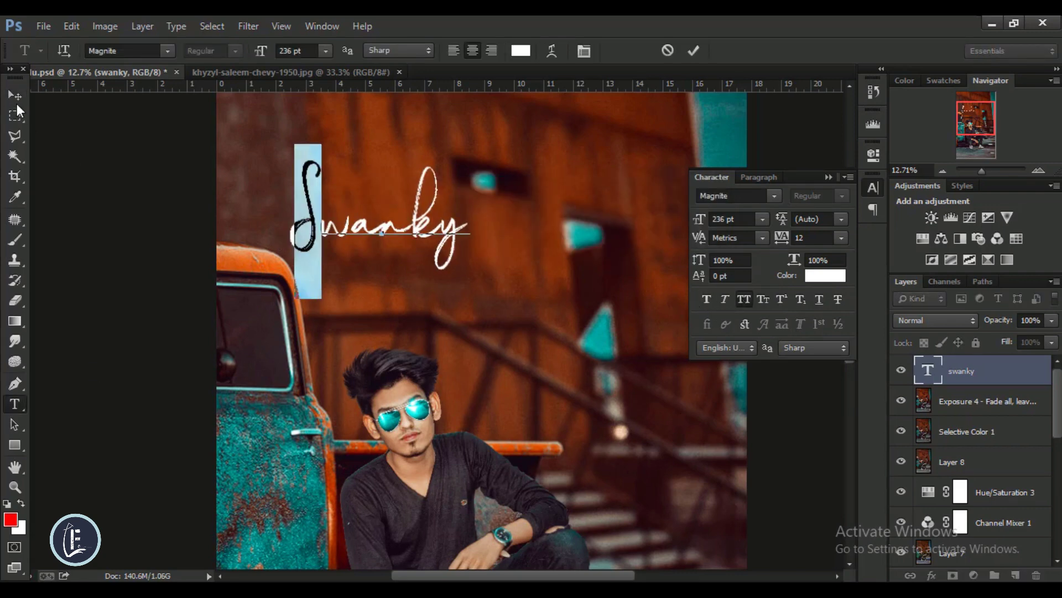
pyautogui.hotkey('ctrl', 'Return')
pyautogui.press('v')
pyautogui.scroll(-5, 432, 224)
pyautogui.press('6')
pyautogui.press('6')
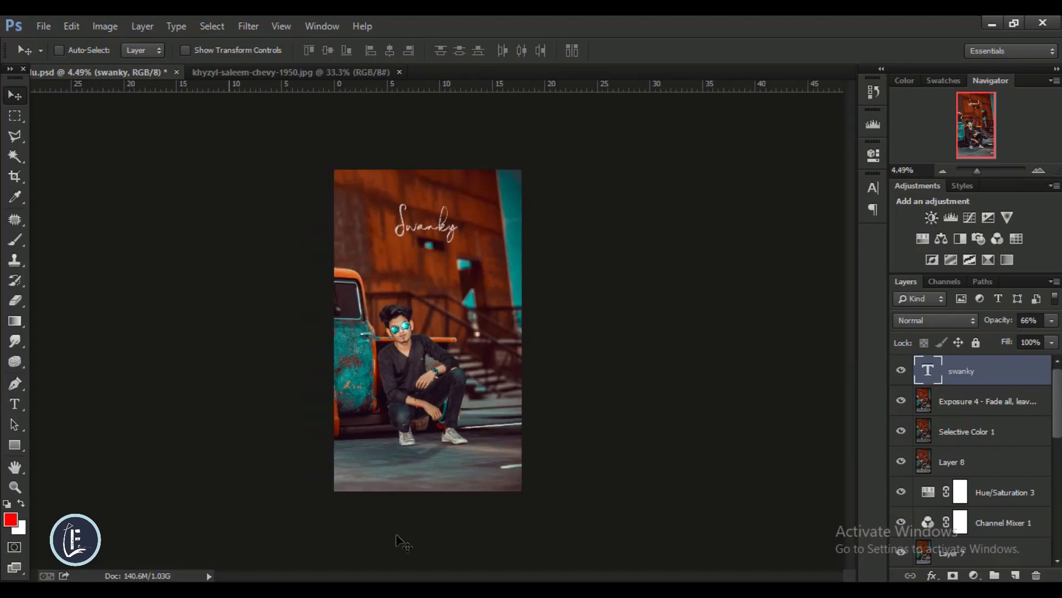
# Drag the two logo files in from Explorer and shrink the round logo into the top-left corner.
pyautogui.hotkey('alt', 'Tab')
pyautogui.hotkey('alt', 'Up')
pyautogui.scroll(-5, 639, 489)
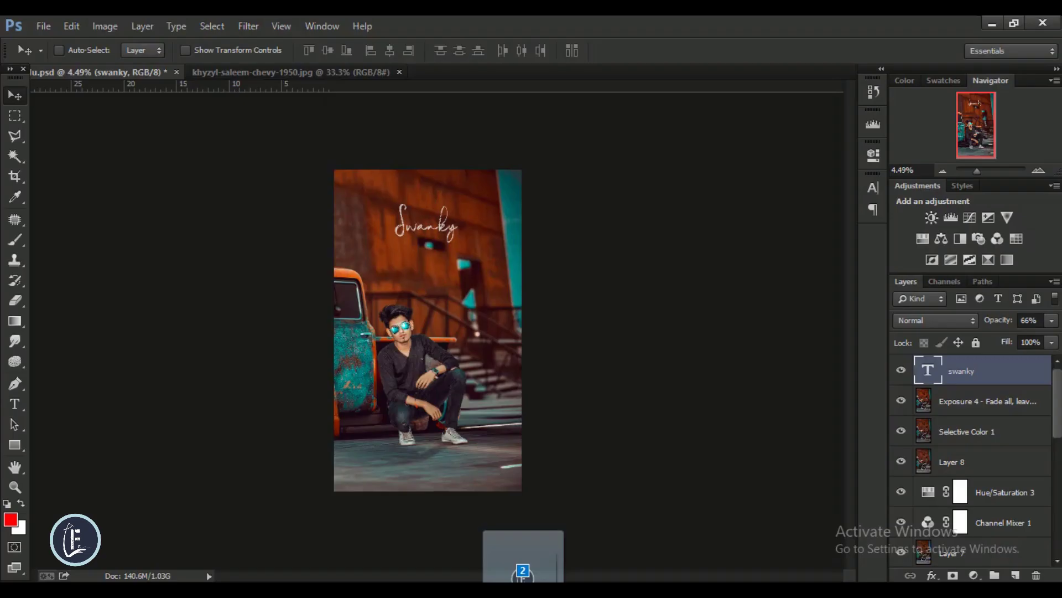
pyautogui.moveTo(175, 520); pyautogui.dragTo(428, 330)
pyautogui.moveTo(494, 381)
pyautogui.mouseDown()
pyautogui.moveTo(446, 344)
pyautogui.moveTo(358, 188)
pyautogui.mouseUp()
pyautogui.press('Return')
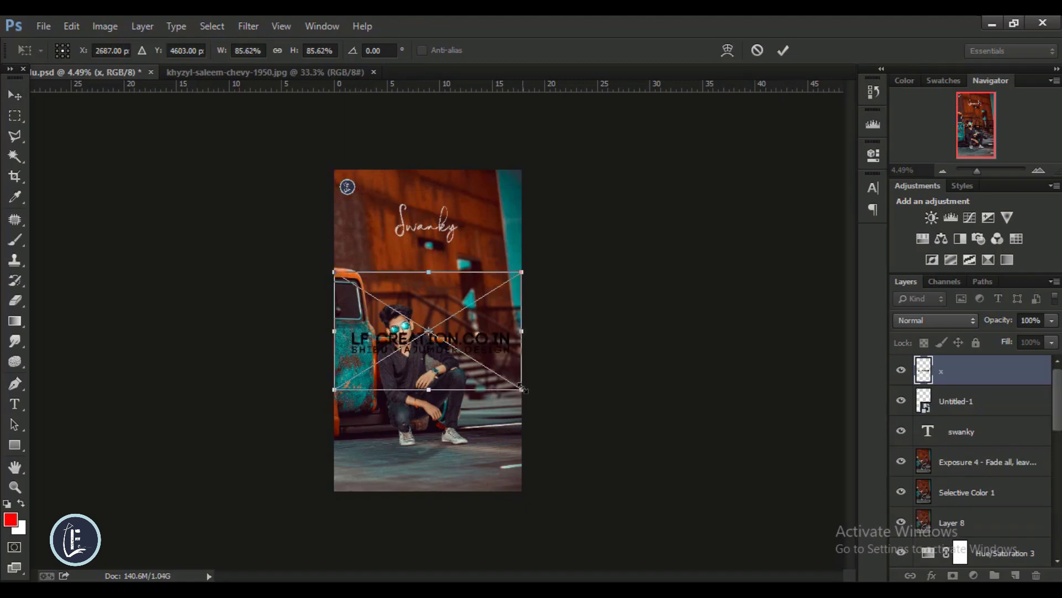
# Shrink the text watermark and place it in the bottom-right corner.
pyautogui.moveTo(522, 390); pyautogui.dragTo(486, 345)
pyautogui.press('Return')
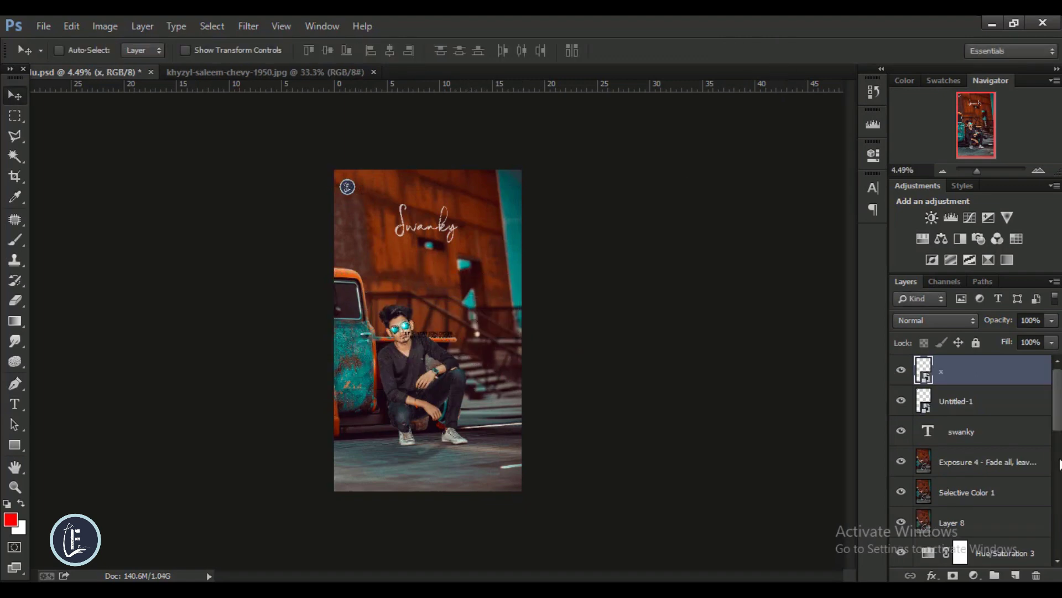
pyautogui.hotkey('ctrl', '+')
pyautogui.scroll(3, 526, 533)
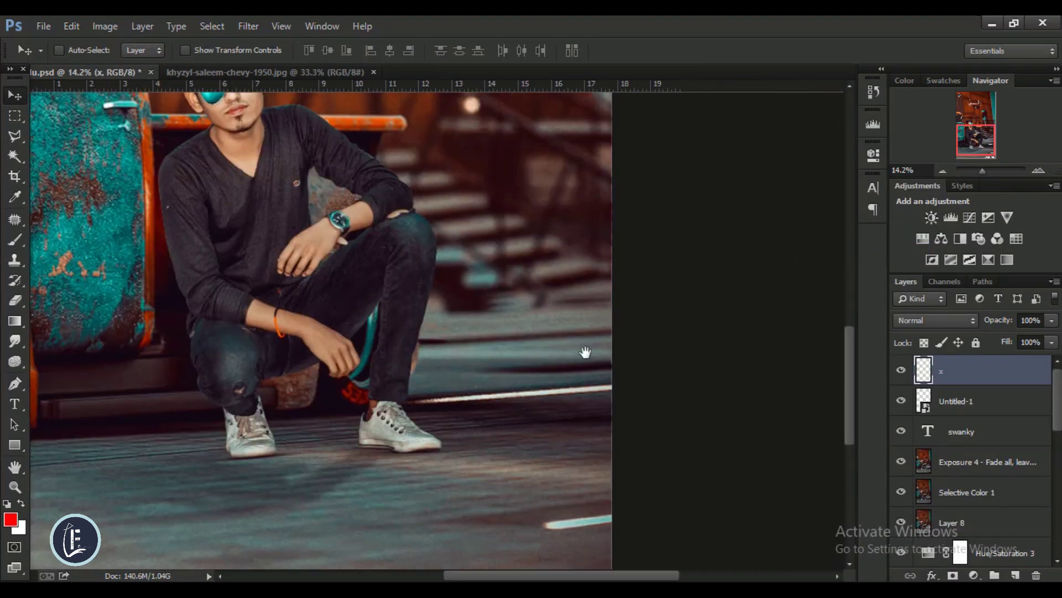
pyautogui.scroll(2, 586, 352)
pyautogui.hotkey('ctrl', 't')
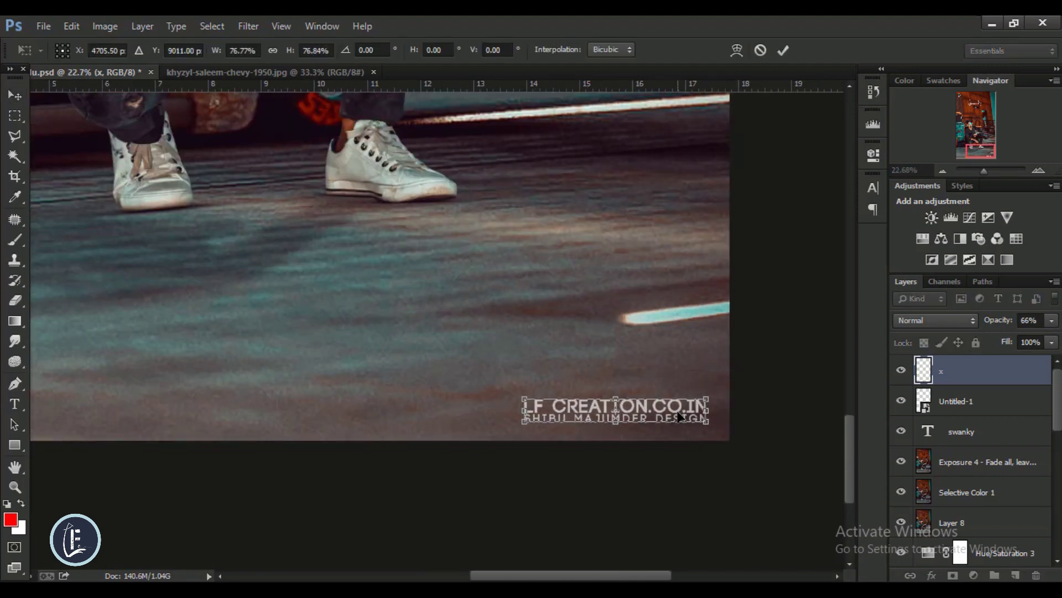
pyautogui.press('Return')
pyautogui.scroll(-5, 679, 416)
# Add a text layer containing the designer's credit line across the photo.
pyautogui.click(963, 401)
pyautogui.press('t')
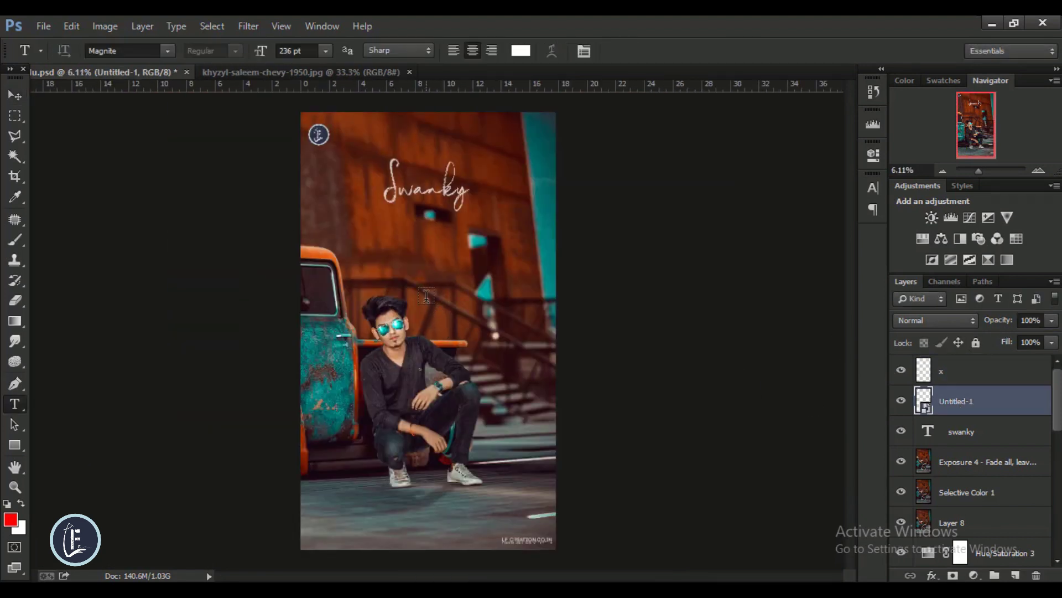
pyautogui.click(425, 299)
pyautogui.write('SHEBU majumder design')
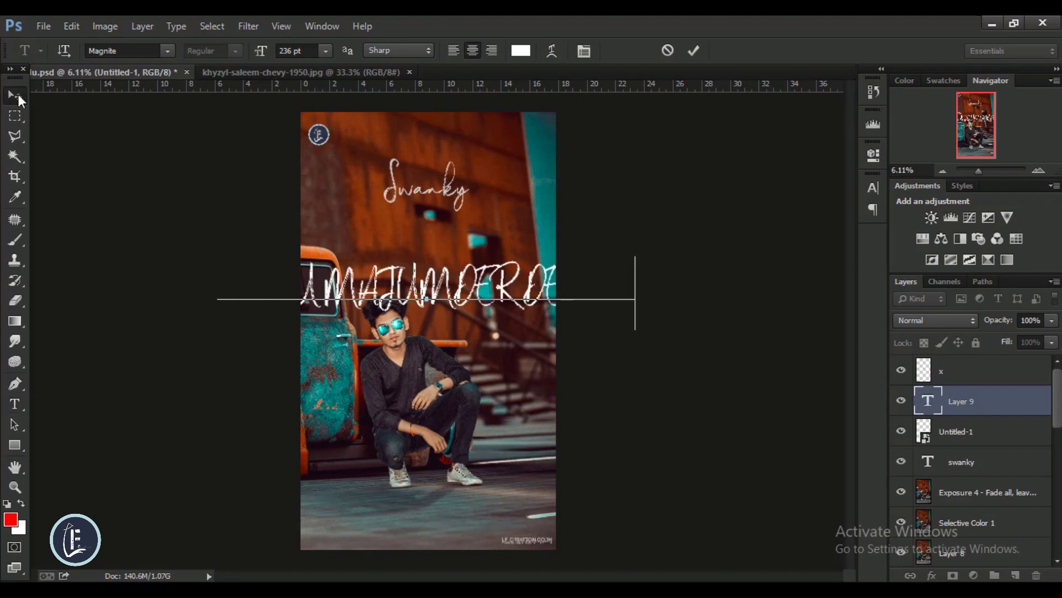
pyautogui.click(15, 96)
# Set the credit line to Generica 43 pt and turn off all capitals.
pyautogui.click(873, 188)
pyautogui.click(743, 196)
pyautogui.write('Generica')
pyautogui.press('Return')
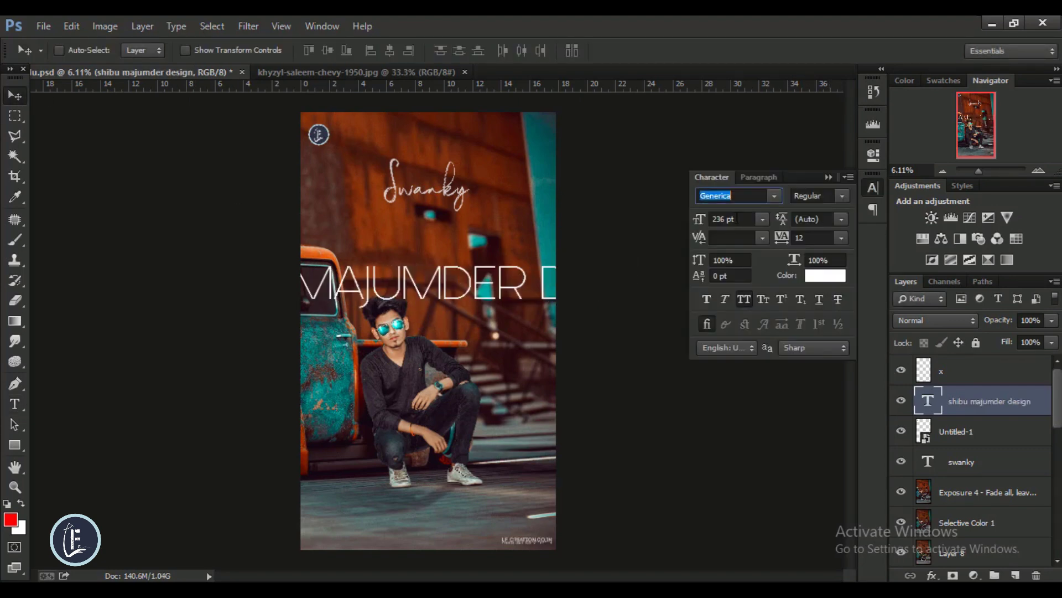
pyautogui.write('43')
pyautogui.press('Return')
pyautogui.press('t')
pyautogui.scroll(5, 425, 287)
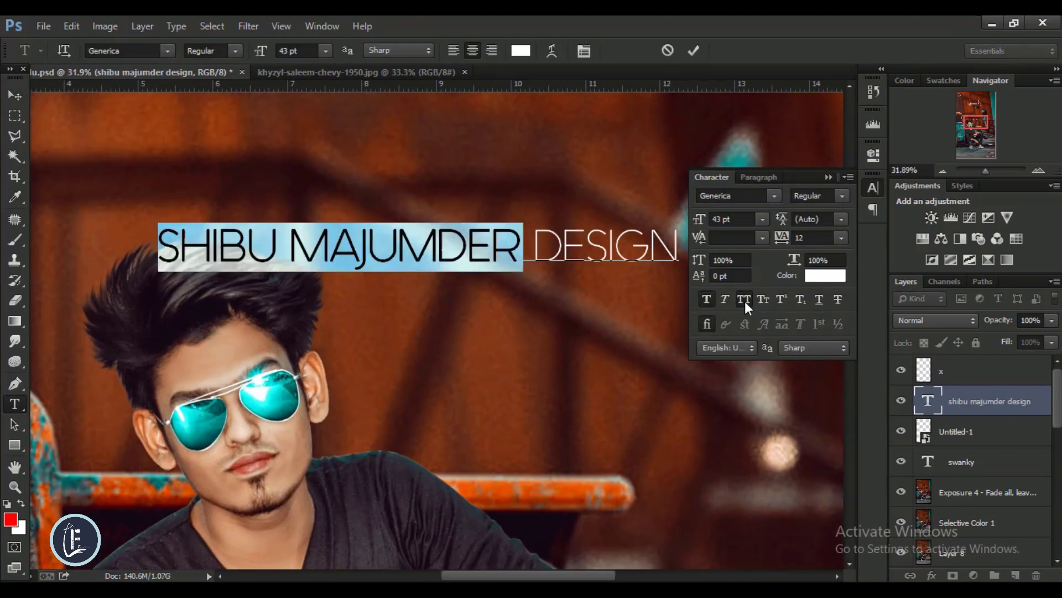
pyautogui.click(744, 299)
# Fix the credit line's capitalisation so the initials and 'Design' are capitalised.
pyautogui.moveTo(293, 245); pyautogui.dragTo(337, 245)
pyautogui.moveTo(177, 245); pyautogui.dragTo(201, 245)
pyautogui.hotkey('ctrl', 'shift', 'k')
pyautogui.moveTo(545, 245); pyautogui.dragTo(659, 246)
pyautogui.hotkey('ctrl', 'shift', 'k')
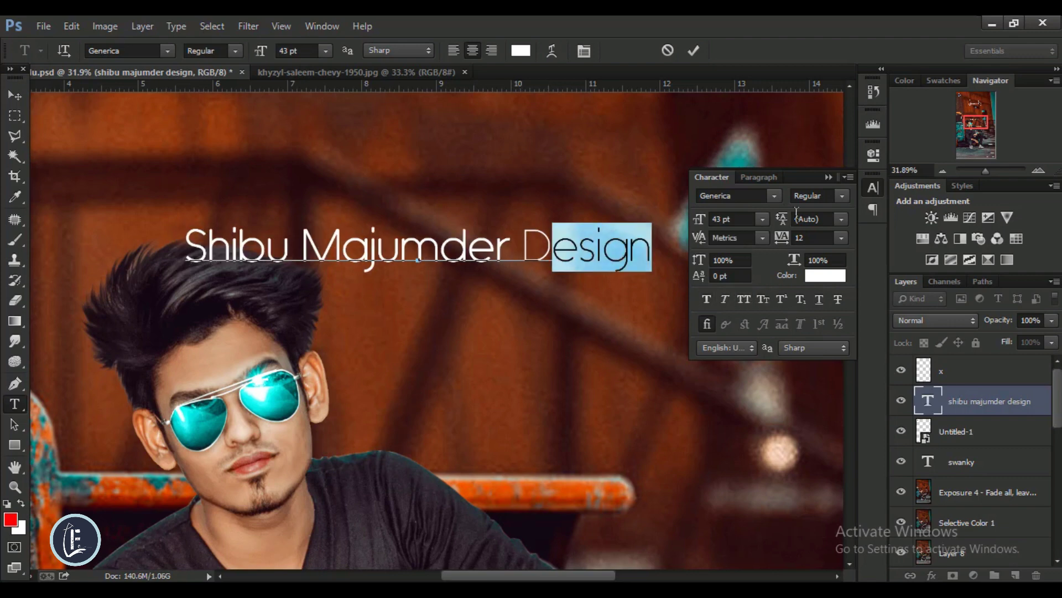
pyautogui.click(873, 188)
pyautogui.click(15, 95)
pyautogui.hotkey('ctrl', '0')
pyautogui.click(874, 187)
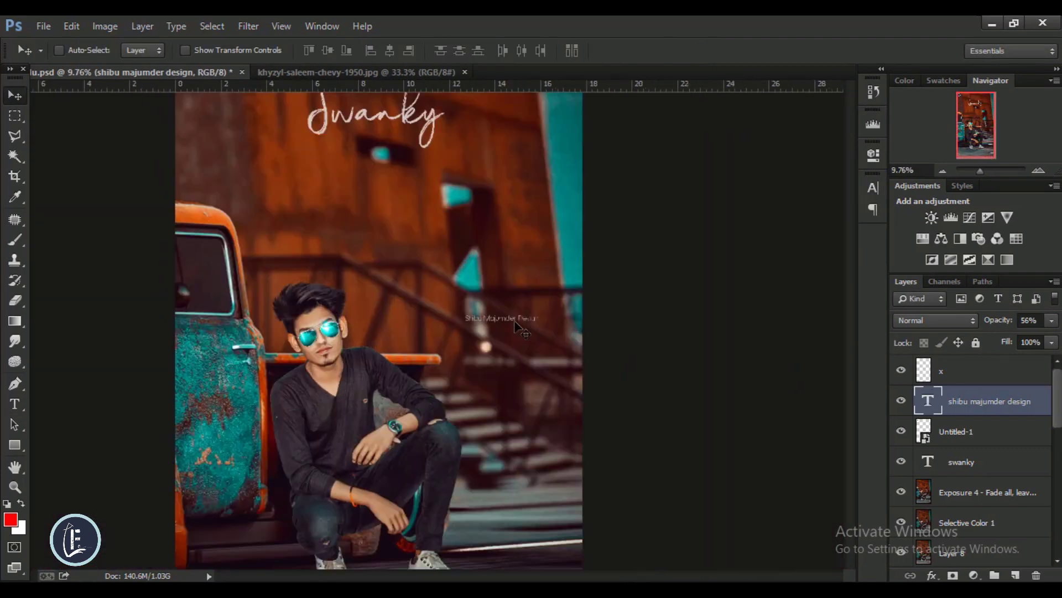
# Duplicate the credit line, moving and shrinking the copy beneath the Swanky title.
pyautogui.click(991, 461)
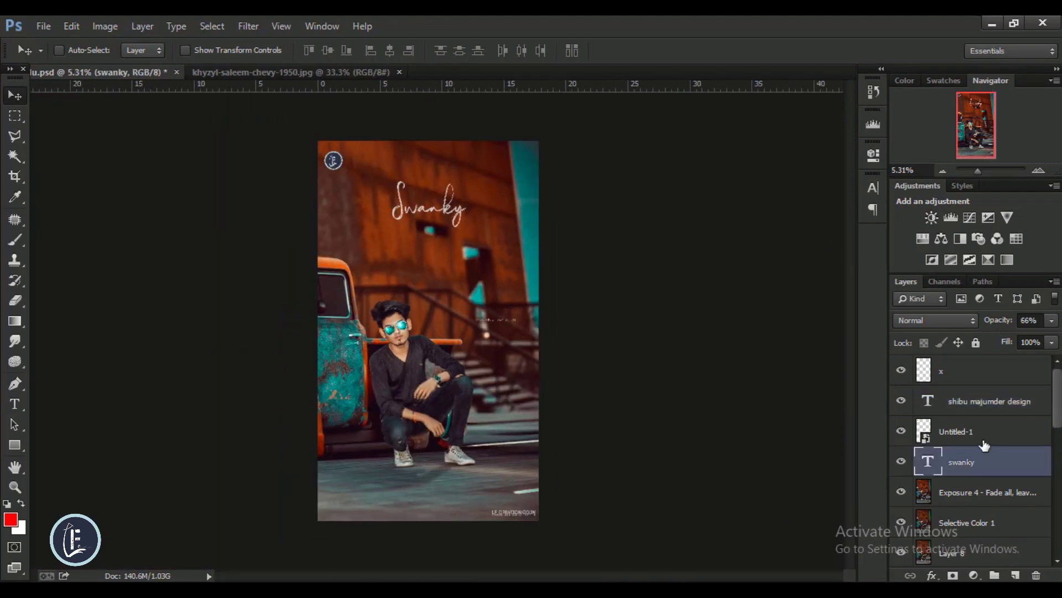
pyautogui.click(987, 403)
pyautogui.hotkey('ctrl', 'j')
pyautogui.scroll(2, 498, 337)
pyautogui.scroll(1, 515, 344)
pyautogui.moveTo(529, 351); pyautogui.dragTo(393, 199)
pyautogui.hotkey('ctrl', 't')
pyautogui.scroll(3, 401, 174)
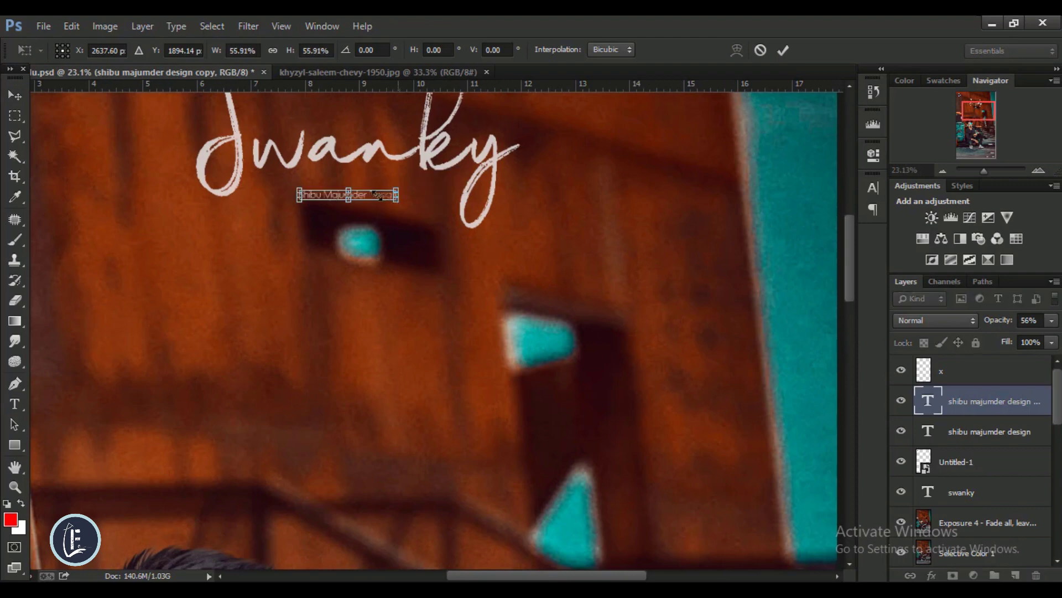
pyautogui.press('Return')
pyautogui.scroll(-3, 402, 171)
pyautogui.scroll(-2, 466, 381)
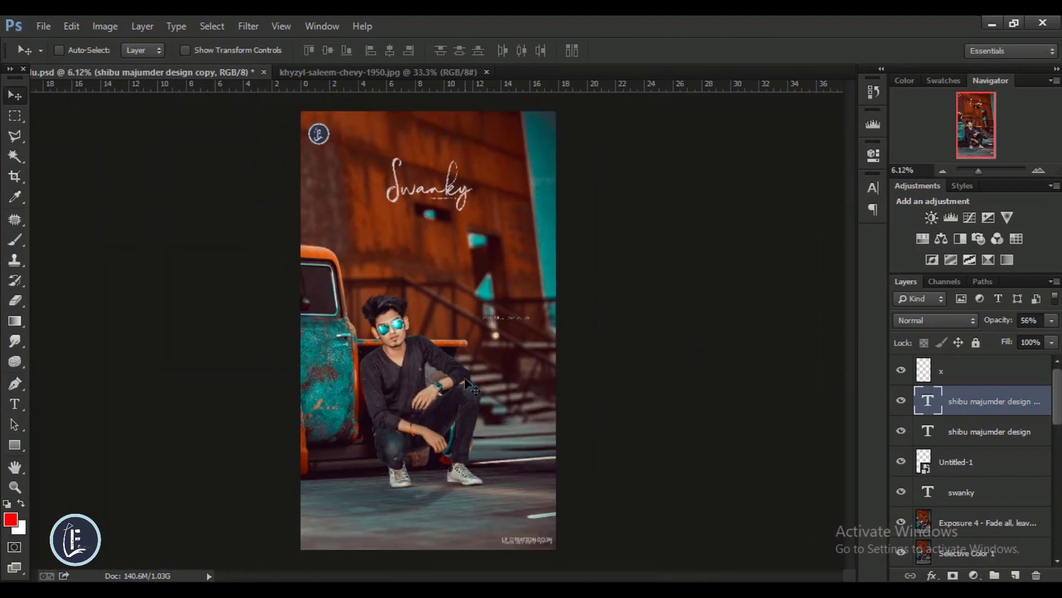